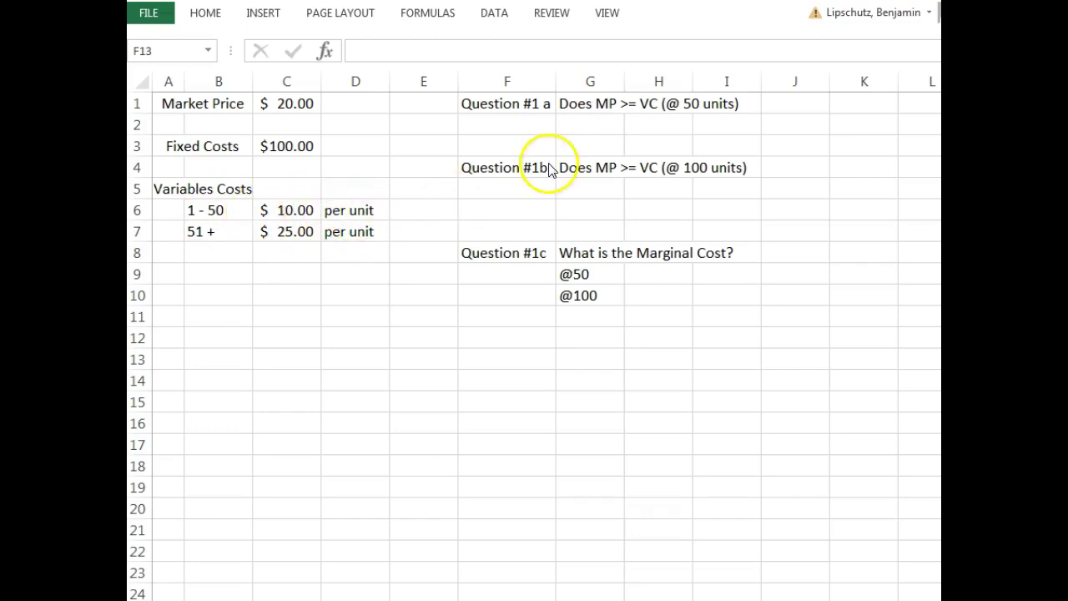
# Answer Question #1a by entering "$20 >= $10" in G2 and "Yes" in I2.
pyautogui.click(614, 125)
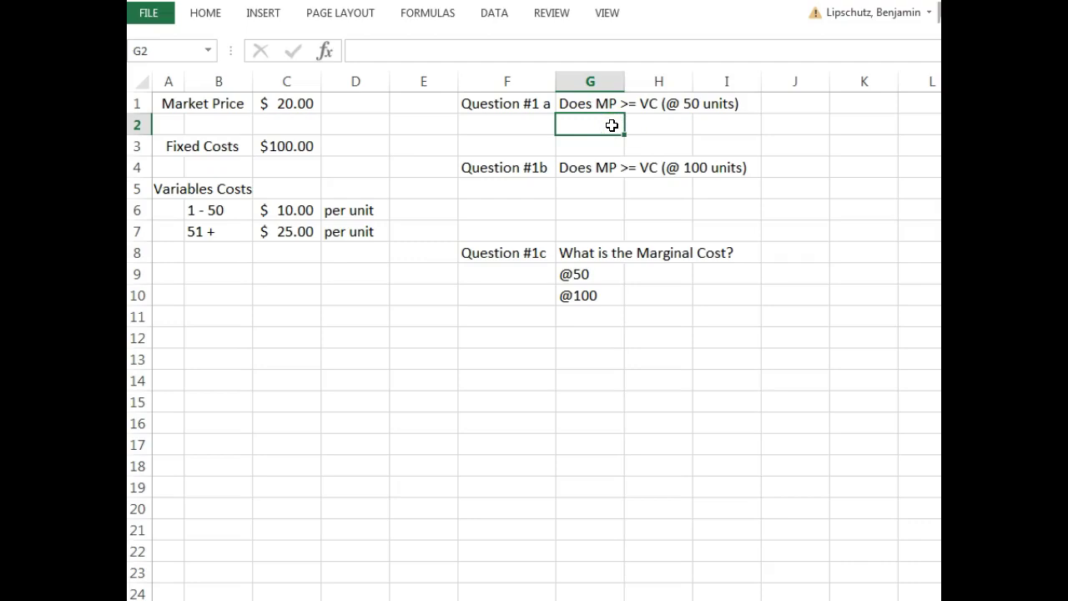
pyautogui.write('$20')
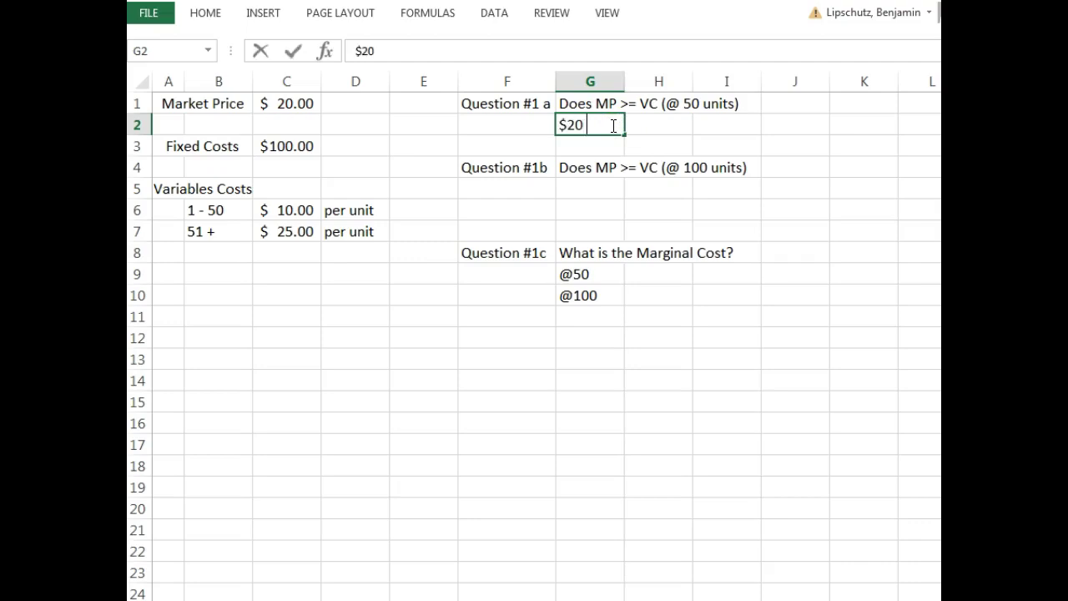
pyautogui.write(' >= $10')
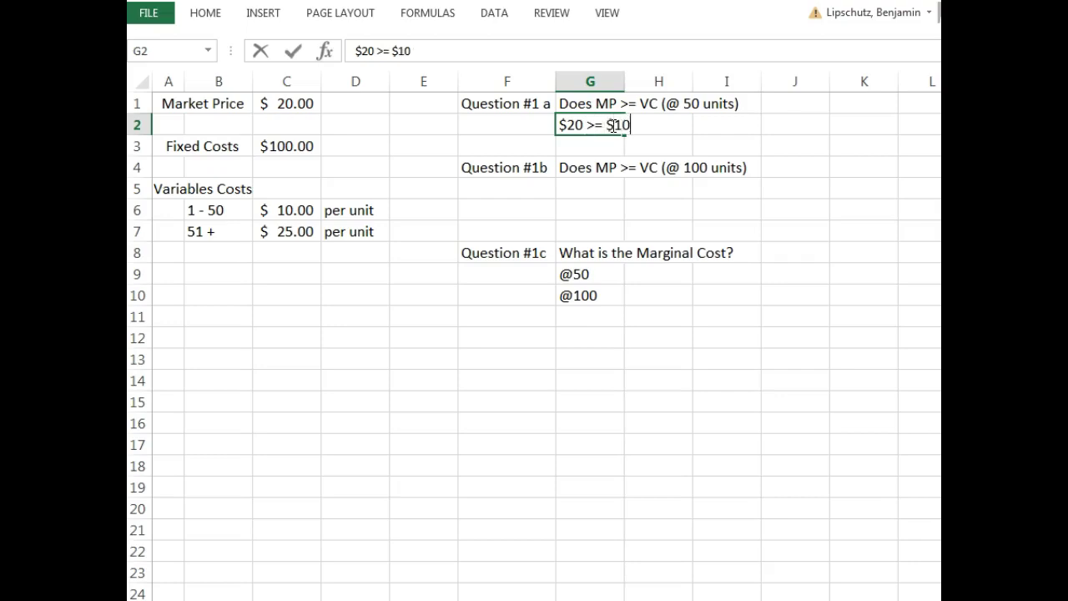
pyautogui.press('Tab')
pyautogui.press('Tab')
pyautogui.write('Yes')
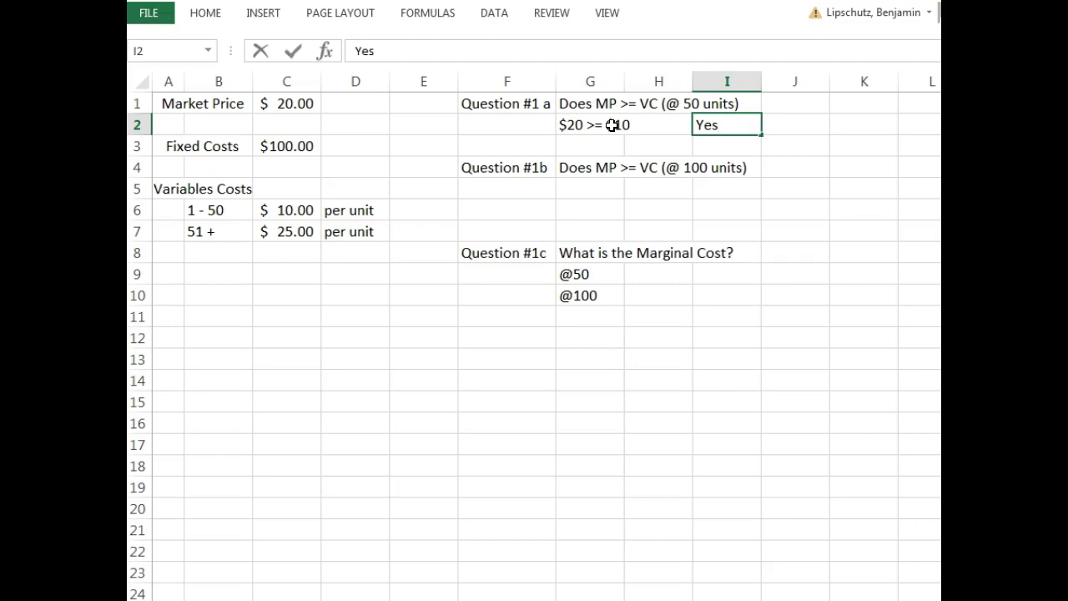
pyautogui.click(740, 251)
pyautogui.click(576, 126)
pyautogui.moveTo(576, 126); pyautogui.dragTo(687, 149)
pyautogui.click(665, 209)
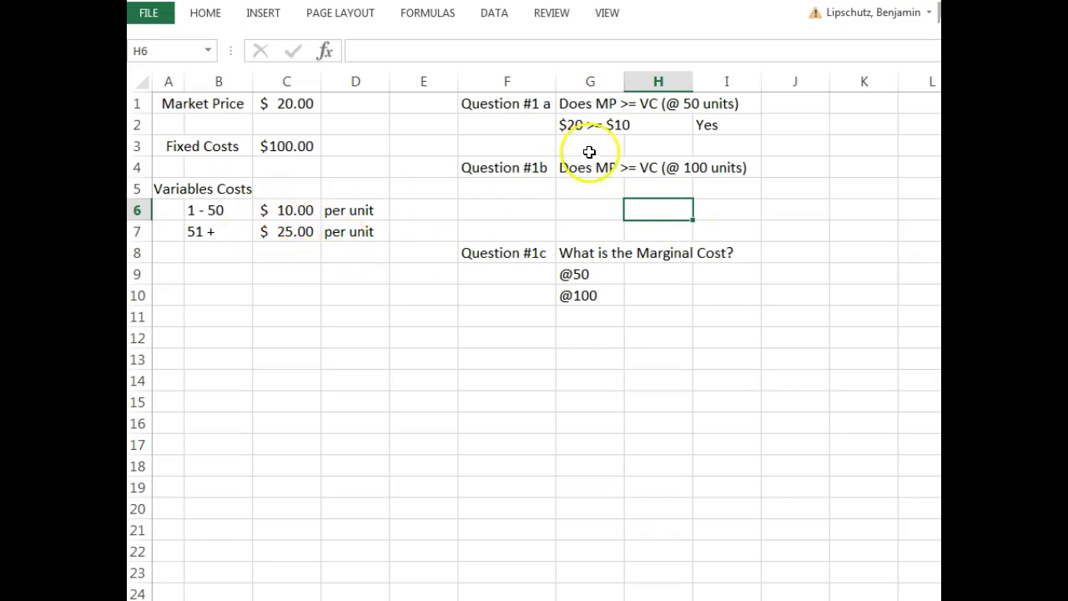
# Enter the label "average VC for 100 units" in G5 below Question #1b.
pyautogui.click(593, 189)
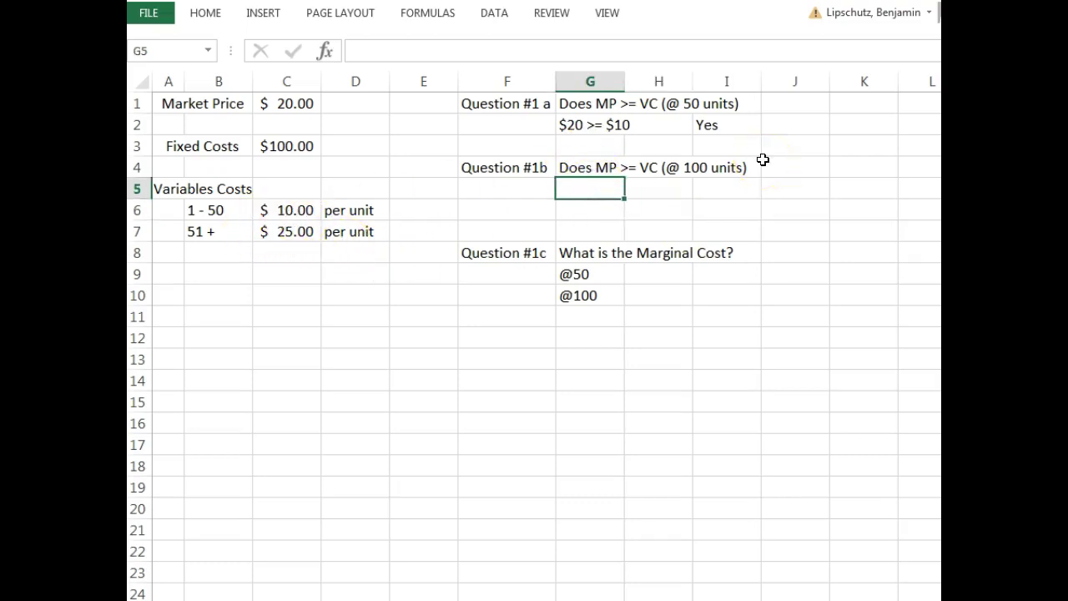
pyautogui.write('average V')
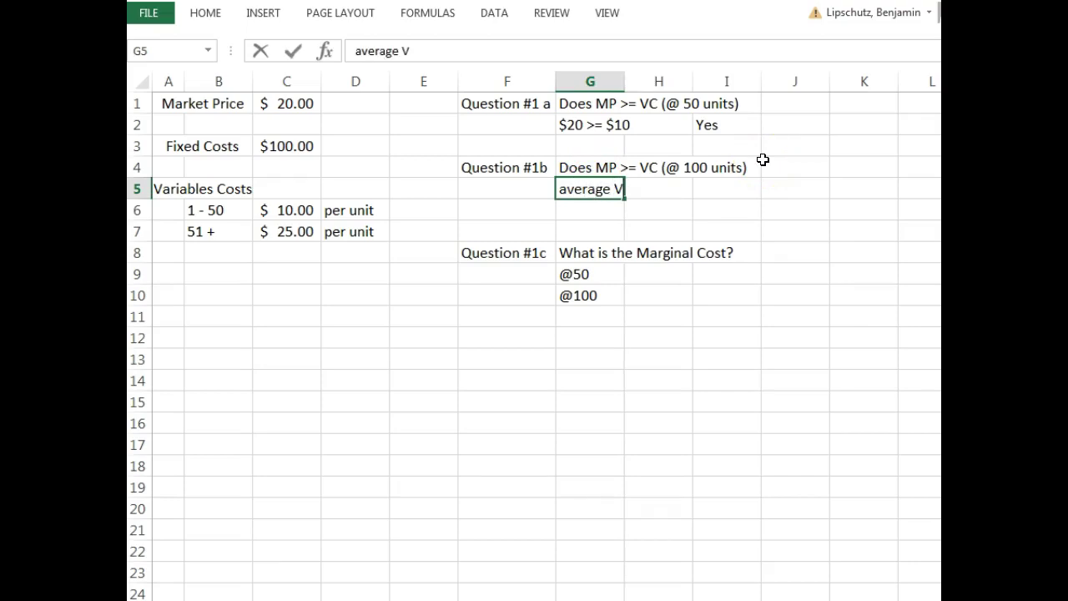
pyautogui.write('C for 100 units')
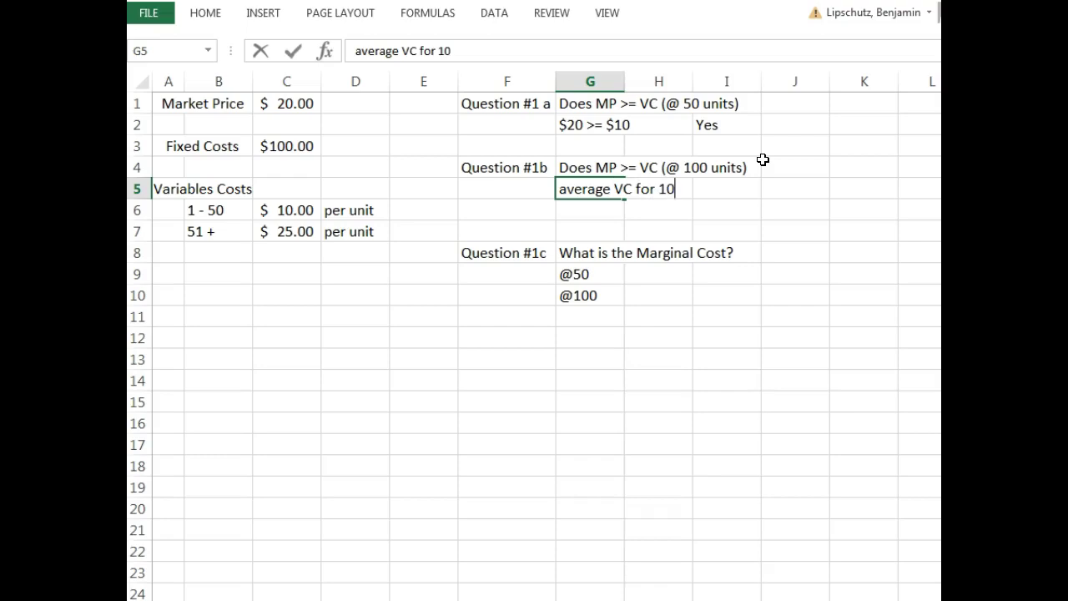
pyautogui.press('Return')
# Write the averaging calculation "($10 + $25) /2" as text in H6 and enter $17.50 in J6.
pyautogui.press('Down')
pyautogui.press('Right')
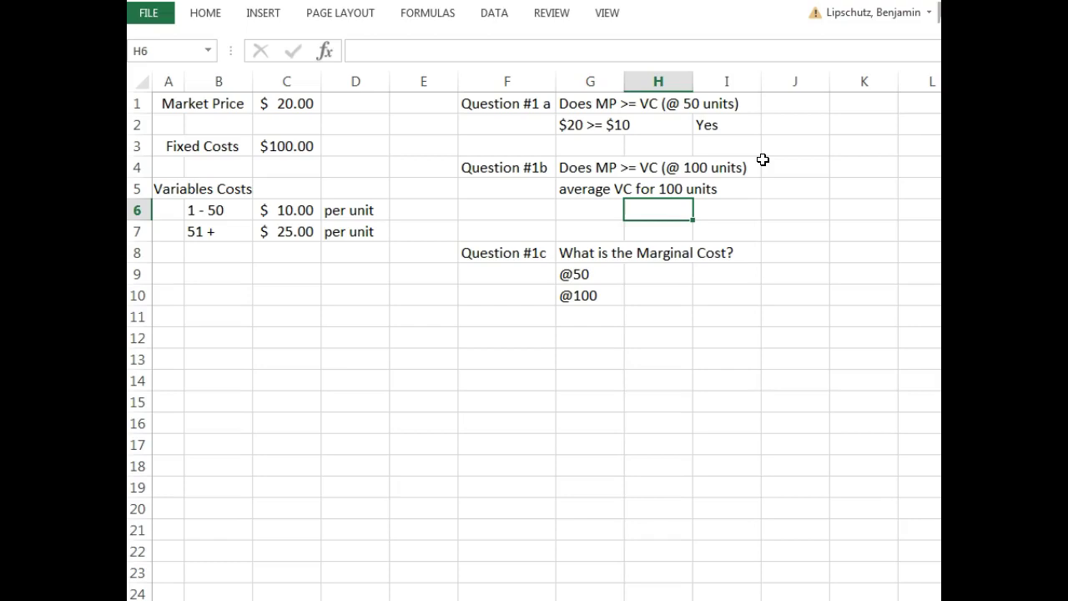
pyautogui.write('(10+')
pyautogui.press('BackSpace')
pyautogui.press('BackSpace')
pyautogui.press('BackSpace')
pyautogui.press('BackSpace')
pyautogui.write('$1')
pyautogui.press('BackSpace')
pyautogui.press('BackSpace')
pyautogui.write('($10 +')
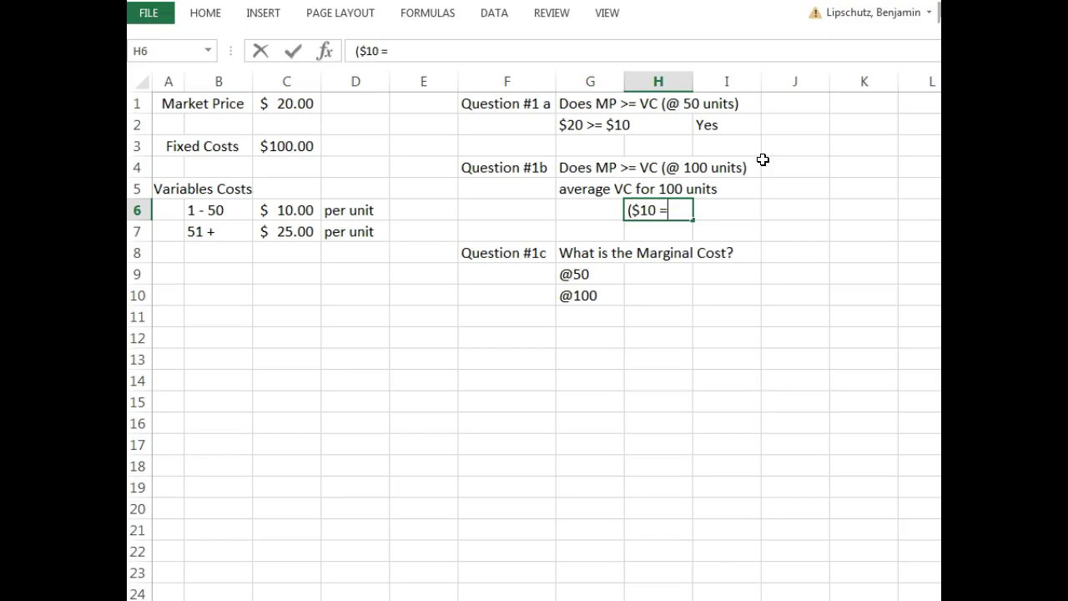
pyautogui.write(' $25) /2')
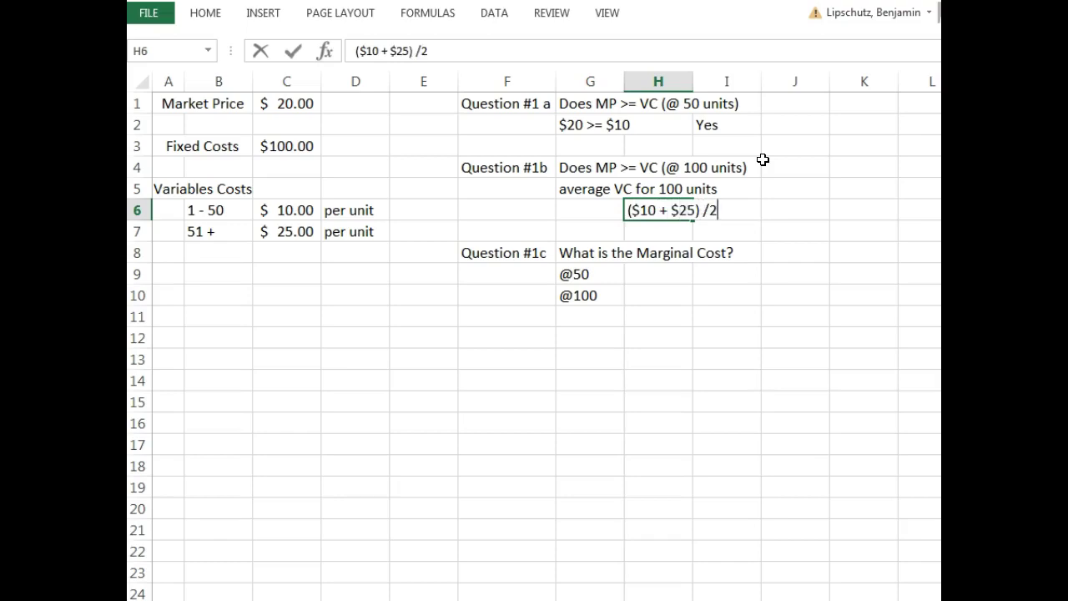
pyautogui.press('Tab')
pyautogui.press('Tab')
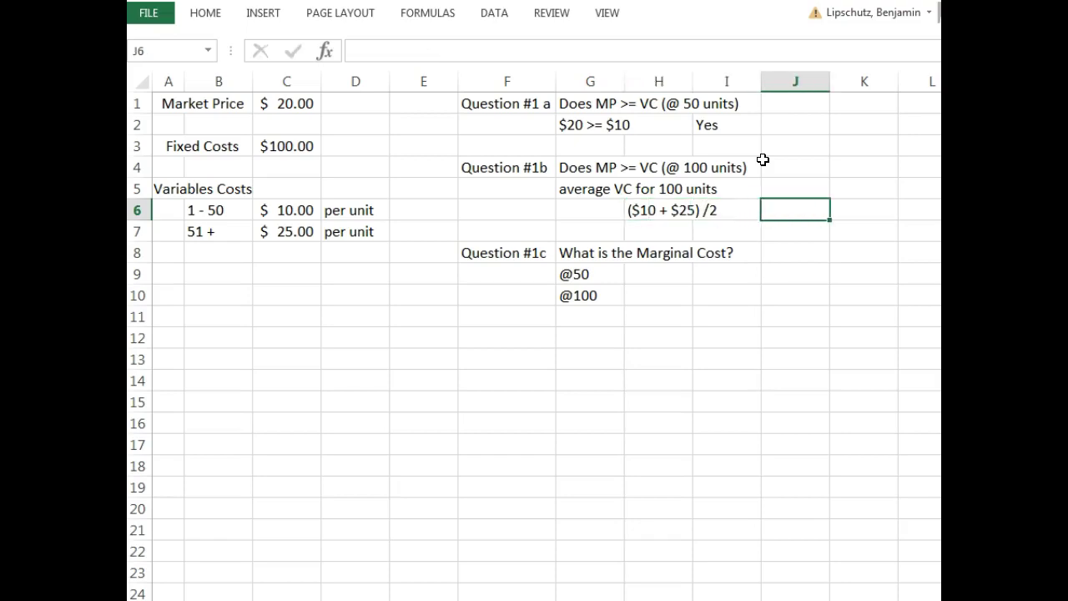
pyautogui.write('$17.50')
pyautogui.press('Return')
# Move the Question #1c block in F8:I10 down one row so it starts at F9.
pyautogui.moveTo(501, 262); pyautogui.dragTo(703, 304)
pyautogui.hotkey('ctrl', 'c')
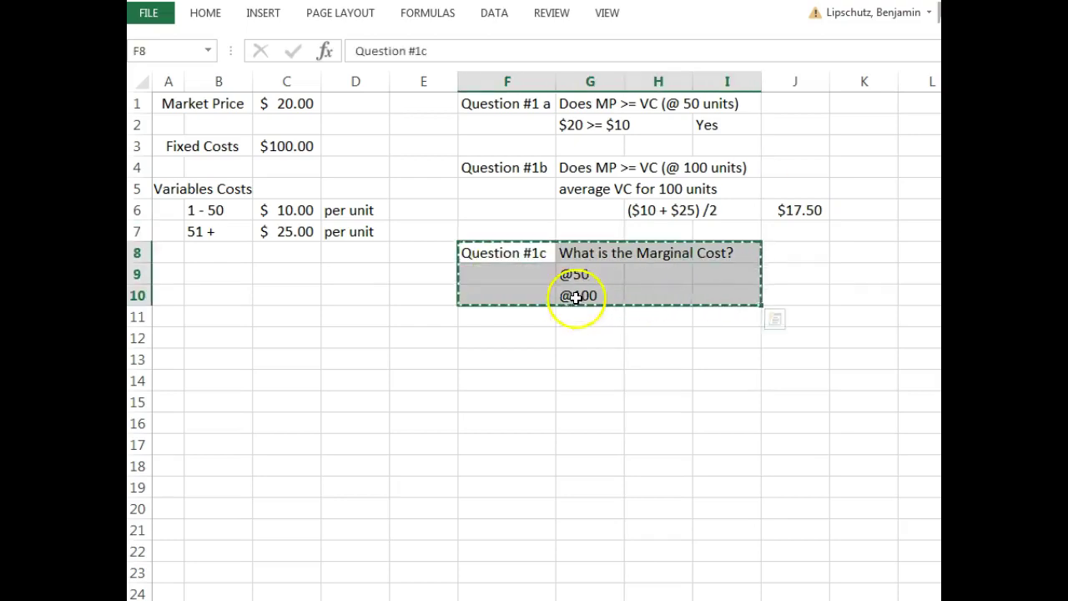
pyautogui.click(497, 276)
pyautogui.hotkey('ctrl', 'v')
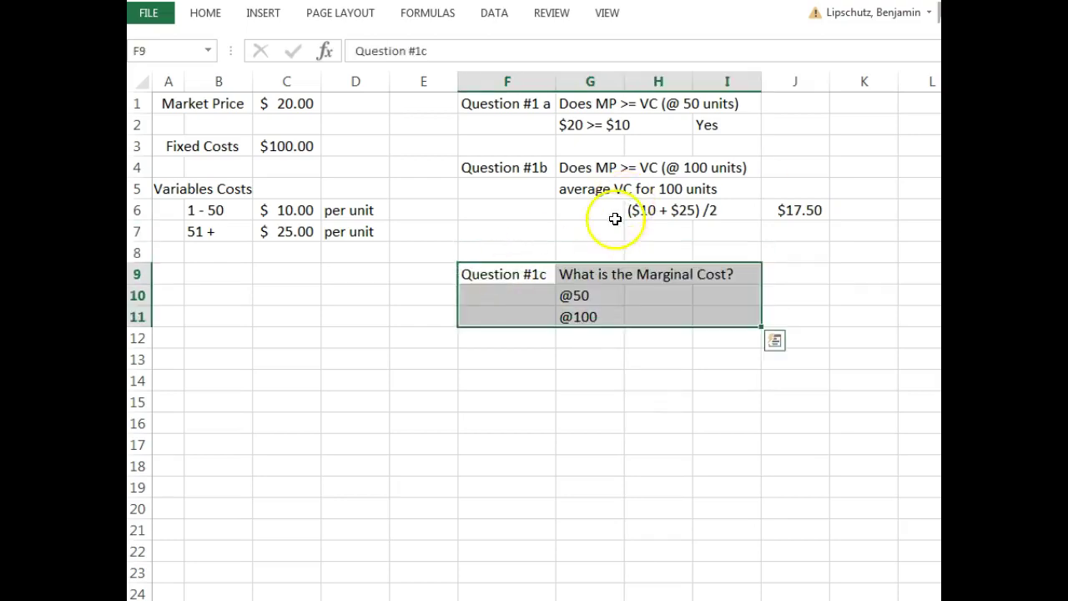
# Enter the Question #1b comparison "$20 >= $17.50" in G7.
pyautogui.click(608, 231)
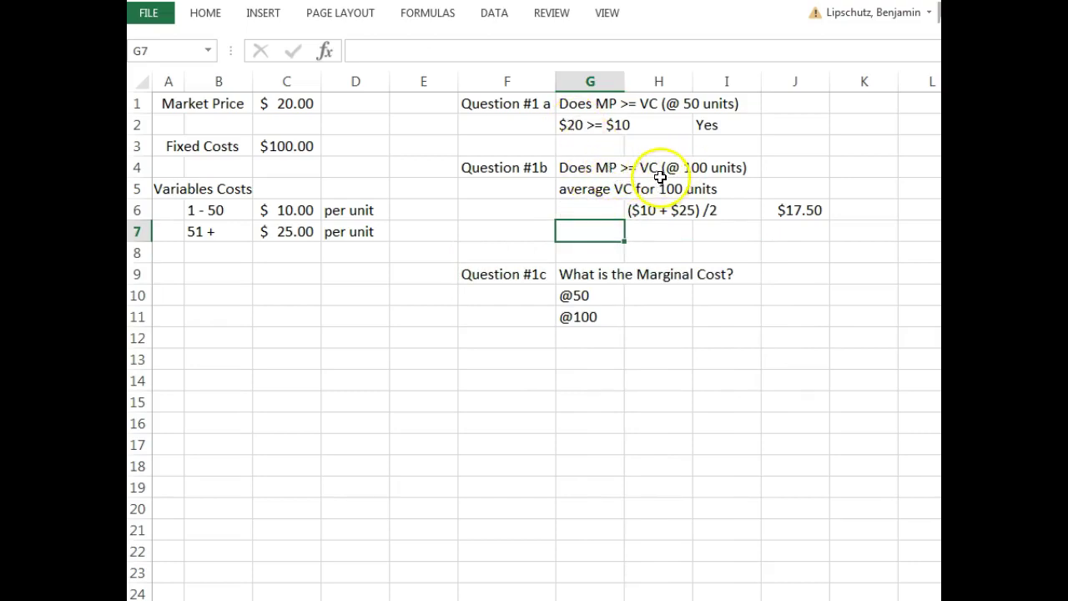
pyautogui.write('$20 >=')
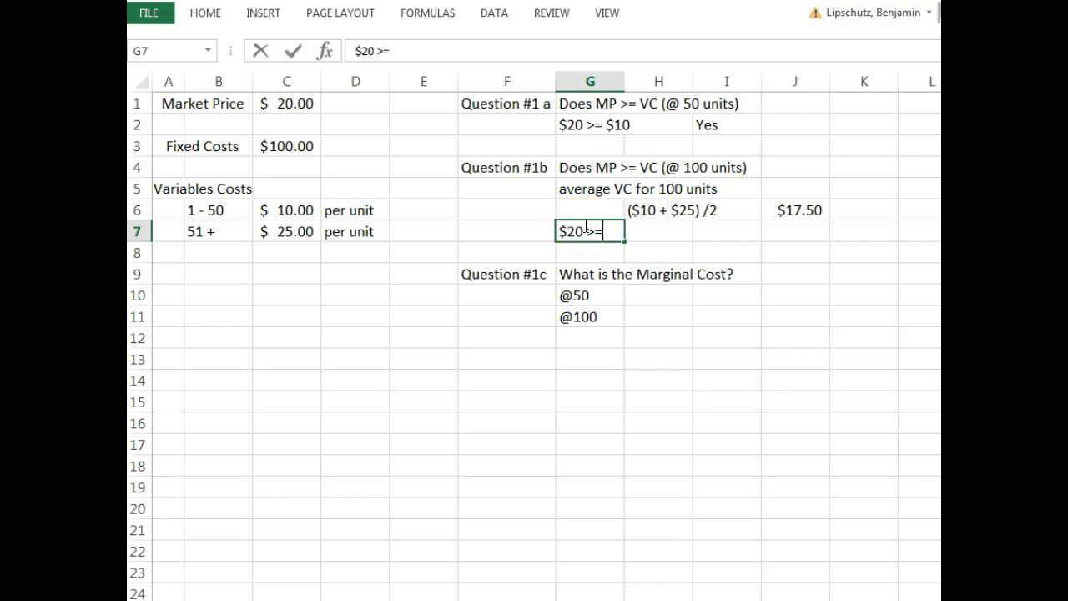
pyautogui.write(' $17.50')
pyautogui.press('Return')
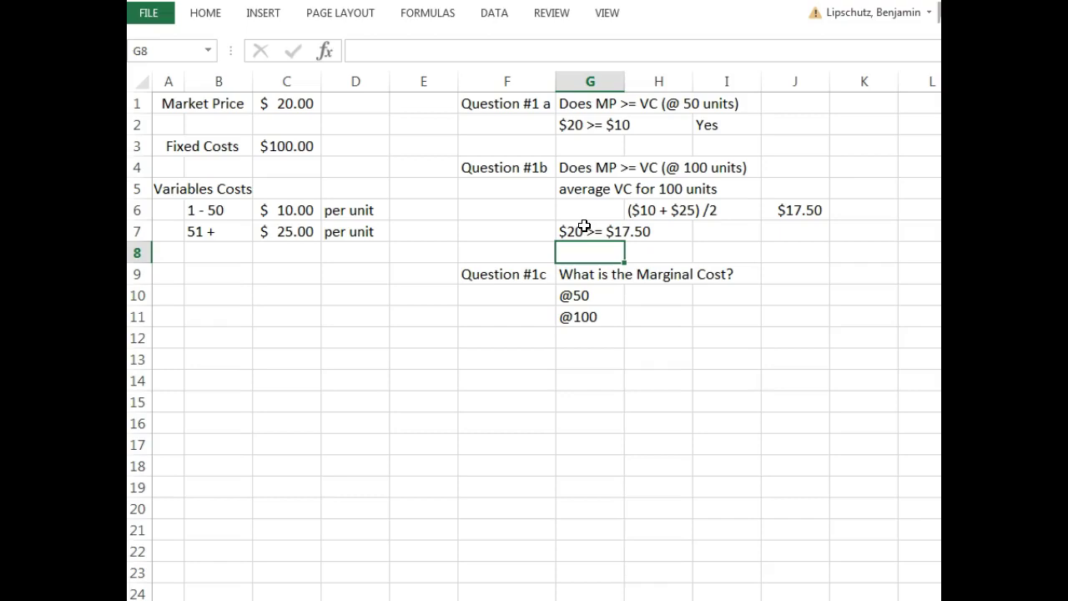
pyautogui.click(537, 421)
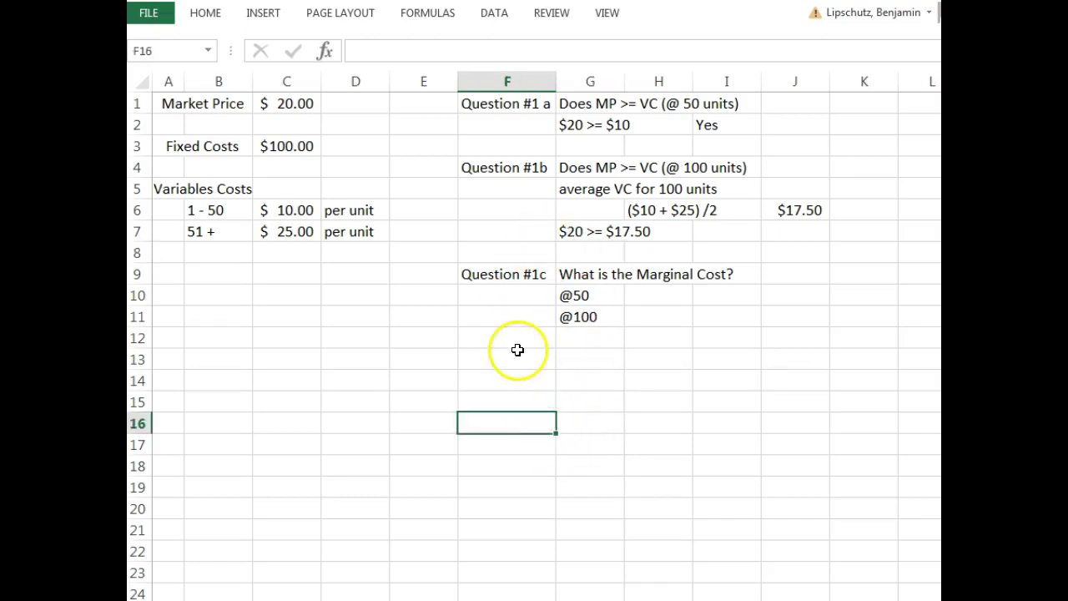
pyautogui.doubleClick(576, 296)
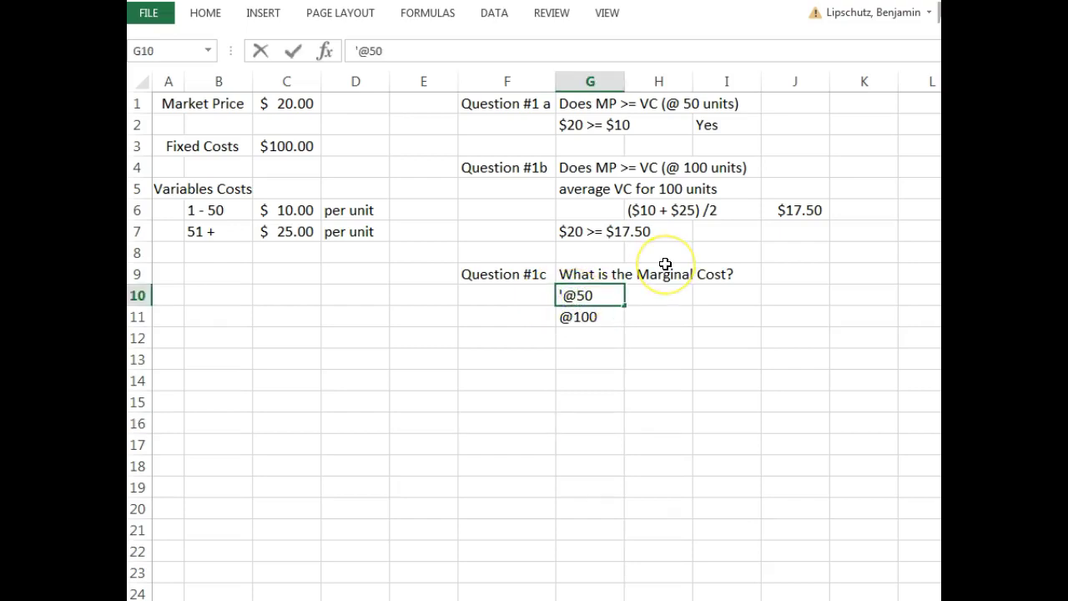
pyautogui.press('BackSpace')
pyautogui.write('1st')
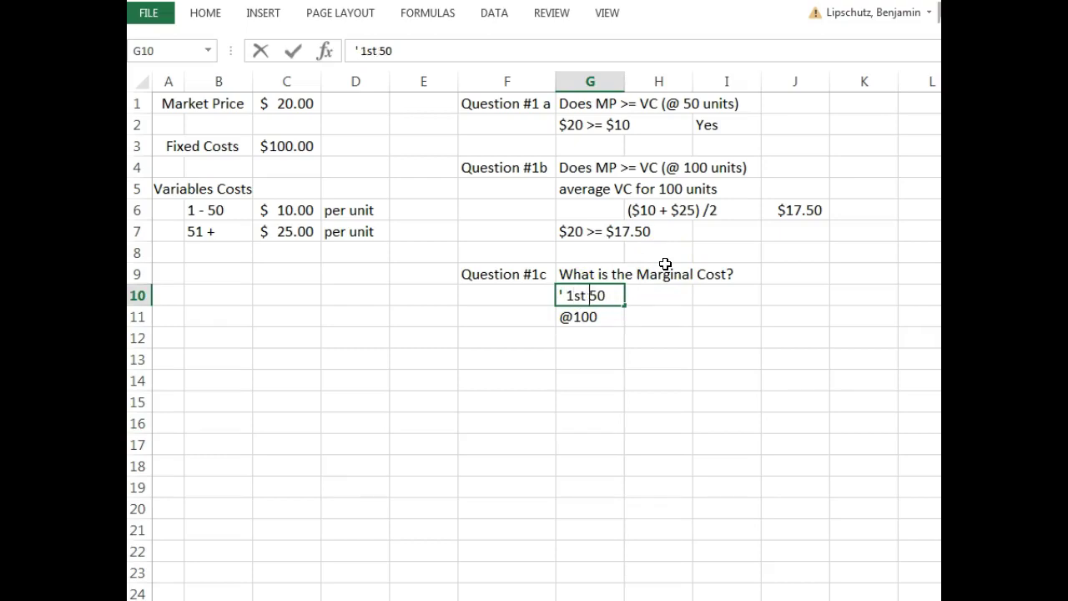
pyautogui.press('Return')
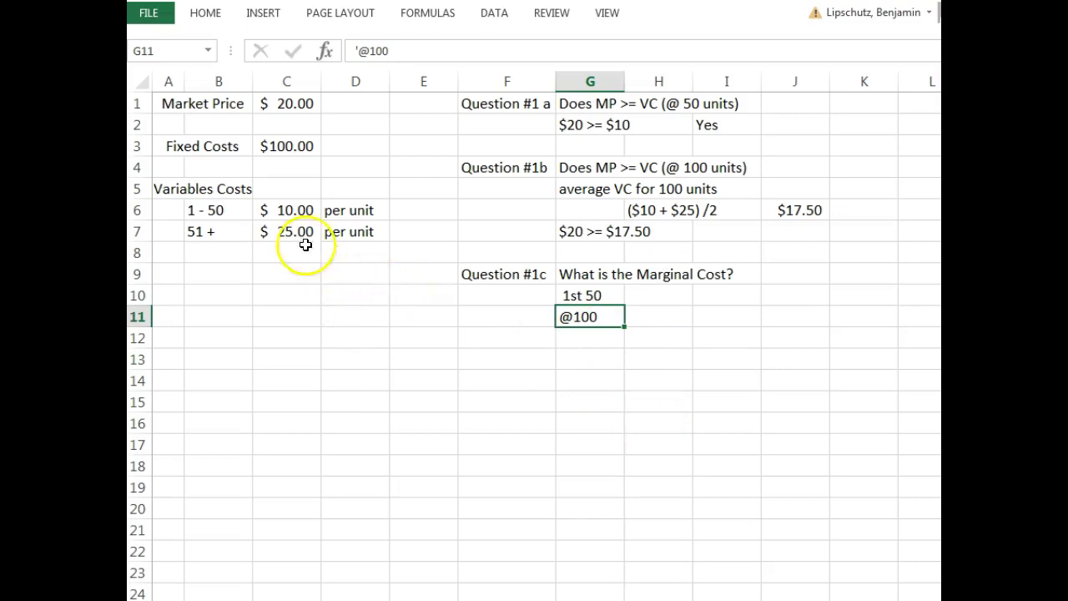
pyautogui.click(288, 215)
pyautogui.click(656, 295)
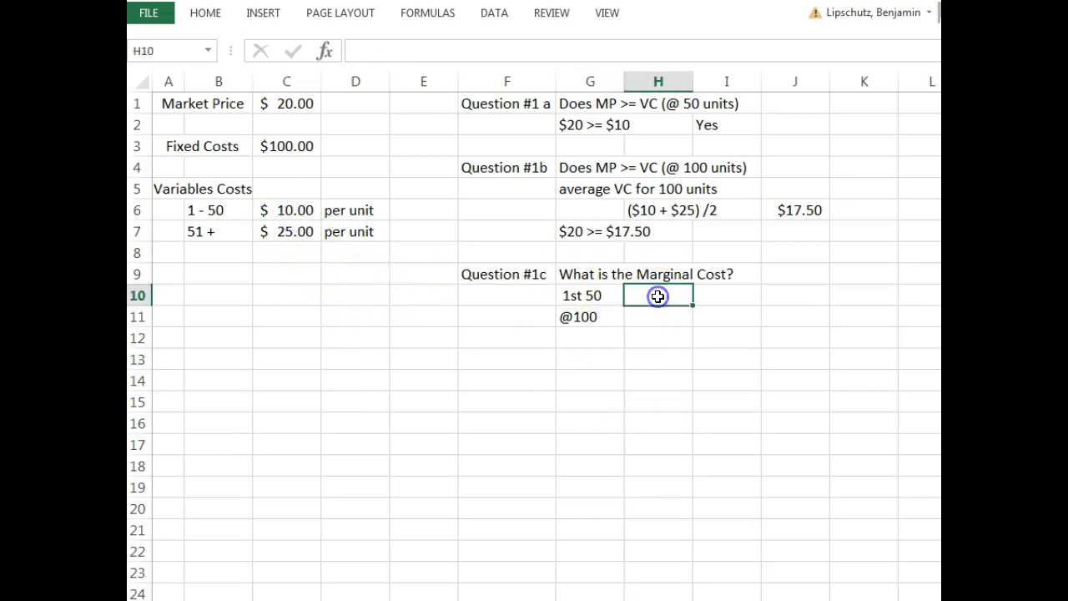
pyautogui.write('$10')
pyautogui.click(768, 397)
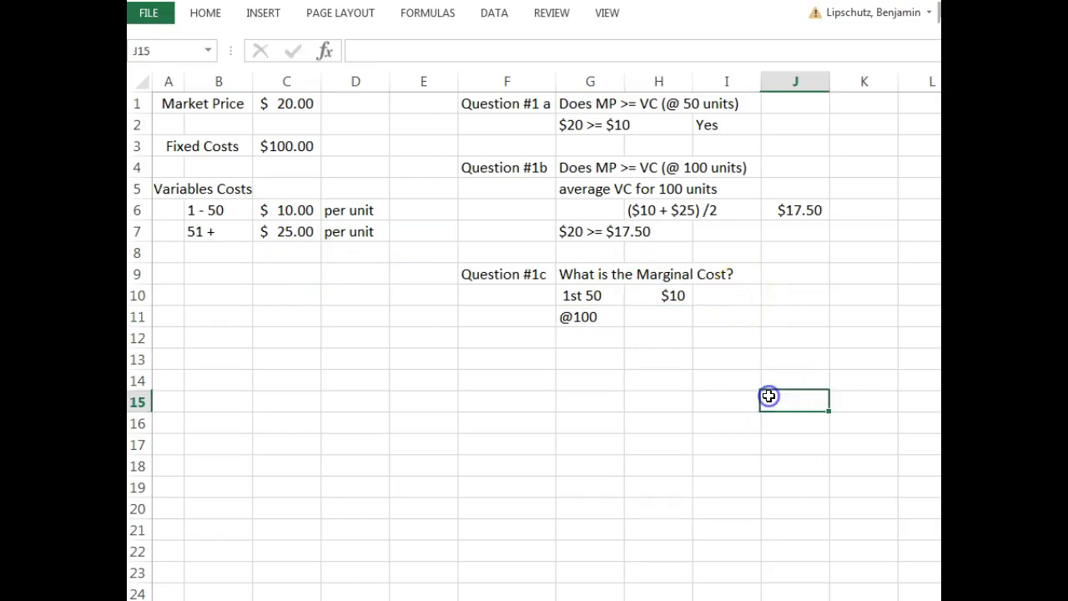
pyautogui.click(576, 318)
pyautogui.doubleClick(577, 318)
pyautogui.press('BackSpace')
pyautogui.write('2nd')
pyautogui.press('Return')
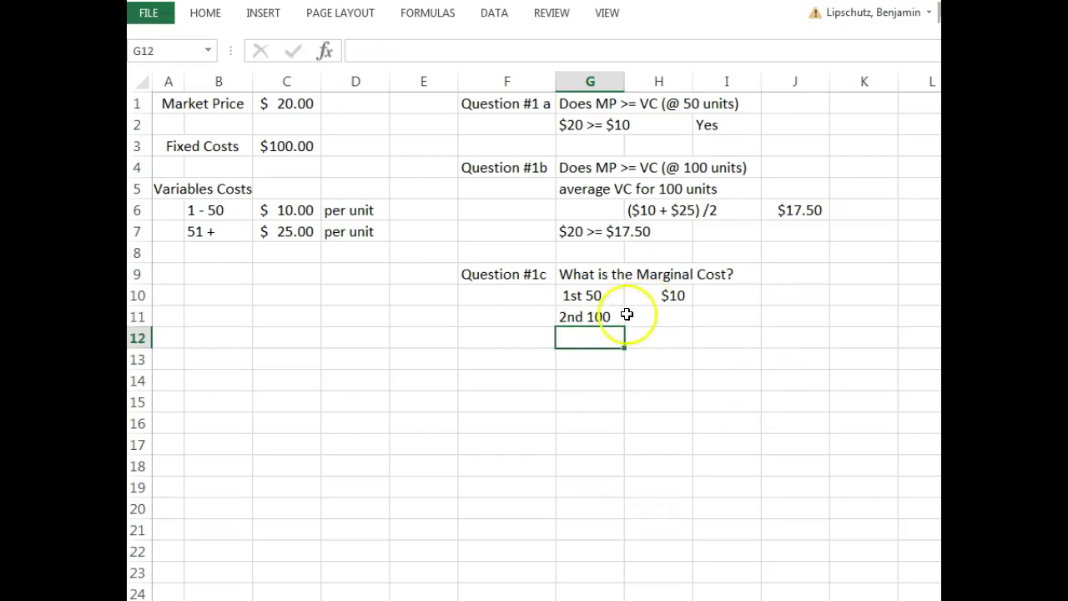
pyautogui.doubleClick(601, 317)
pyautogui.doubleClick(601, 317)
pyautogui.write('50')
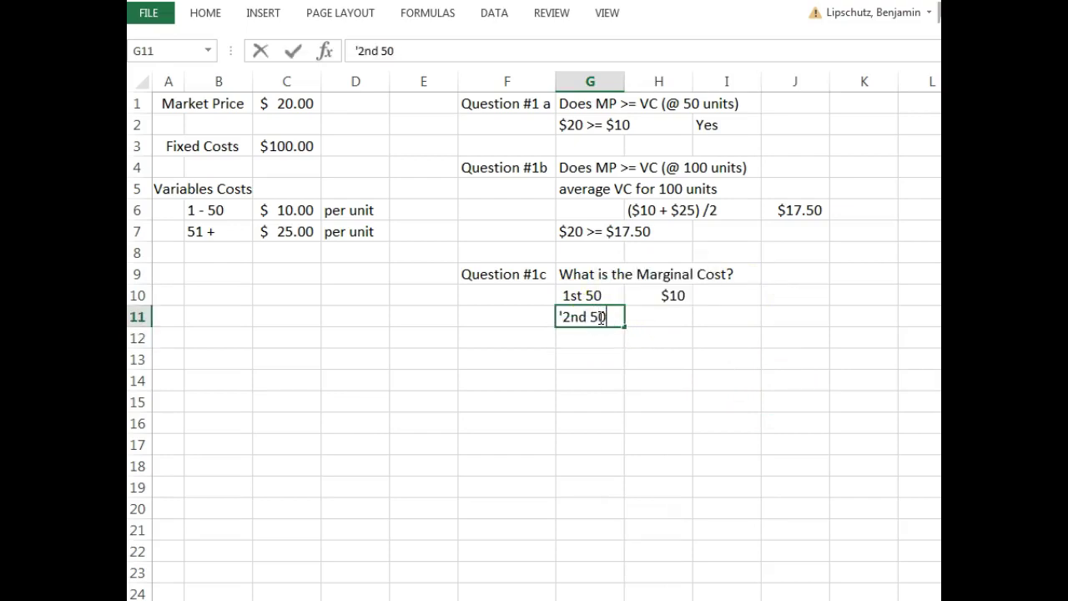
pyautogui.press('Return')
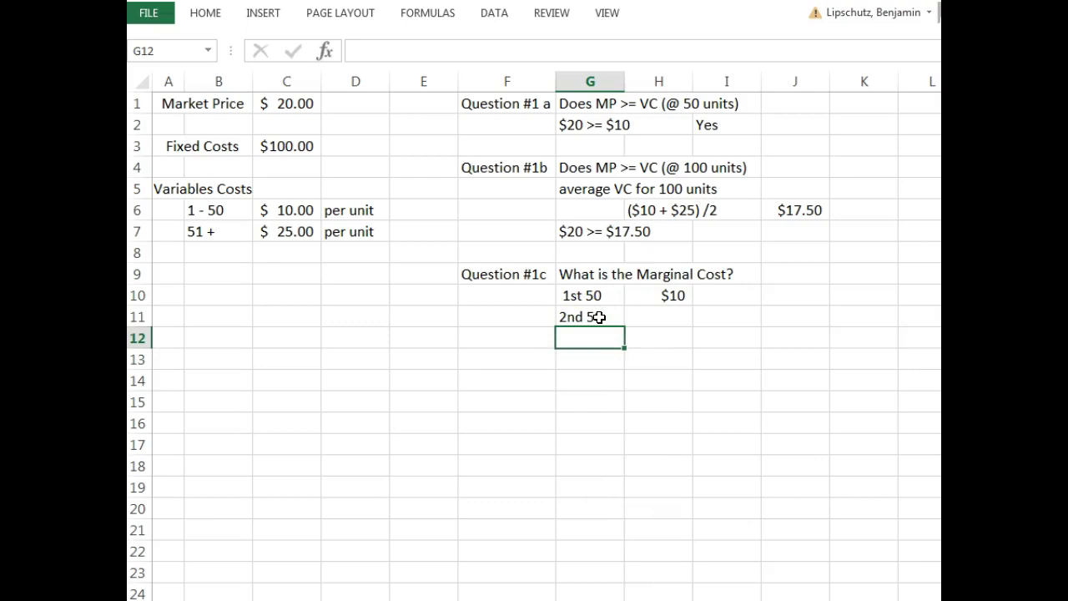
pyautogui.click(683, 314)
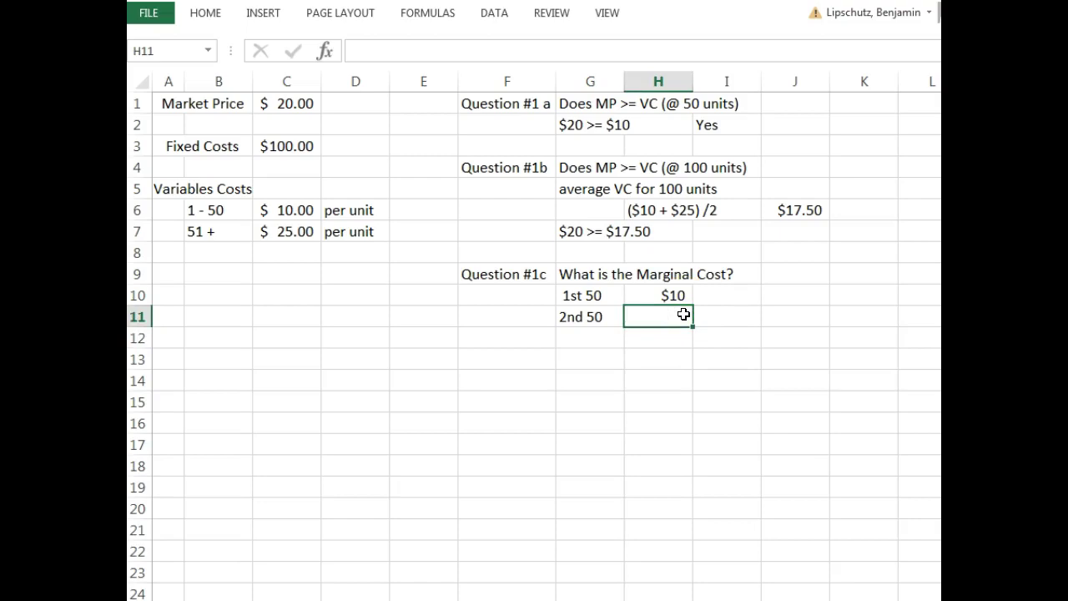
pyautogui.write('$25')
pyautogui.press('Return')
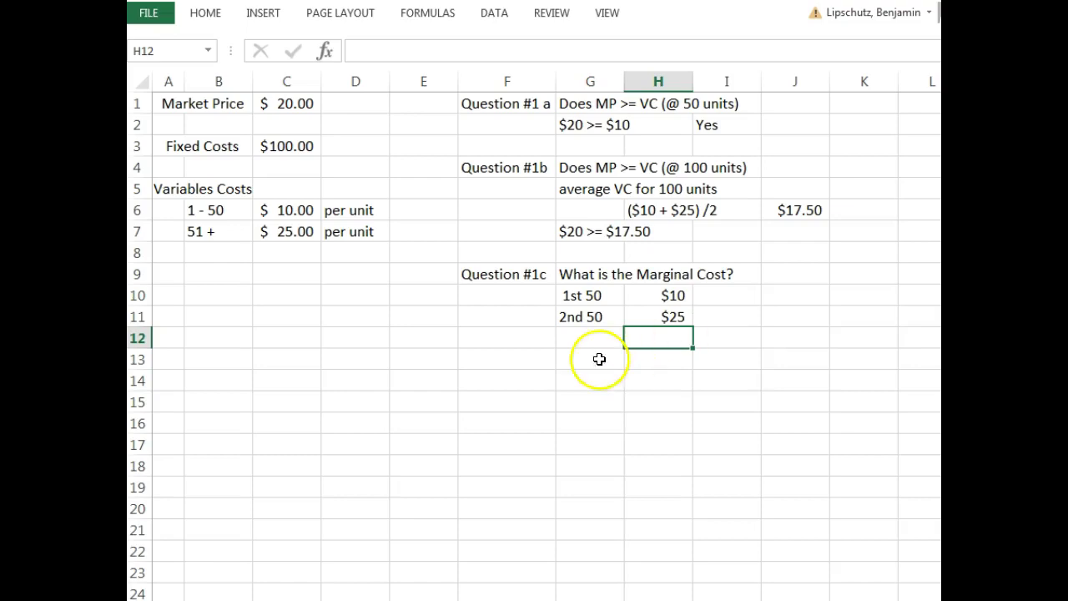
pyautogui.click(521, 364)
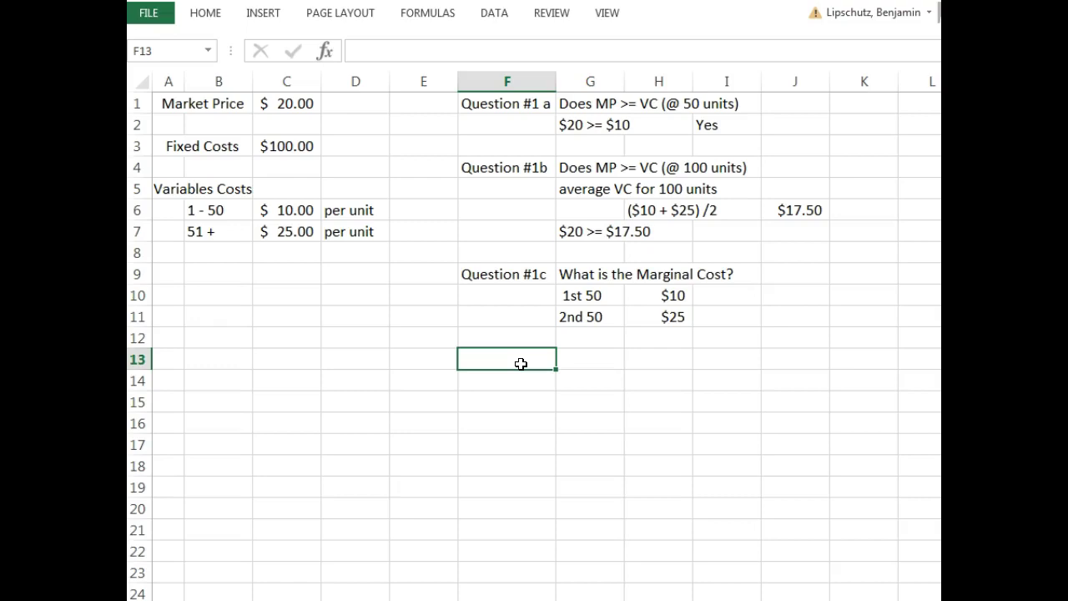
pyautogui.click(288, 233)
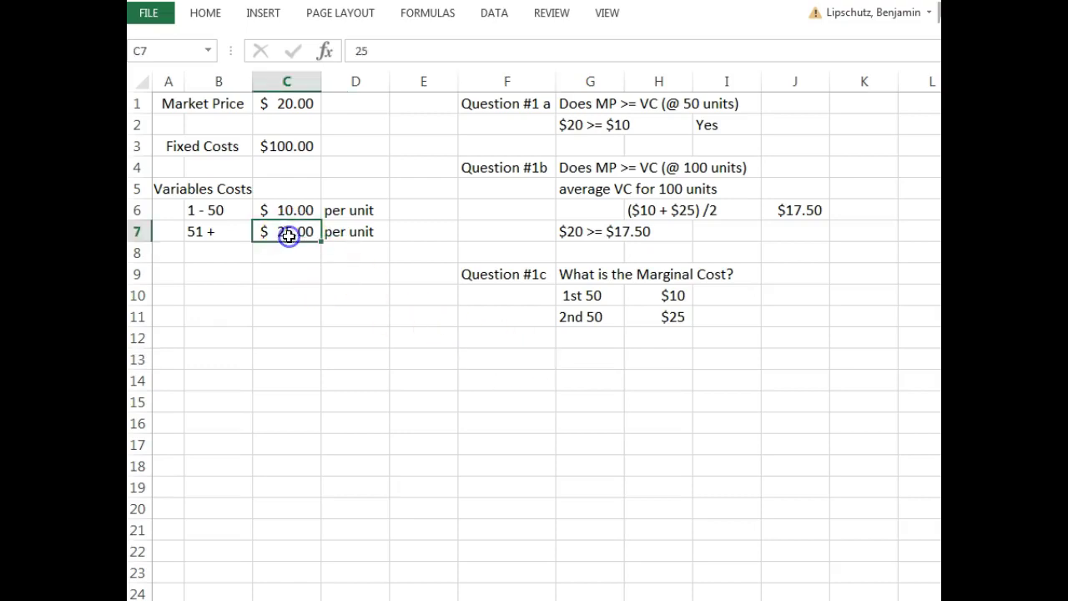
pyautogui.click(224, 209)
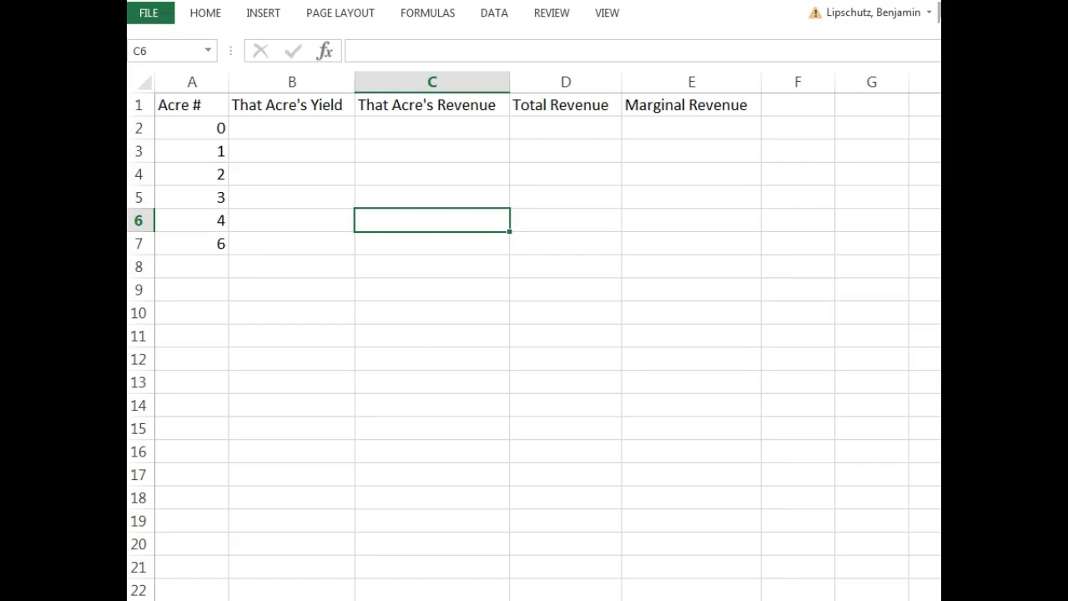
# In the acre table's row for acre 0, enter 0 as the yield in B2 and 0 as that acre's revenue in C2.
pyautogui.click(326, 126)
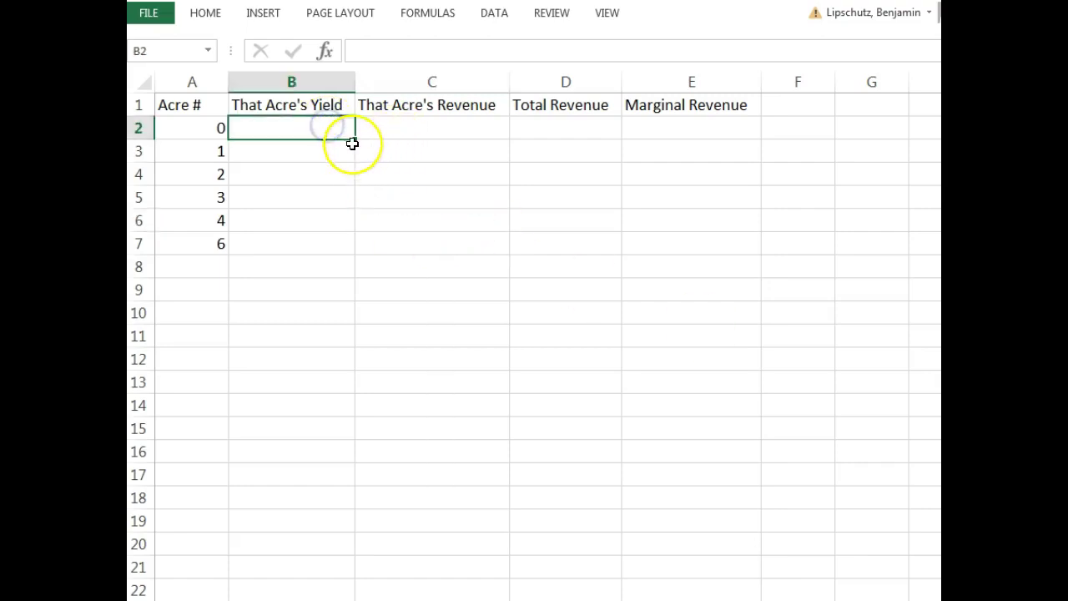
pyautogui.write('0')
pyautogui.press('Return')
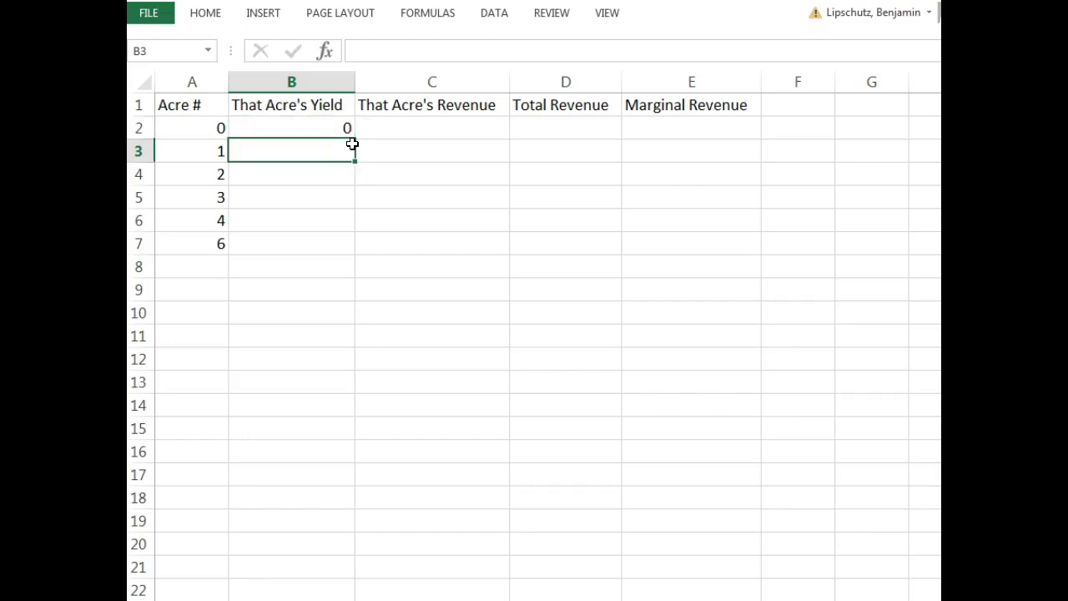
pyautogui.press('Right')
pyautogui.press('Up')
pyautogui.press('Right')
pyautogui.press('Left')
pyautogui.write('0')
pyautogui.press('Return')
# Enter 0 as acre 0's total revenue in D2 and 0 as its marginal revenue in E2.
pyautogui.press('Right')
pyautogui.press('Up')
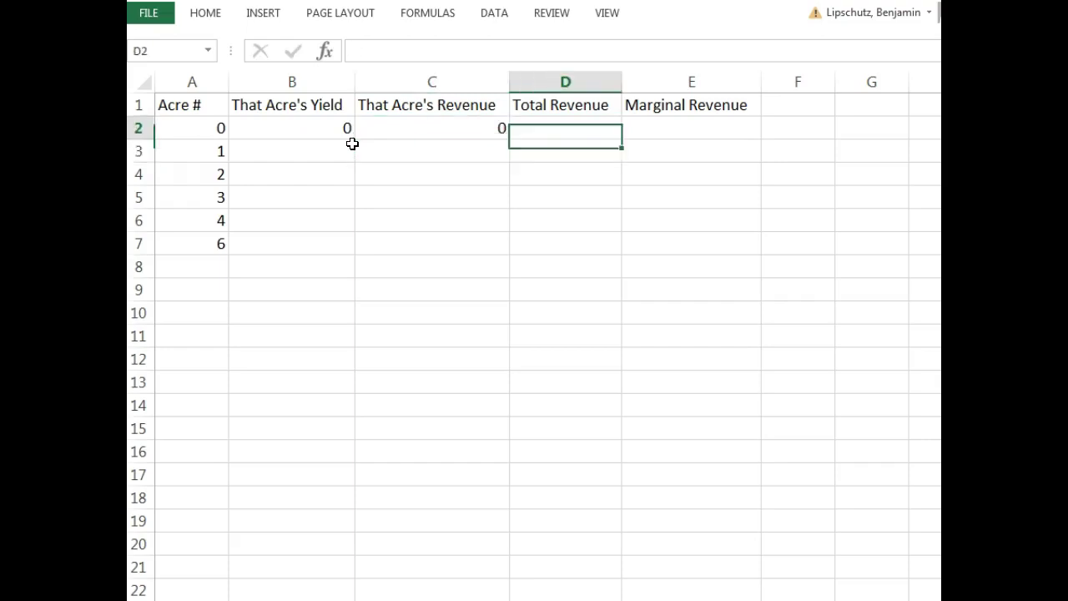
pyautogui.write('0')
pyautogui.press('Tab')
pyautogui.write('0')
pyautogui.press('Return')
pyautogui.press('Left')
pyautogui.press('Left')
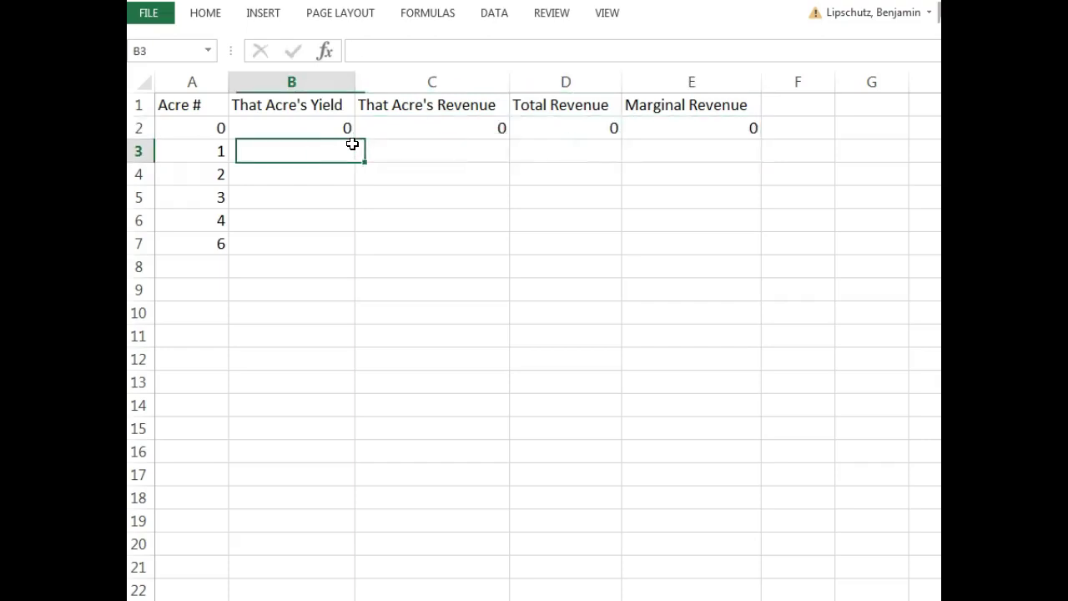
# Enter the acre yields 1000, 900, 800, 700 and 600 in B3 through B7.
pyautogui.write('1000')
pyautogui.press('Return')
pyautogui.write('9000')
pyautogui.press('BackSpace')
pyautogui.press('Return')
pyautogui.write('800')
pyautogui.press('Return')
pyautogui.write('70')
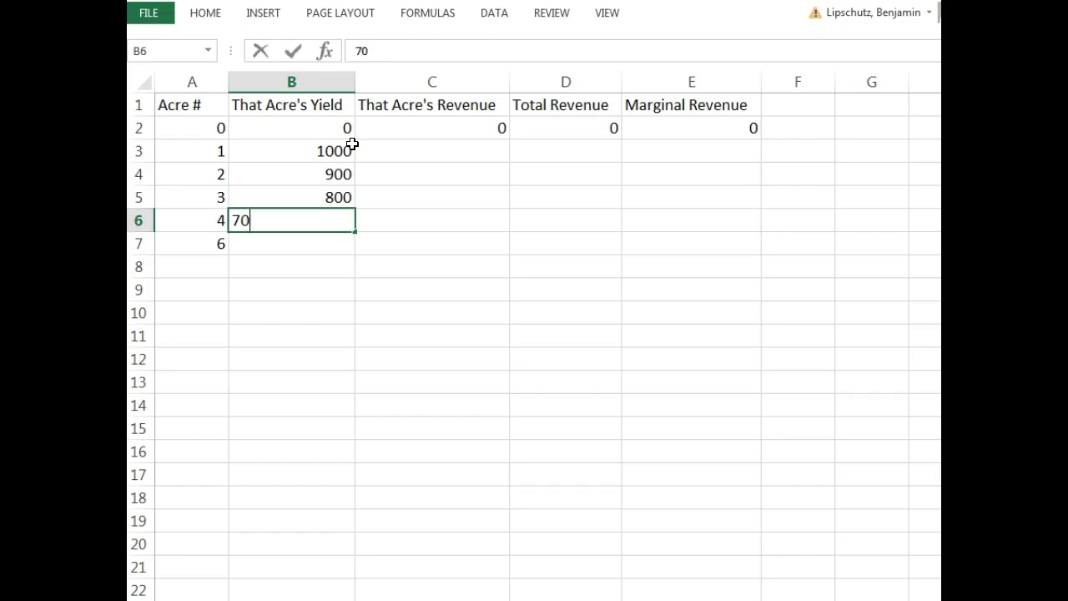
pyautogui.write('0')
pyautogui.press('Return')
pyautogui.write('600')
pyautogui.press('Return')
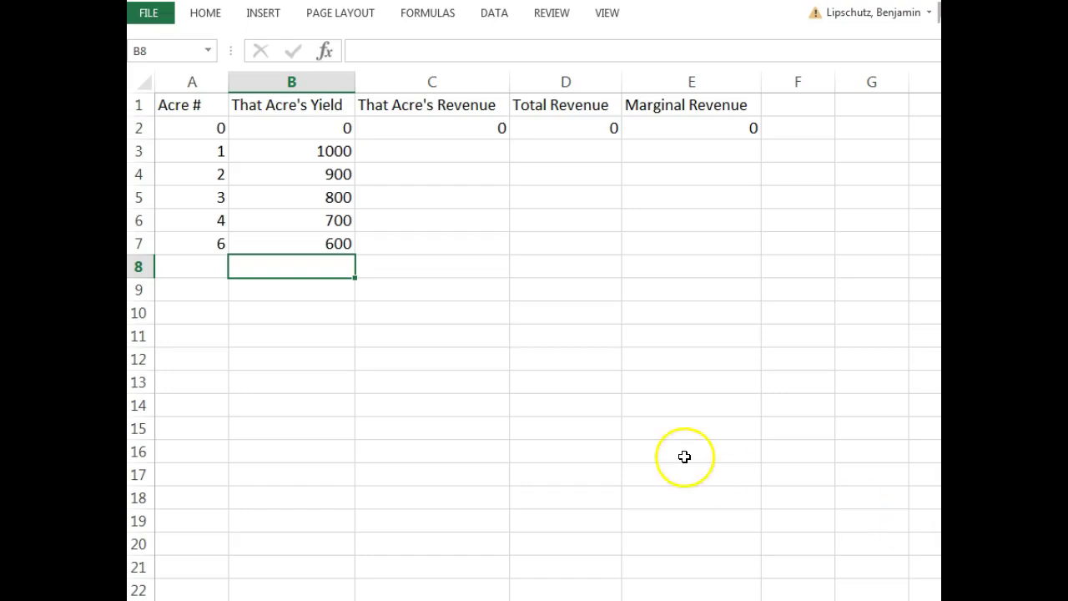
# Insert two blank rows above the acre table's header row.
pyautogui.click(443, 334)
pyautogui.click(446, 150)
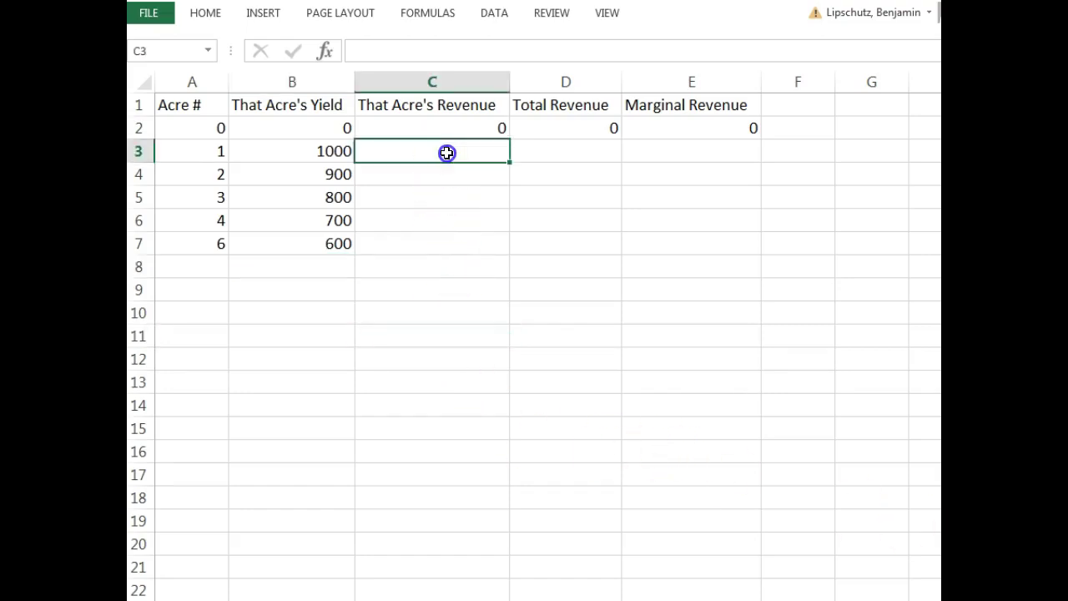
pyautogui.click(139, 104)
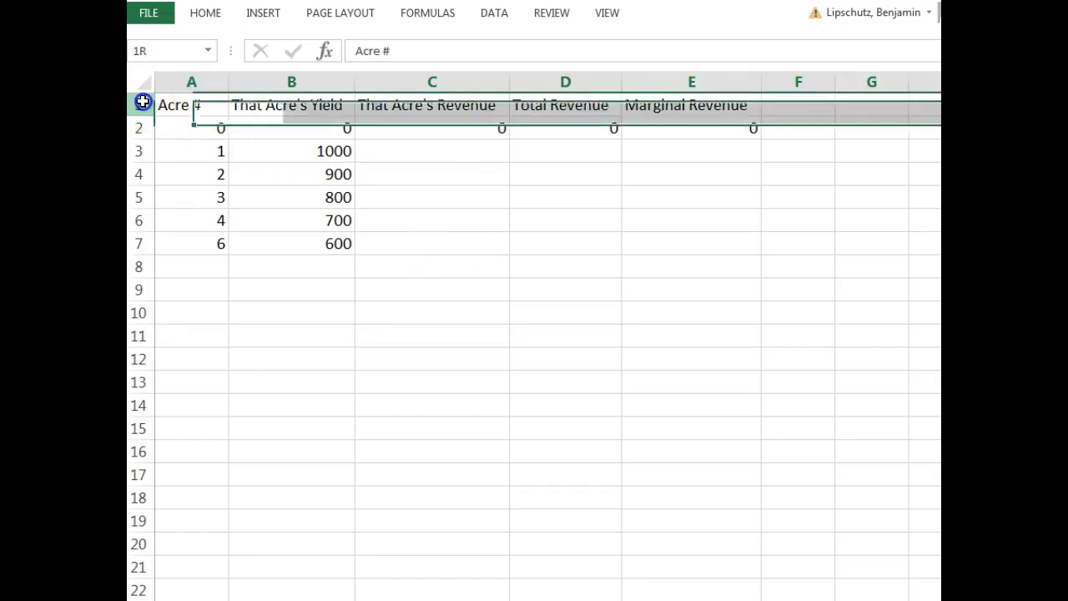
pyautogui.rightClick(140, 104)
pyautogui.click(222, 225)
pyautogui.click(139, 105)
pyautogui.rightClick(138, 104)
pyautogui.click(229, 236)
# Label A1 "Market Price" and enter $10 as the price in B1.
pyautogui.click(215, 105)
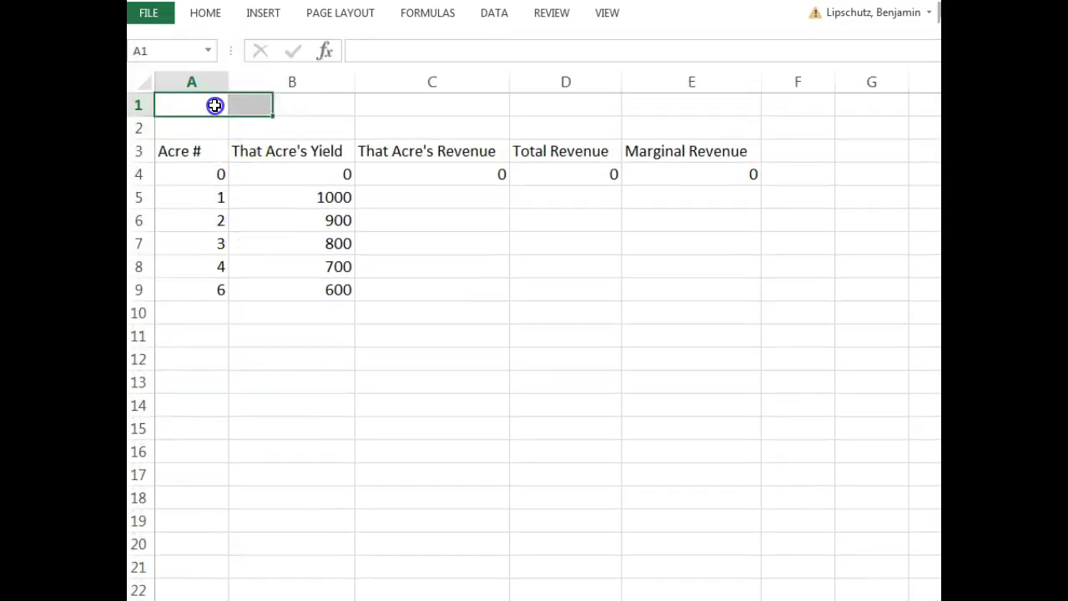
pyautogui.write('Market price')
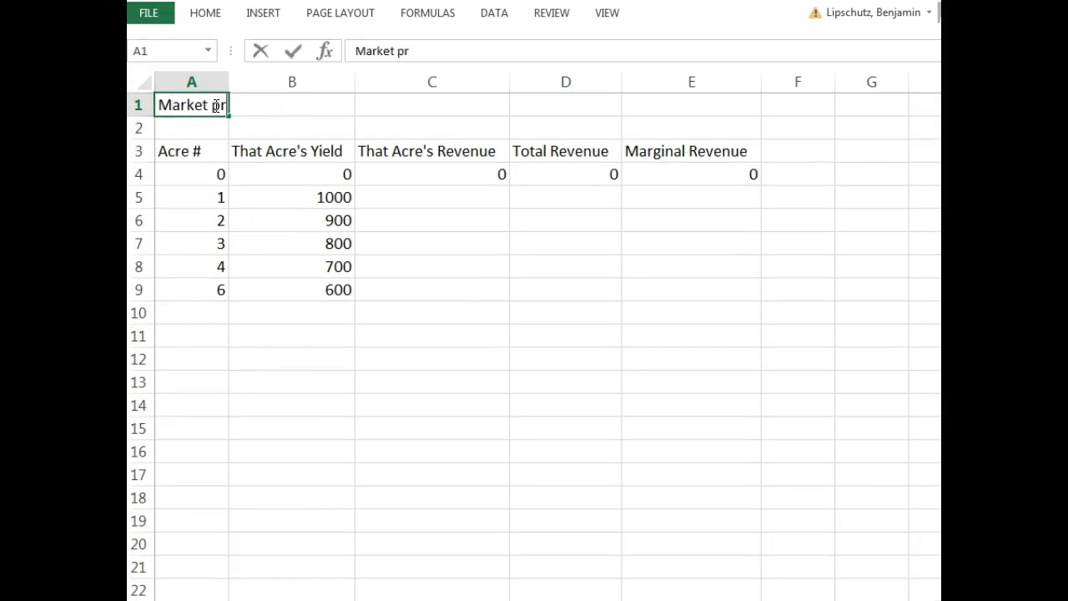
pyautogui.press('BackSpace')
pyautogui.press('BackSpace')
pyautogui.press('BackSpace')
pyautogui.press('BackSpace')
pyautogui.press('BackSpace')
pyautogui.write('Price -')
pyautogui.press('BackSpace')
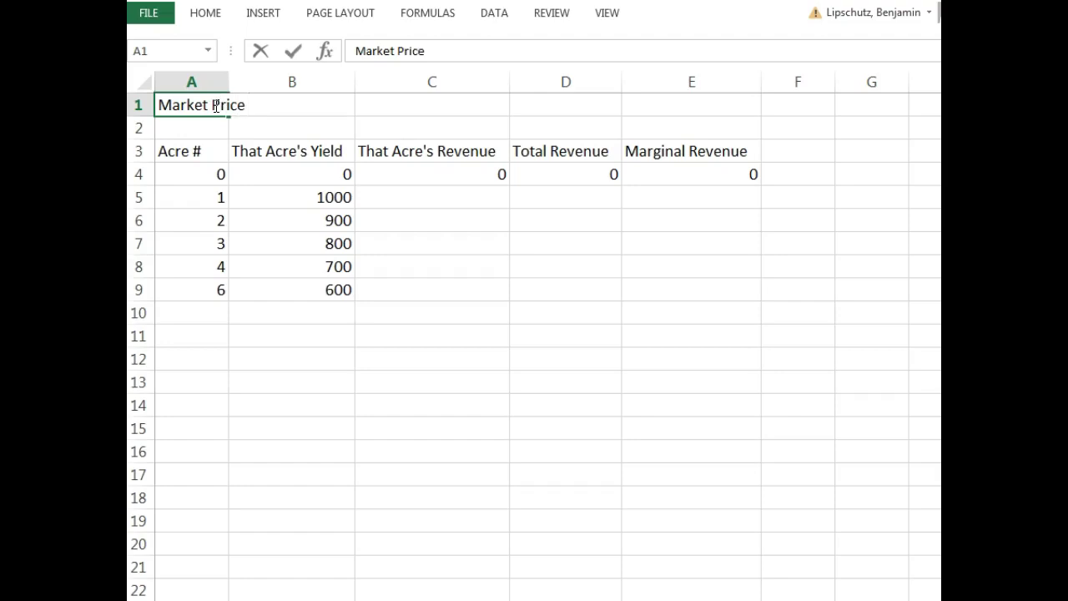
pyautogui.press('Tab')
pyautogui.write('$10')
pyautogui.press('Return')
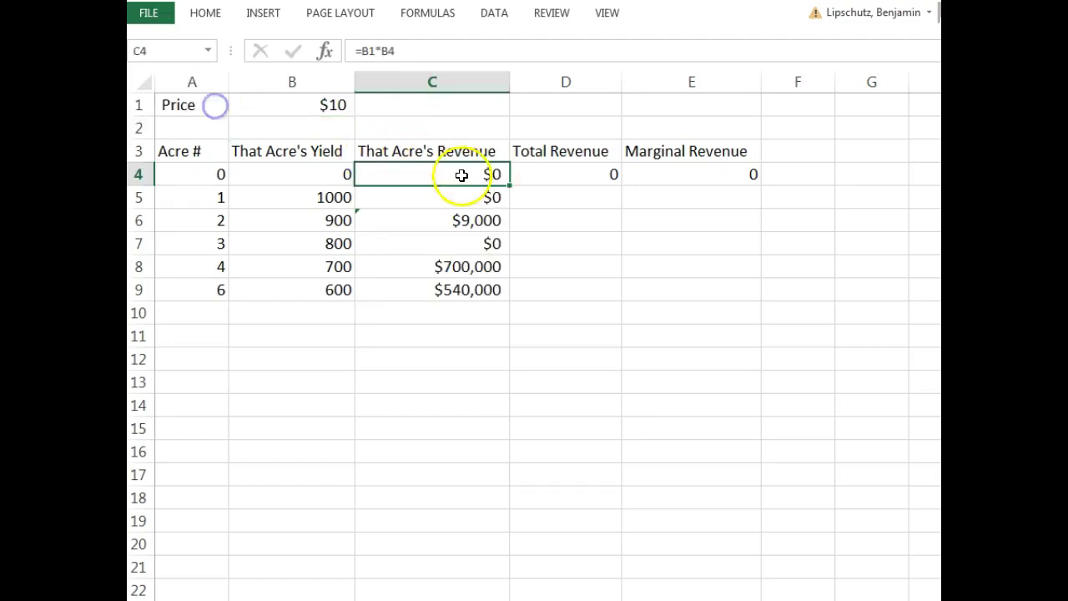
# Clear the revenue cells C4:C9 and enter =B4*$B$1 in C4 as acre 0's revenue.
pyautogui.moveTo(460, 175); pyautogui.dragTo(482, 292)
pyautogui.press('Delete')
pyautogui.click(483, 176)
pyautogui.write('=')
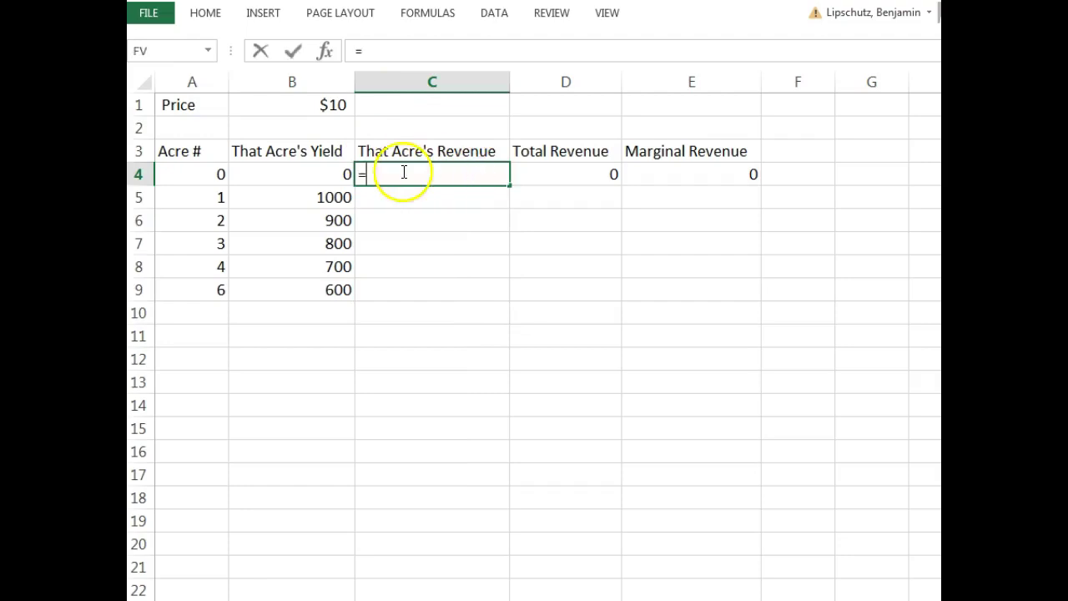
pyautogui.click(313, 174)
pyautogui.write('*')
pyautogui.click(334, 105)
pyautogui.click(378, 51)
pyautogui.write('$0')
pyautogui.press('Right')
pyautogui.write('$')
pyautogui.press('Return')
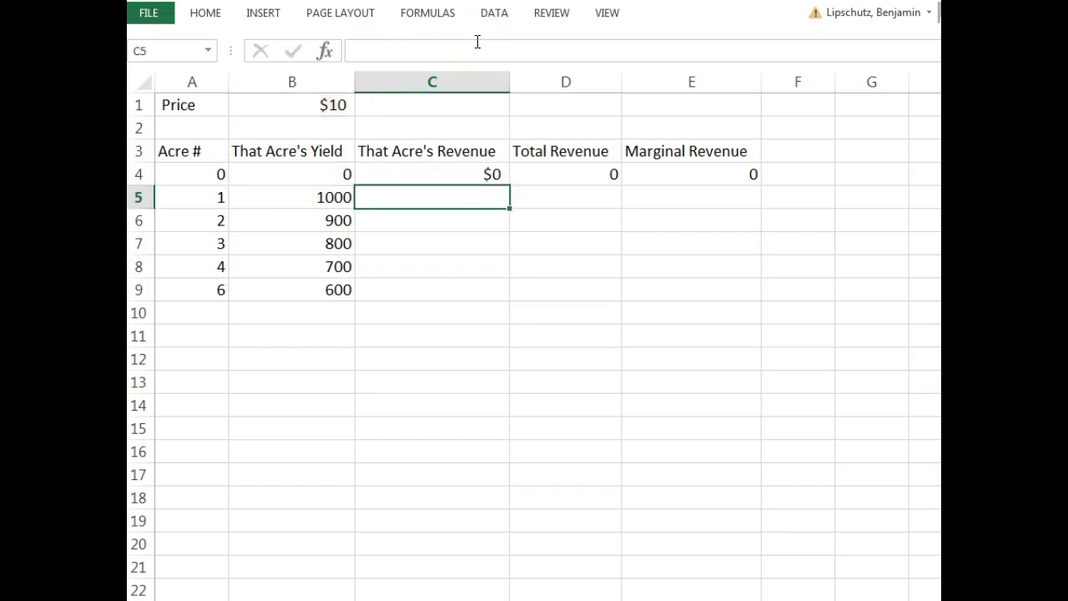
# Fill the acre revenue formula in C4 down through C9.
pyautogui.click(498, 153)
pyautogui.click(497, 174)
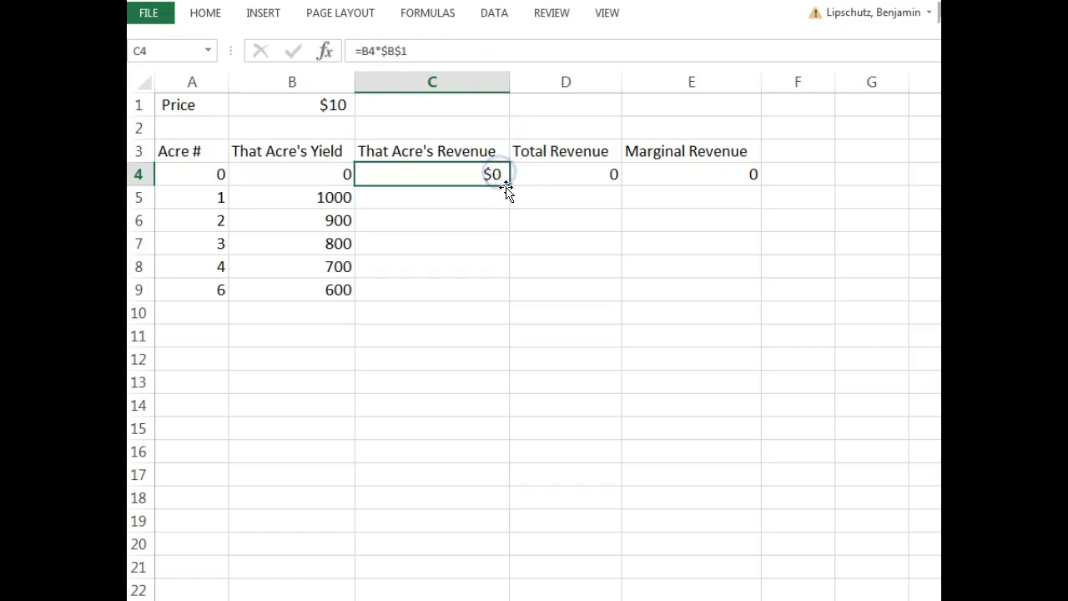
pyautogui.moveTo(508, 184); pyautogui.dragTo(497, 311)
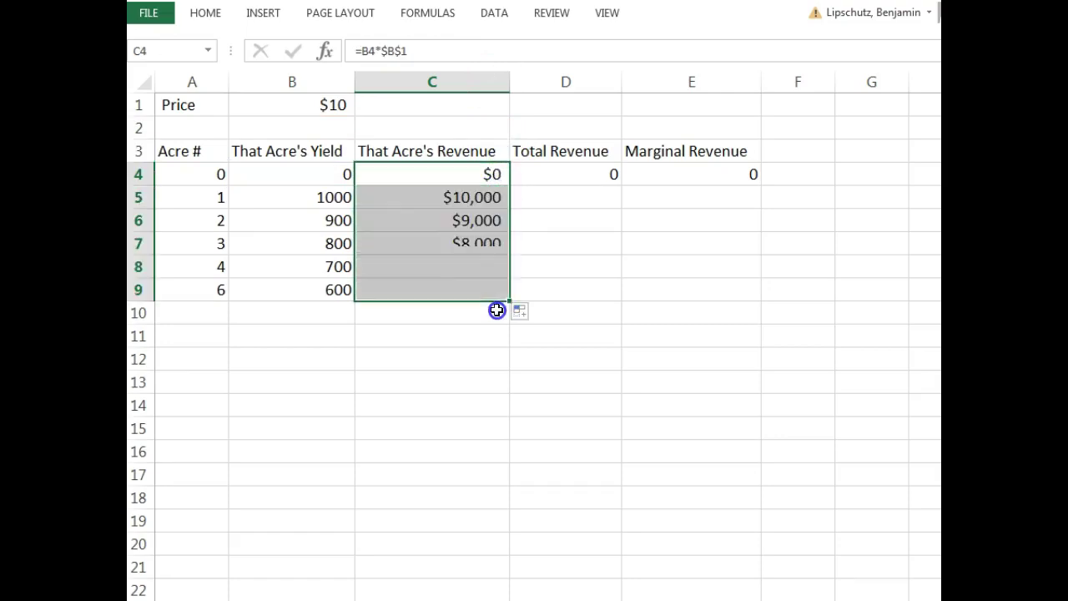
pyautogui.click(489, 407)
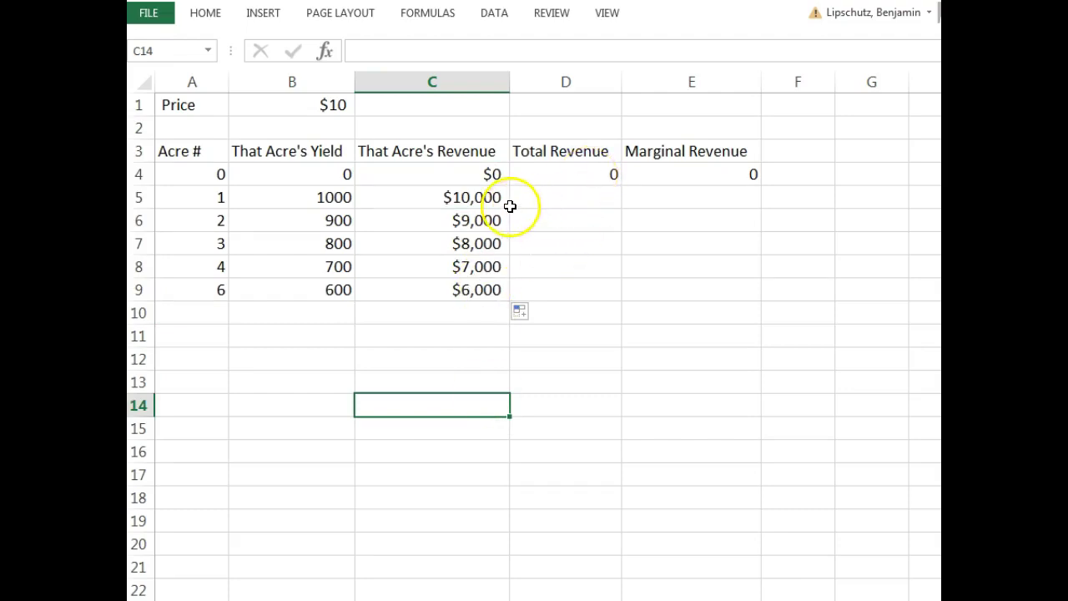
# Enter =C5 in D5 as the total revenue for acre 1.
pyautogui.click(599, 199)
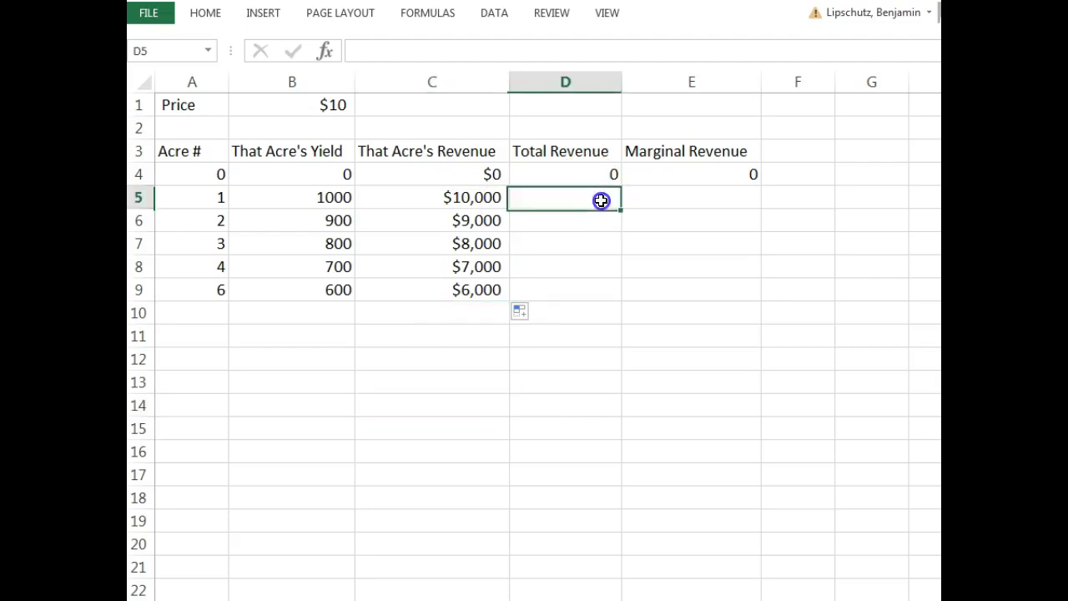
pyautogui.write('=')
pyautogui.click(482, 198)
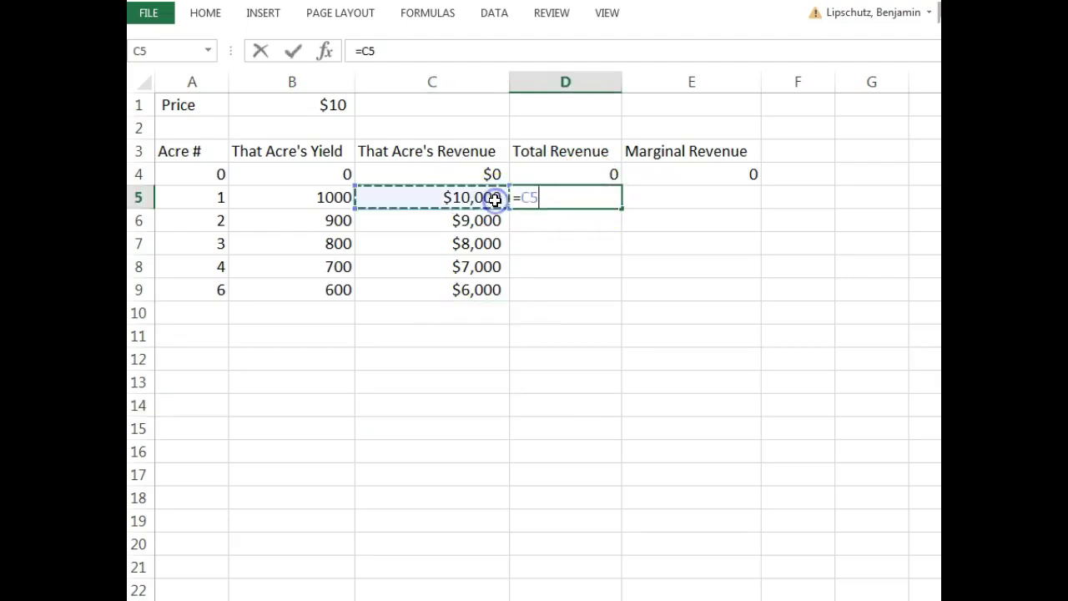
pyautogui.press('Return')
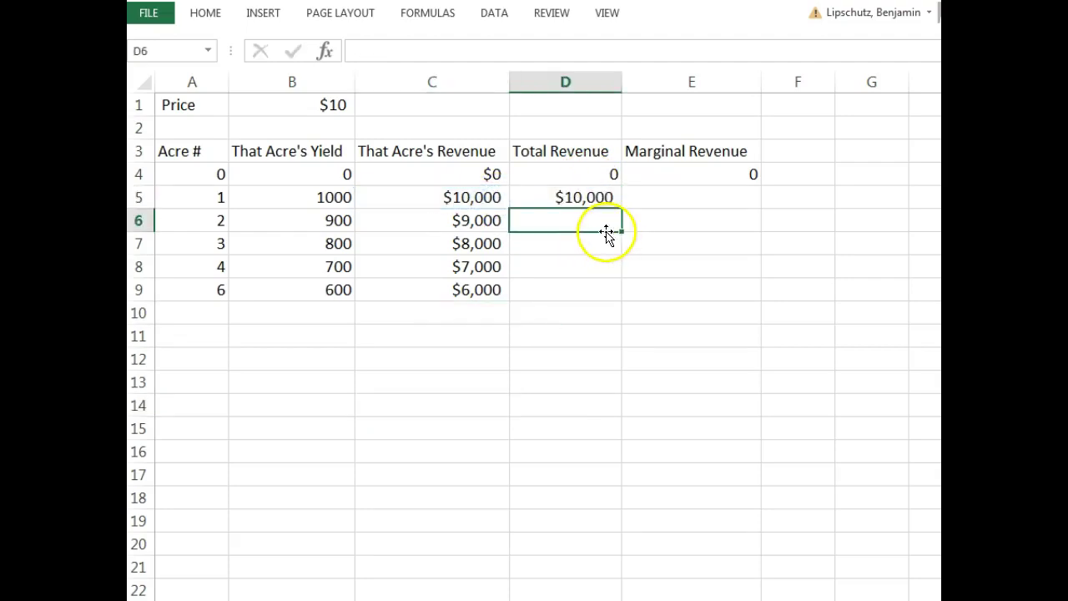
# Enter =D5+C6 in D6 as the running total revenue and fill it down through D9.
pyautogui.write('=')
pyautogui.click(609, 194)
pyautogui.write('+')
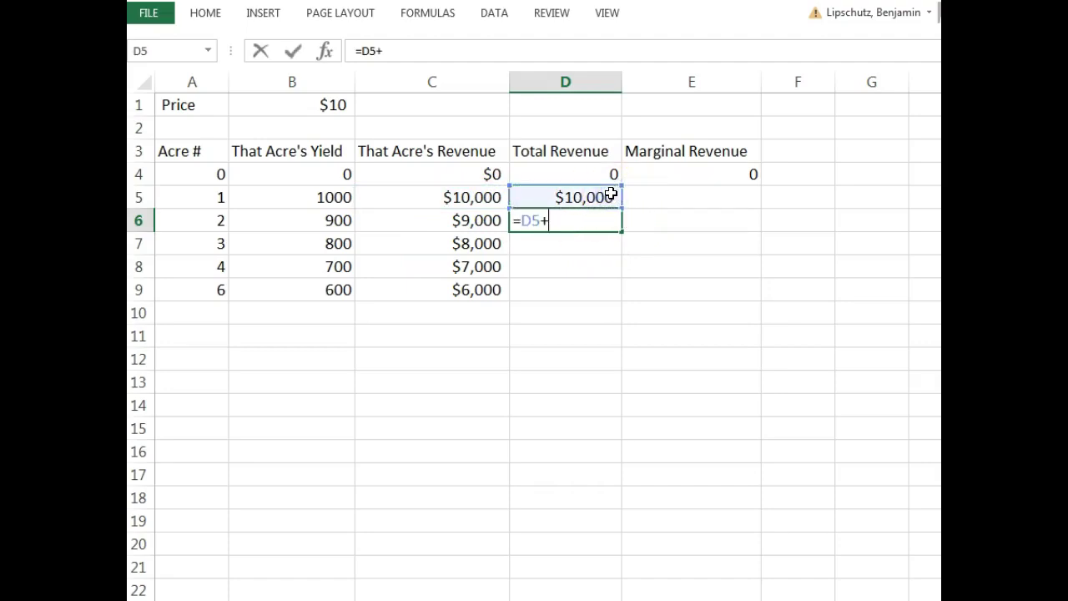
pyautogui.click(480, 220)
pyautogui.press('Return')
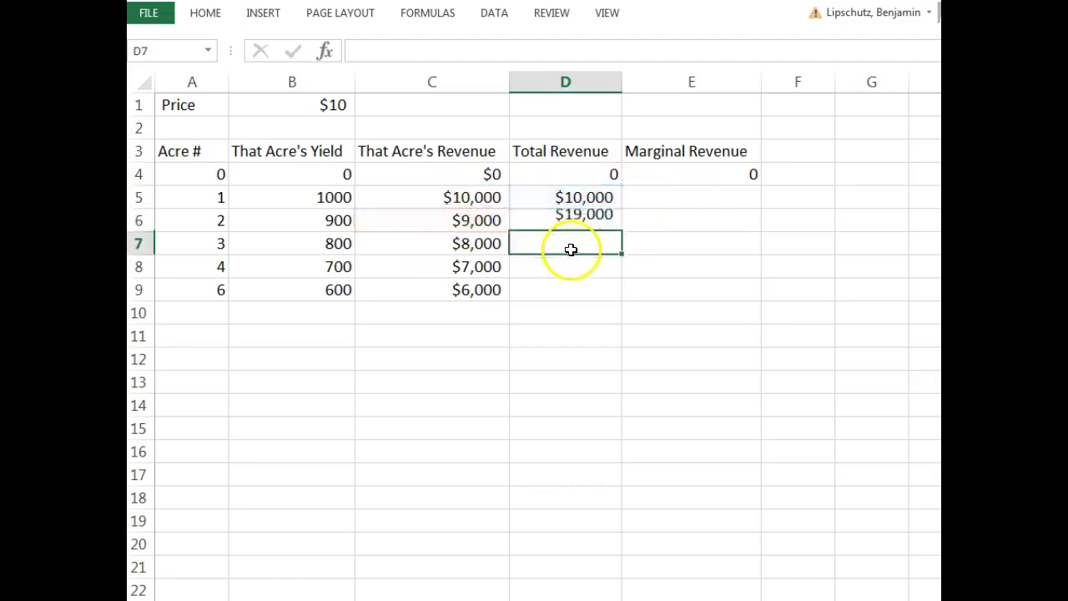
pyautogui.click(616, 216)
pyautogui.moveTo(621, 235); pyautogui.dragTo(631, 301)
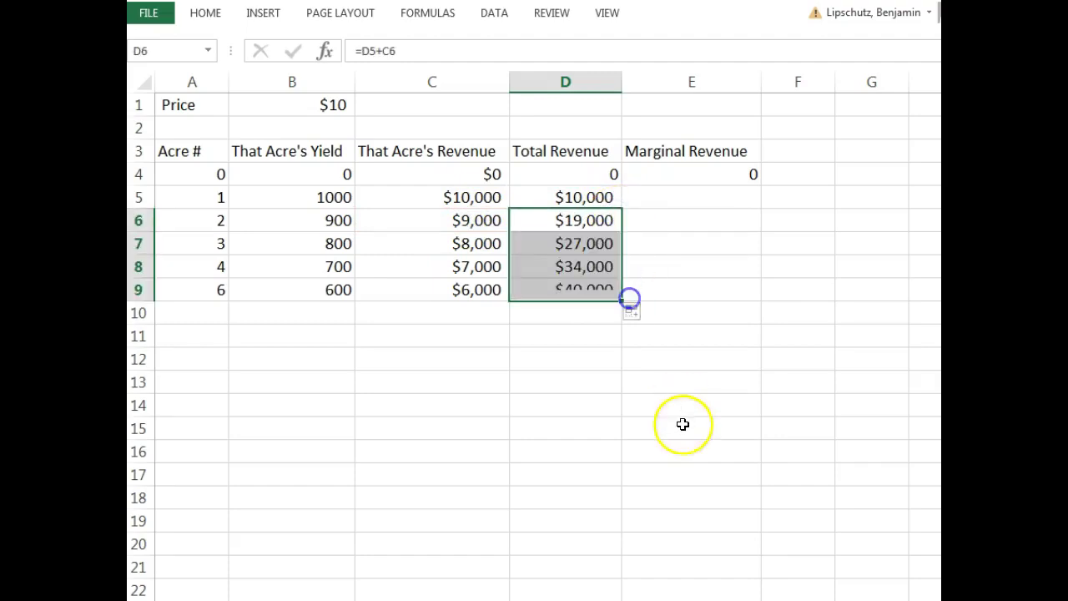
pyautogui.click(738, 435)
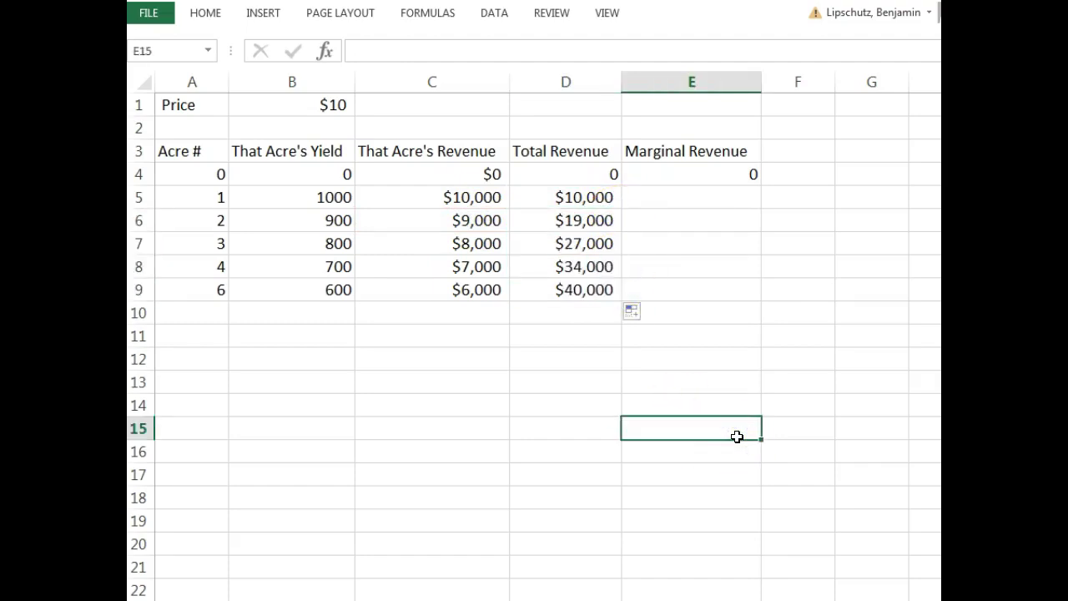
# Enter =D4-D5 in E5 as acre 1's marginal revenue and fill it down through E9.
pyautogui.click(723, 193)
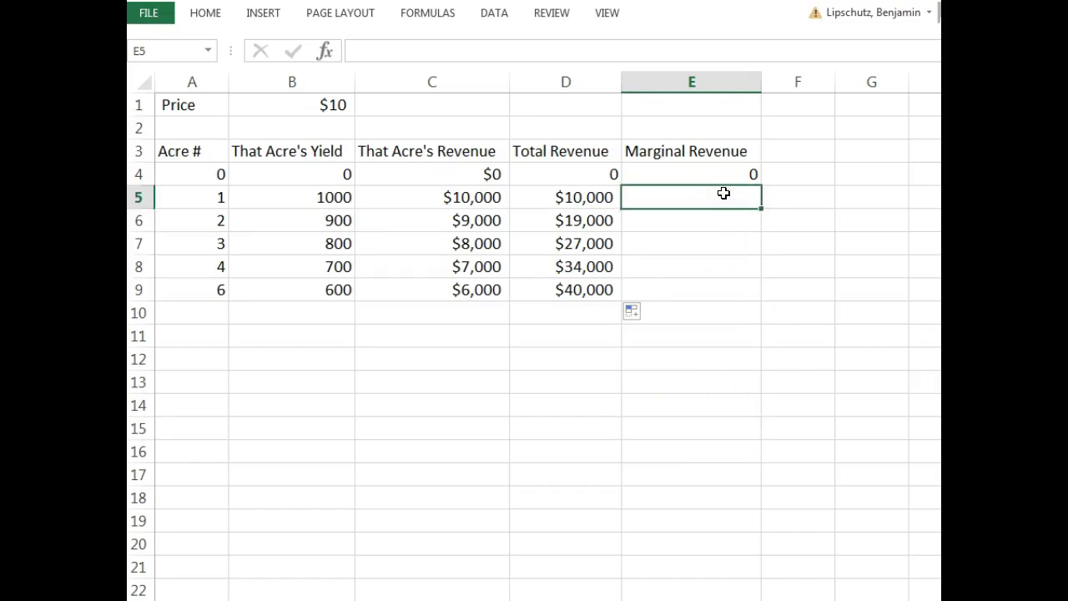
pyautogui.write('=')
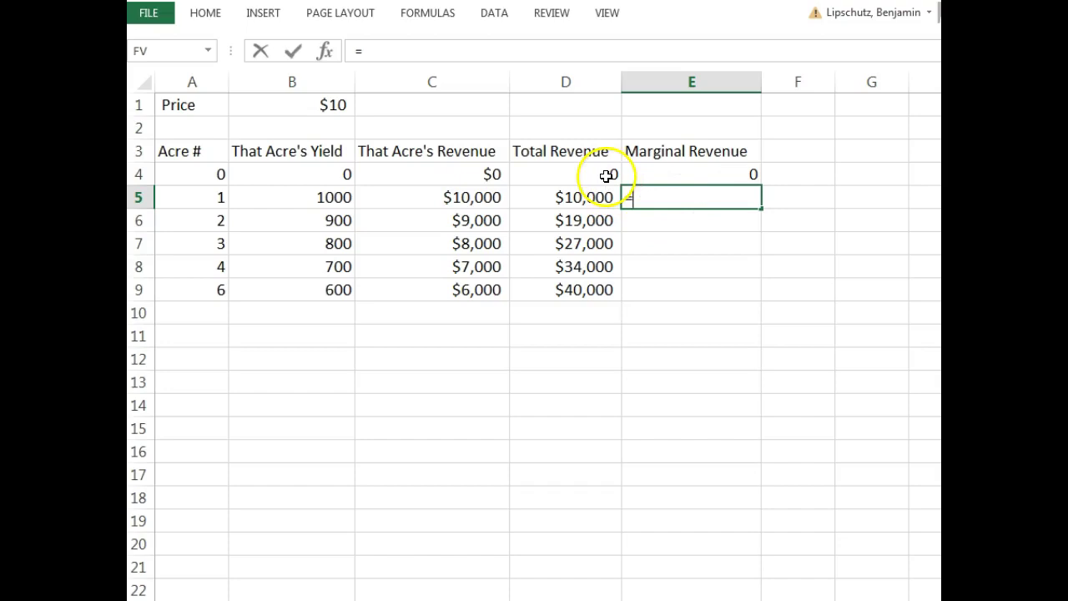
pyautogui.click(607, 176)
pyautogui.write('-')
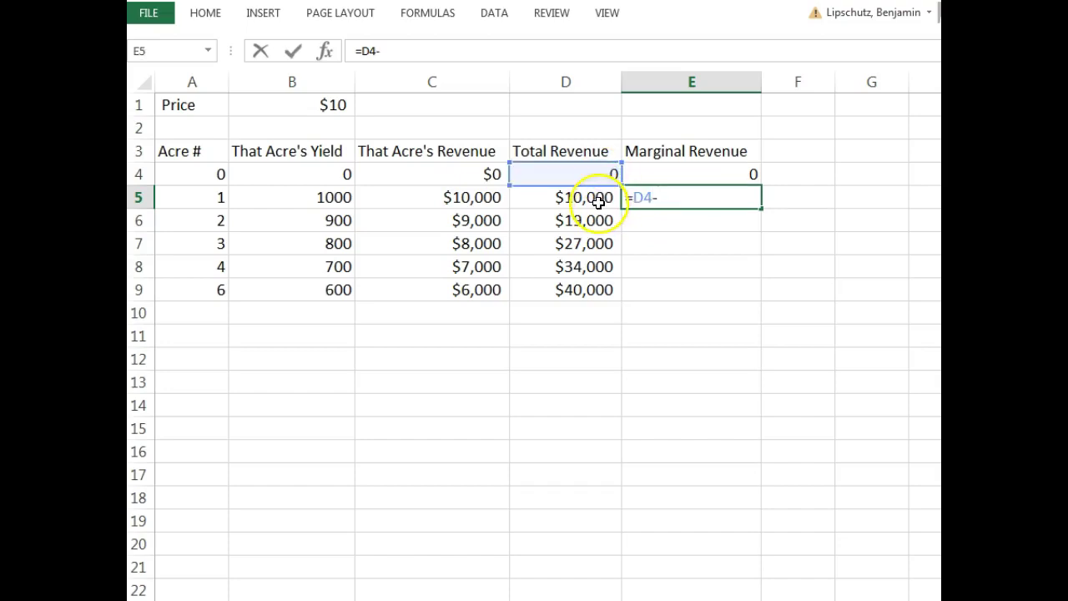
pyautogui.click(599, 197)
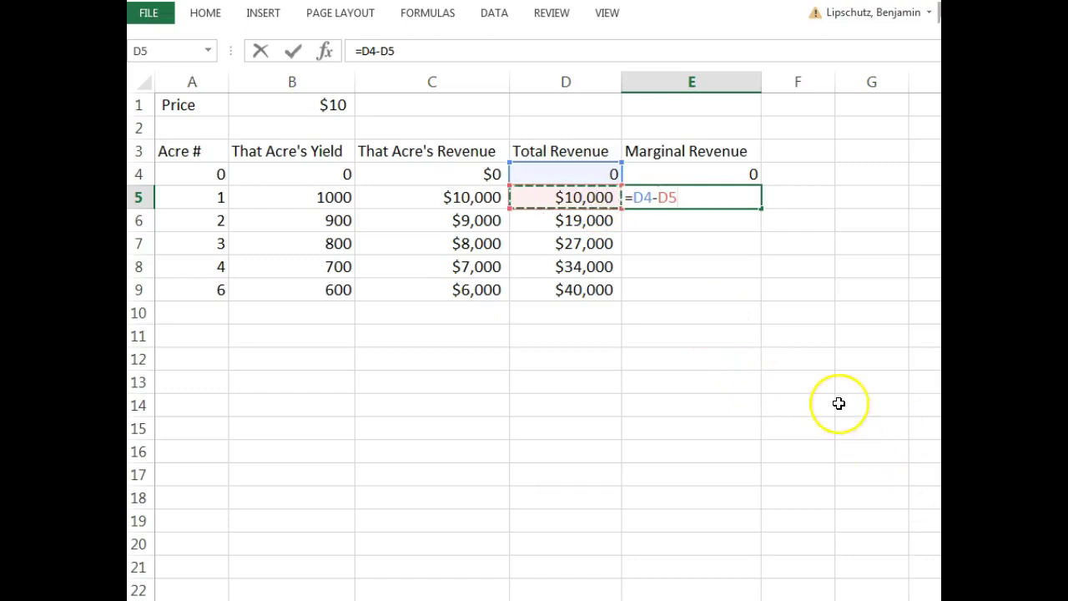
pyautogui.press('Return')
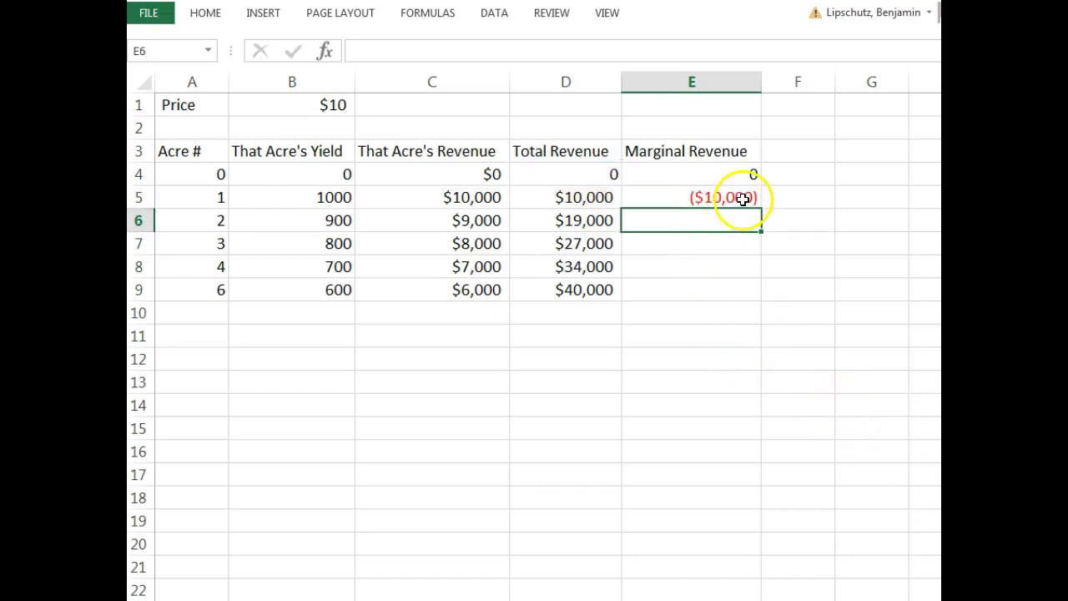
pyautogui.click(745, 199)
pyautogui.moveTo(761, 212); pyautogui.dragTo(751, 300)
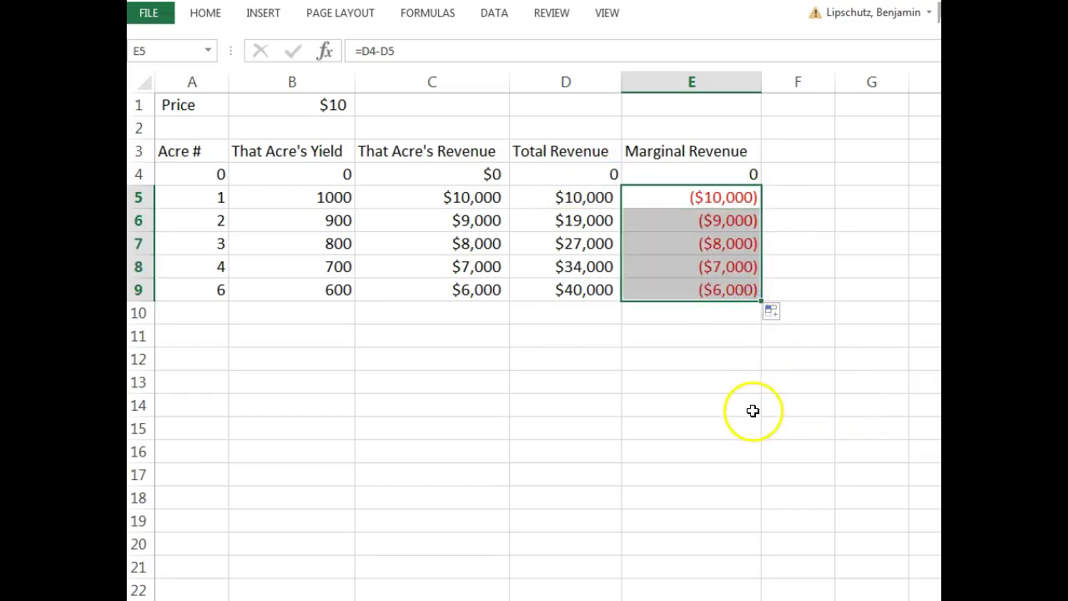
pyautogui.click(753, 411)
# Change the marginal revenue formula in E5 to =ABS(D4-D5) and fill it down through E9.
pyautogui.click(735, 202)
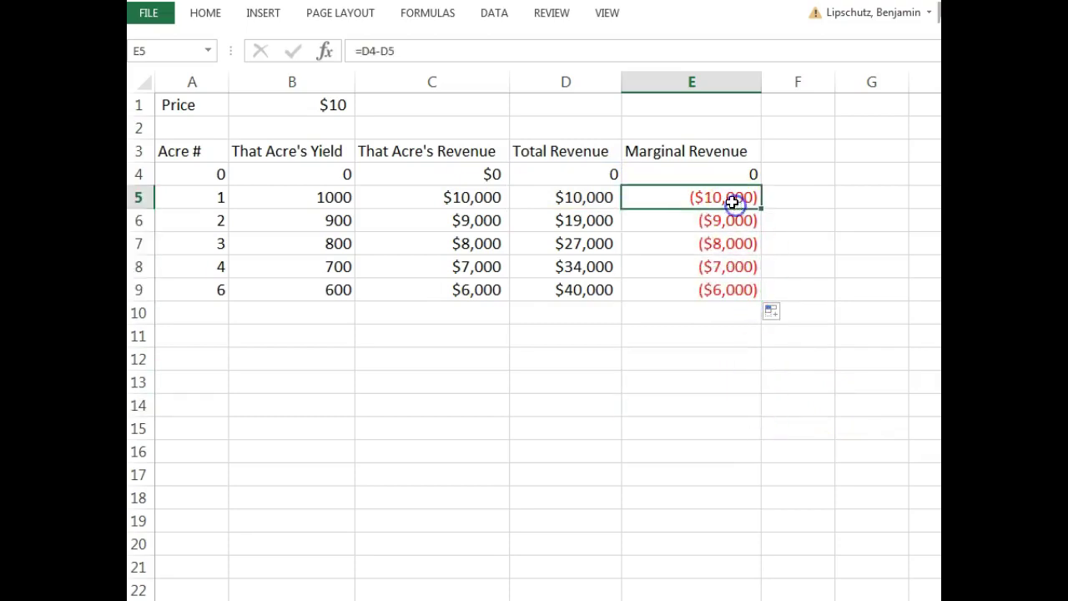
pyautogui.click(363, 52)
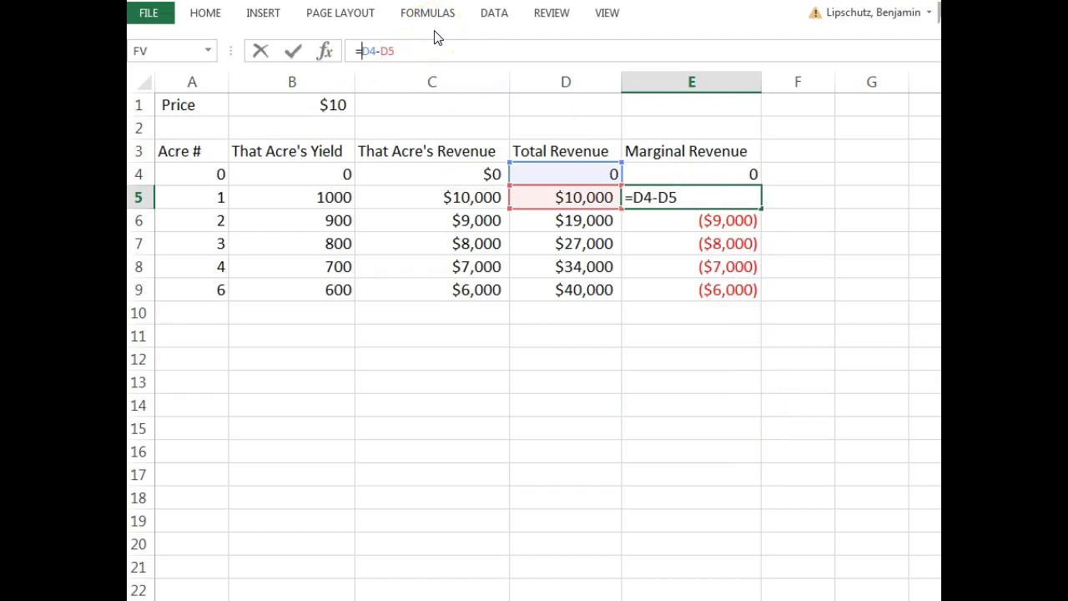
pyautogui.write('abs(')
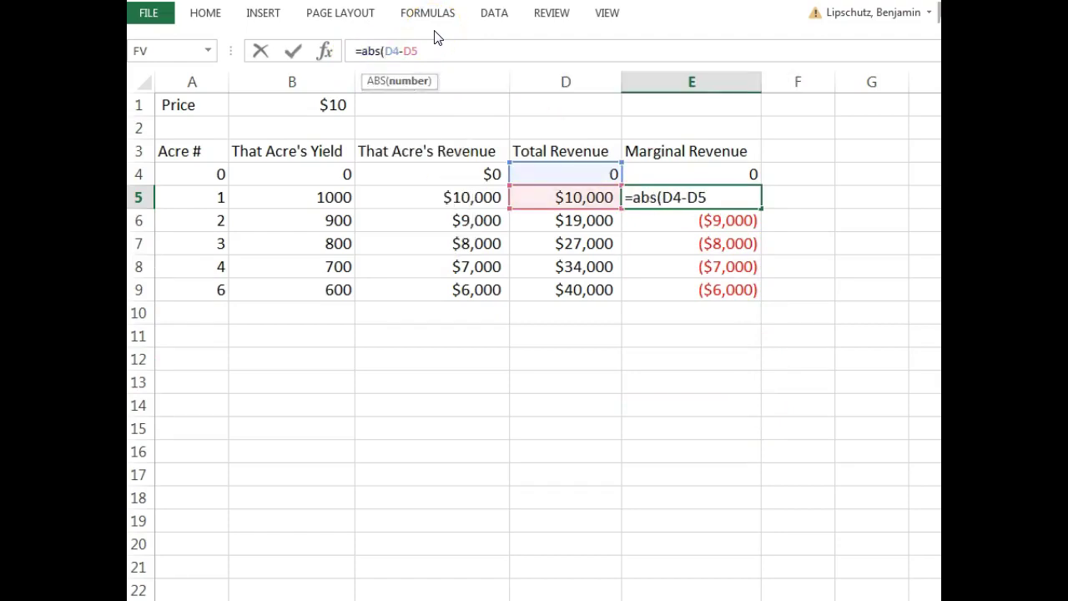
pyautogui.press('Home')
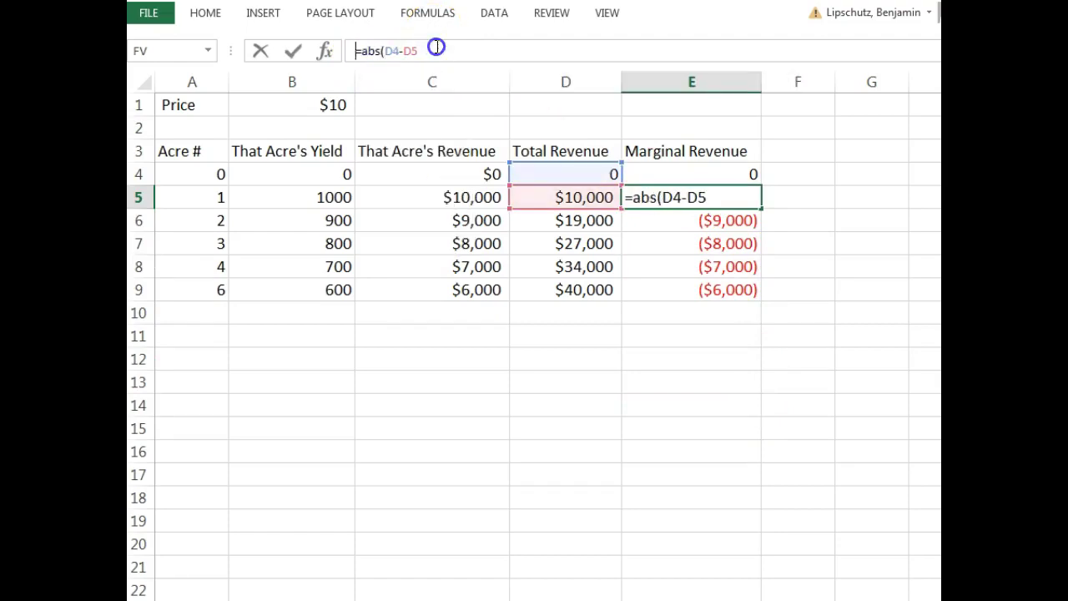
pyautogui.click(436, 46)
pyautogui.write(')')
pyautogui.press('Return')
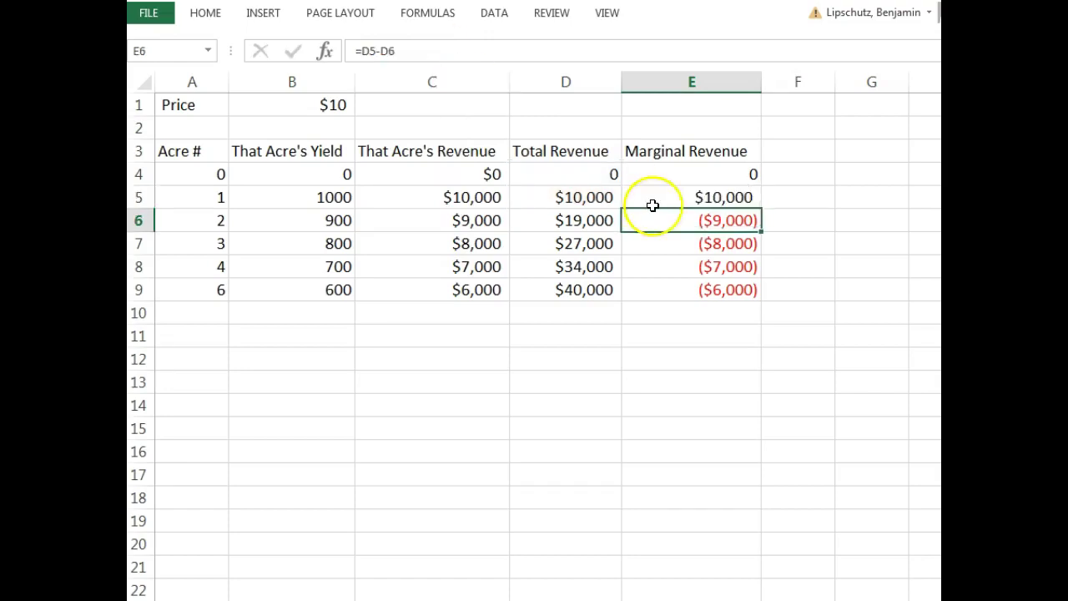
pyautogui.click(746, 192)
pyautogui.moveTo(761, 209); pyautogui.dragTo(757, 290)
pyautogui.click(740, 409)
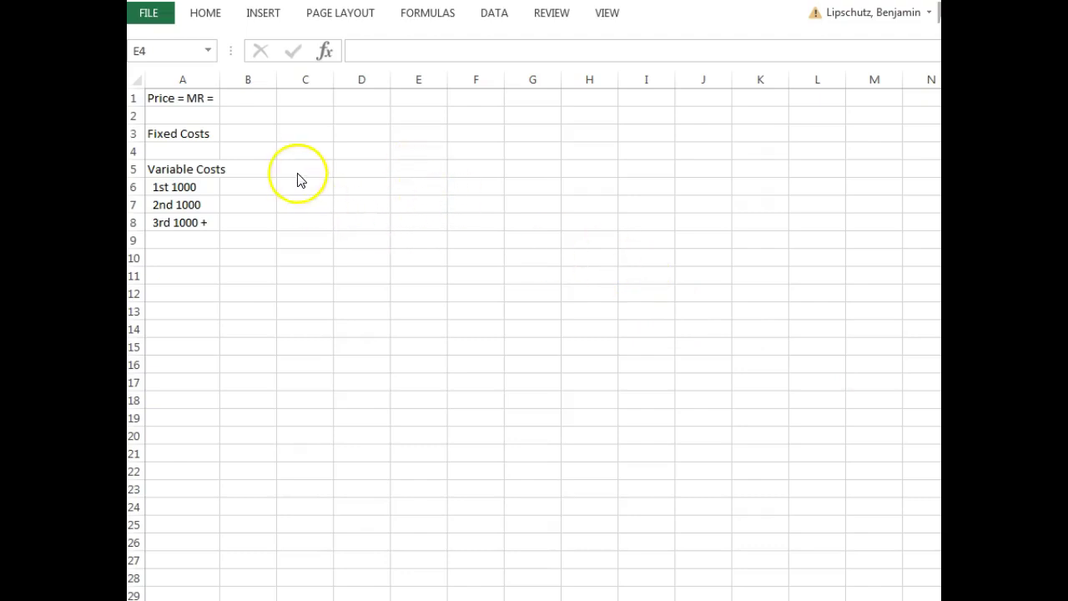
# On the price and cost sheet, enter $1 in B1 as the price and marginal revenue.
pyautogui.click(265, 102)
pyautogui.write('$1')
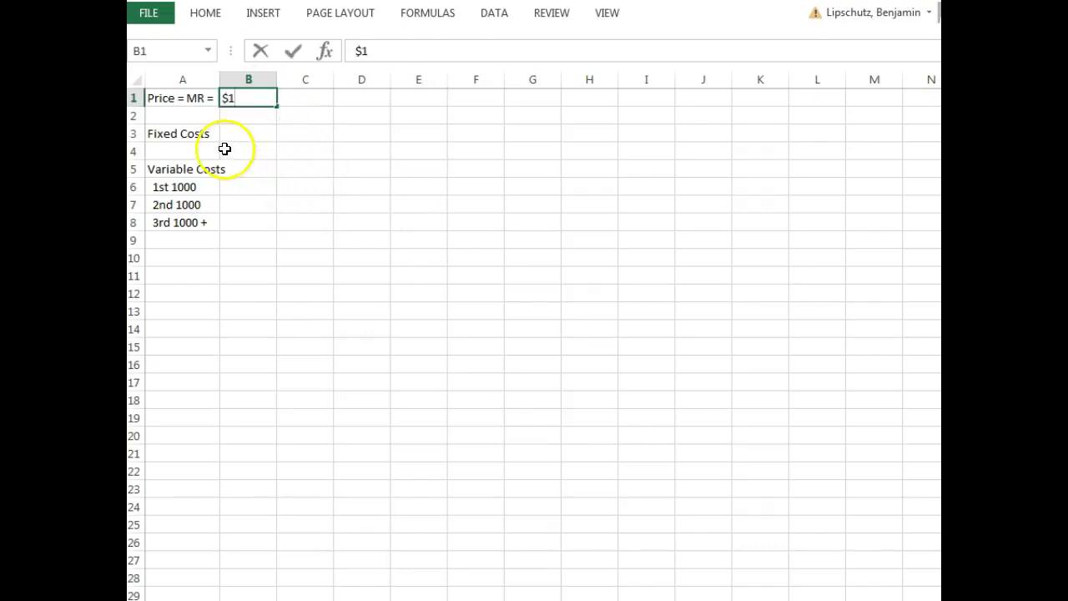
pyautogui.click(300, 162)
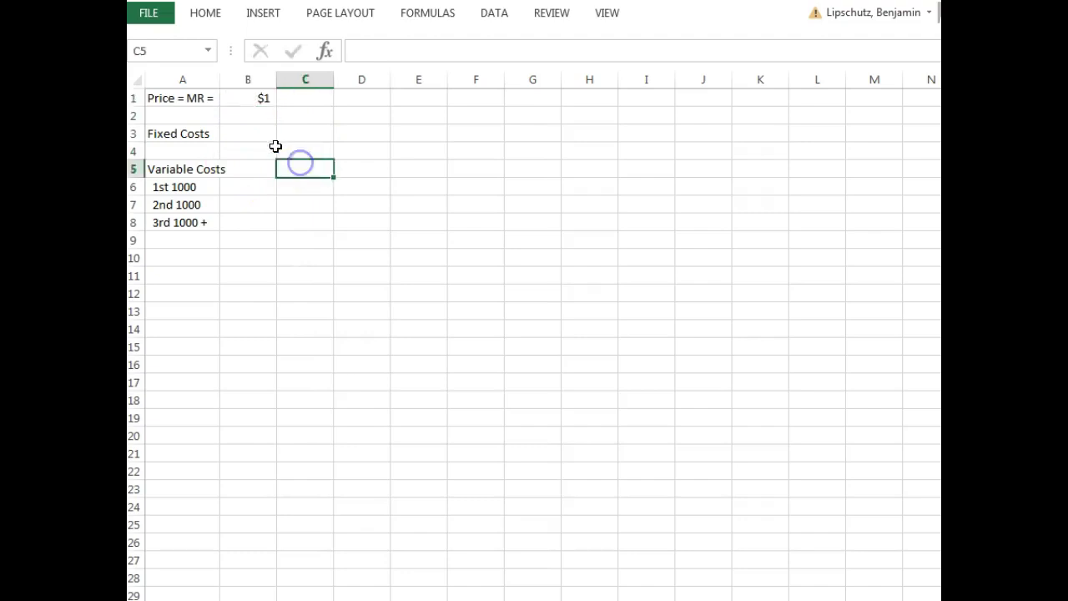
# Enter $500 in B3 as the fixed costs.
pyautogui.click(267, 133)
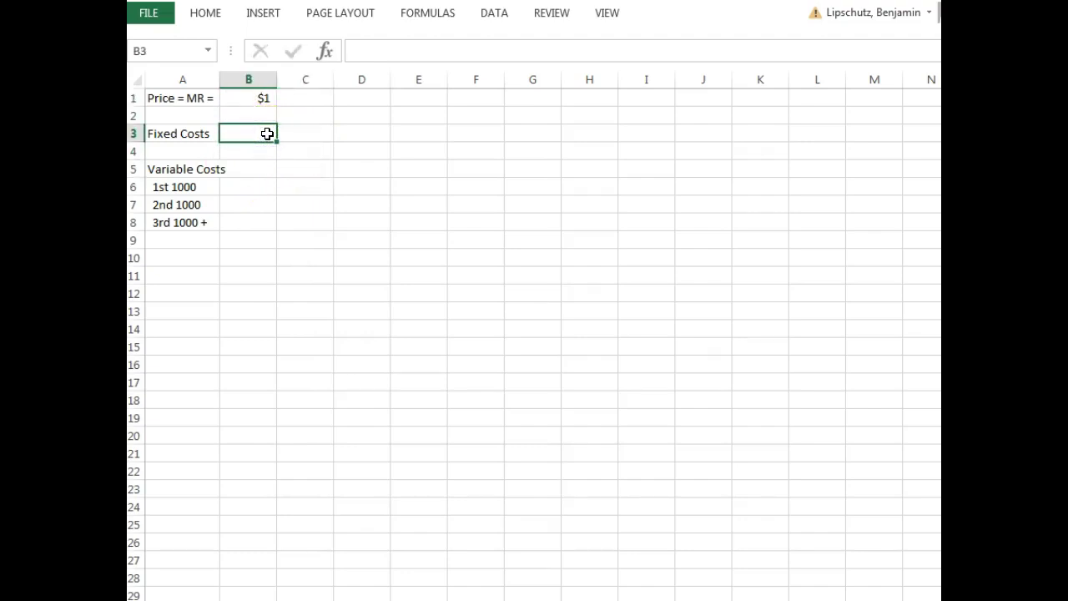
pyautogui.write('$500')
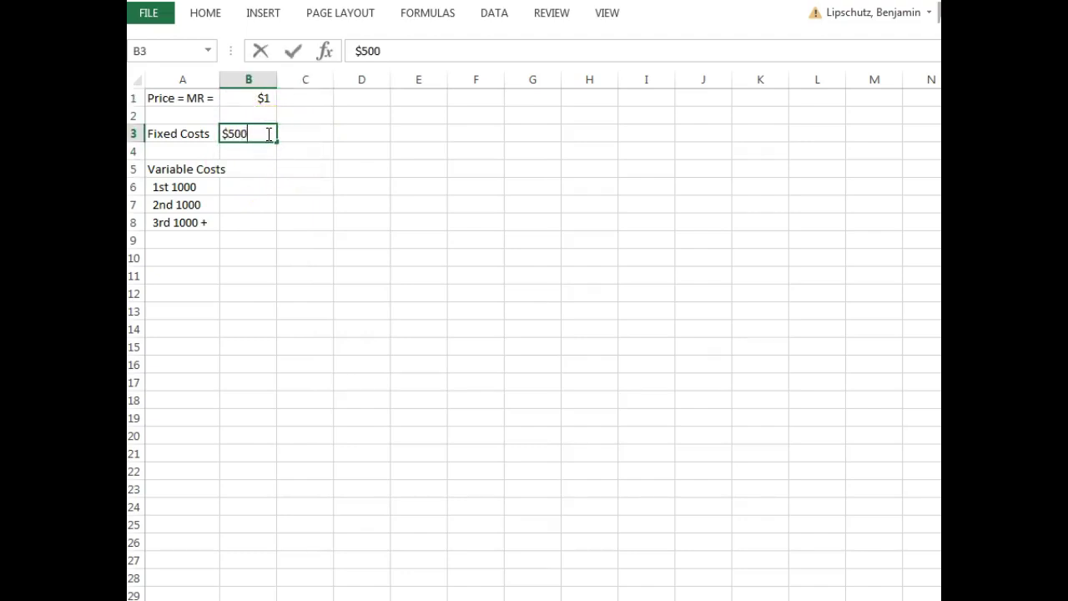
pyautogui.press('Return')
# Enter the variable costs in B6:B8: $1,000 for the 1st 1000, $800 for the 2nd and $750 for the 3rd 1000 +.
pyautogui.click(259, 198)
pyautogui.click(262, 189)
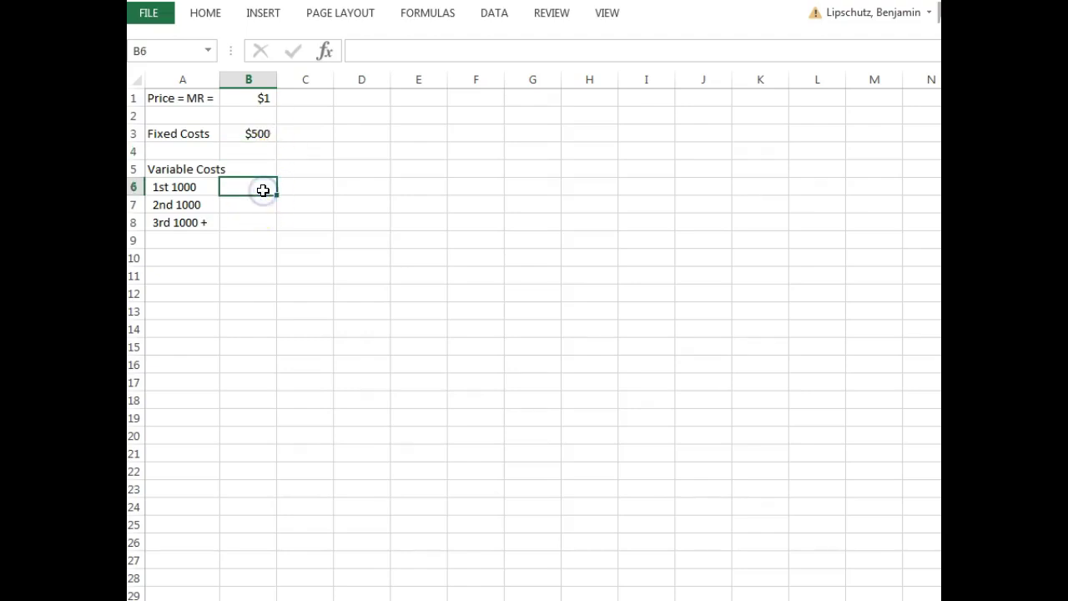
pyautogui.write('$1000')
pyautogui.press('Return')
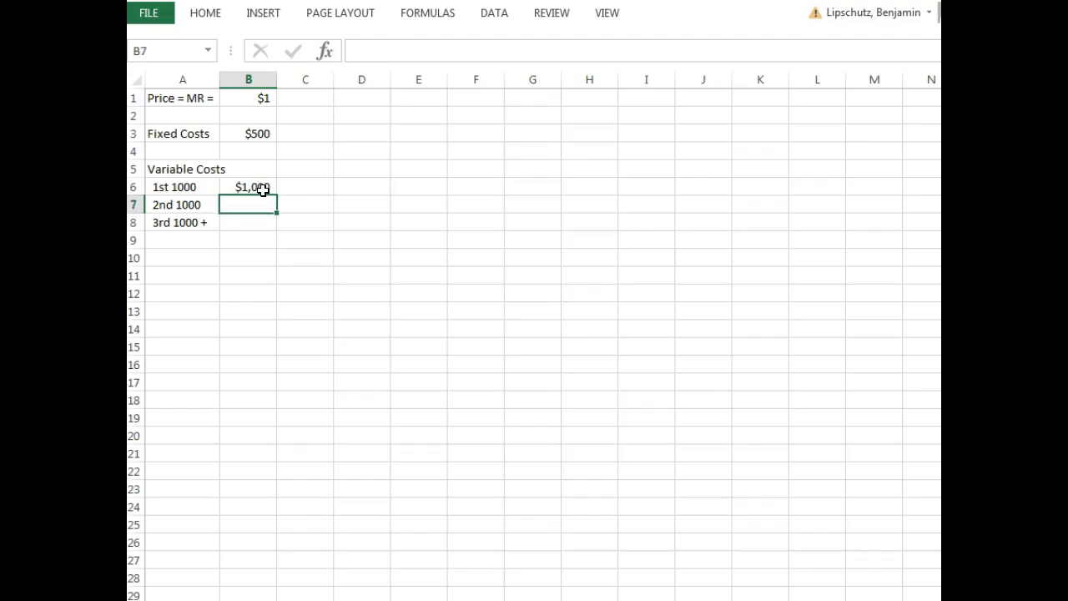
pyautogui.write('$8000')
pyautogui.press('BackSpace')
pyautogui.press('Return')
pyautogui.write('$750')
pyautogui.press('Return')
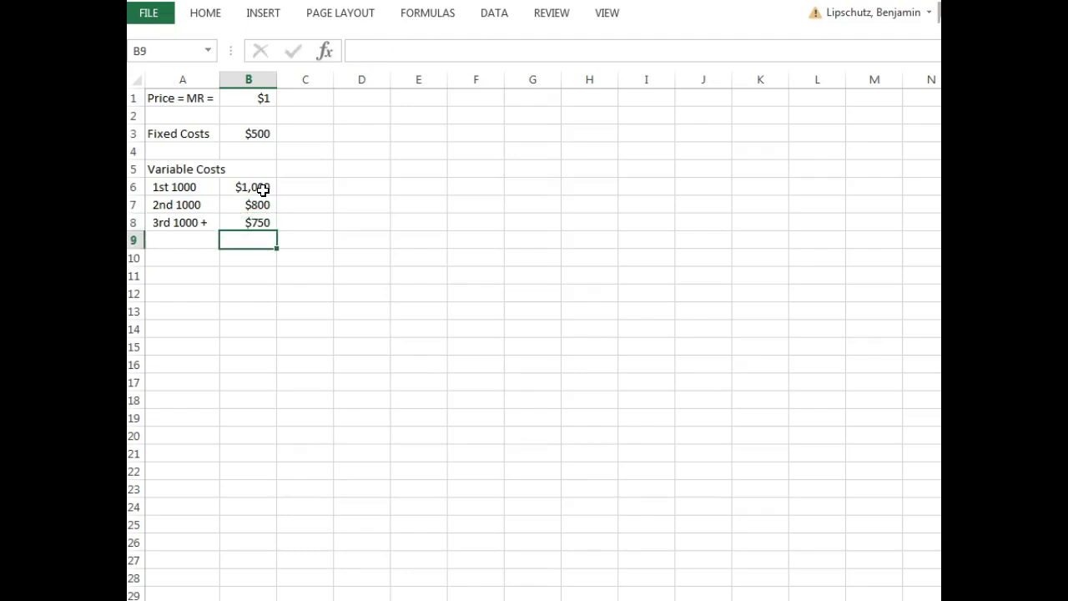
# Enter the label "Qestion a" in D1.
pyautogui.click(370, 316)
pyautogui.click(382, 99)
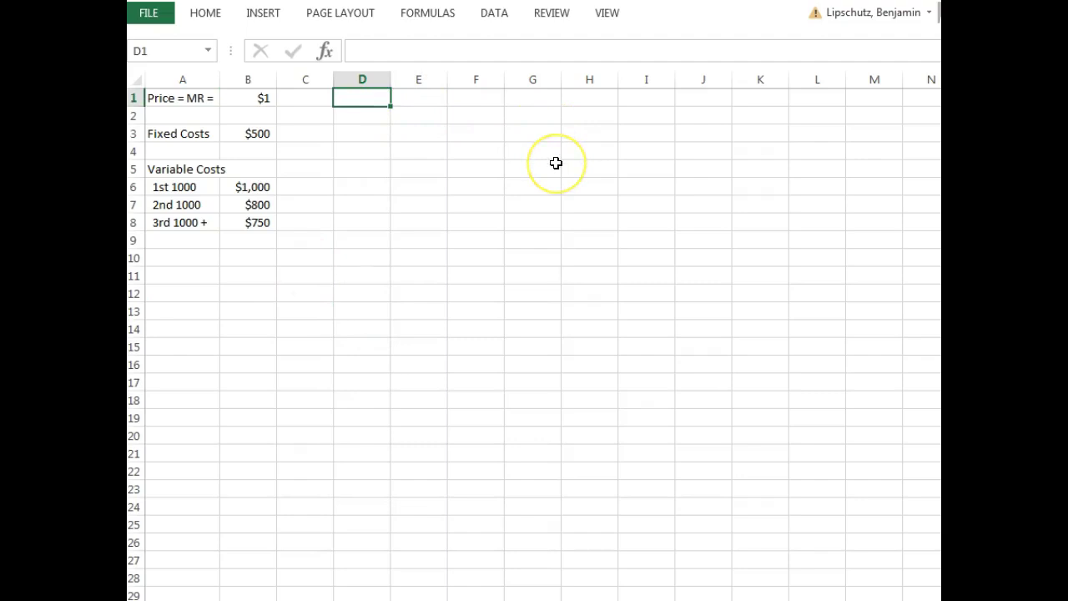
pyautogui.write('Qu')
pyautogui.press('BackSpace')
pyautogui.write('e')
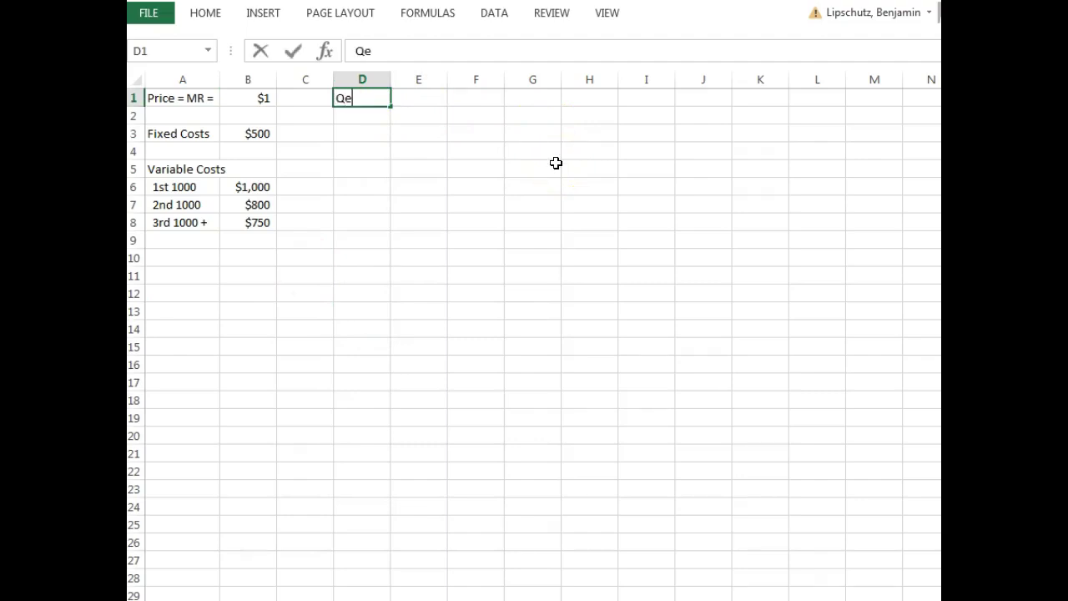
pyautogui.write('stions')
pyautogui.press('BackSpace')
pyautogui.write('a')
pyautogui.press('Tab')
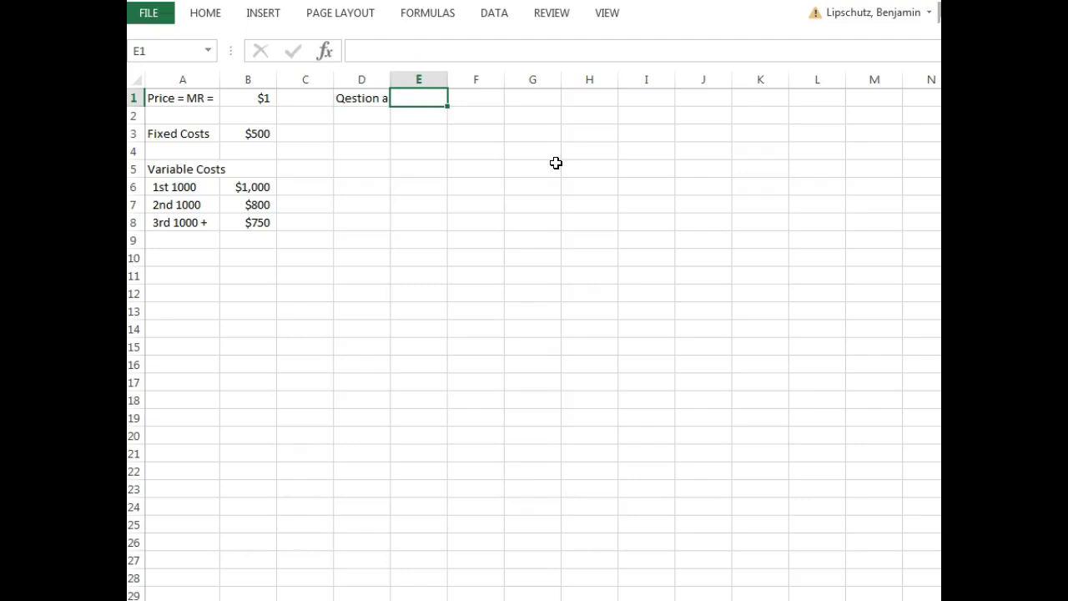
pyautogui.press('Tab')
pyautogui.press('Return')
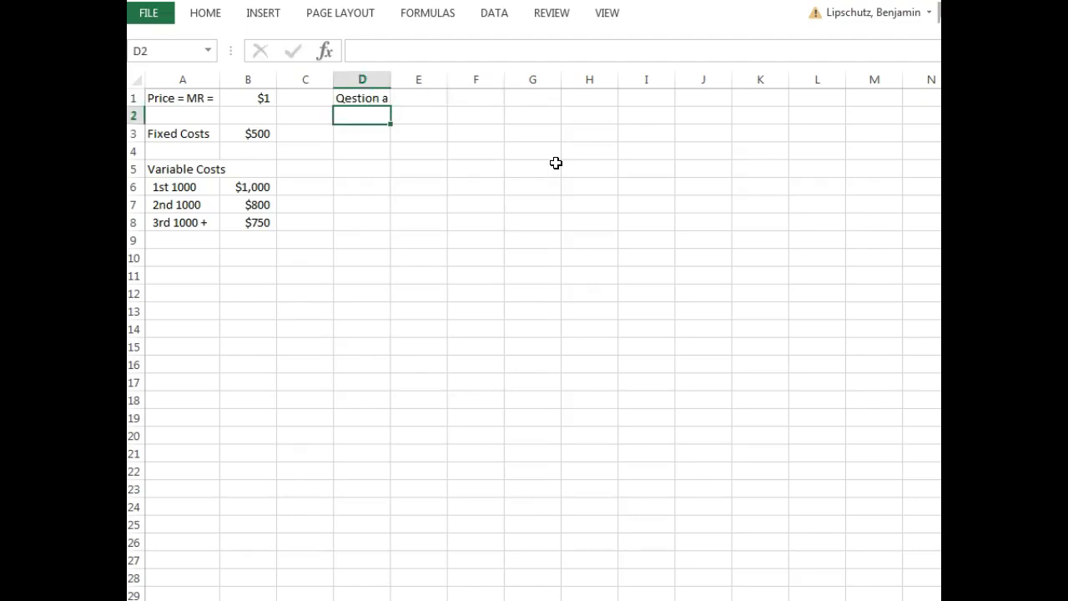
# Enter "AFC per poster if she prints 1000 posters" in E1 and widen column D to show its label fully.
pyautogui.click(433, 97)
pyautogui.write('AFC per poster if she prints 2')
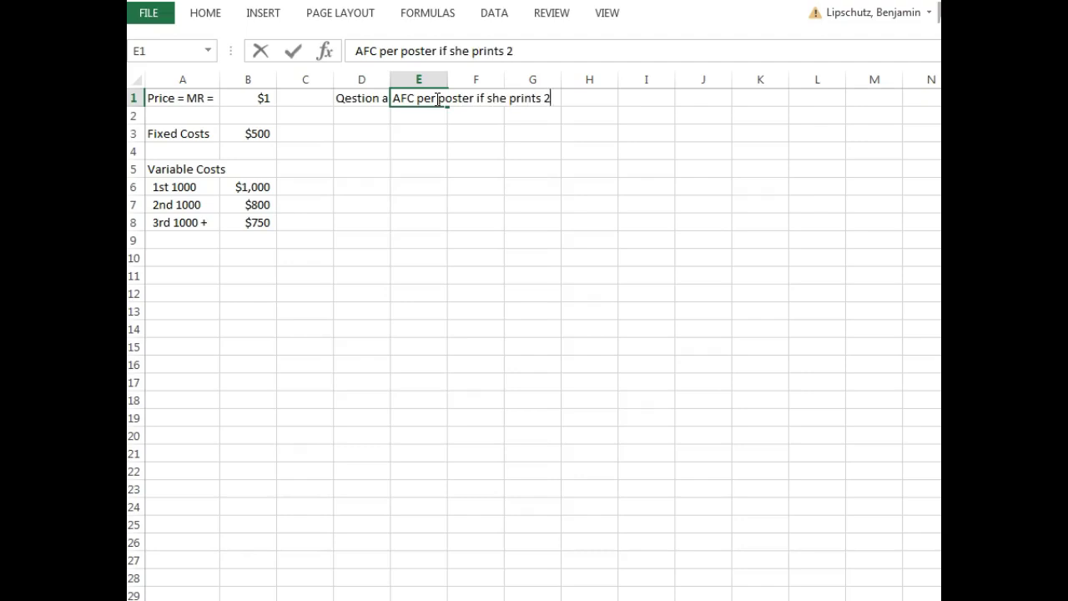
pyautogui.press('BackSpace')
pyautogui.write('1000 ')
pyautogui.write('posters')
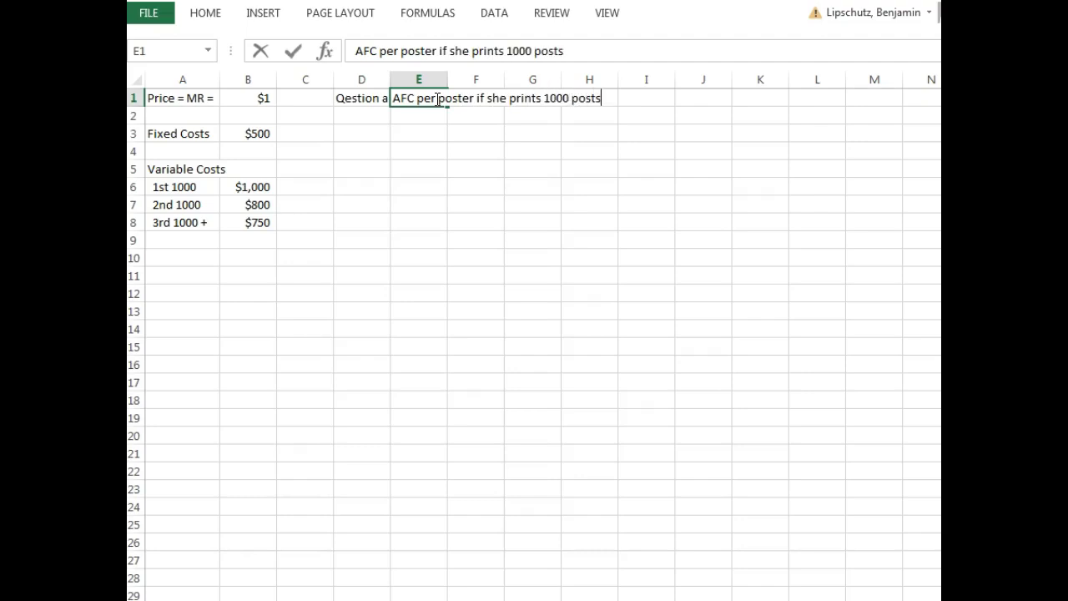
pyautogui.press('Return')
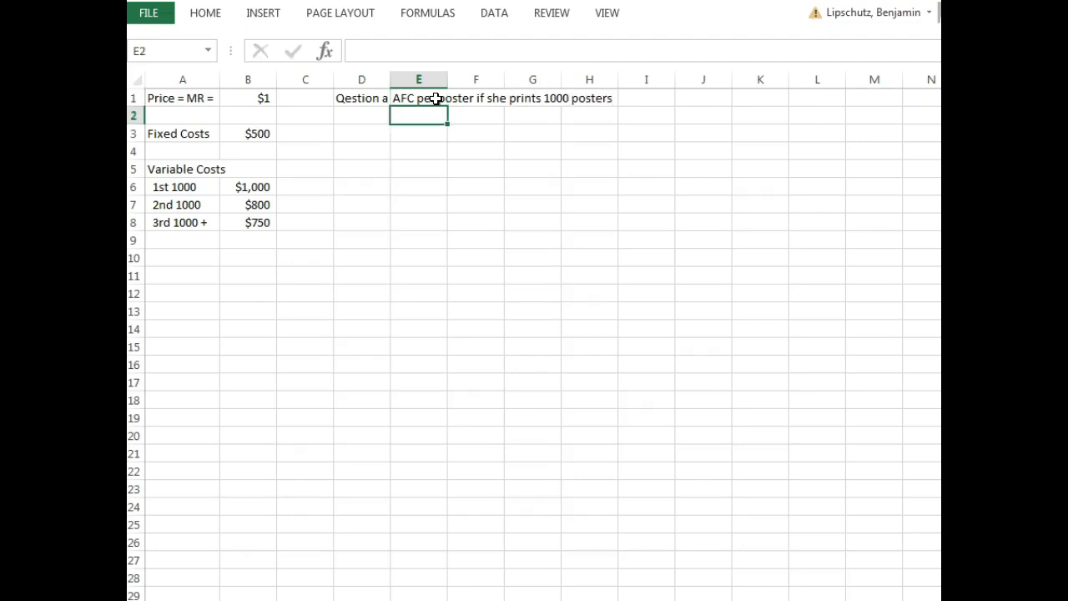
pyautogui.moveTo(390, 80); pyautogui.dragTo(412, 79)
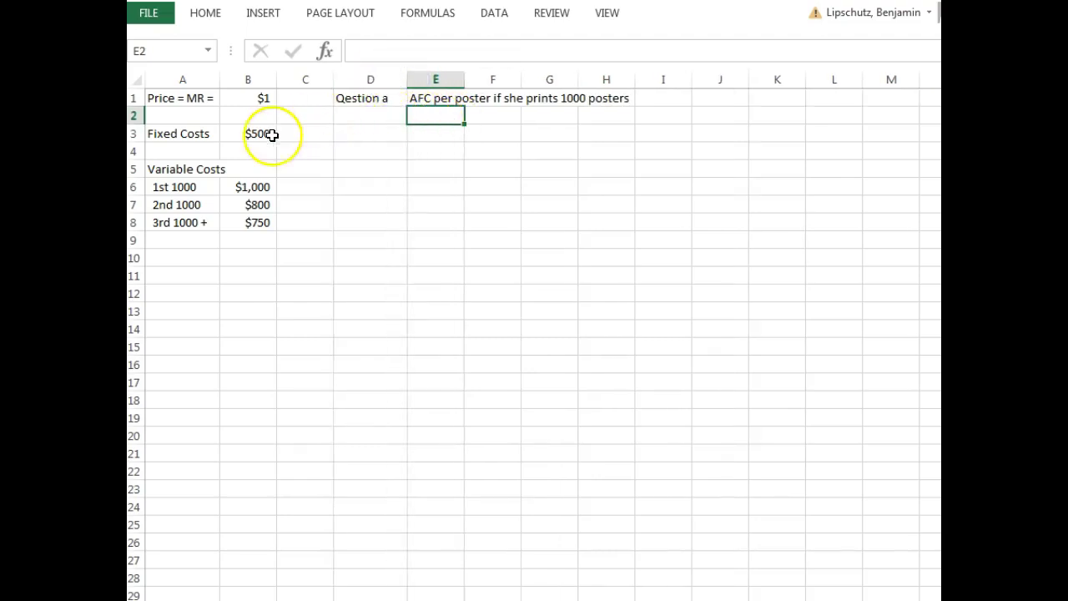
# Enter the text "= FC / # Posters" in E2 as the explanation of the calculation.
pyautogui.click(448, 118)
pyautogui.write("'= FC")
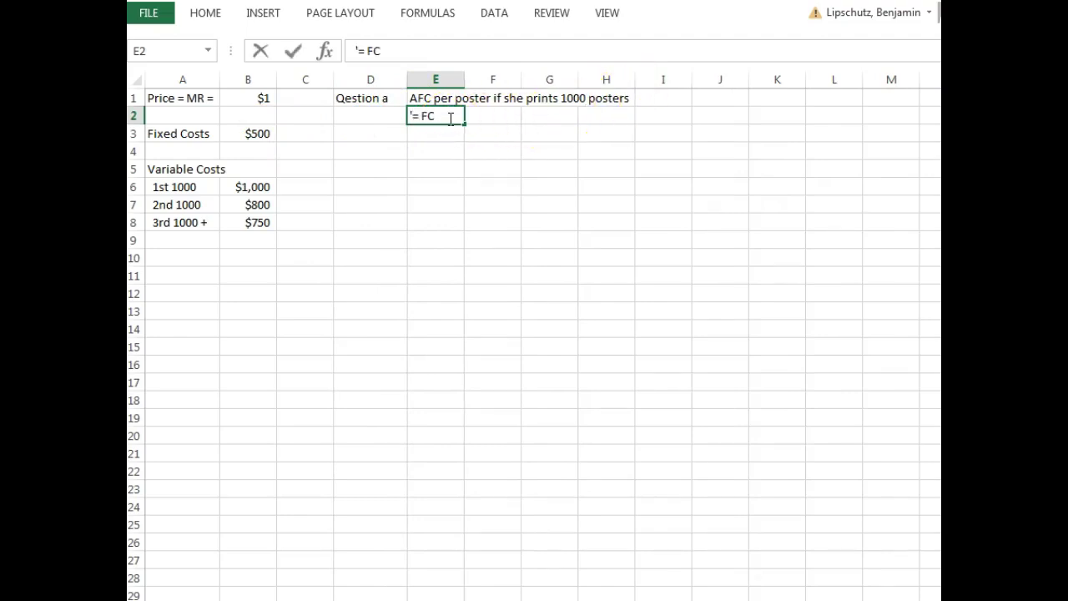
pyautogui.write(' / # Postsers')
pyautogui.press('Return')
# Calculate the average fixed cost in E3 with =B3/1000 and apply the dollar accounting format with two decimals.
pyautogui.write('=')
pyautogui.click(256, 136)
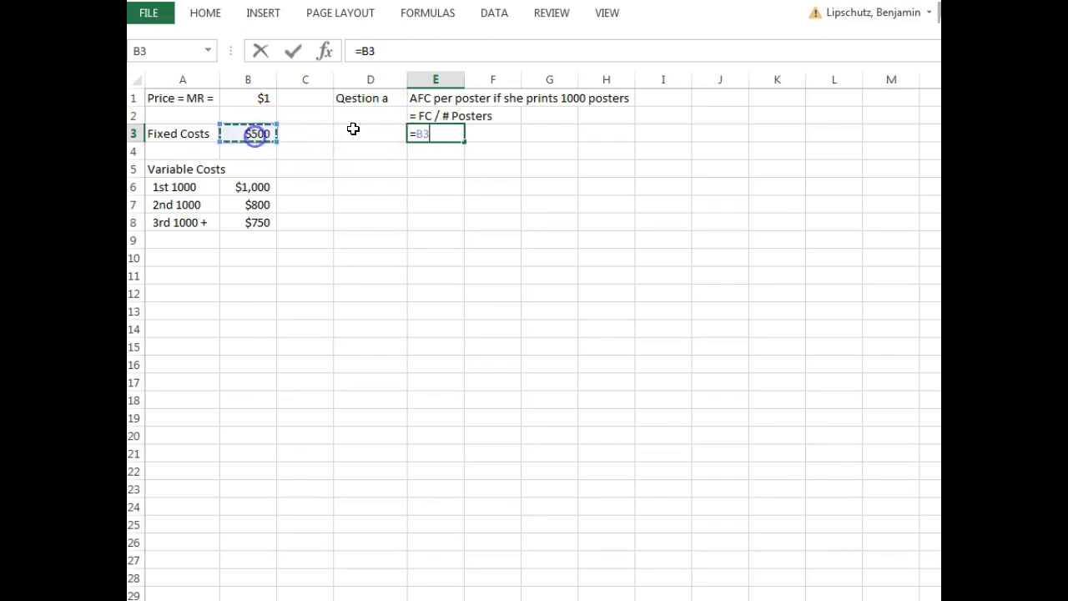
pyautogui.write('/1000')
pyautogui.press('Return')
pyautogui.click(443, 135)
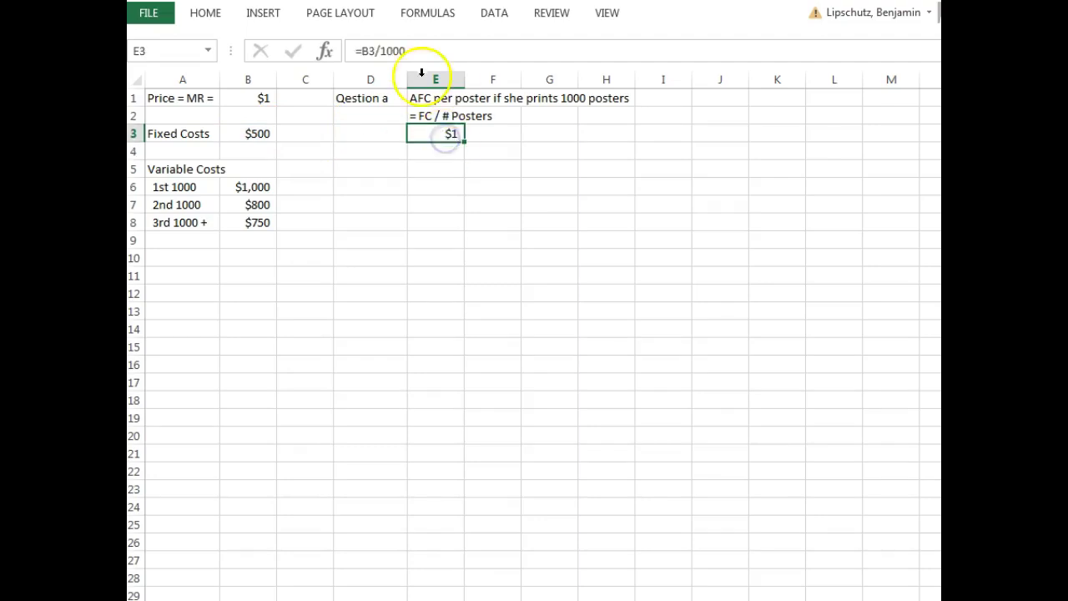
pyautogui.rightClick(443, 133)
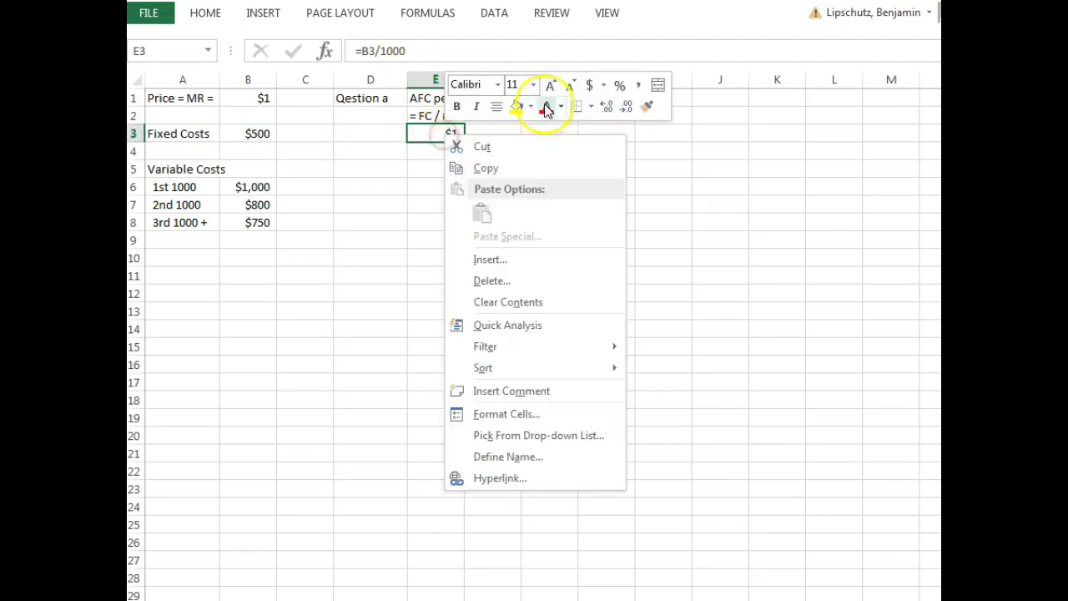
pyautogui.click(589, 86)
pyautogui.click(571, 201)
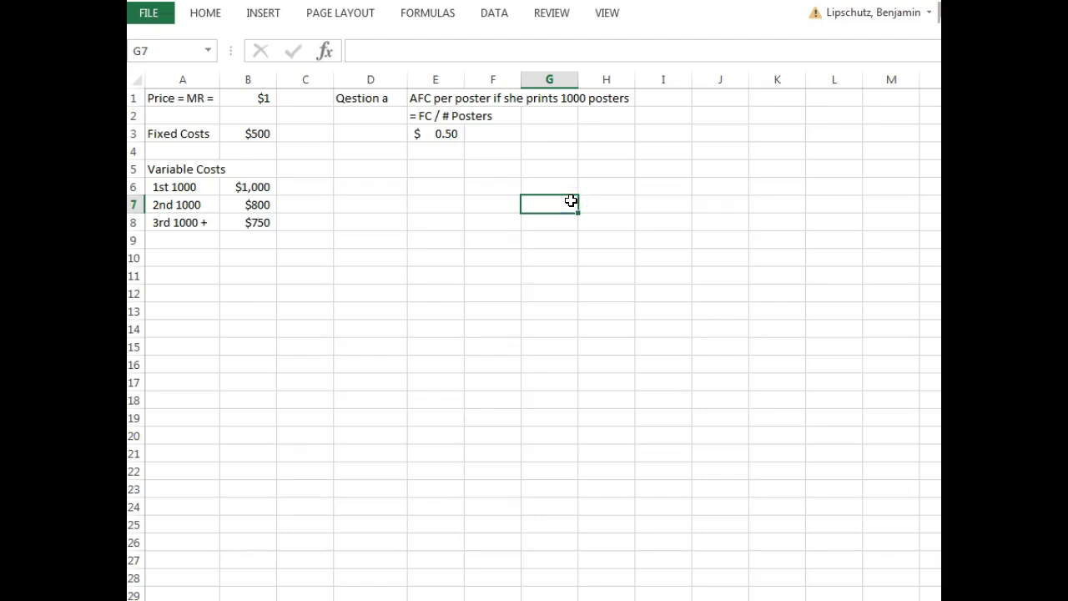
# Copy the AFC block E1:E3 to E5 and change the copied heading to 2000 posters.
pyautogui.moveTo(435, 94); pyautogui.dragTo(438, 132)
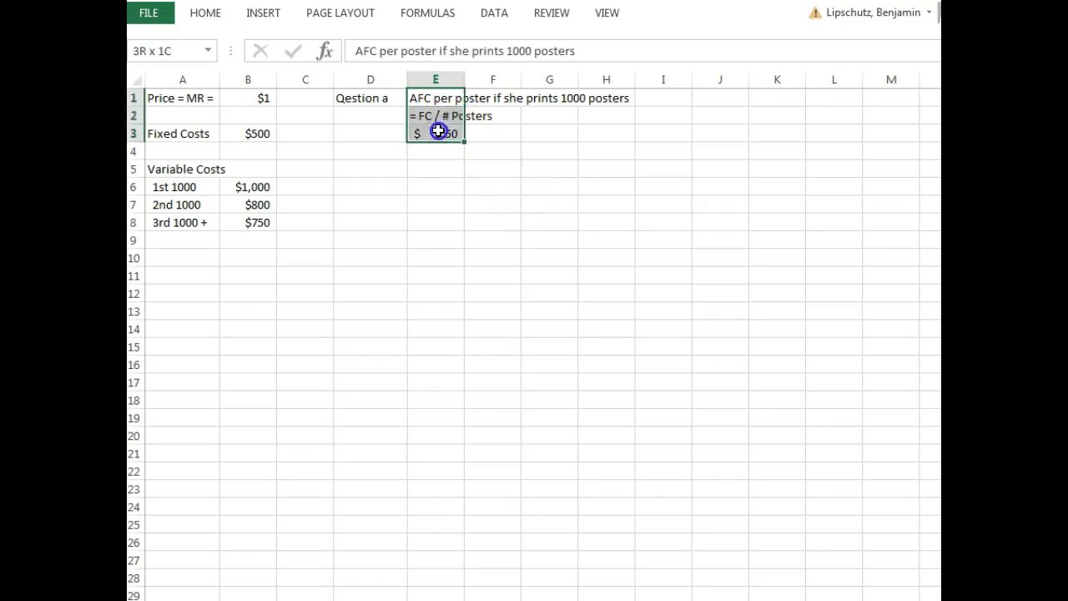
pyautogui.hotkey('ctrl', 'c')
pyautogui.click(432, 154)
pyautogui.click(432, 169)
pyautogui.hotkey('ctrl', 'v')
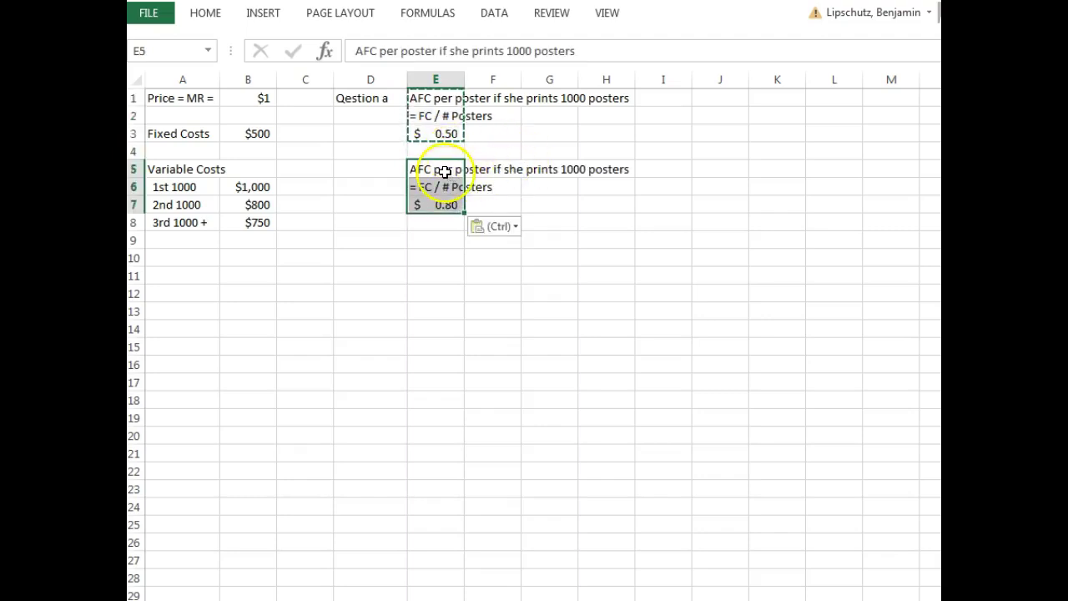
pyautogui.click(510, 51)
pyautogui.press('BackSpace')
pyautogui.write('2')
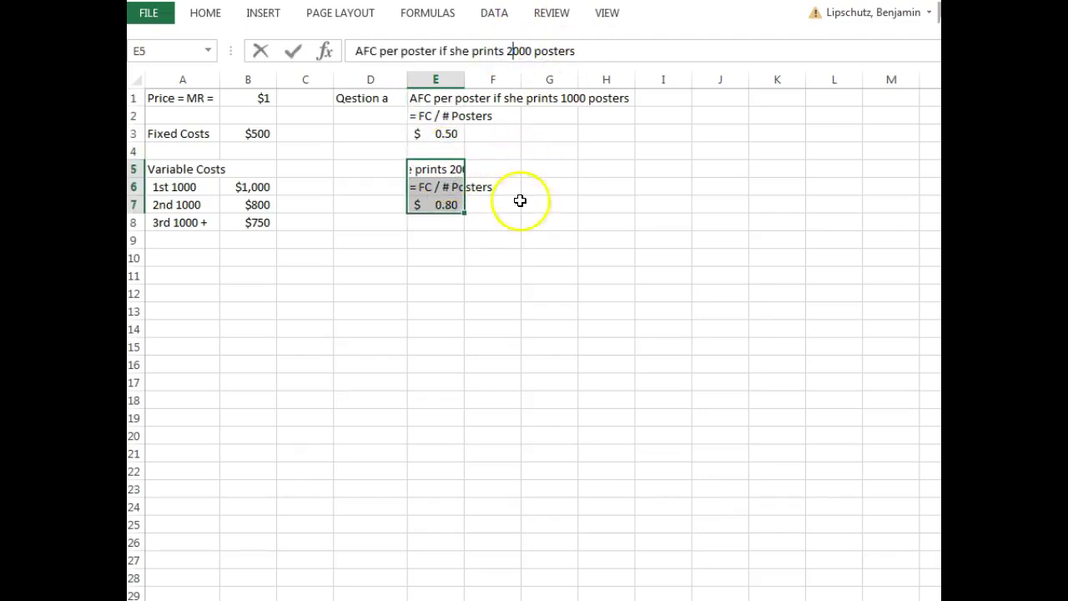
pyautogui.click(444, 220)
# Change the divisor in the E7 formula to 2000.
pyautogui.click(461, 189)
pyautogui.click(461, 203)
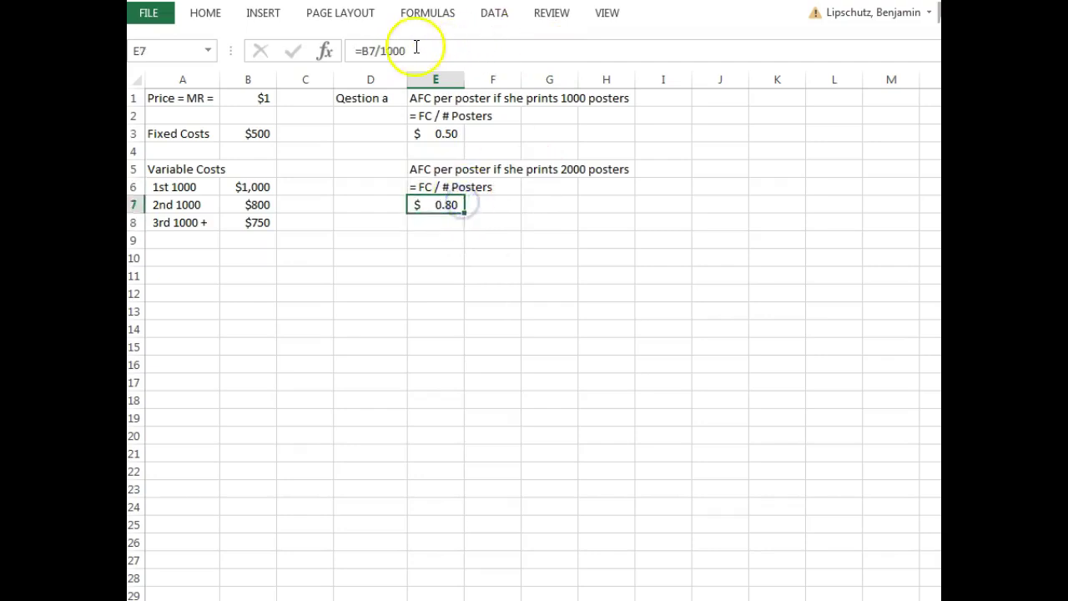
pyautogui.click(382, 51)
pyautogui.press('BackSpace')
pyautogui.write('2')
pyautogui.press('Return')
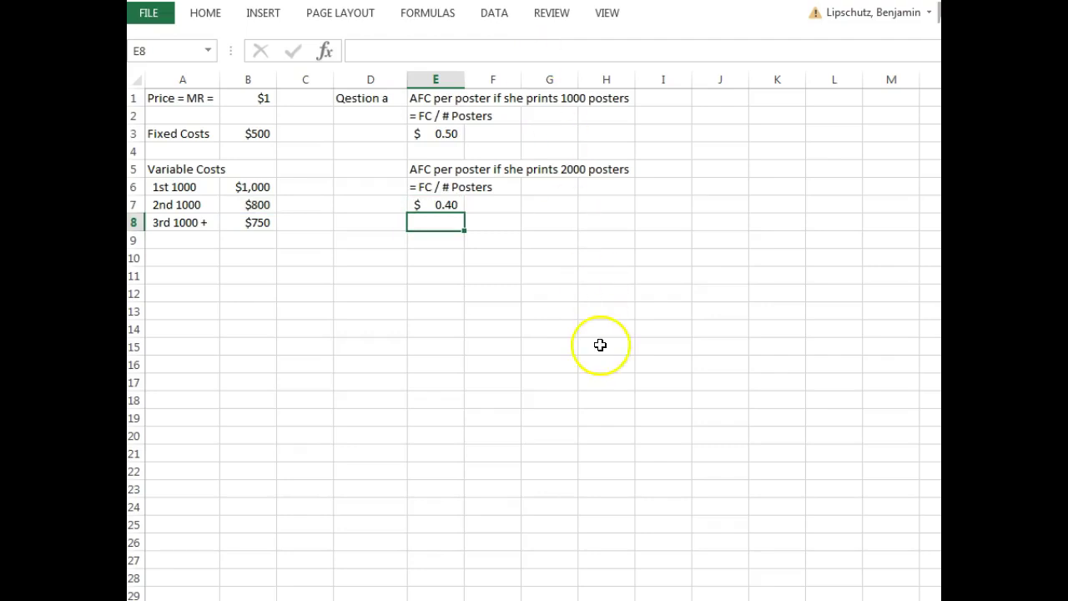
# Correct the E7 formula to =B3/2000 so it refers to the fixed costs.
pyautogui.click(440, 206)
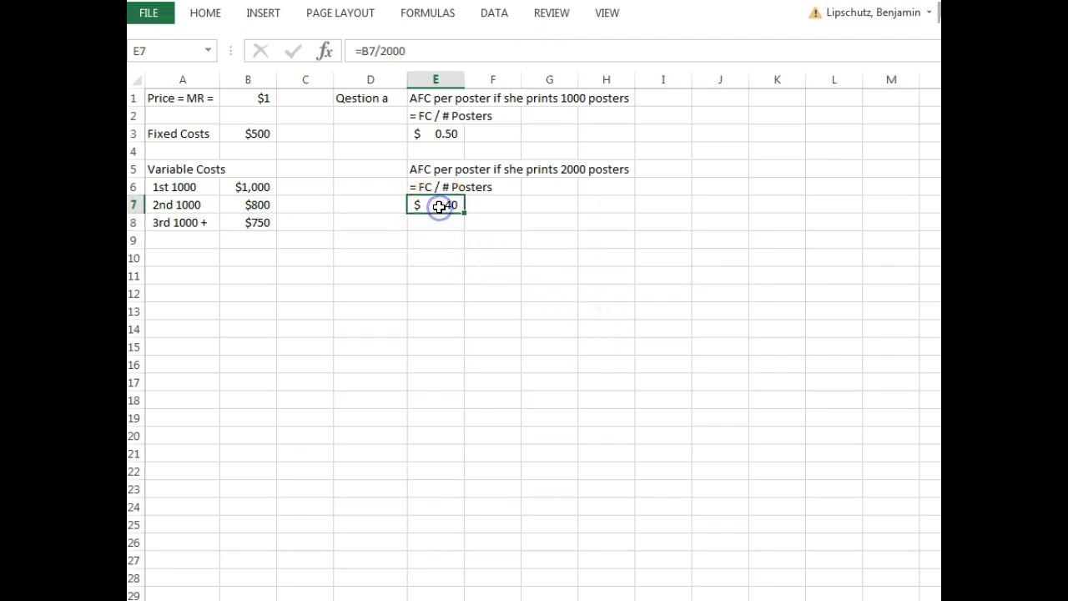
pyautogui.click(439, 186)
pyautogui.click(443, 205)
pyautogui.click(370, 51)
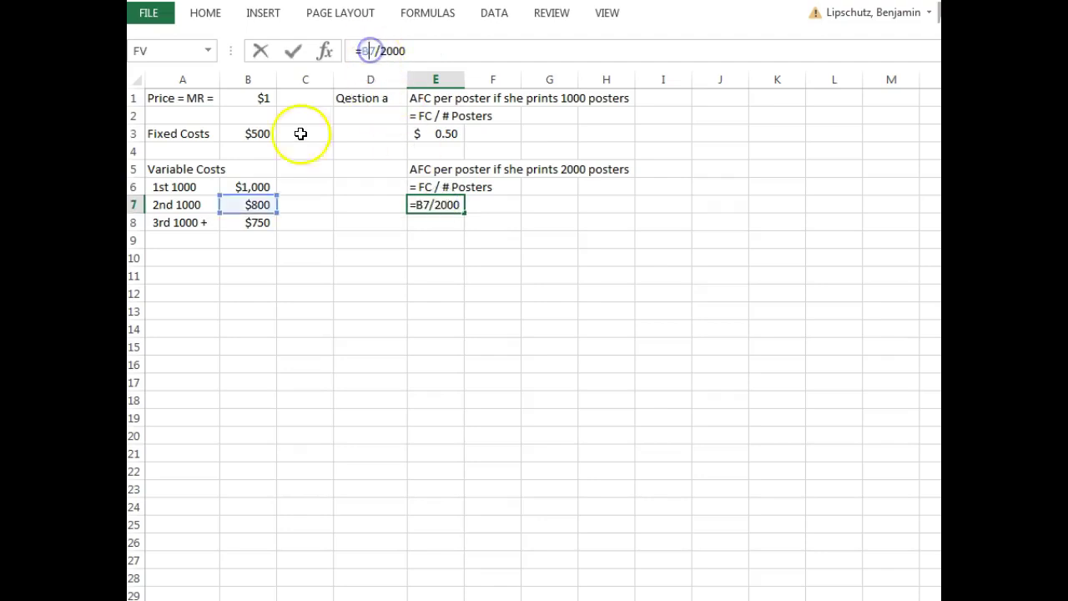
pyautogui.click(259, 187)
pyautogui.click(264, 134)
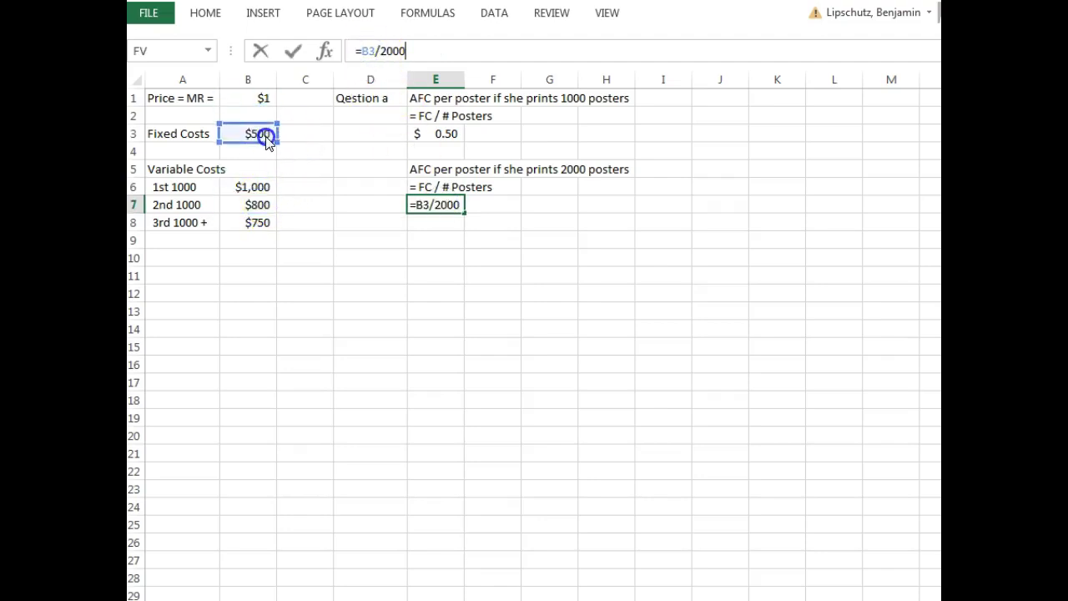
pyautogui.press('Return')
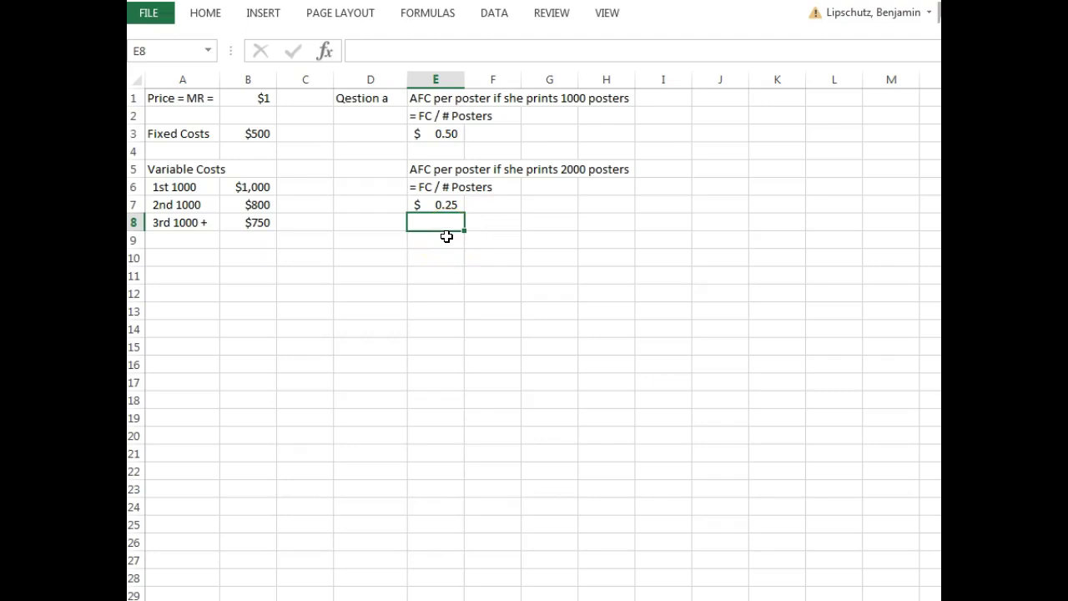
# Copy the heading and explanation in E5:E6 to E9 and change the copied heading to 10,000 posters.
pyautogui.moveTo(436, 172); pyautogui.dragTo(435, 184)
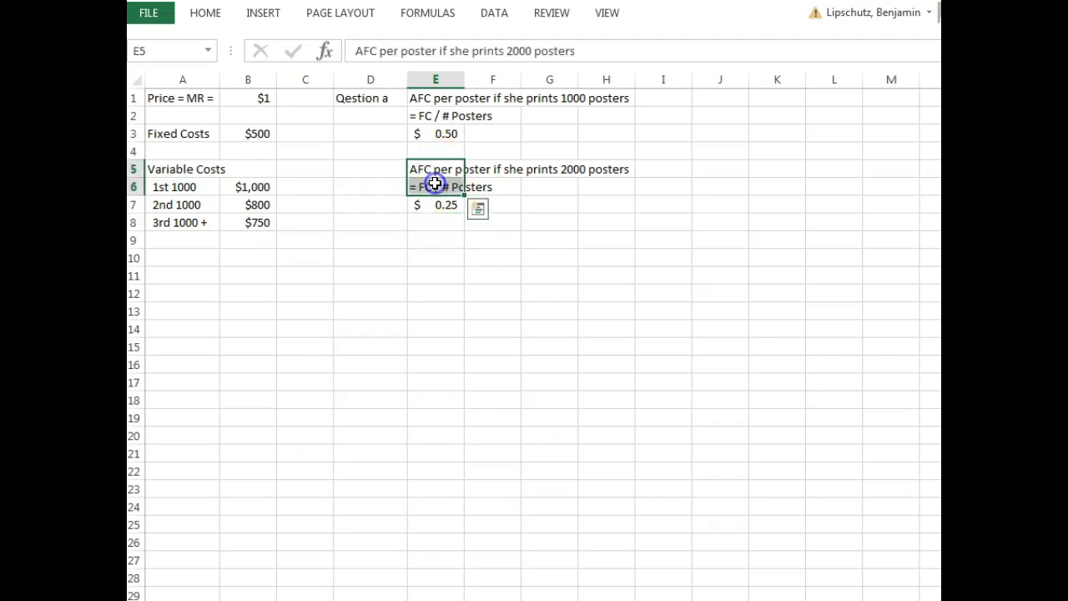
pyautogui.hotkey('ctrl', 'c')
pyautogui.click(422, 242)
pyautogui.hotkey('ctrl', 'v')
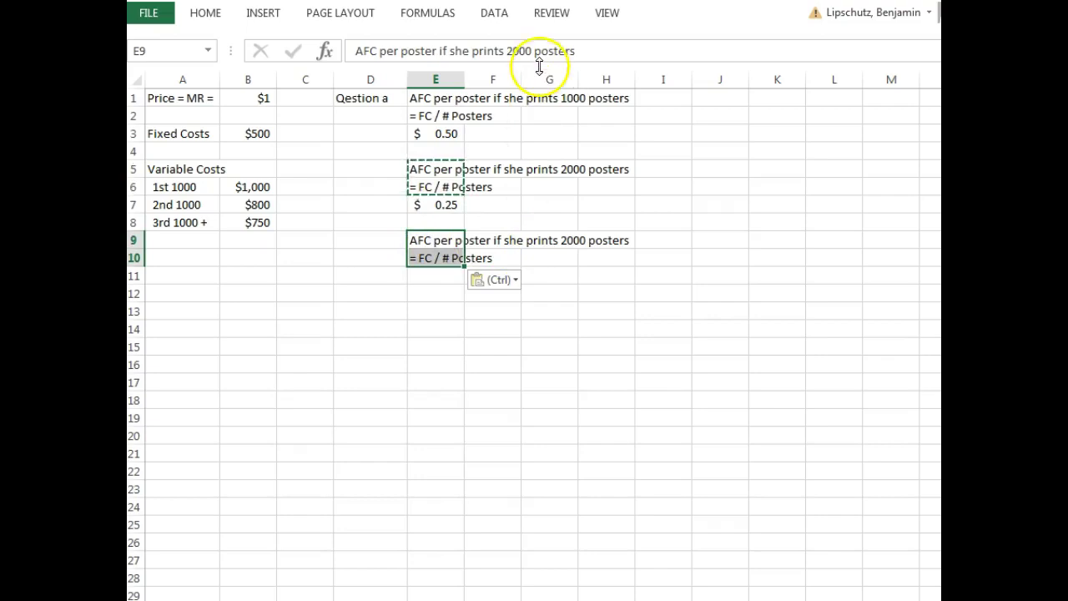
pyautogui.click(515, 51)
pyautogui.press('BackSpace')
pyautogui.write('10,')
pyautogui.click(536, 294)
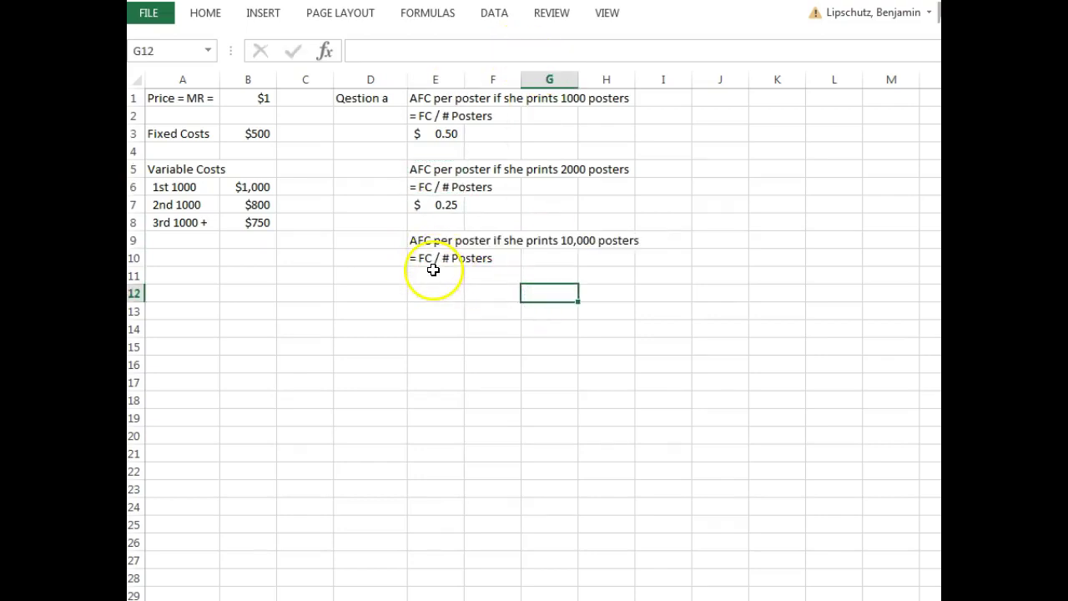
# Enter =500/10000 in E11 and apply the dollar accounting format to the result.
pyautogui.click(432, 276)
pyautogui.write('=500/10000')
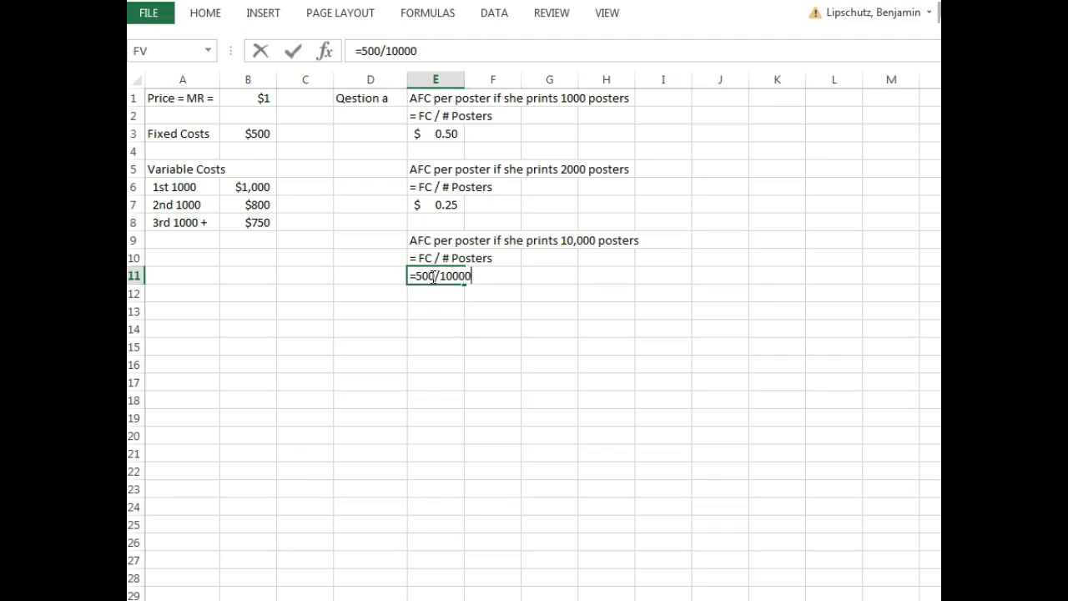
pyautogui.press('Return')
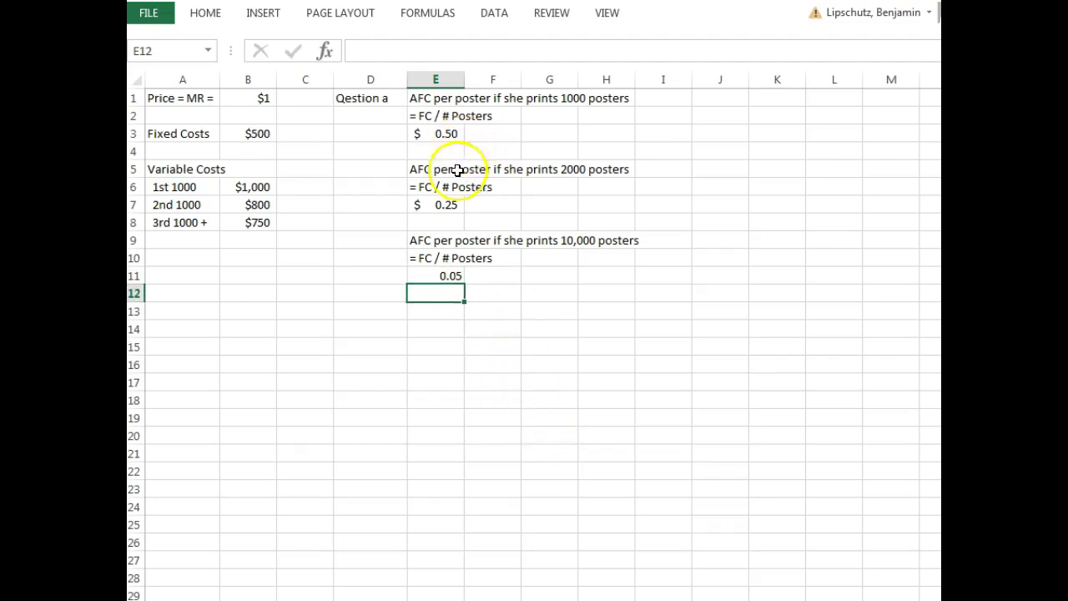
pyautogui.rightClick(439, 278)
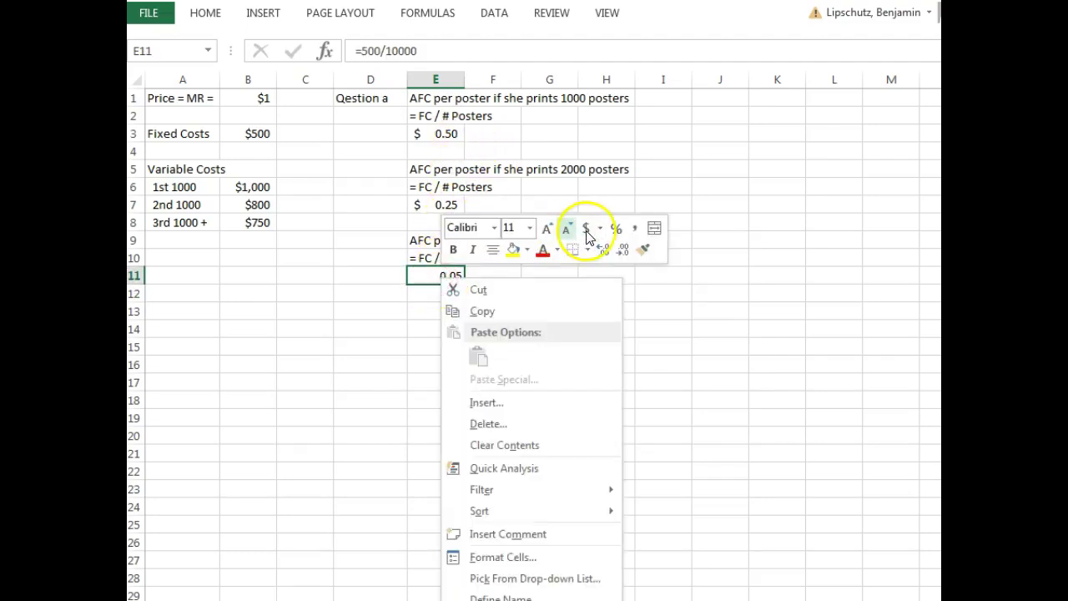
pyautogui.click(643, 359)
pyautogui.click(643, 362)
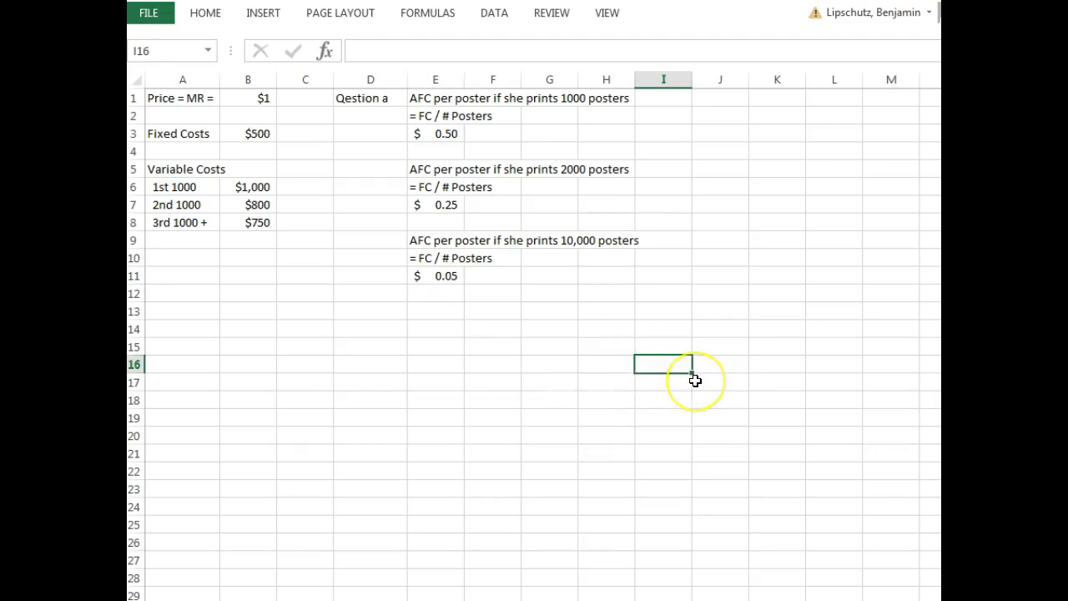
pyautogui.click(364, 310)
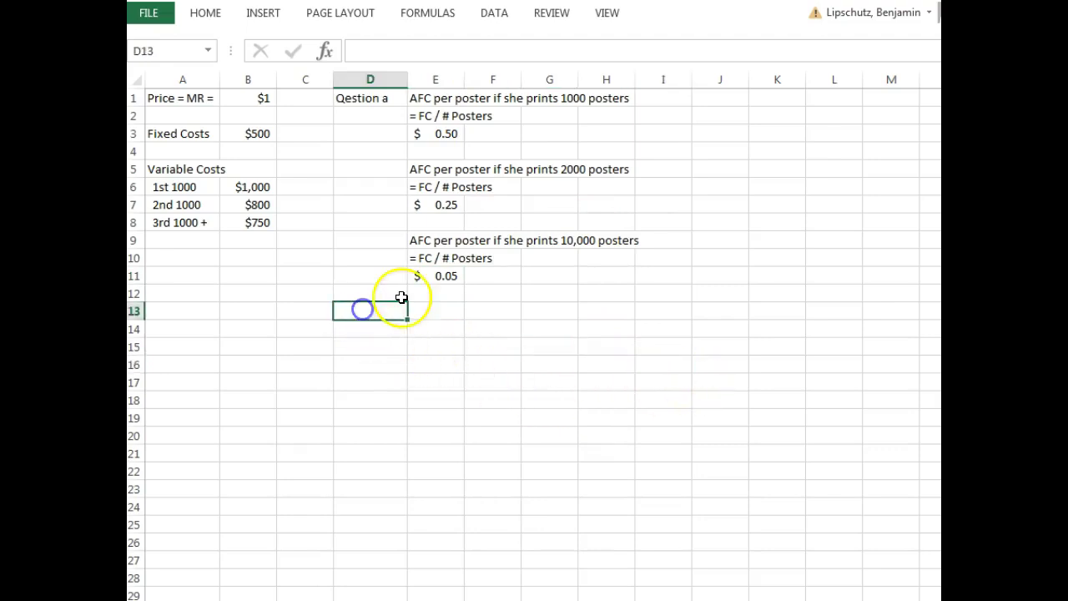
# Label D13 Question b and enter the heading ATC per poster if she prints 1,000 in E13.
pyautogui.write('Question b')
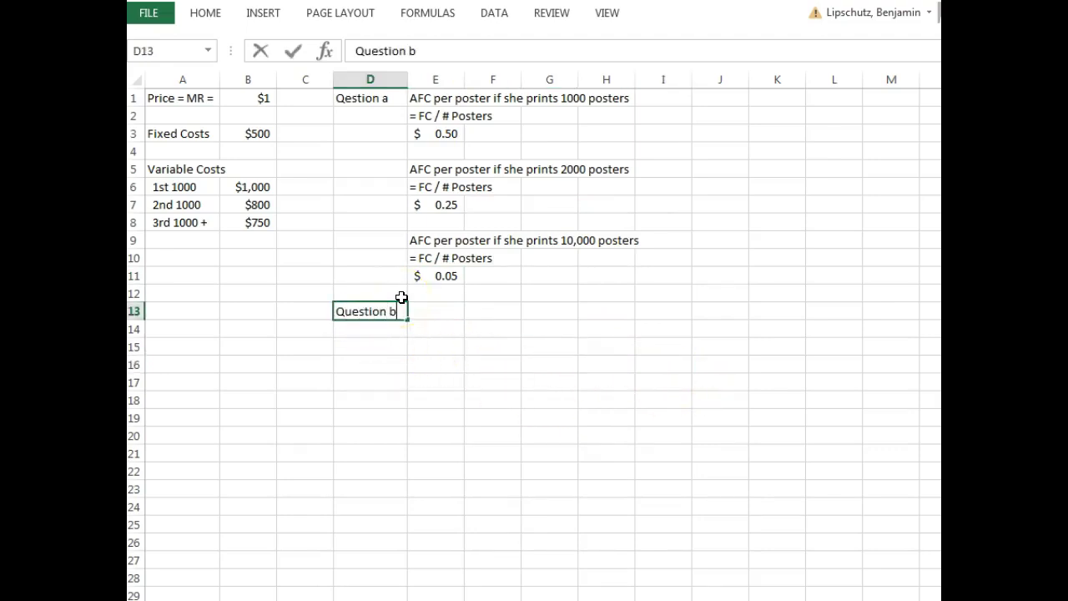
pyautogui.press('Return')
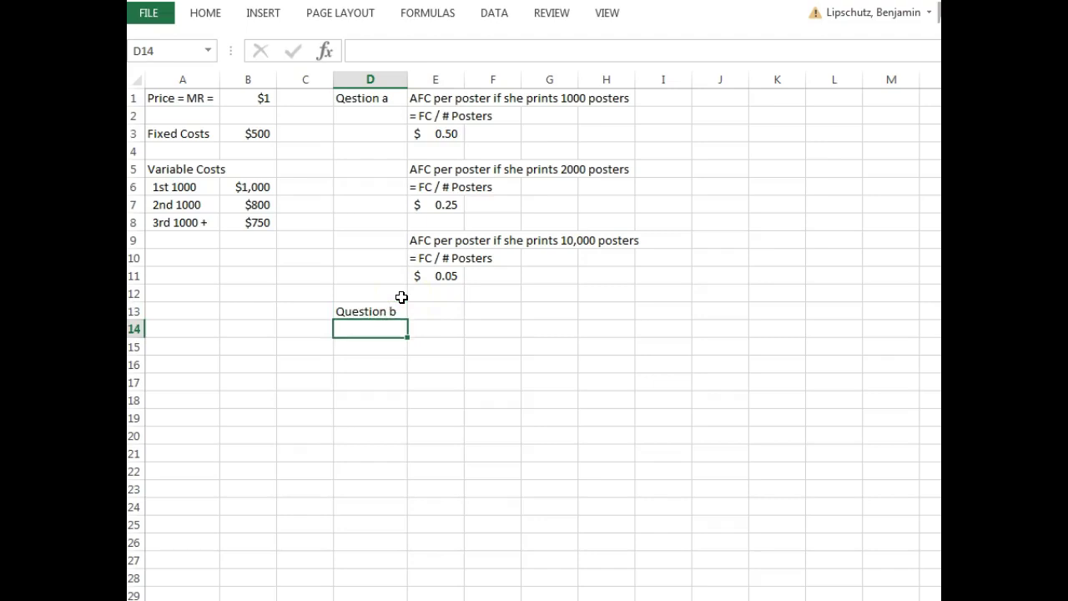
pyautogui.click(458, 313)
pyautogui.write('ATC')
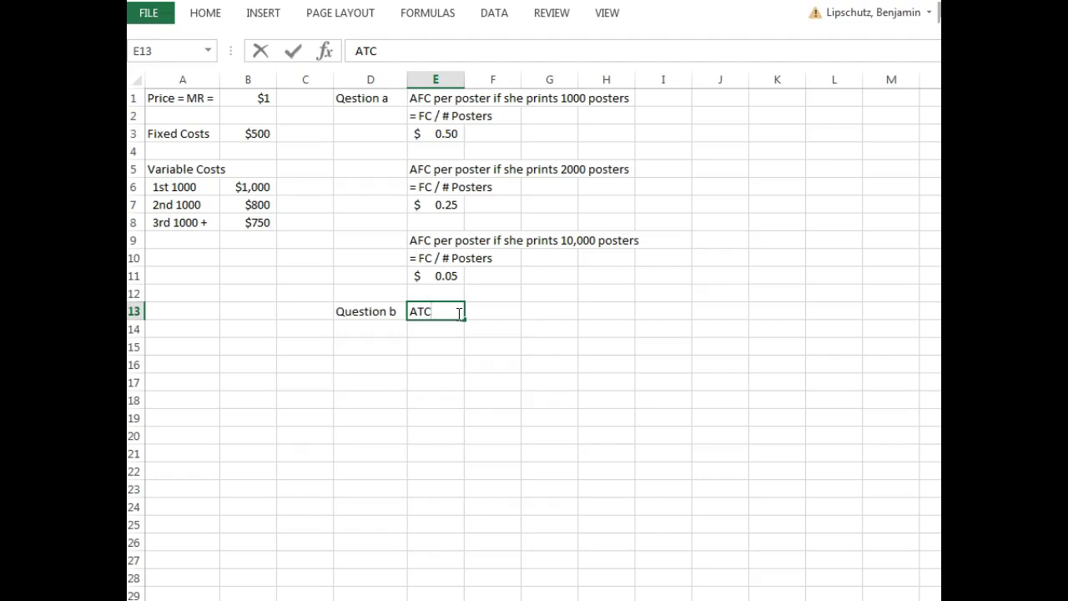
pyautogui.write(' per post')
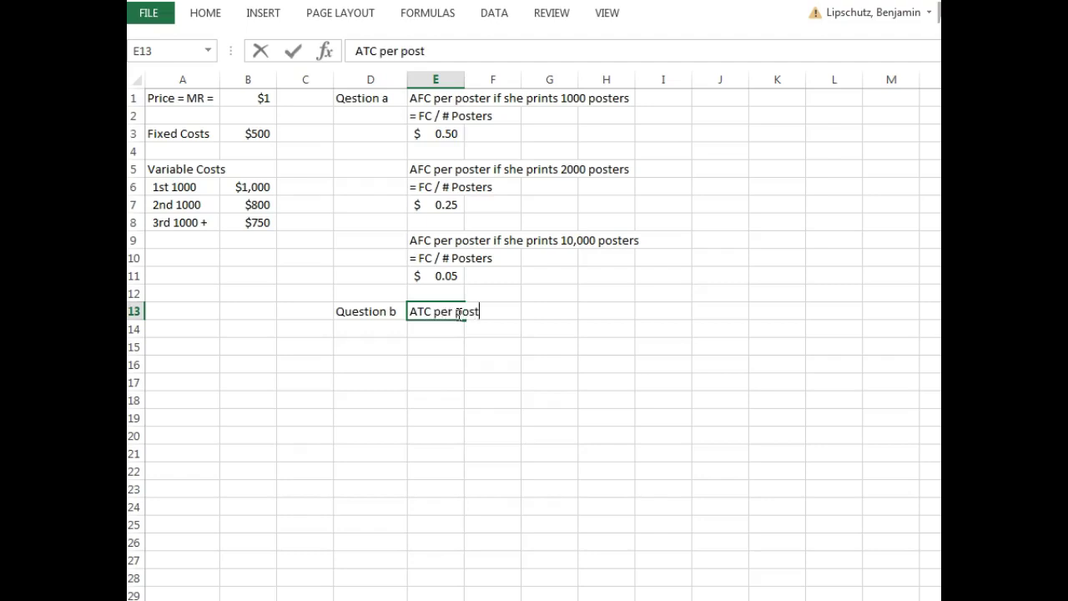
pyautogui.write('er if she')
pyautogui.write(' prints')
pyautogui.write('0000')
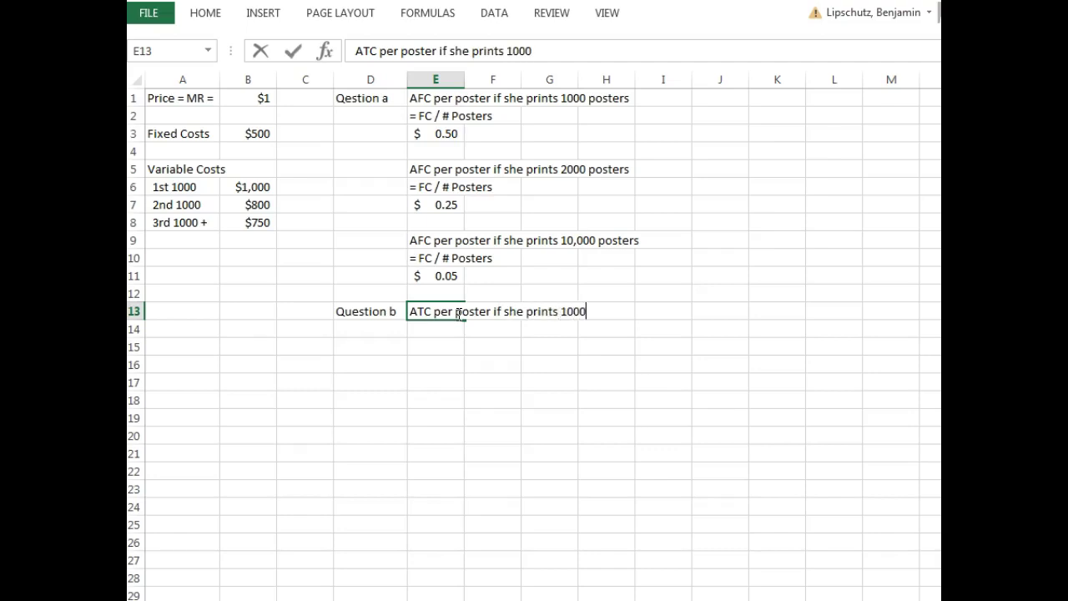
pyautogui.press('BackSpace')
pyautogui.press('BackSpace')
pyautogui.press('BackSpace')
pyautogui.press('BackSpace')
pyautogui.write(',000')
pyautogui.press('Return')
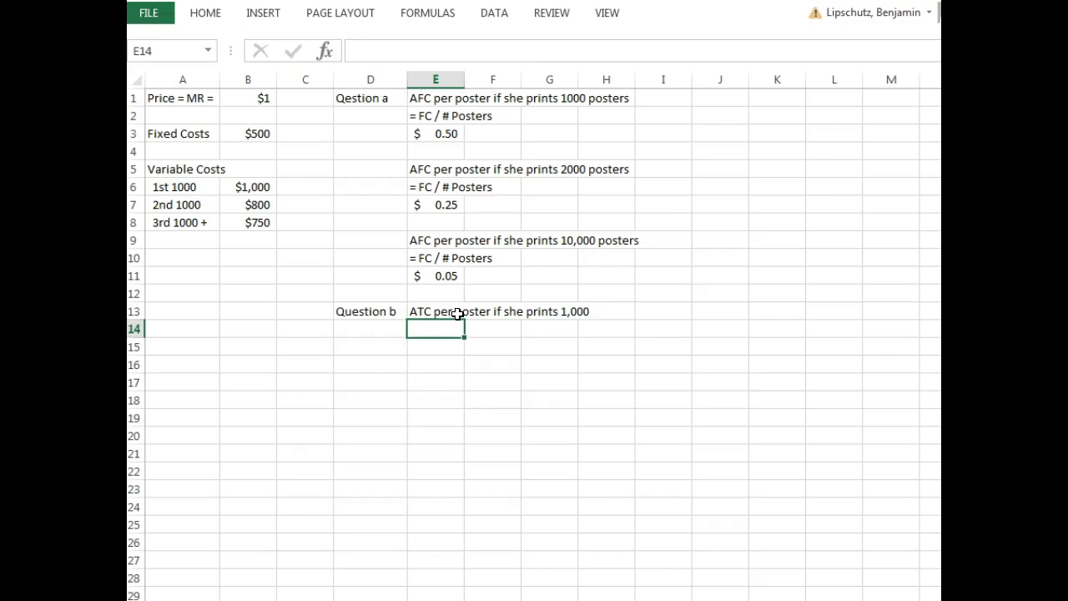
# Enter the explanation ATC = FC + VC in E14 below the Question b heading.
pyautogui.write('ST')
pyautogui.press('BackSpace')
pyautogui.press('BackSpace')
pyautogui.write(';A')
pyautogui.press('BackSpace')
pyautogui.press('BackSpace')
pyautogui.write('ATC = AFC')
pyautogui.press('BackSpace')
pyautogui.press('BackSpace')
pyautogui.press('BackSpace')
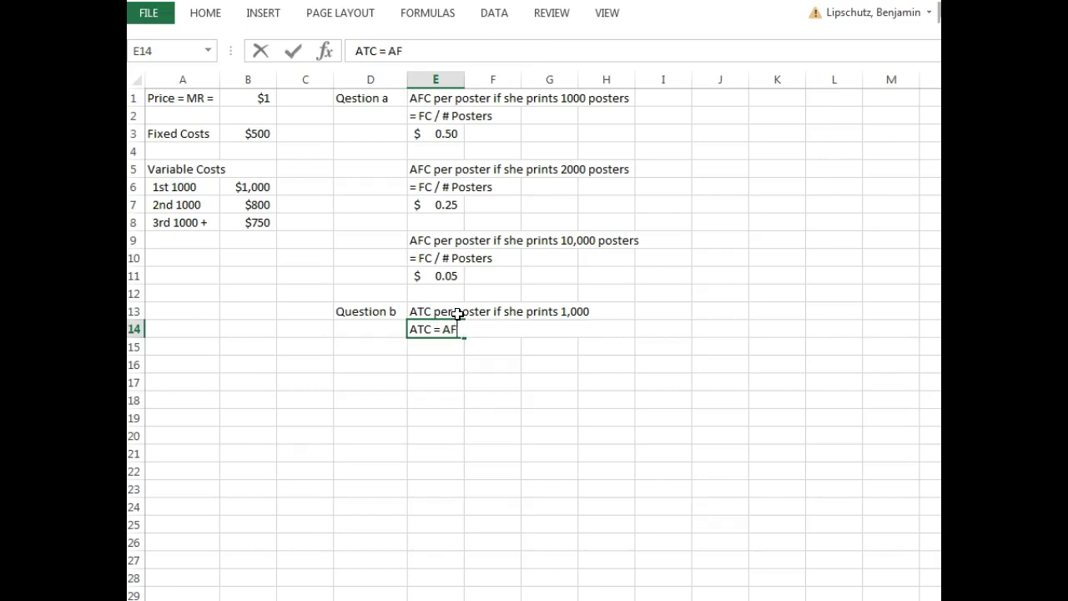
pyautogui.write('FC + VC')
# Correct the explanation in E14 to read ATC = AFC + AVC.
pyautogui.doubleClick(445, 329)
pyautogui.click(449, 329)
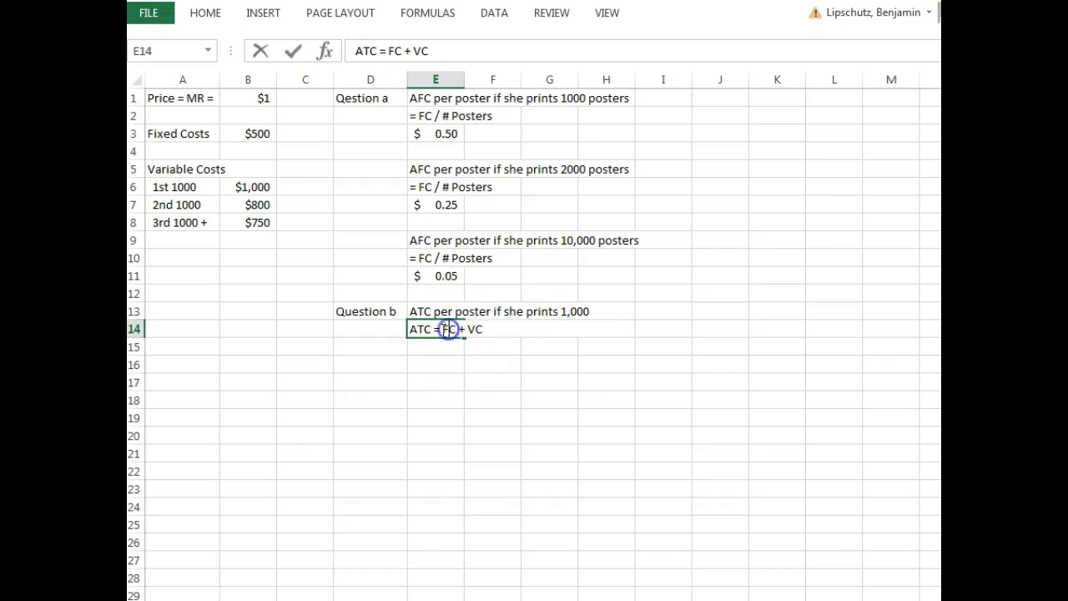
pyautogui.doubleClick(448, 329)
pyautogui.press('Left')
pyautogui.write('A')
pyautogui.write('A')
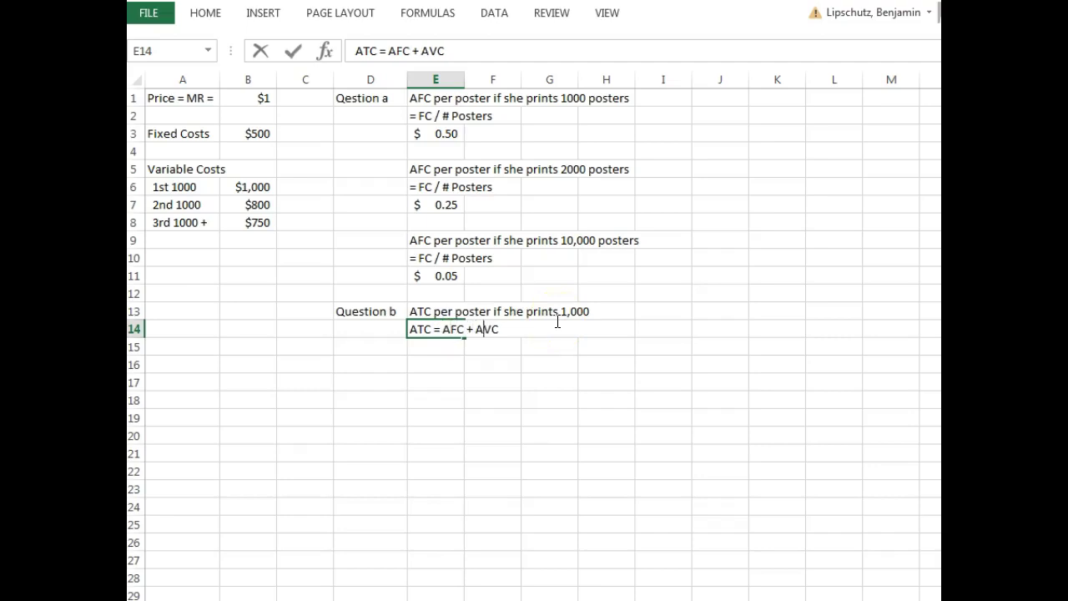
pyautogui.click(543, 383)
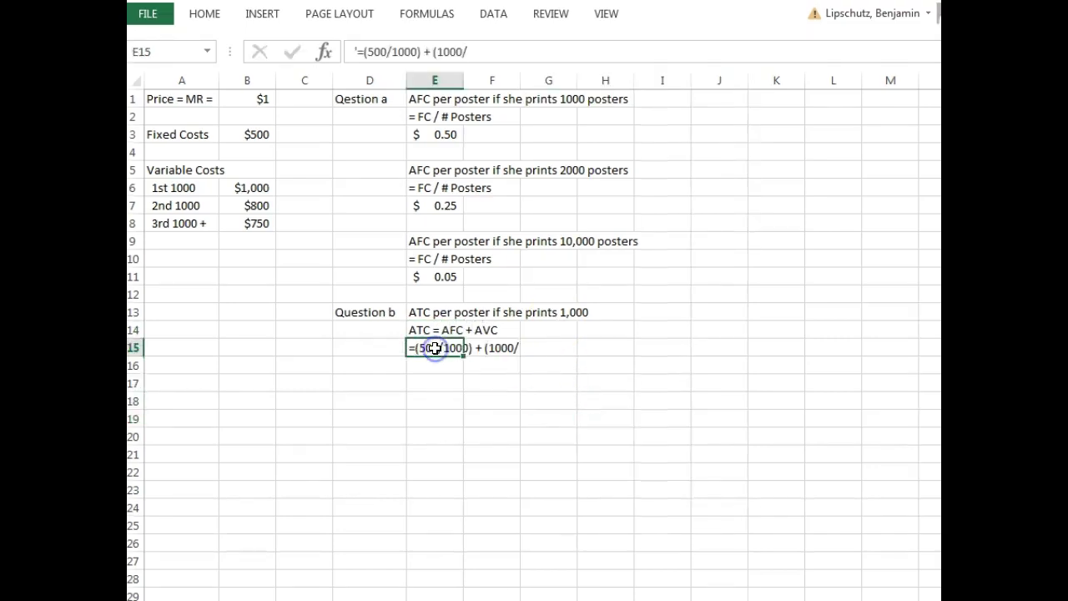
# Replace the partial entry in E15 with the text = ($500 / 1,000) + ( $1,000 / 1,000).
pyautogui.press('Escape')
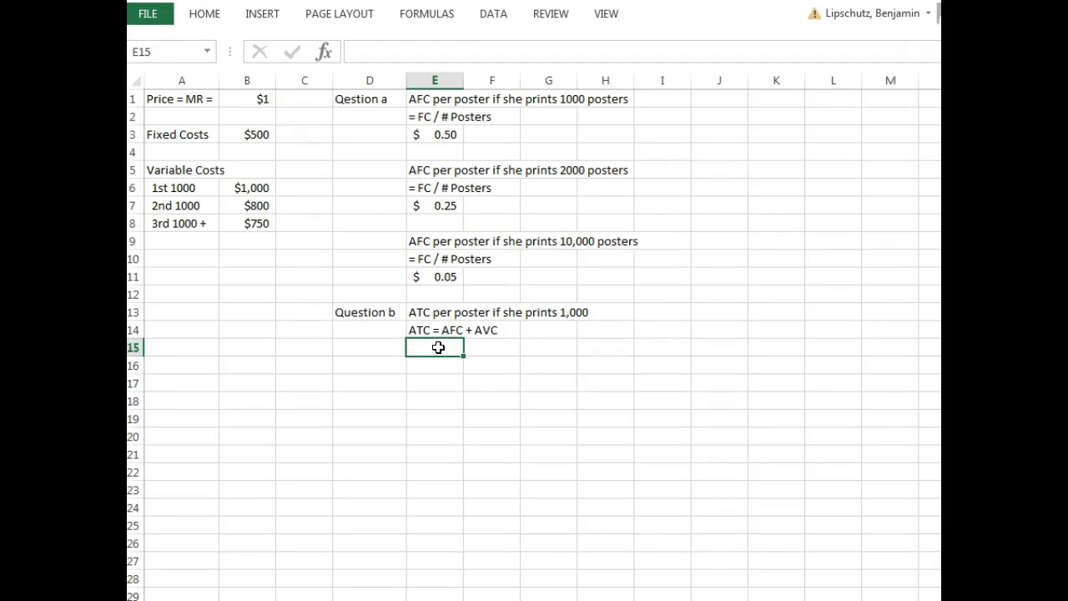
pyautogui.write("'= ($500 / 1,000)")
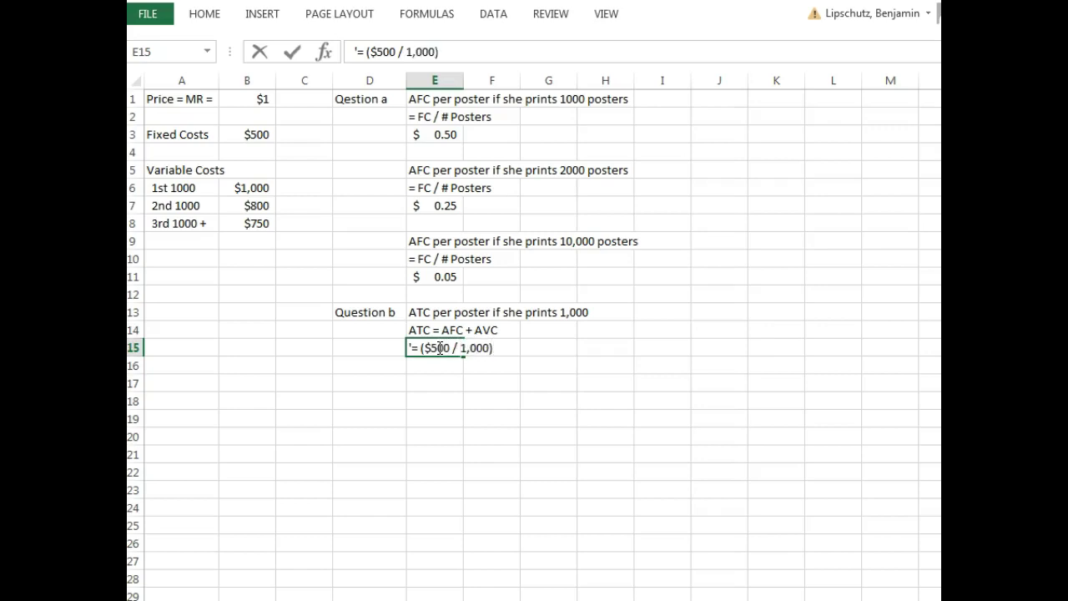
pyautogui.write(' + ( $1,000 /')
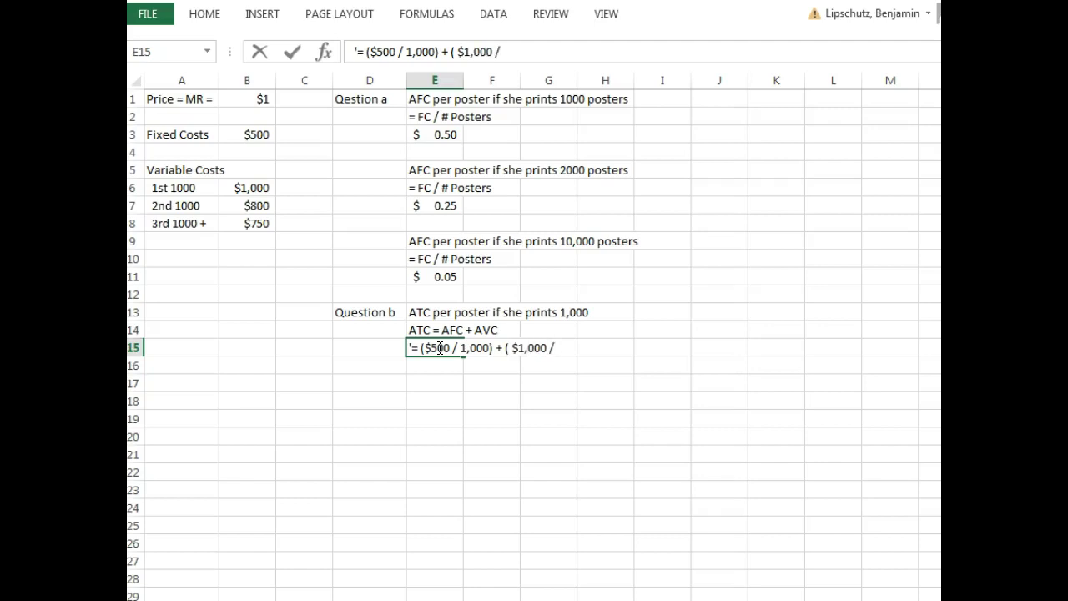
pyautogui.write(' 1,000)')
pyautogui.press('Return')
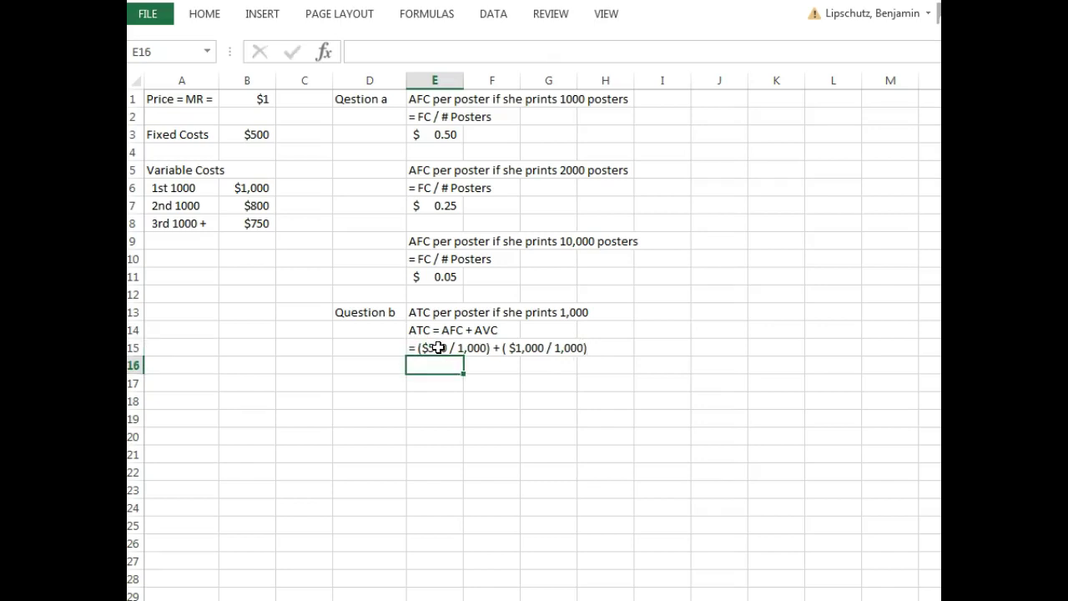
# Calculate the average total cost for 1,000 posters in E16 with the formula =(B3/1000)+(B6/1000).
pyautogui.write('=(')
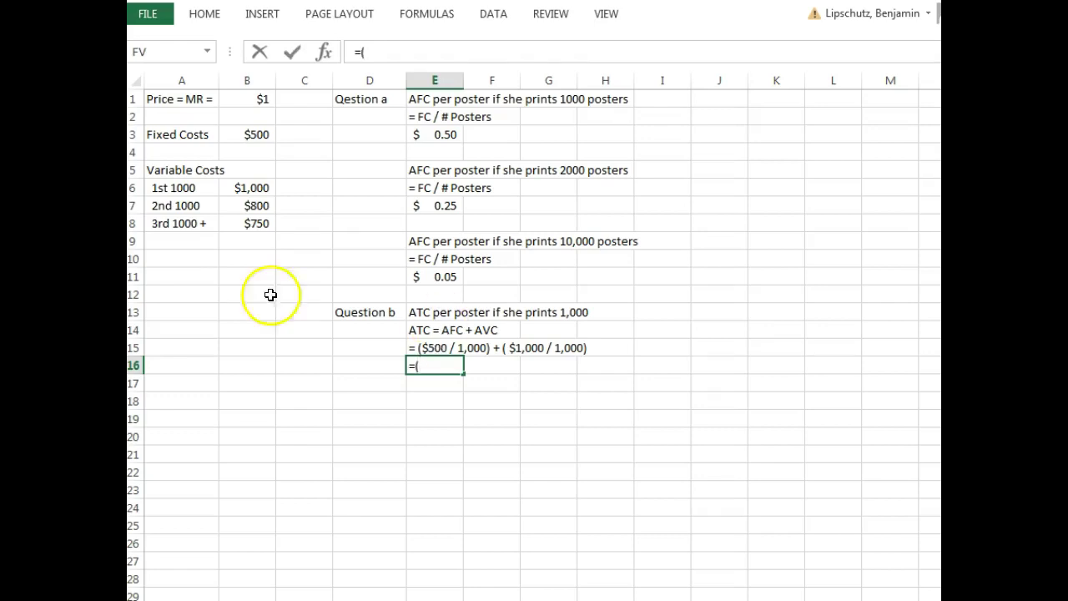
pyautogui.click(264, 137)
pyautogui.write('/1000)')
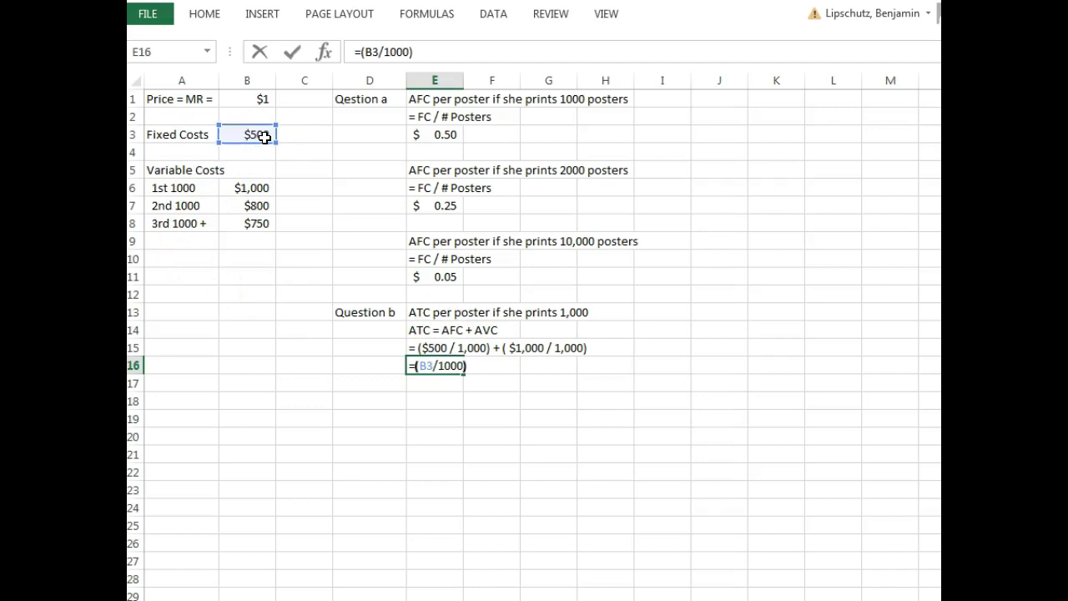
pyautogui.write('+(')
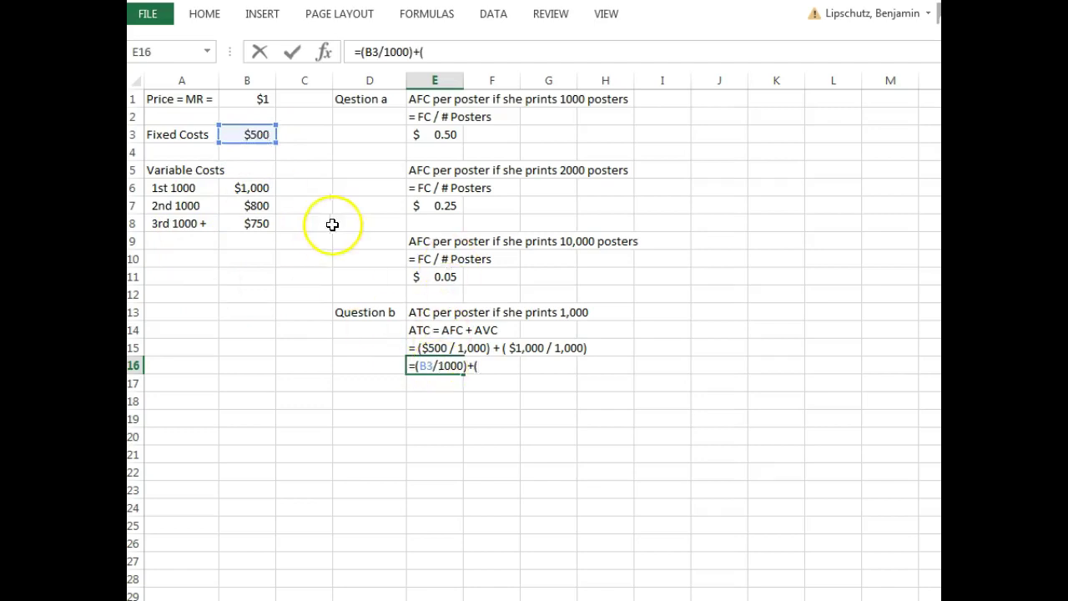
pyautogui.click(258, 189)
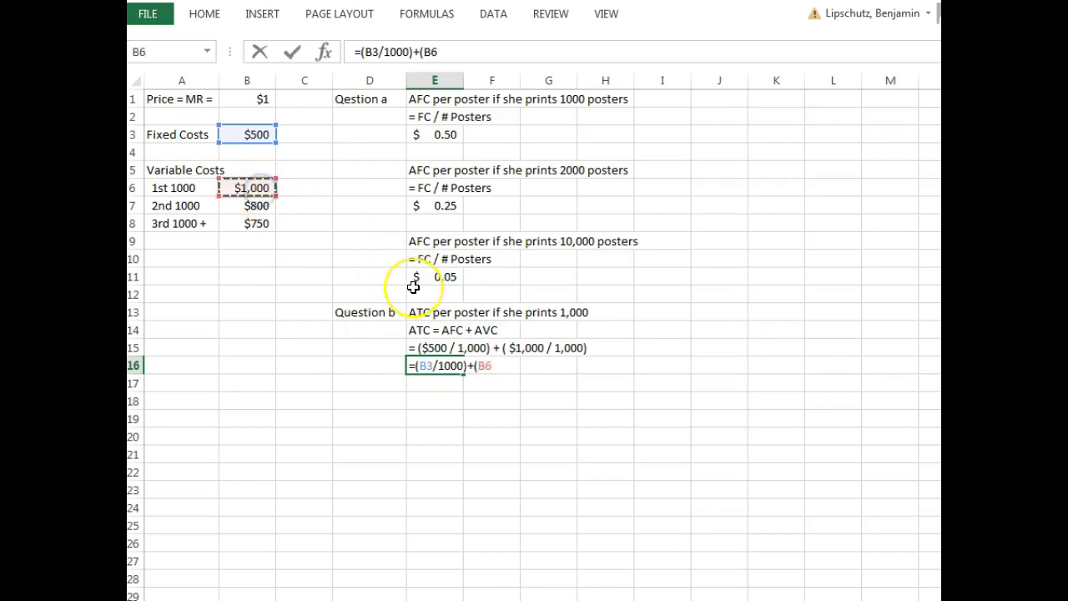
pyautogui.write('/10000')
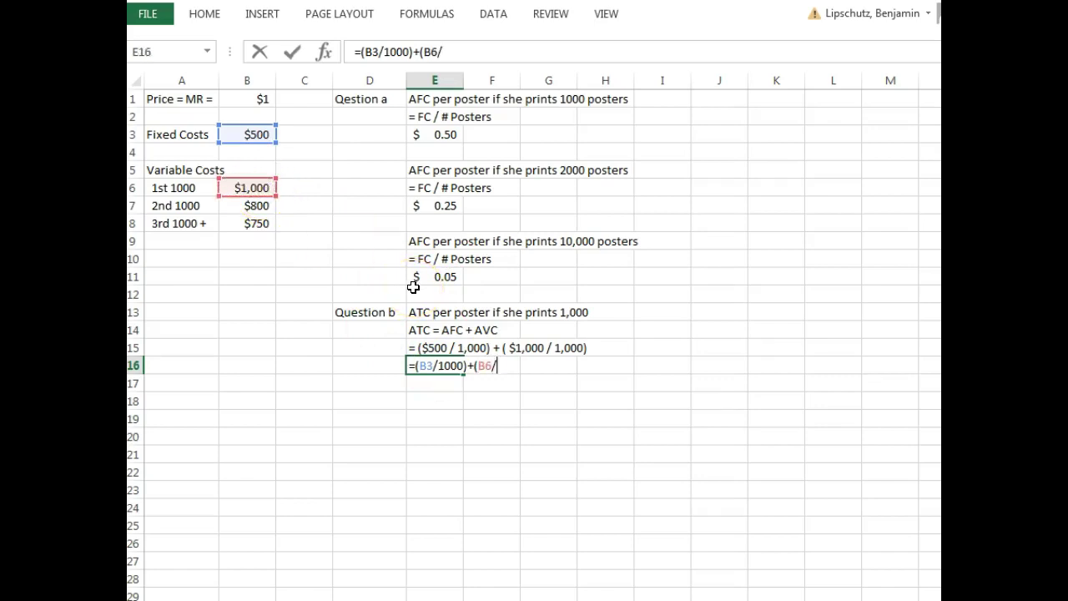
pyautogui.press('BackSpace')
pyautogui.write(')')
pyautogui.press('Return')
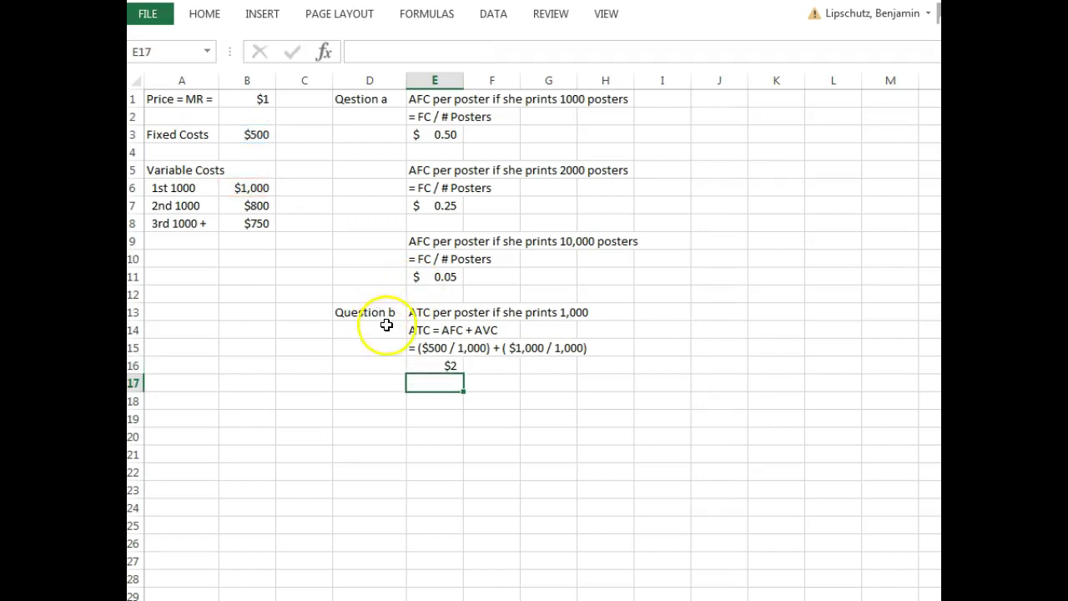
# Apply the dollar accounting format with two decimals to the average total cost in E16.
pyautogui.click(452, 369)
pyautogui.rightClick(452, 370)
pyautogui.click(597, 319)
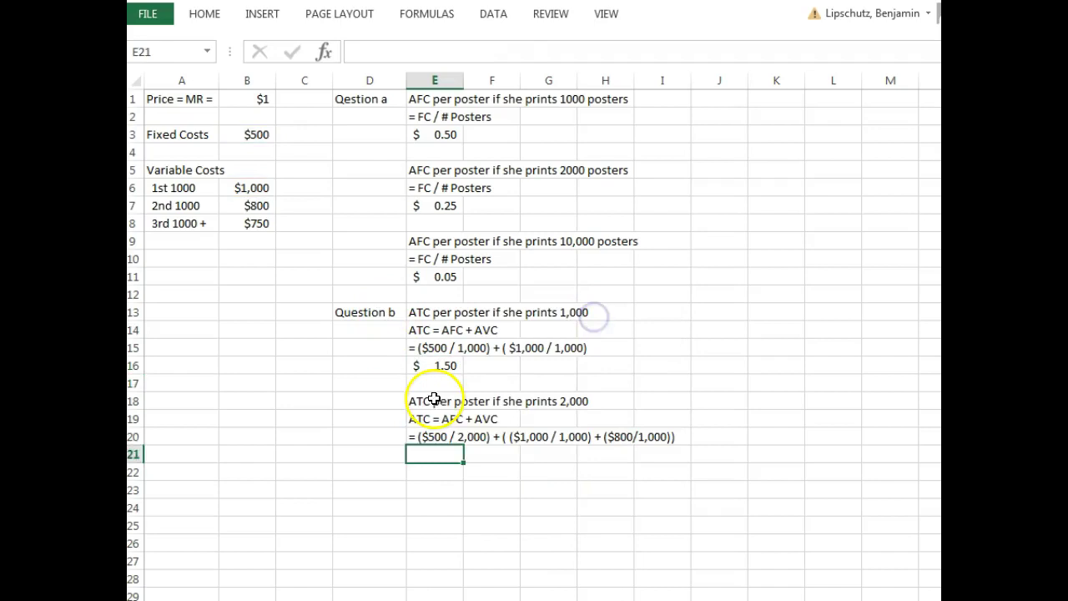
# Clear the contents of E18:F21 below the first average total cost calculation.
pyautogui.click(419, 403)
pyautogui.moveTo(419, 403); pyautogui.dragTo(484, 454)
pyautogui.press('Delete')
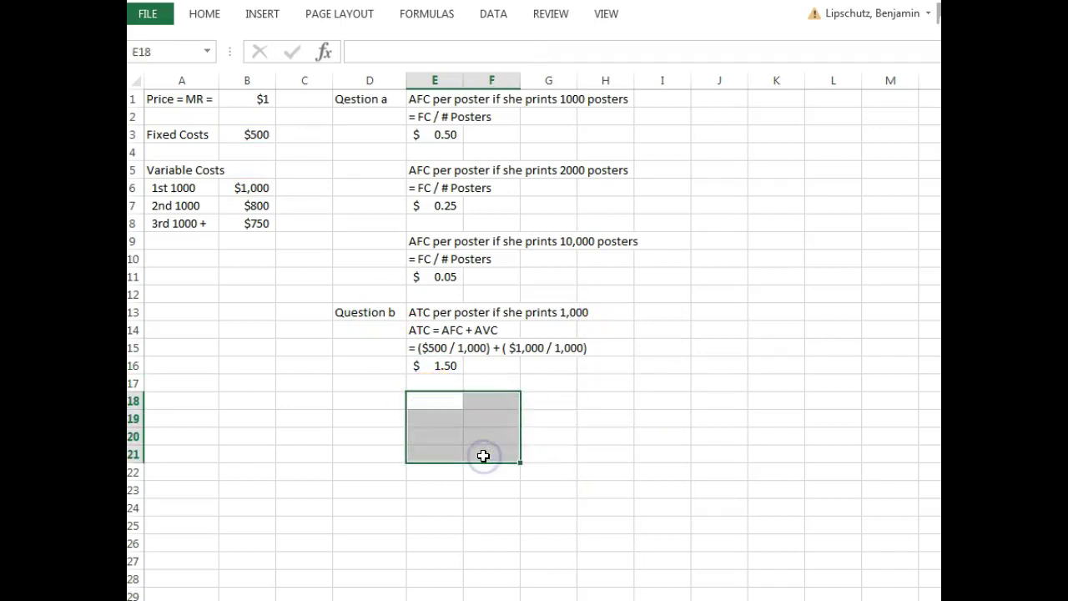
pyautogui.click(484, 454)
pyautogui.click(441, 365)
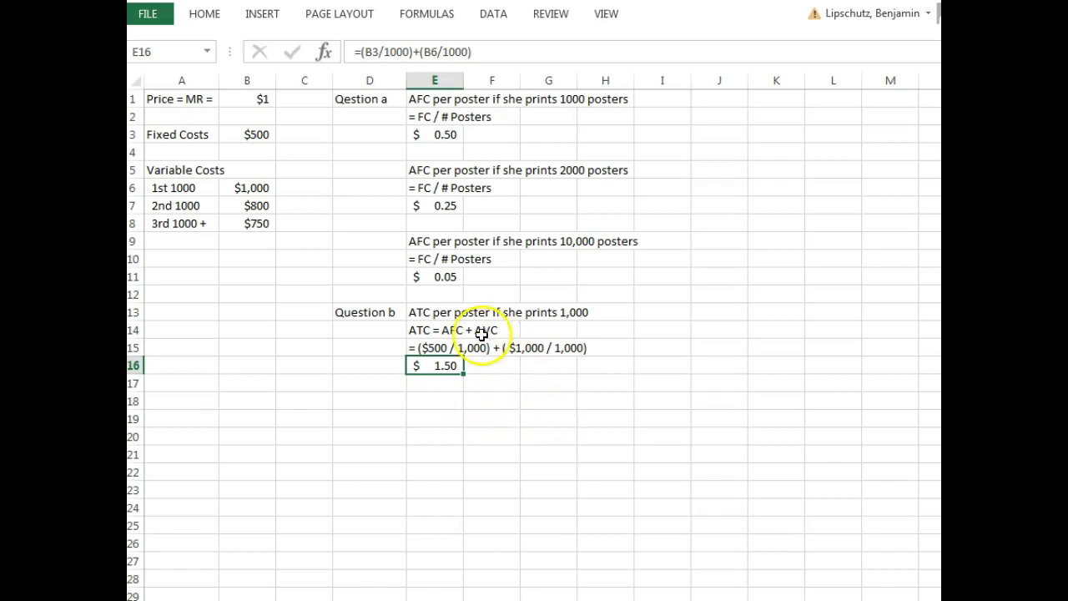
# Copy the calculation block E13:E16 to E18 and change the copied heading to 2,000 posters.
pyautogui.moveTo(424, 312); pyautogui.dragTo(437, 358)
pyautogui.hotkey('ctrl', 'c')
pyautogui.click(425, 404)
pyautogui.hotkey('ctrl', 'v')
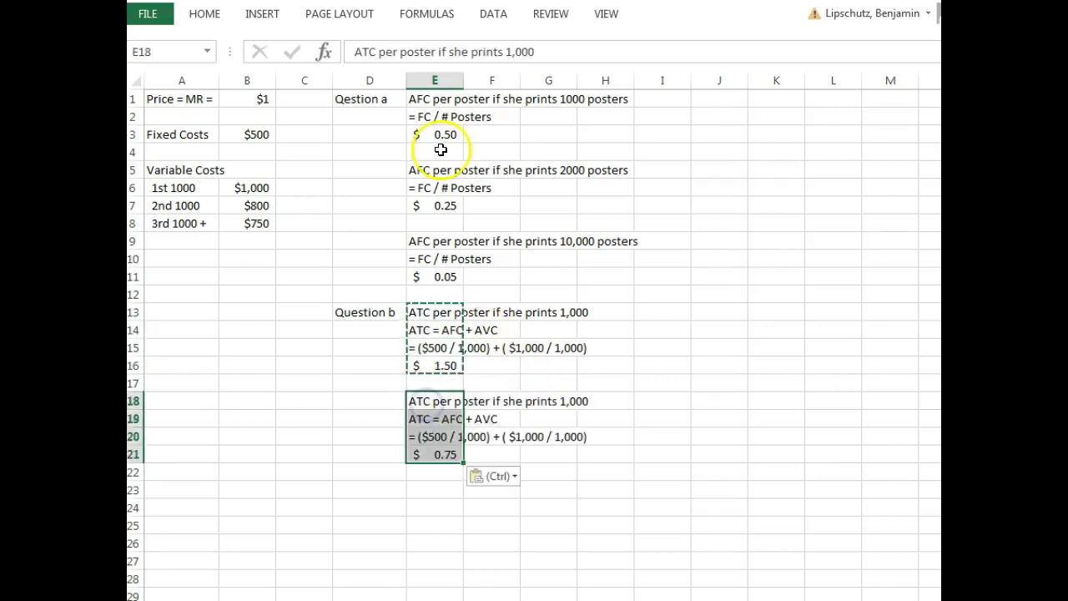
pyautogui.click(451, 401)
pyautogui.click(511, 51)
pyautogui.press('BackSpace')
pyautogui.write('2')
pyautogui.click(516, 455)
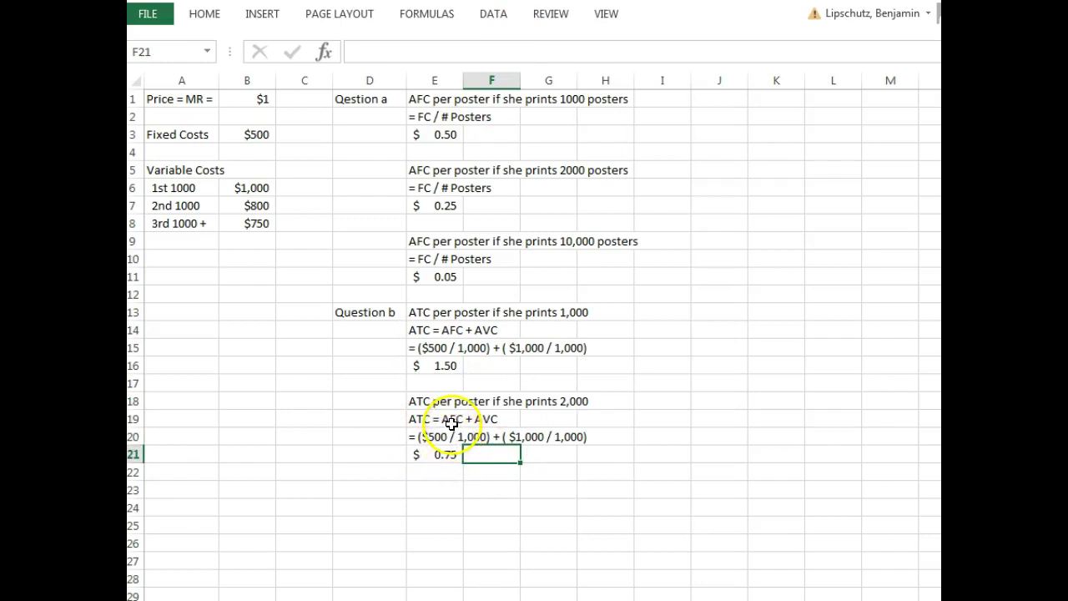
# Change the fixed cost divisor in the E20 text to 2,000 and delete the copied formula in E21.
pyautogui.click(422, 436)
pyautogui.doubleClick(432, 436)
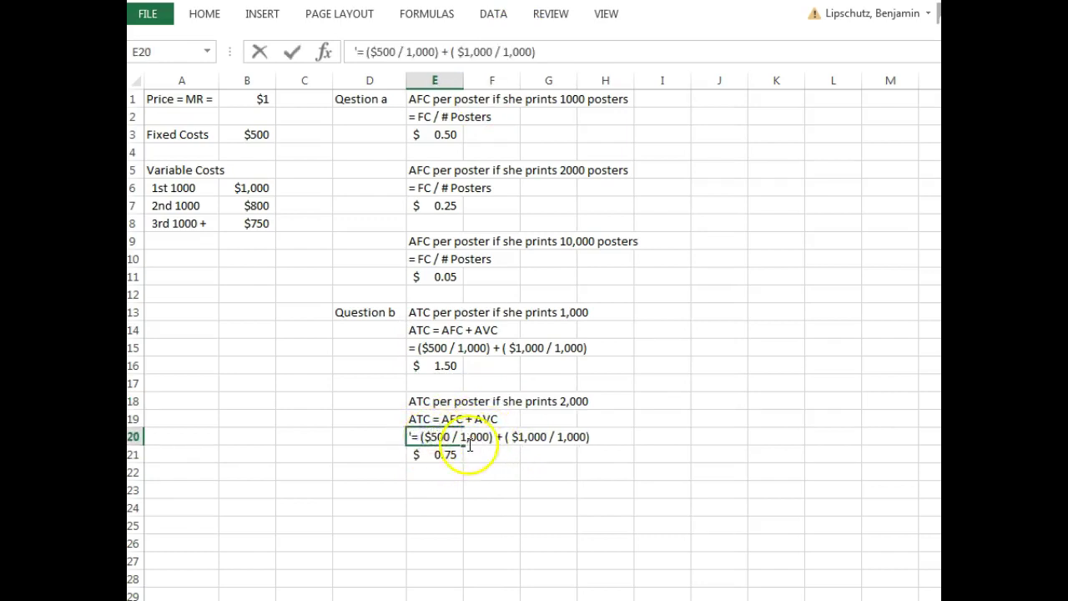
pyautogui.click(468, 436)
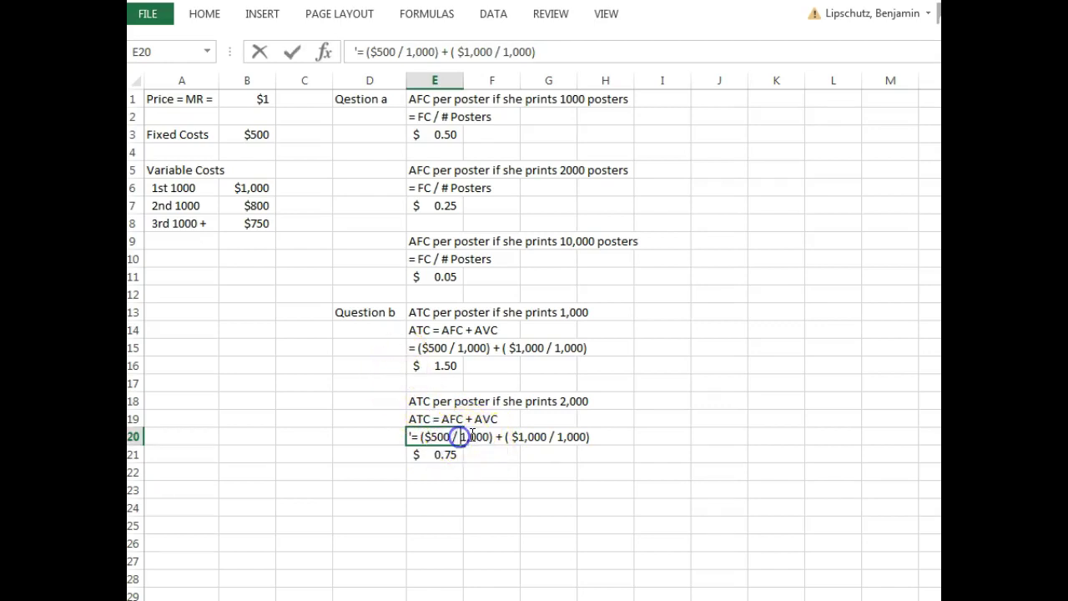
pyautogui.press('BackSpace')
pyautogui.write('2')
pyautogui.click(453, 453)
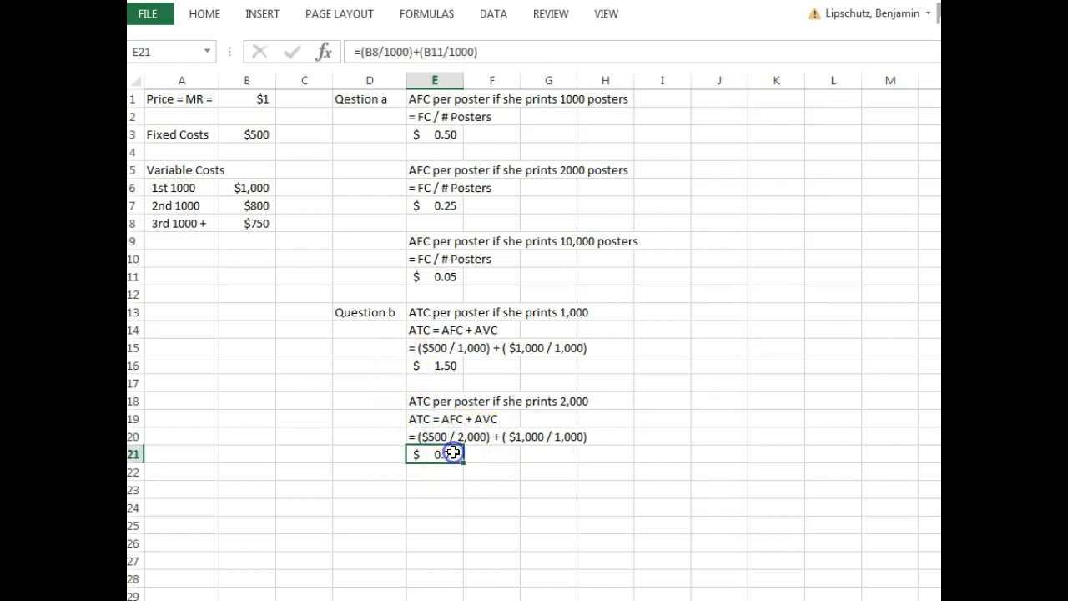
pyautogui.press('Delete')
# Change the opening of the variable cost part in the E20 text to a square bracket followed by a parenthesis before $1,000.
pyautogui.click(460, 436)
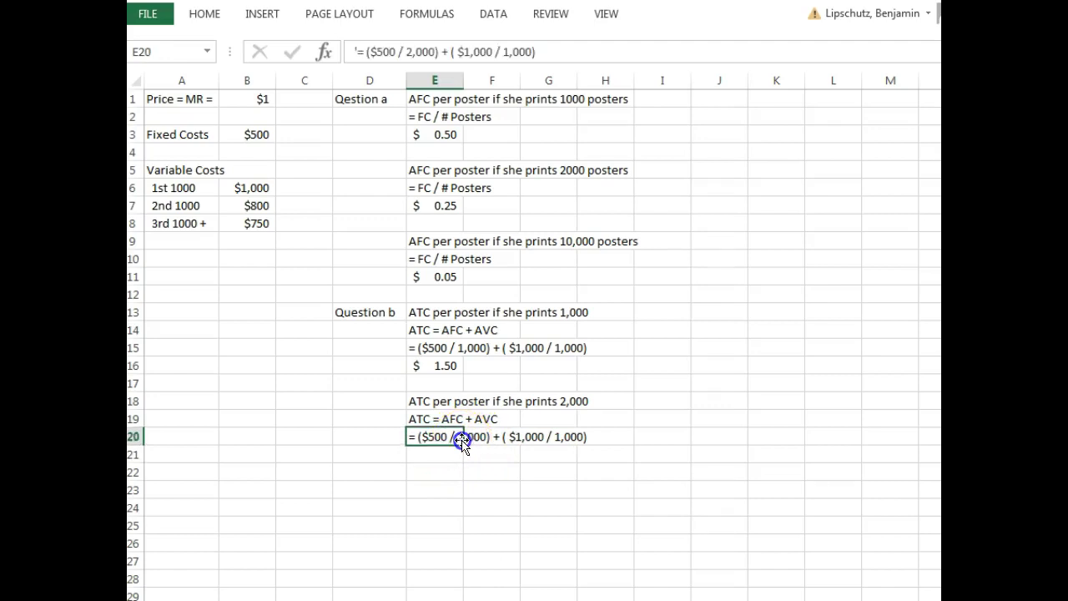
pyautogui.click(464, 58)
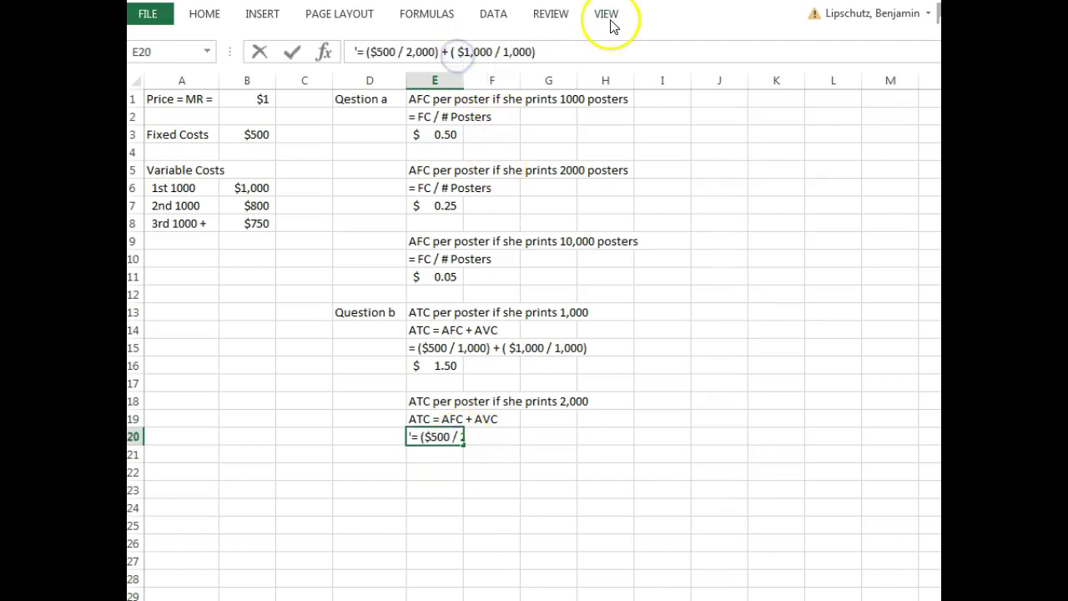
pyautogui.press('BackSpace')
pyautogui.write('[')
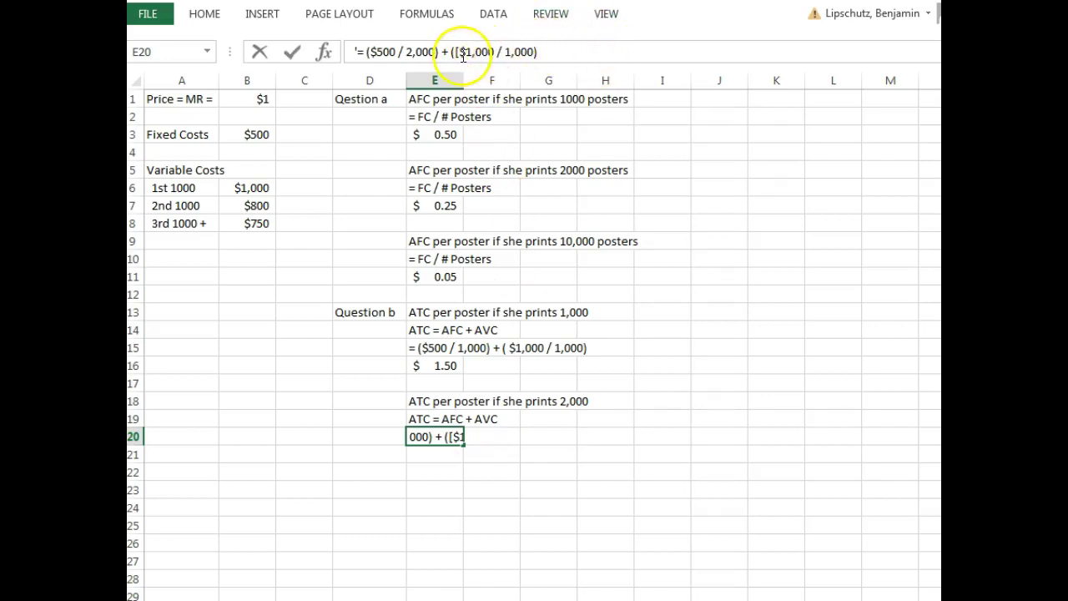
pyautogui.press('BackSpace')
pyautogui.press('BackSpace')
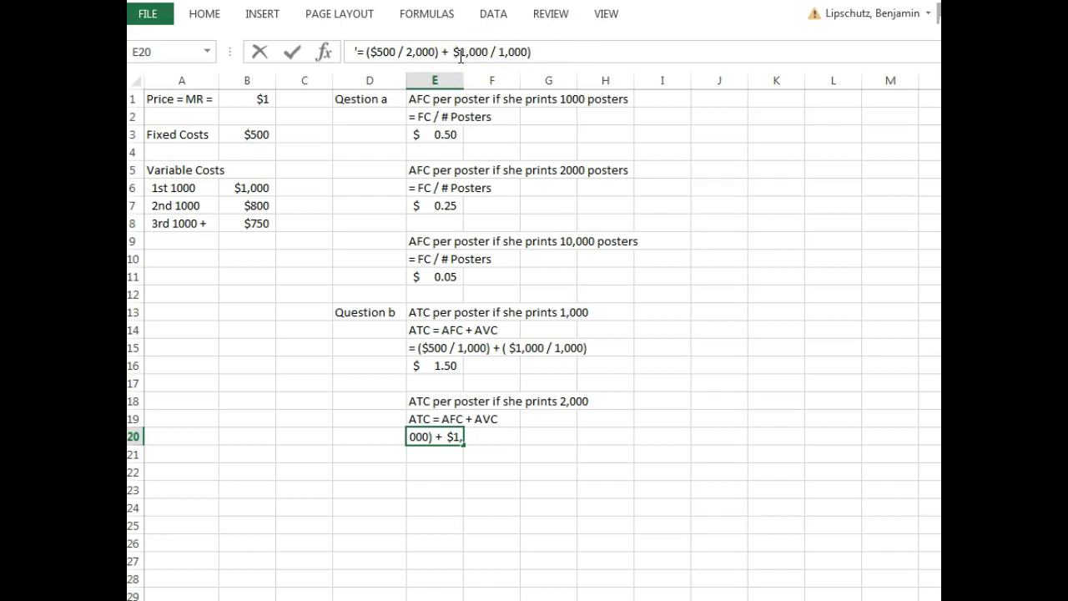
pyautogui.write('(')
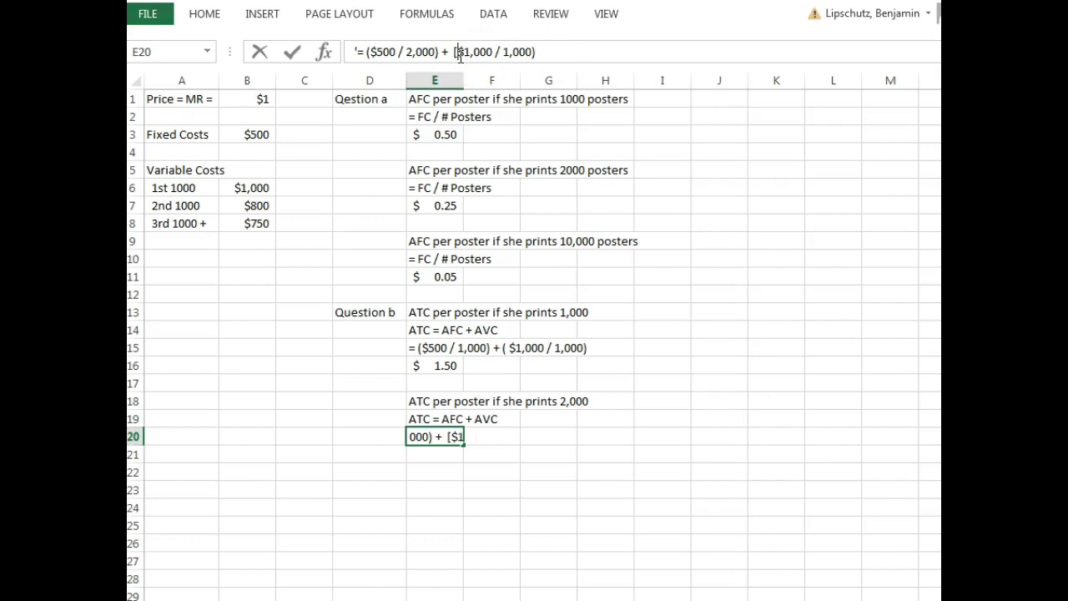
pyautogui.write(' (')
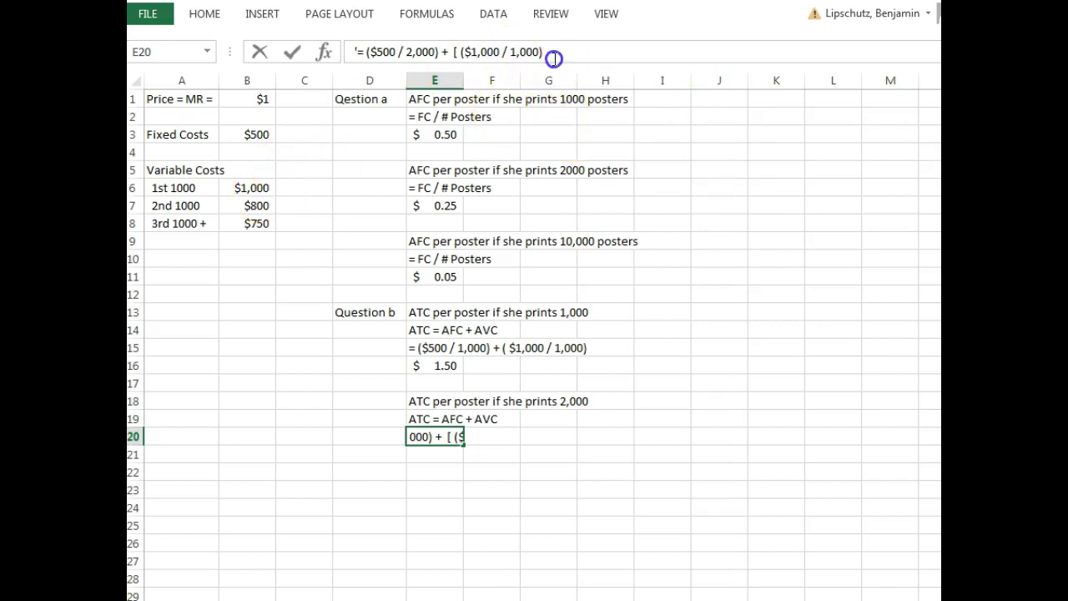
# Append +($800/1000)]/2 to the E20 text to average in the second thousand posters' variable cost.
pyautogui.press('End')
pyautogui.write('+')
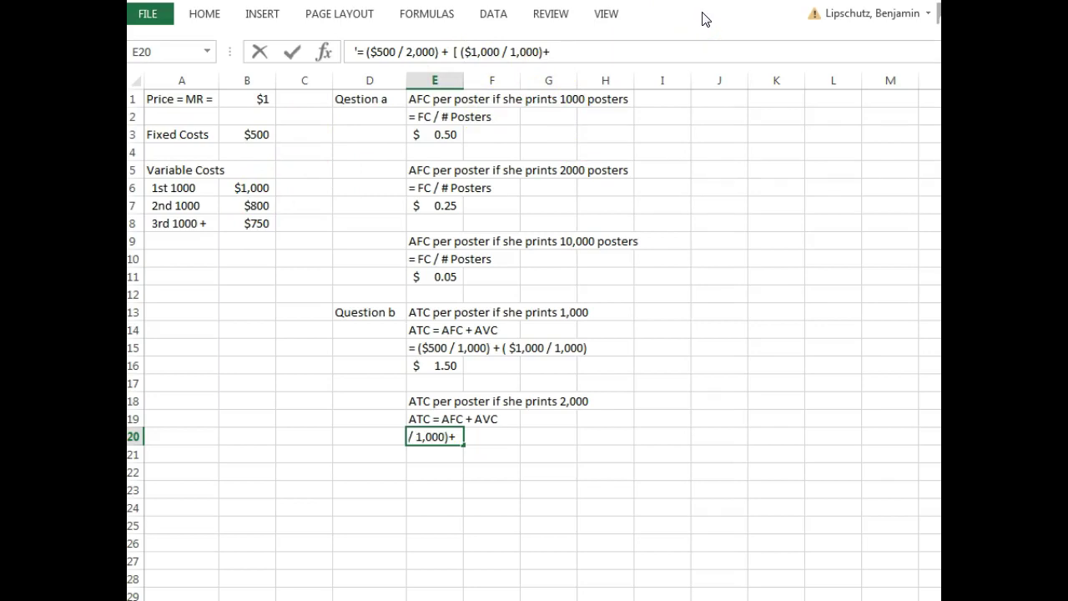
pyautogui.write('($800')
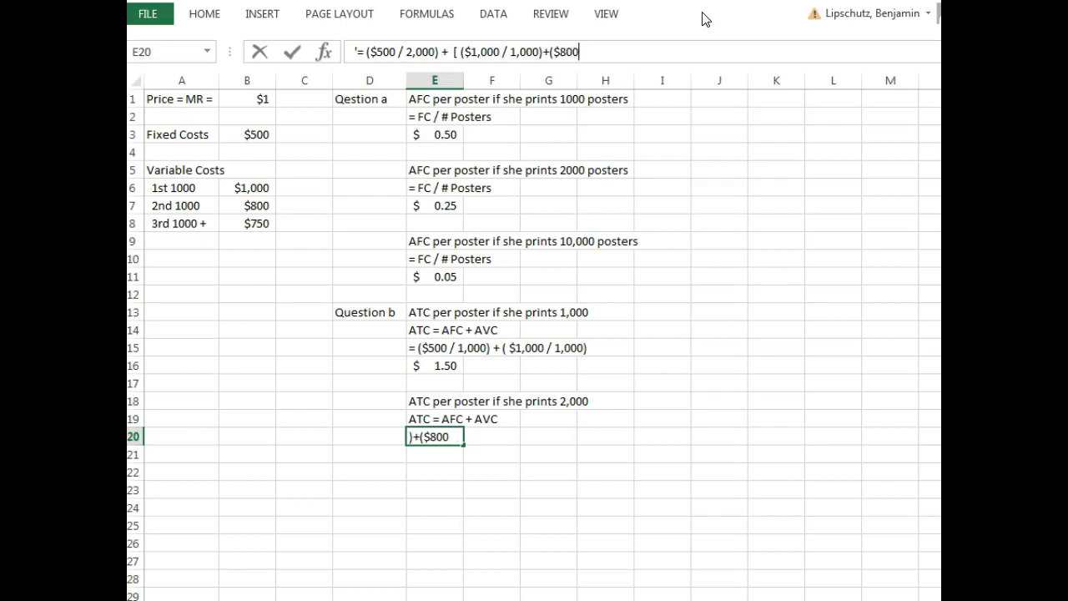
pyautogui.write('/1000)')
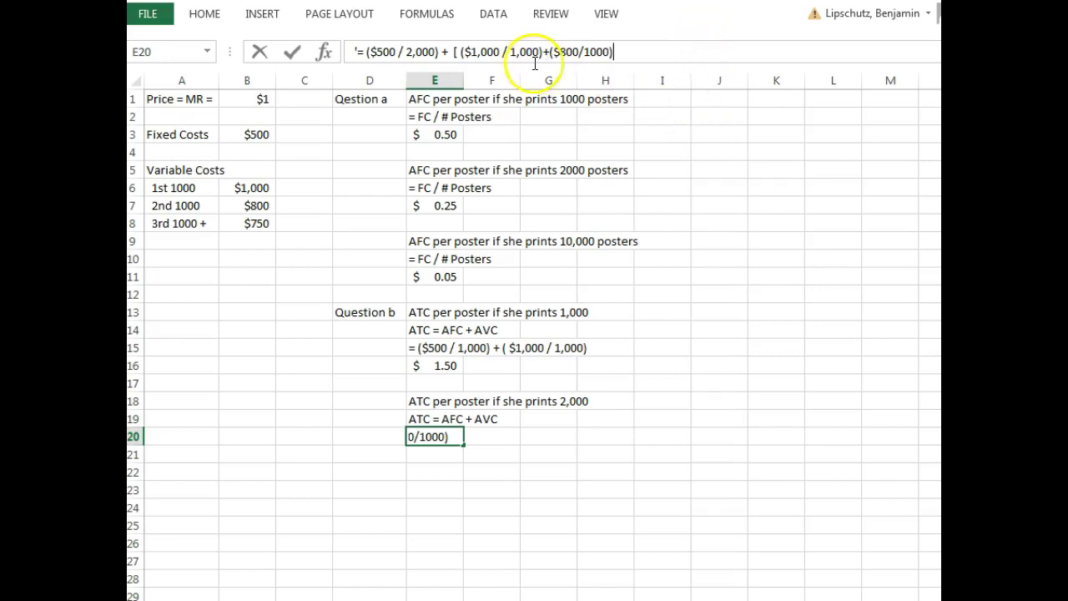
pyautogui.write(']/2')
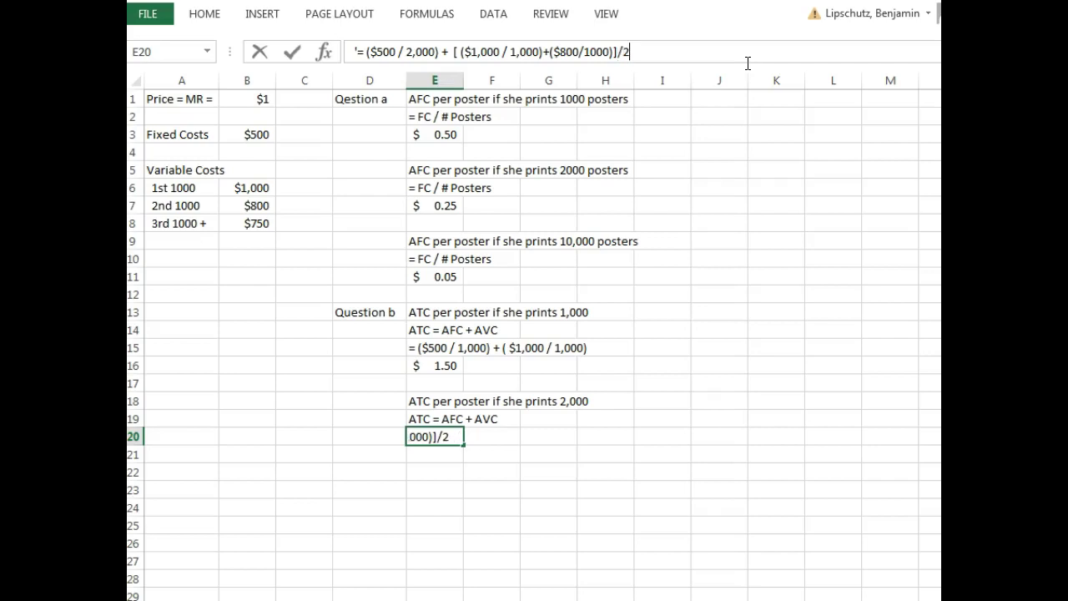
# Remove the spaces around the division sign so the first variable cost term in E20 reads ($1,000/1,000), and commit the text.
pyautogui.click(509, 52)
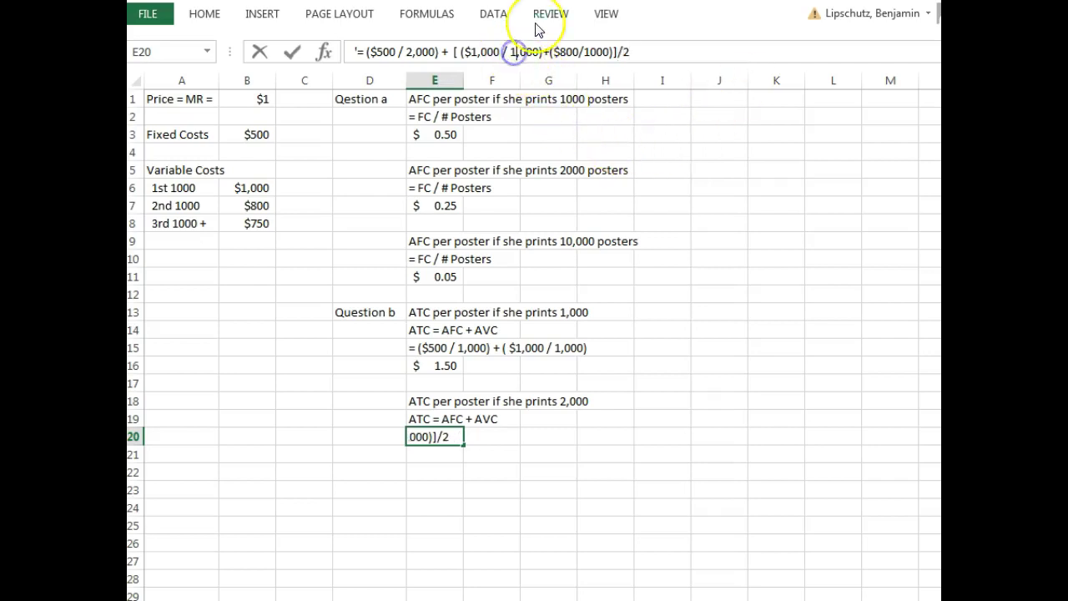
pyautogui.press('BackSpace')
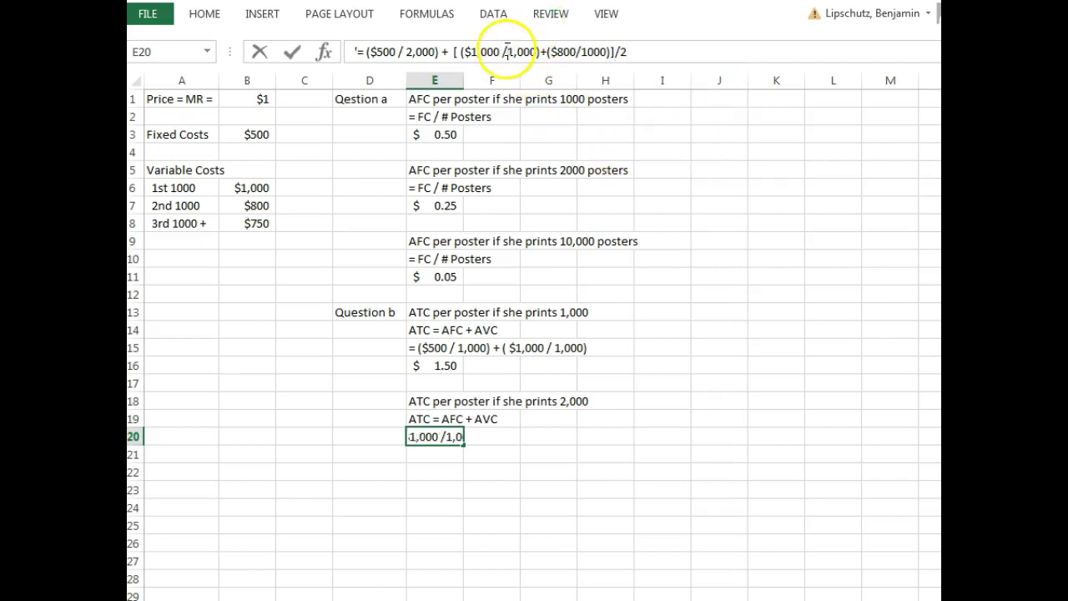
pyautogui.press('BackSpace')
pyautogui.press('Delete')
pyautogui.press('BackSpace')
pyautogui.write('/1')
pyautogui.click(653, 45)
pyautogui.write('000')
pyautogui.press('BackSpace')
pyautogui.press('BackSpace')
pyautogui.press('BackSpace')
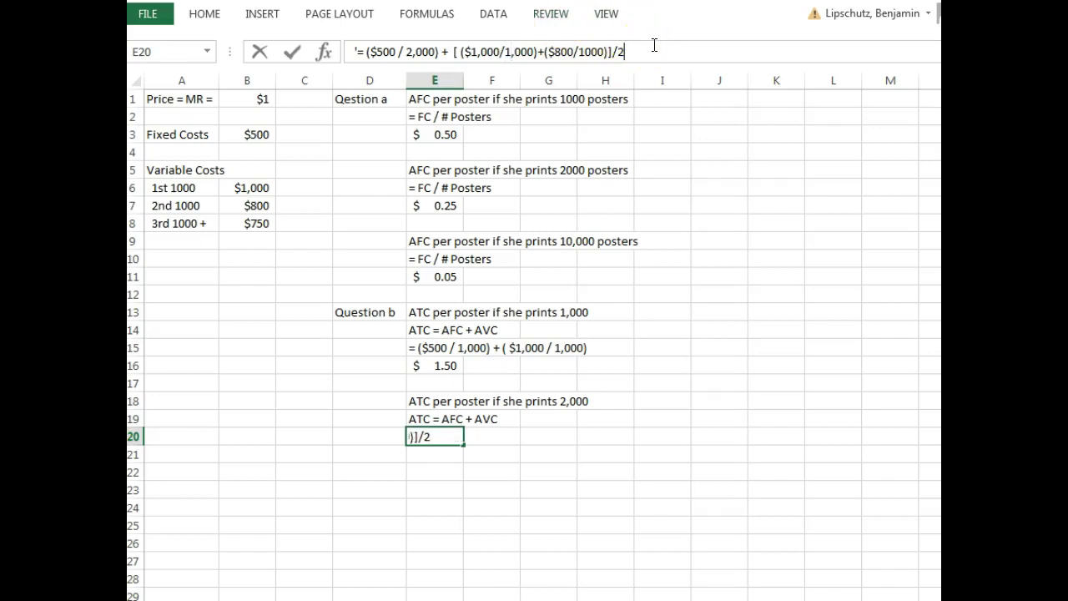
pyautogui.click(450, 456)
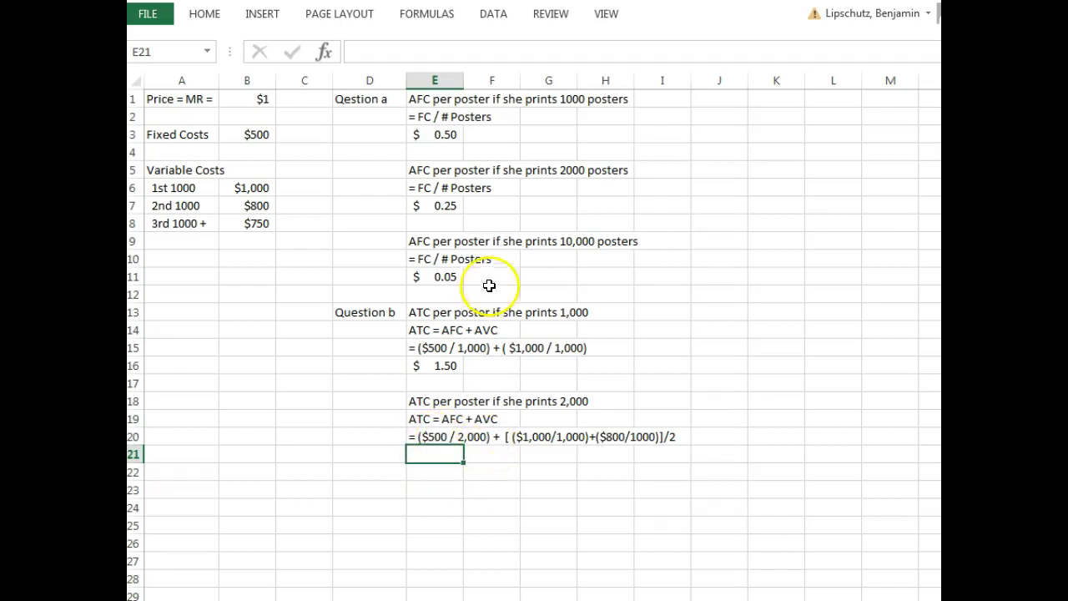
# Calculate the average total cost for 2,000 posters in E21 with the formula =E7+((1+.80)/2).
pyautogui.click(448, 207)
pyautogui.click(448, 458)
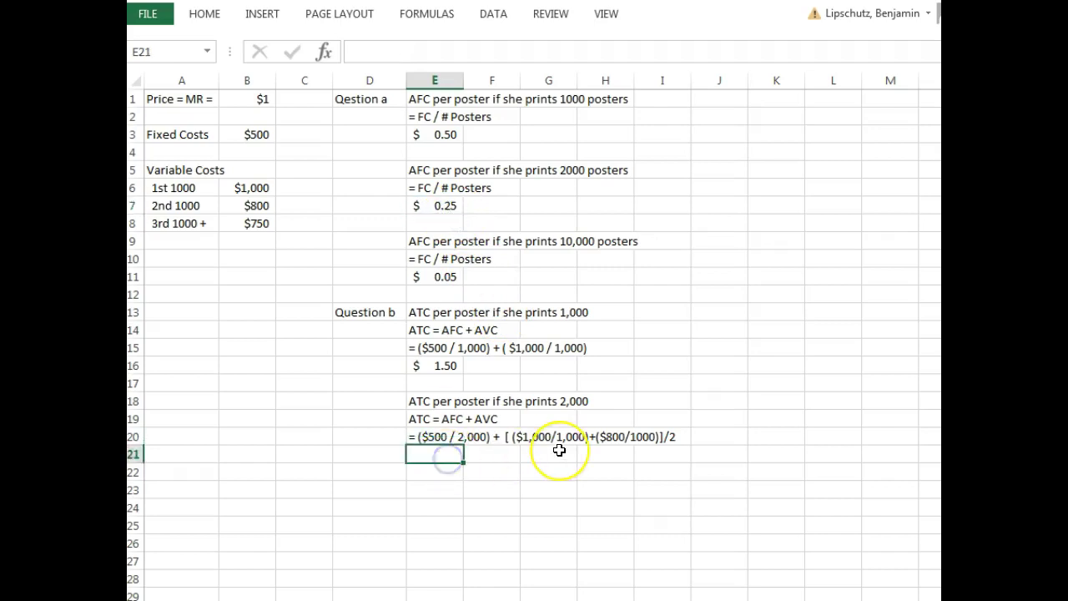
pyautogui.write('=')
pyautogui.click(453, 212)
pyautogui.write('+(1')
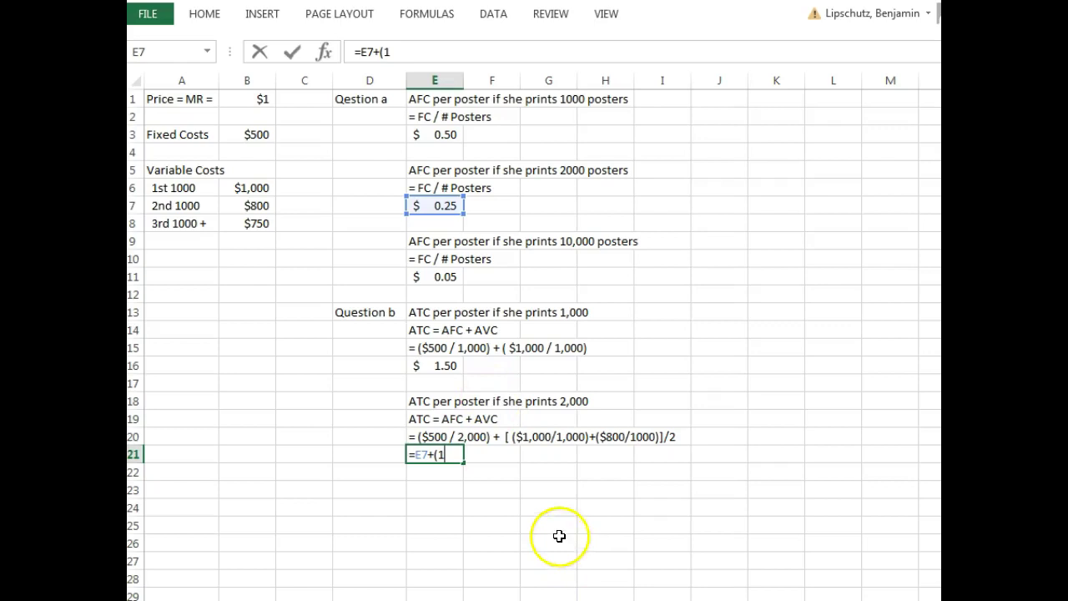
pyautogui.write('(1')
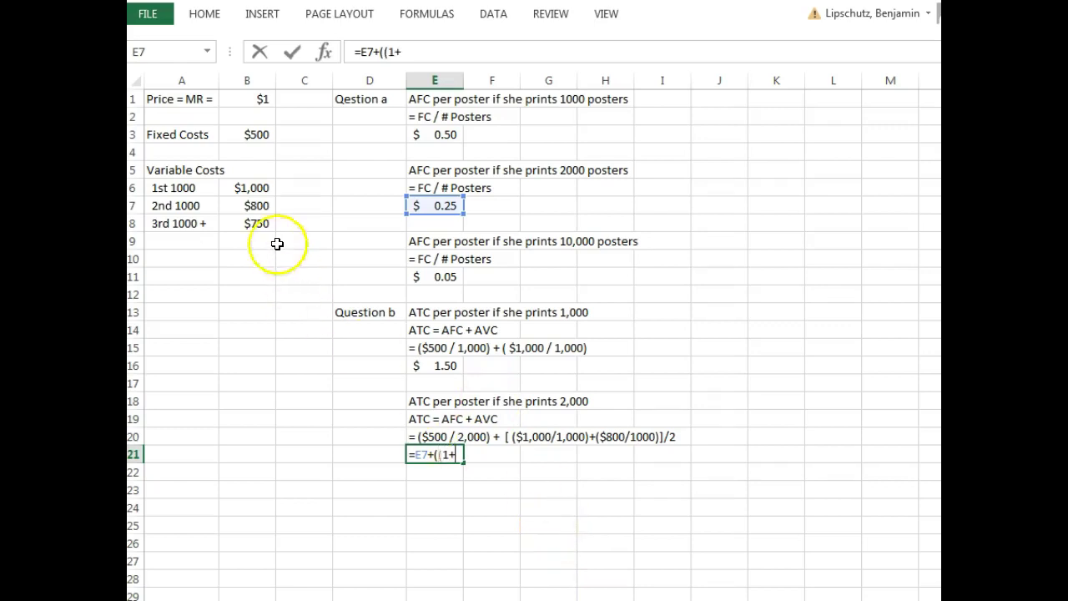
pyautogui.write('+.80)/2)')
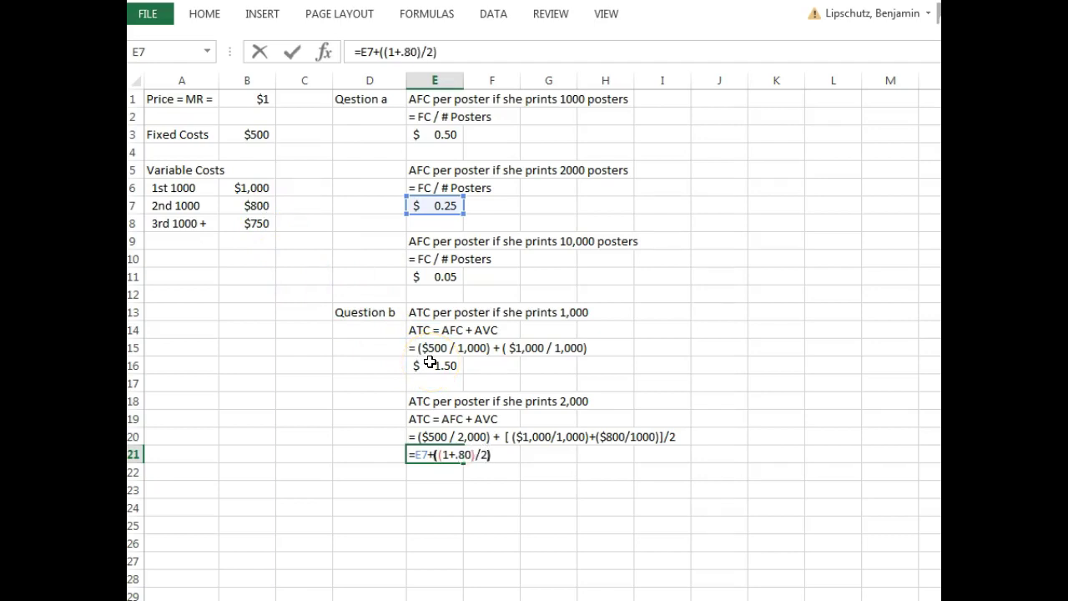
pyautogui.press('Return')
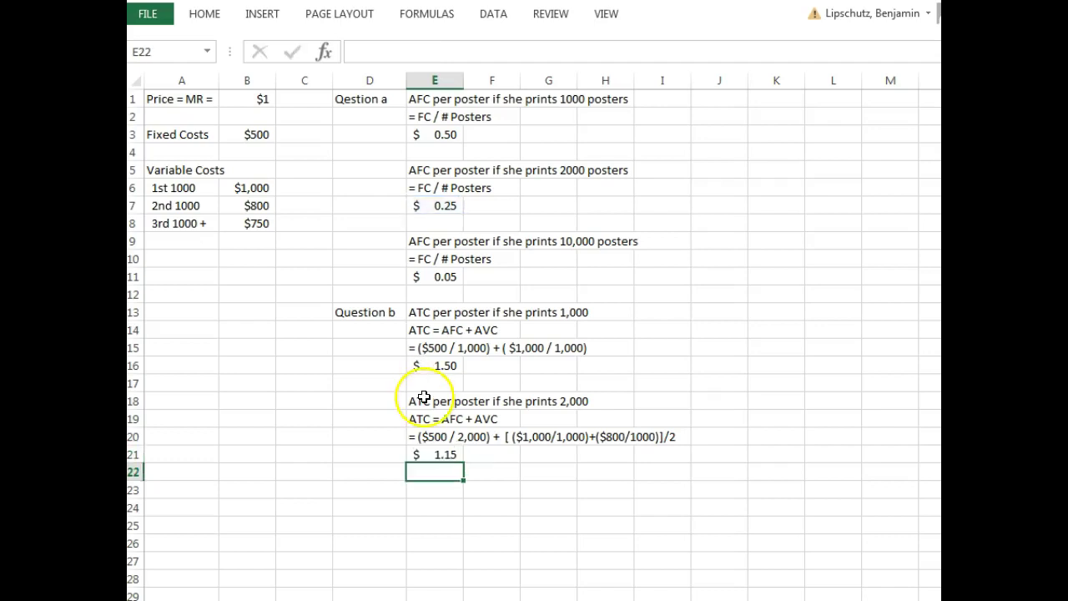
# Write the simplified calculation as text in G21: =$0.25 + [ ($1.00 + $0.80)/2 ].
pyautogui.click(554, 455)
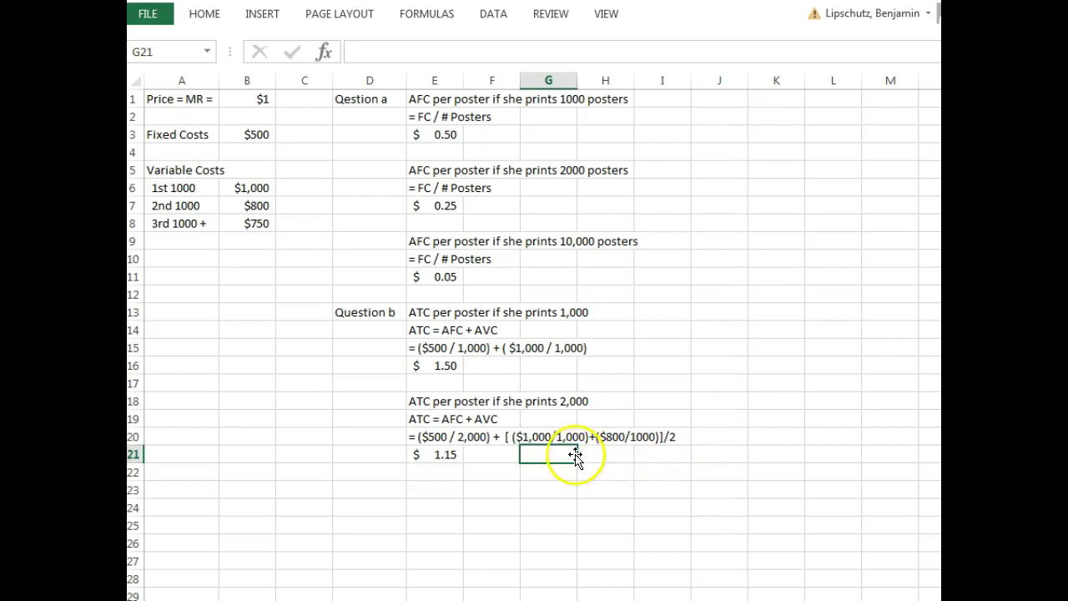
pyautogui.click(453, 457)
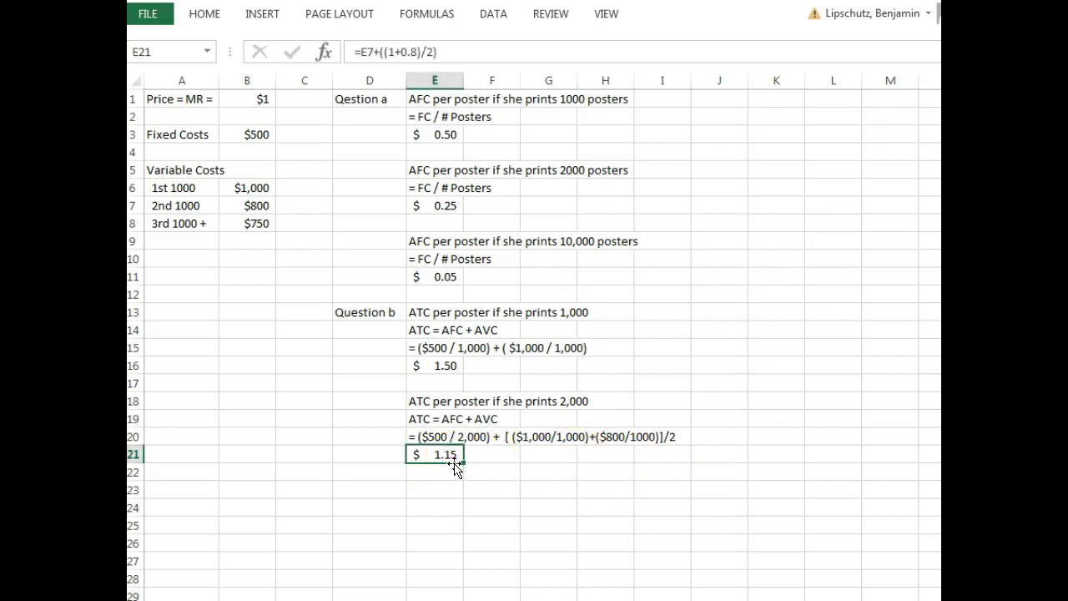
pyautogui.click(557, 458)
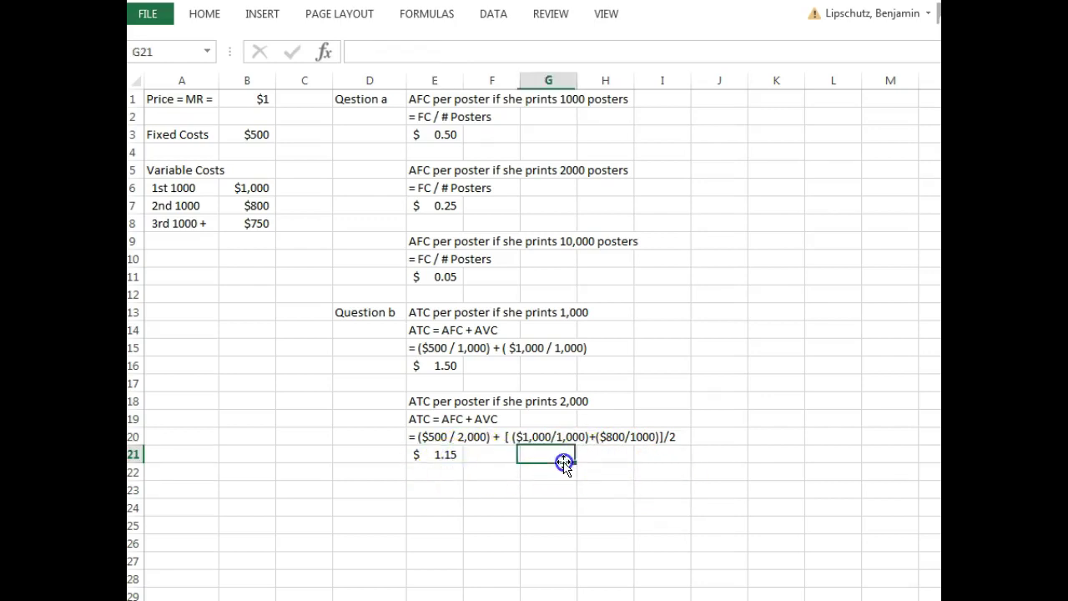
pyautogui.click(615, 456)
pyautogui.click(554, 467)
pyautogui.click(556, 454)
pyautogui.write("'=")
pyautogui.write('$0.25')
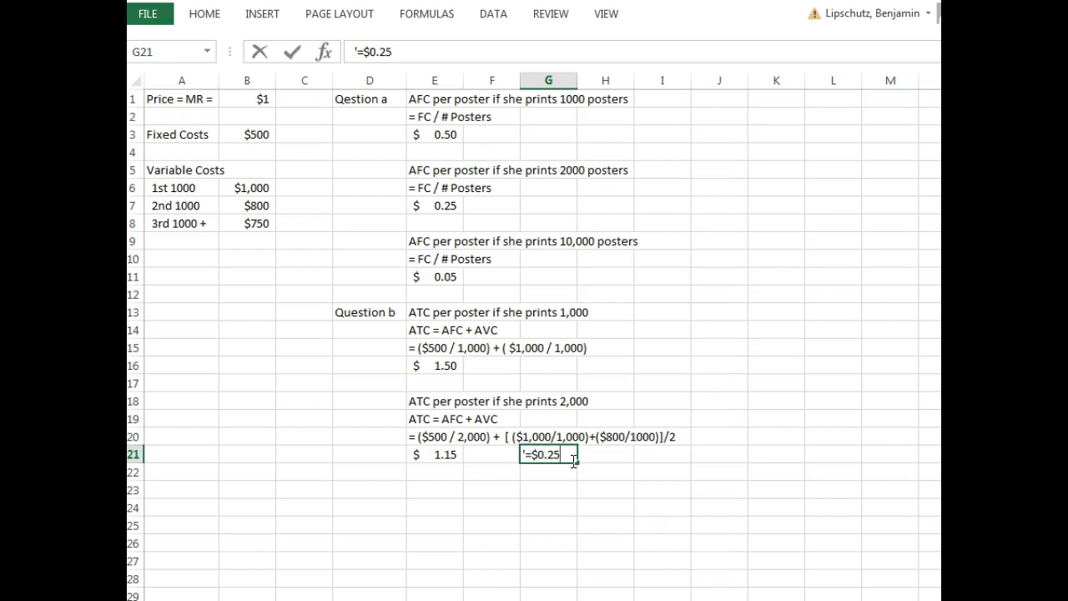
pyautogui.write(' "')
pyautogui.press('BackSpace')
pyautogui.write('+ [ (')
pyautogui.write('$1.00')
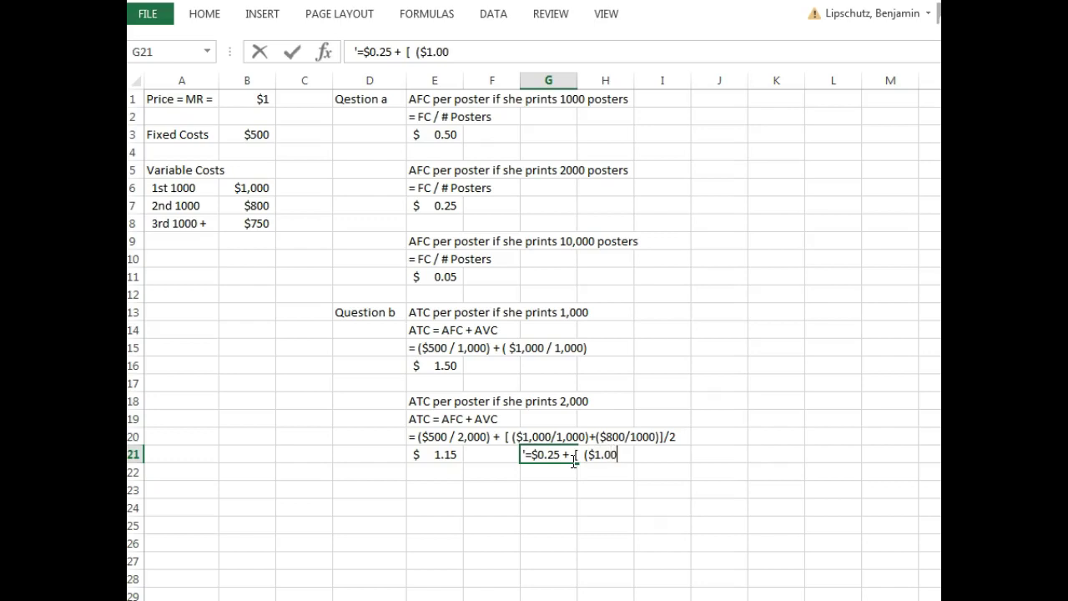
pyautogui.write(' + $0.80)')
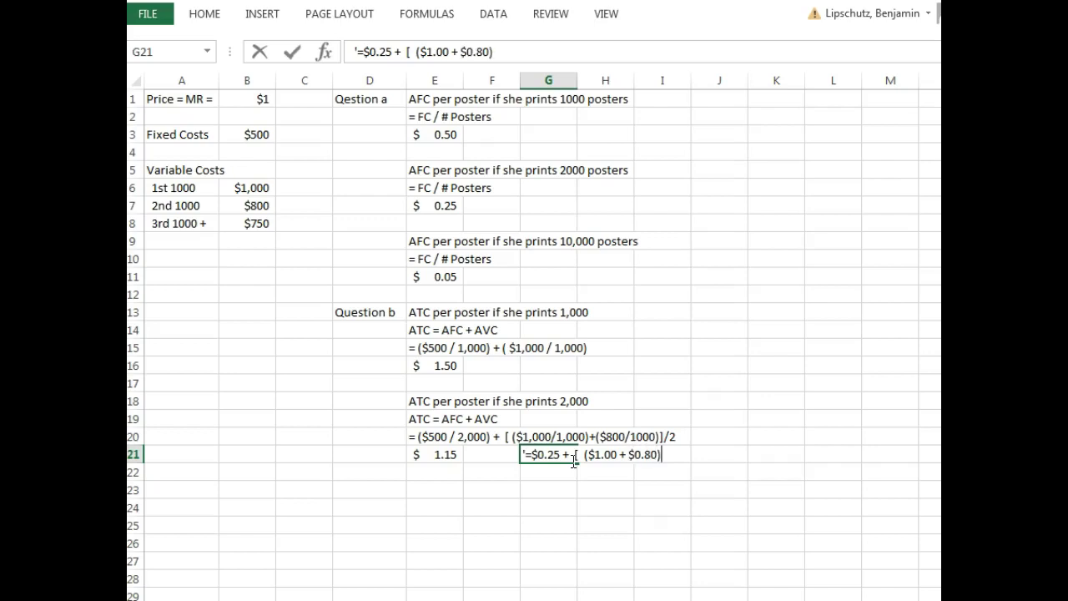
pyautogui.write('/2 ]')
pyautogui.click(548, 543)
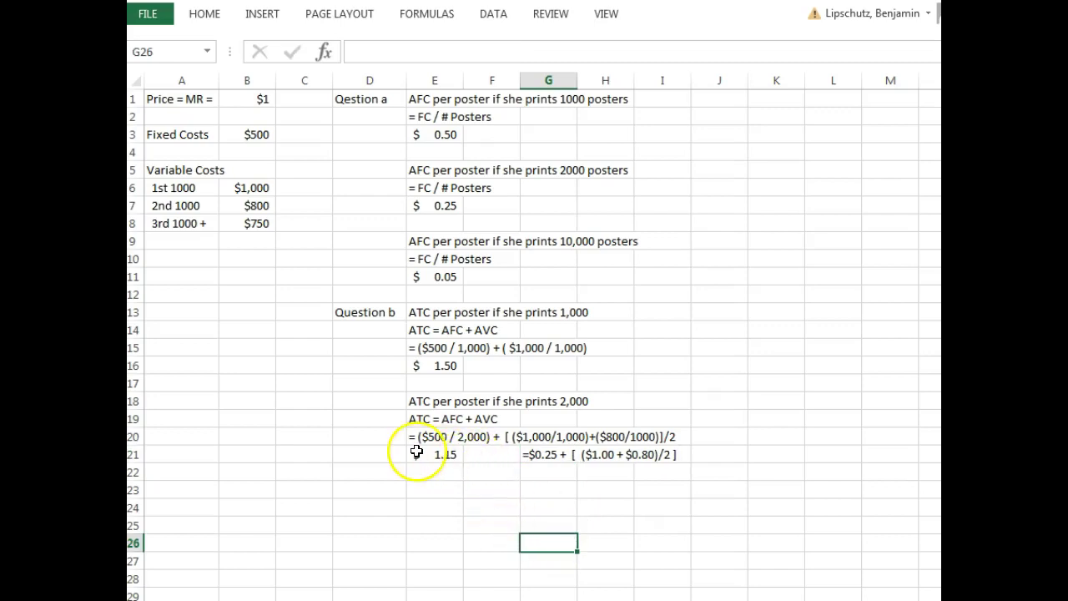
# Copy the 2,000-poster calculation block E18:G21 to the cells starting at E23.
pyautogui.click(424, 402)
pyautogui.moveTo(425, 402); pyautogui.dragTo(544, 454)
pyautogui.hotkey('ctrl', 'c')
pyautogui.click(429, 496)
pyautogui.hotkey('ctrl', 'v')
pyautogui.click(434, 500)
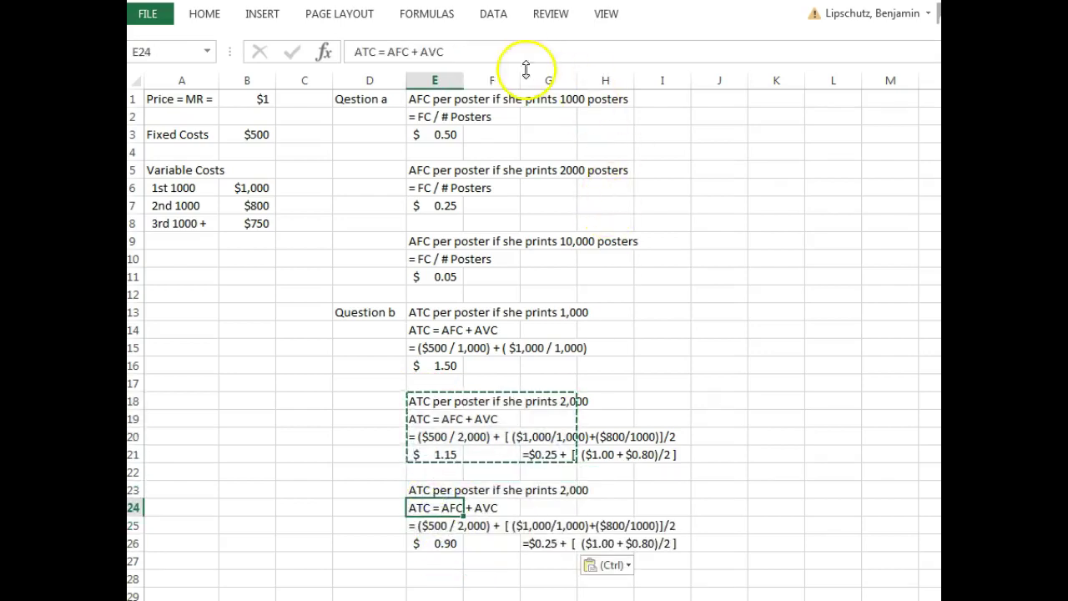
# Change the poster quantity in the copied E23 heading to 10,000.
pyautogui.click(438, 490)
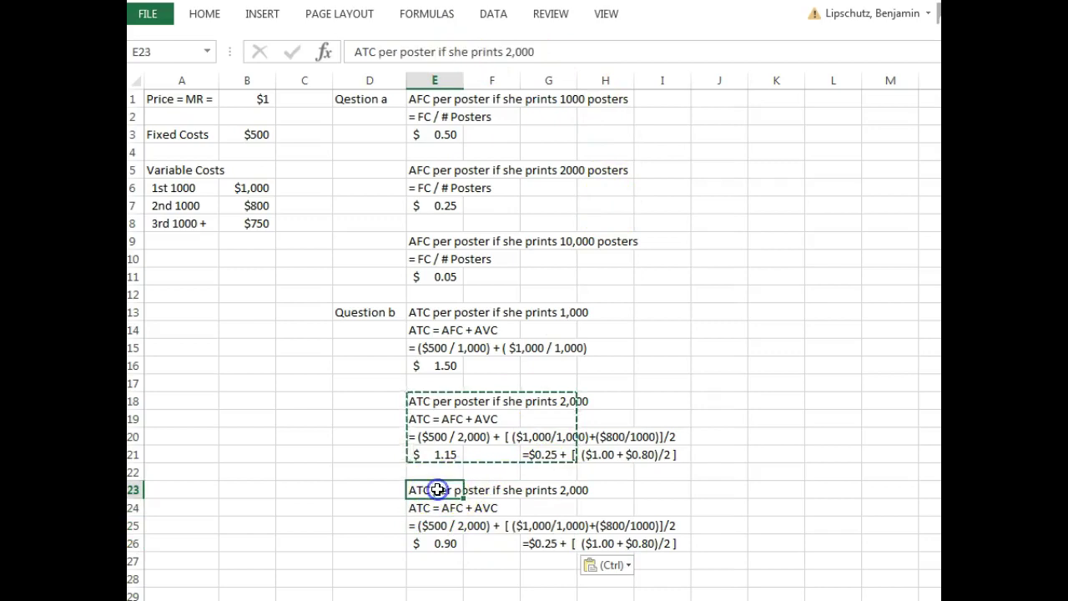
pyautogui.click(512, 52)
pyautogui.press('BackSpace')
pyautogui.write('10')
pyautogui.click(585, 541)
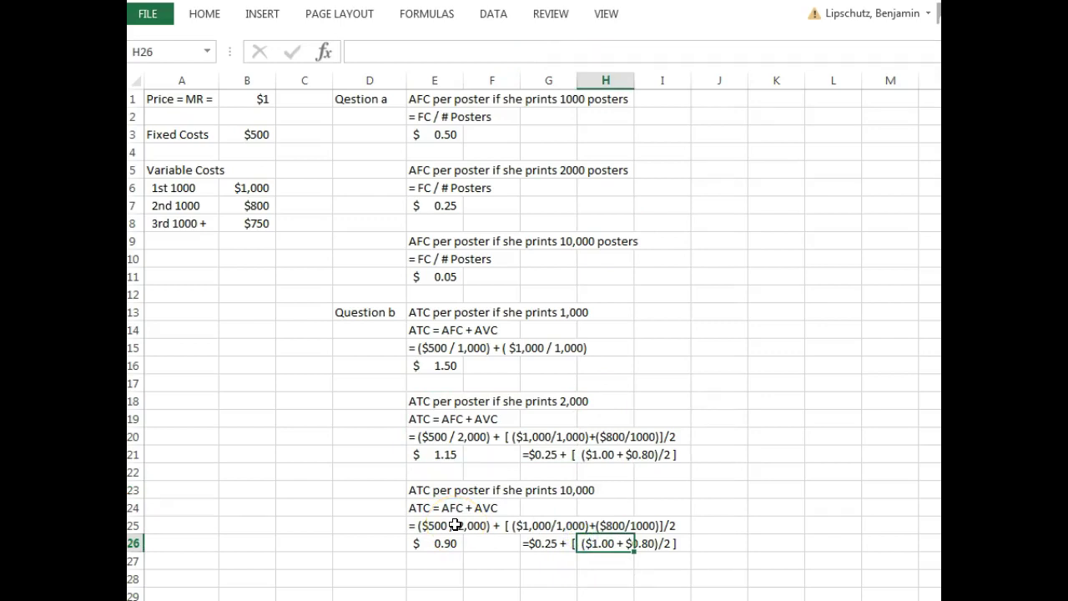
# Change the fixed cost divisor in the E25 text to 10,000.
pyautogui.click(455, 526)
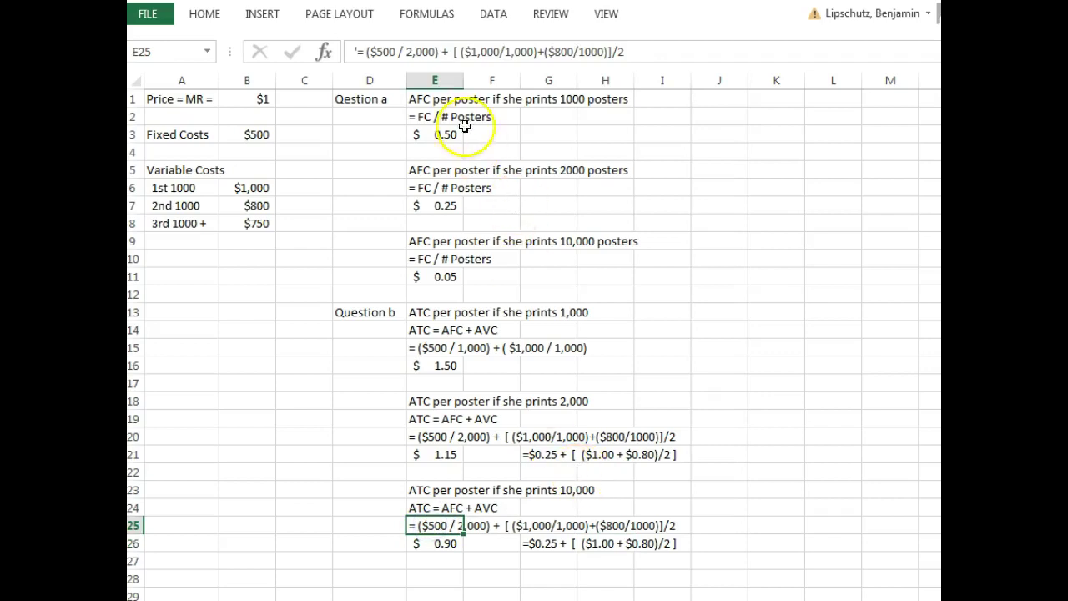
pyautogui.click(410, 51)
pyautogui.press('BackSpace')
pyautogui.write('10')
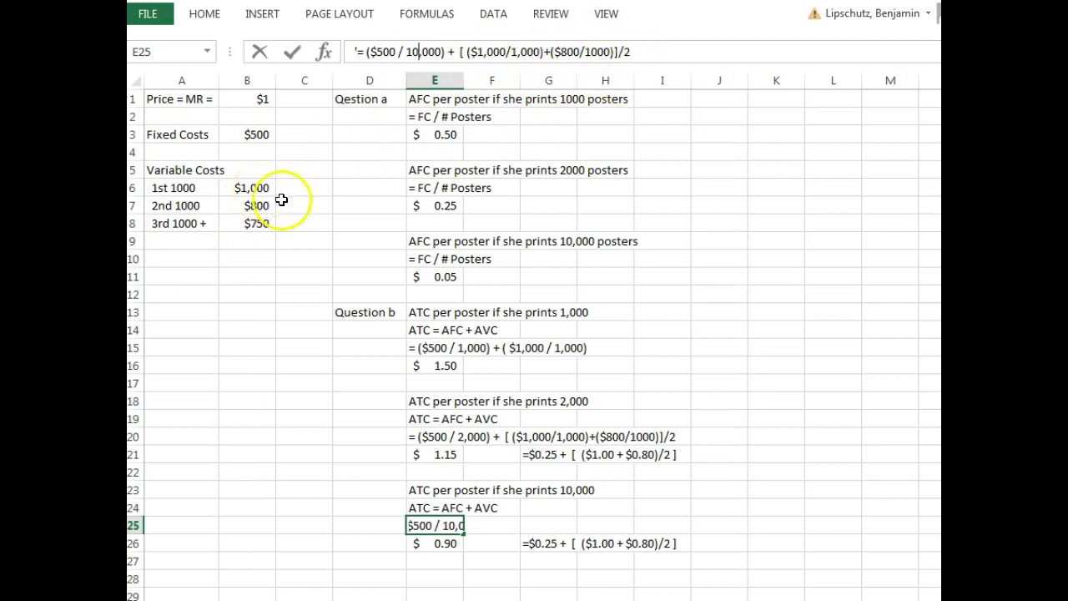
# Add + ((750)/1000)*8) to the variable costs in the E25 text with divisor 10, and clear the copied entries in row 26.
pyautogui.click(619, 52)
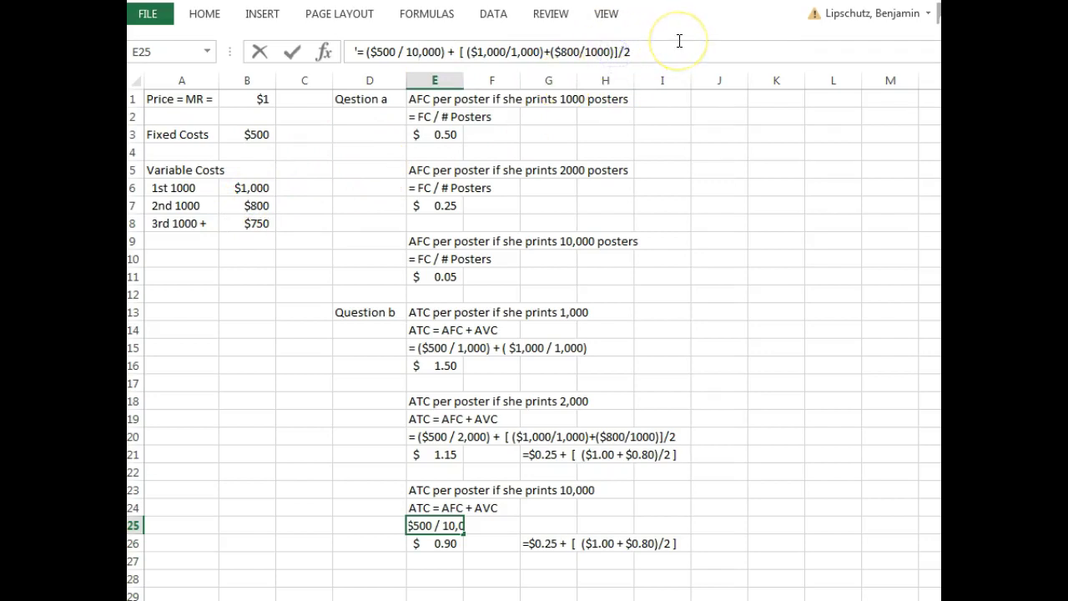
pyautogui.write(') + ((750)/1000))')
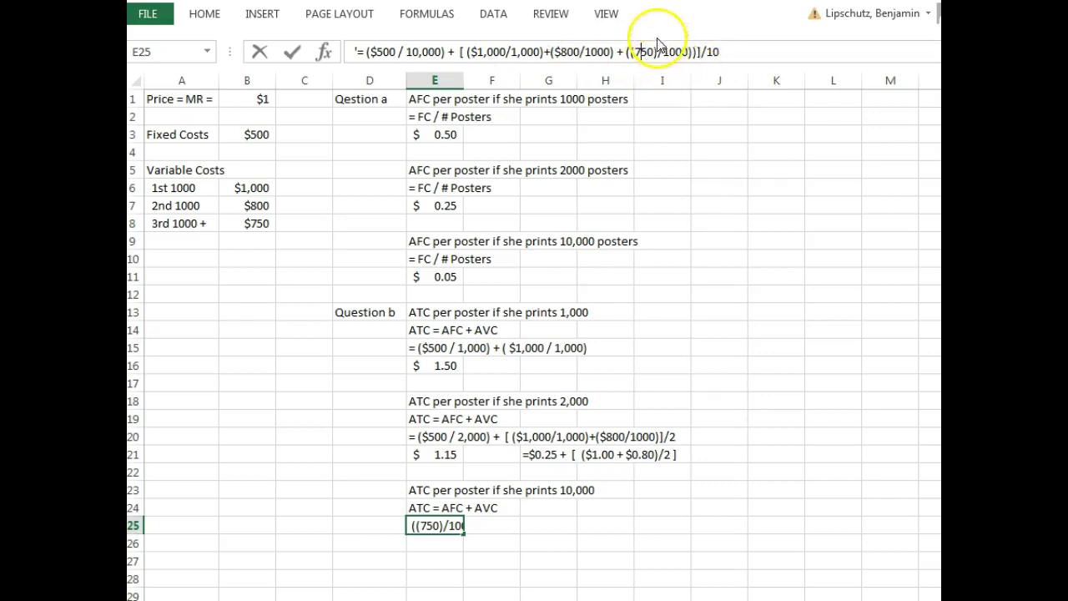
pyautogui.click(693, 51)
pyautogui.press('BackSpace')
pyautogui.write('*8')
pyautogui.write(')')
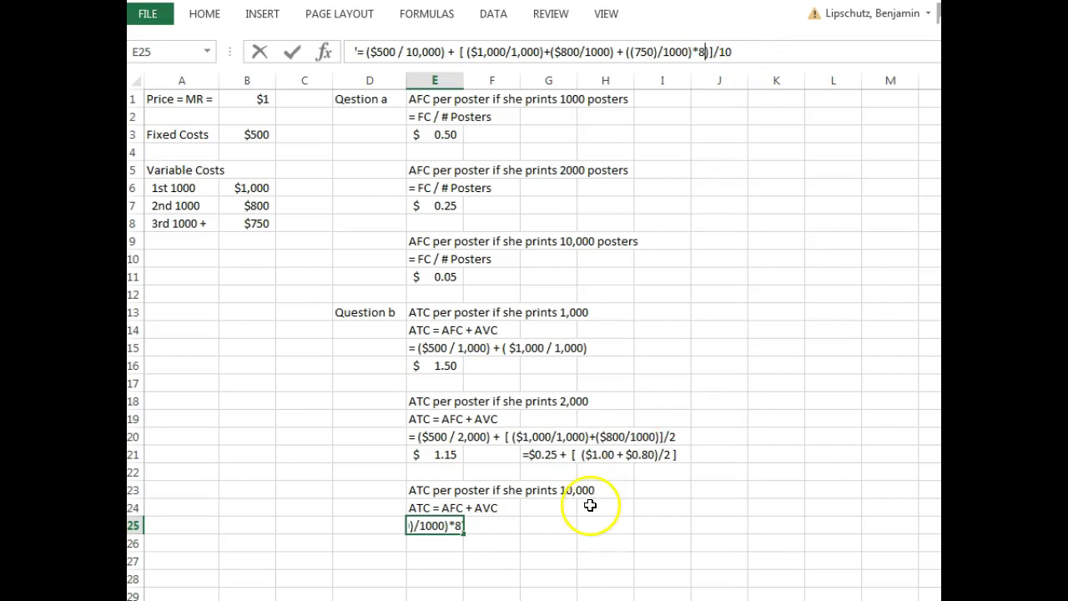
pyautogui.click(439, 544)
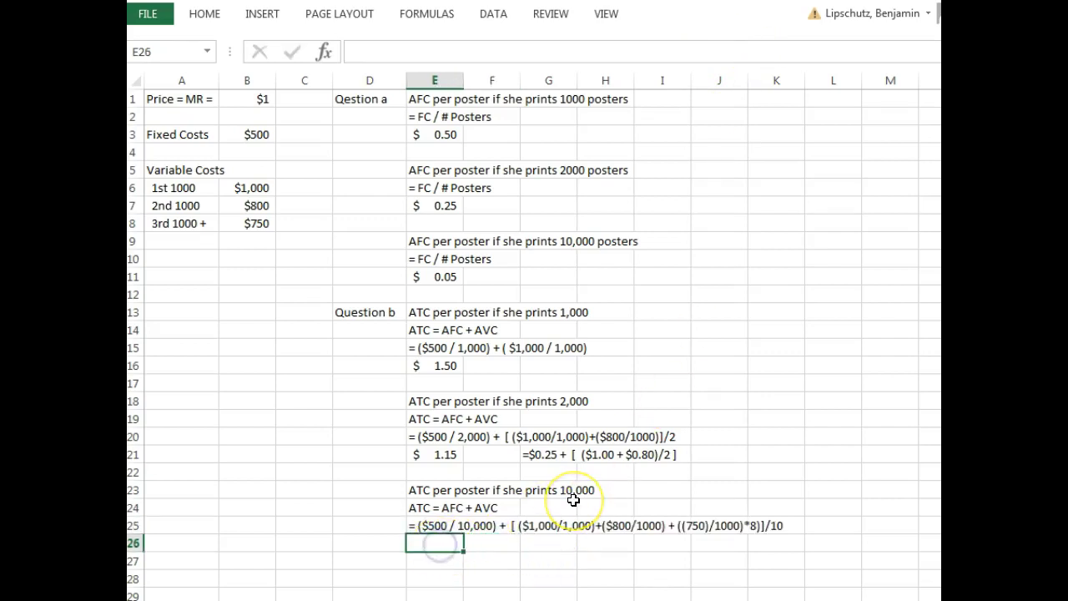
# Calculate the 10,000-poster ATC in E26 with the formula =E11+((1000/1000)+(800/1000)+((750/1000)*8))/10.
pyautogui.write('=')
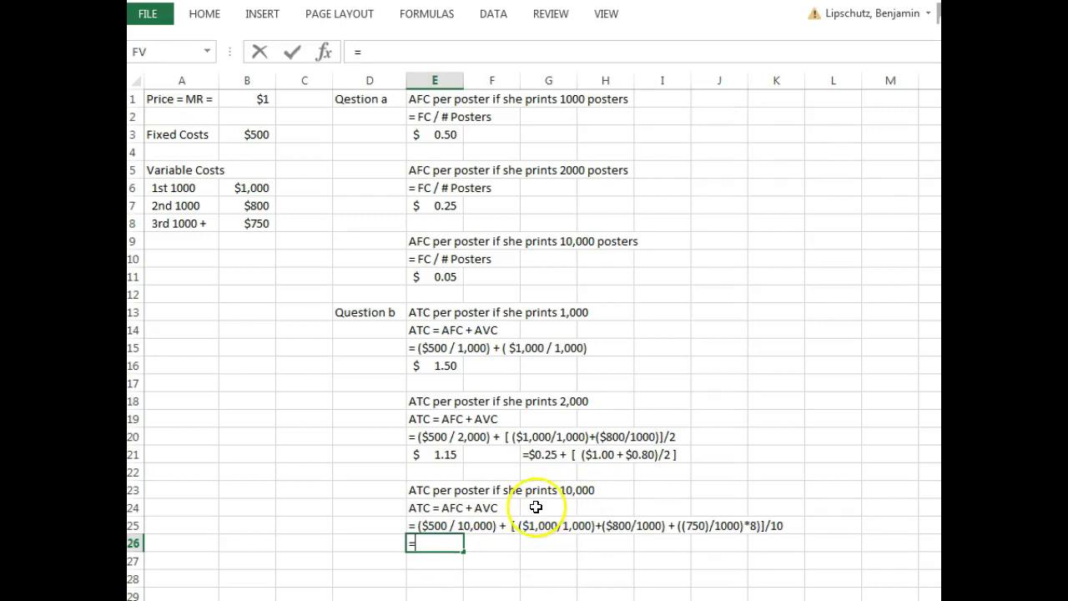
pyautogui.click(442, 277)
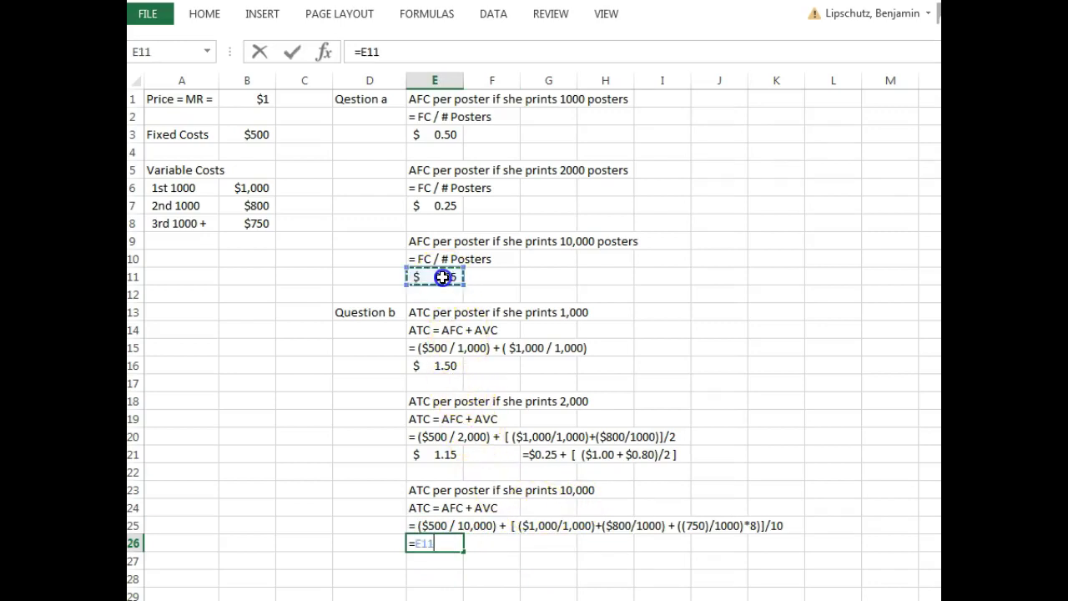
pyautogui.write('+')
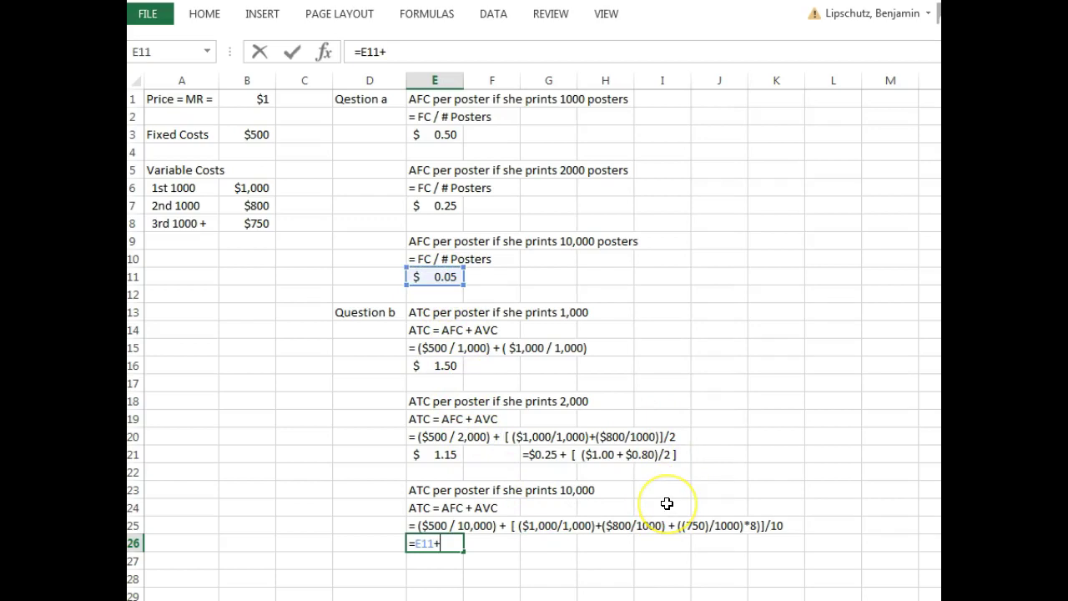
pyautogui.write('((1000/100')
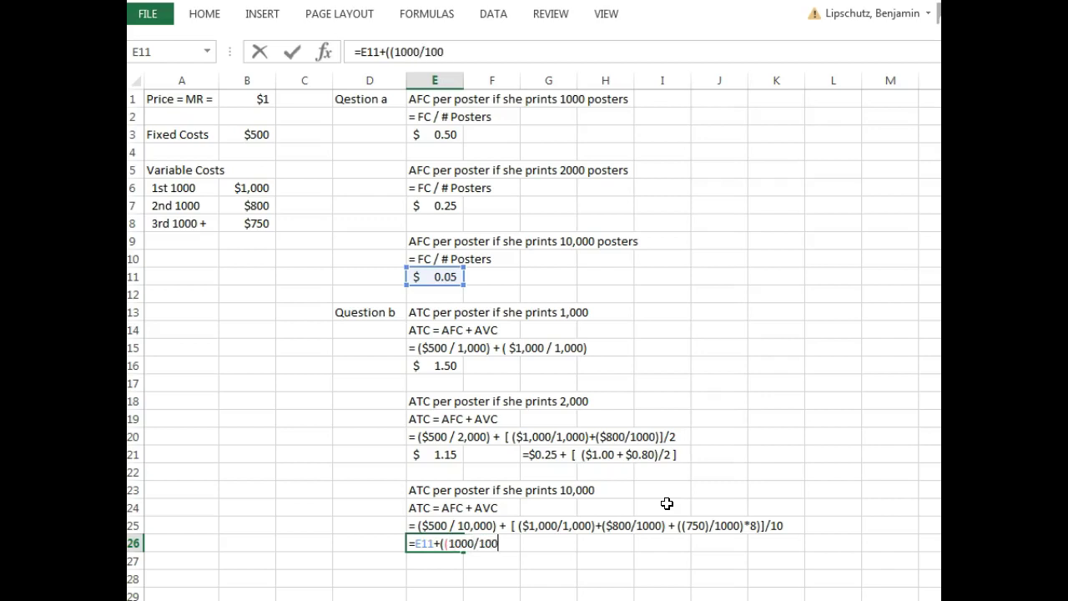
pyautogui.write('0)+(800/1000)')
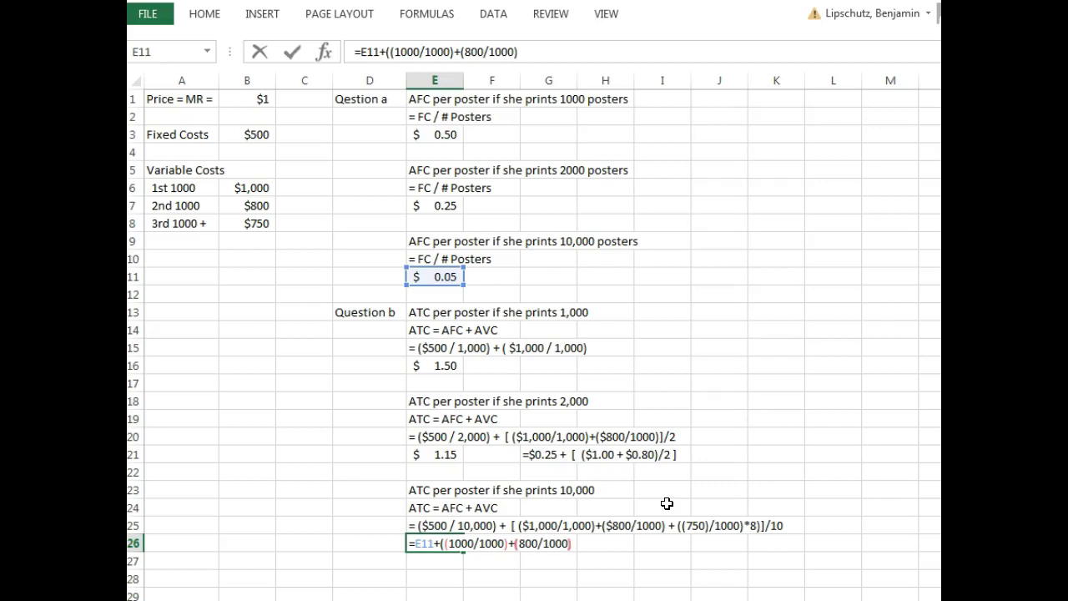
pyautogui.write('+((750/1000)*8)')
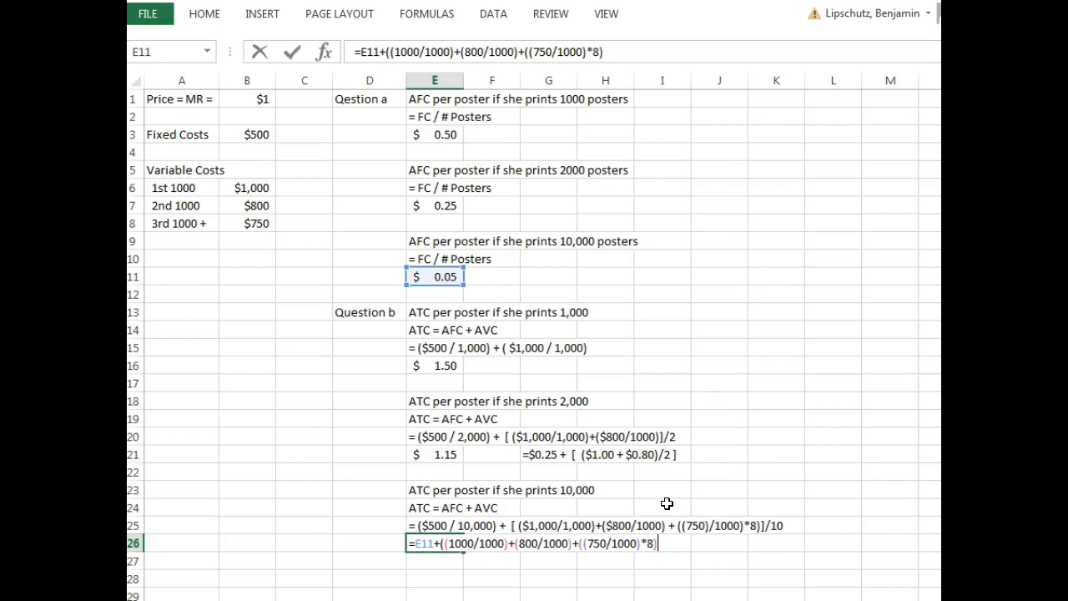
pyautogui.write(')/10)')
pyautogui.press('Return')
pyautogui.press('Return')
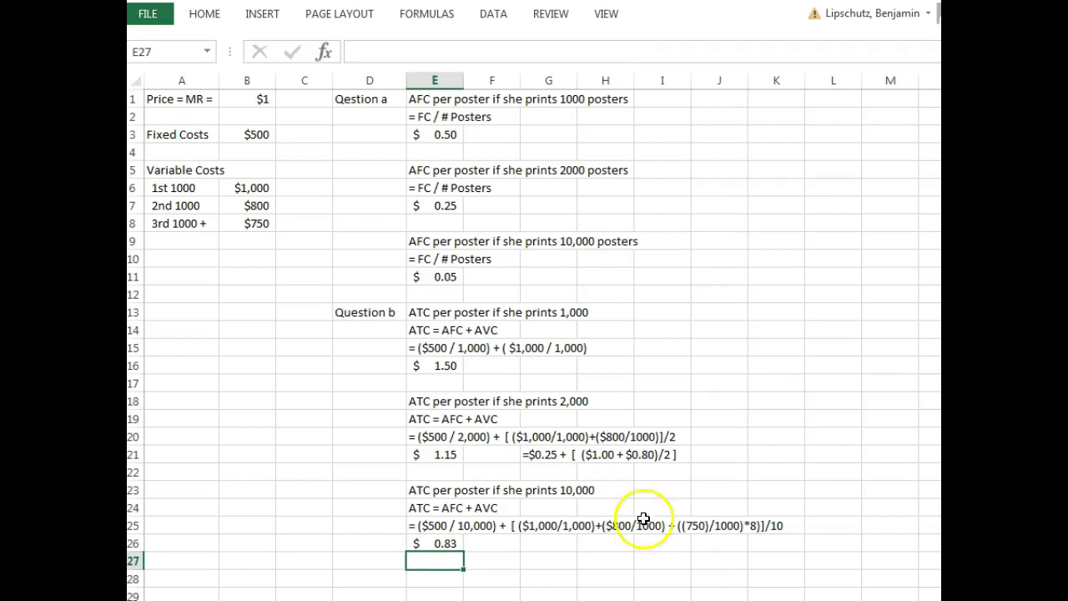
pyautogui.click(452, 543)
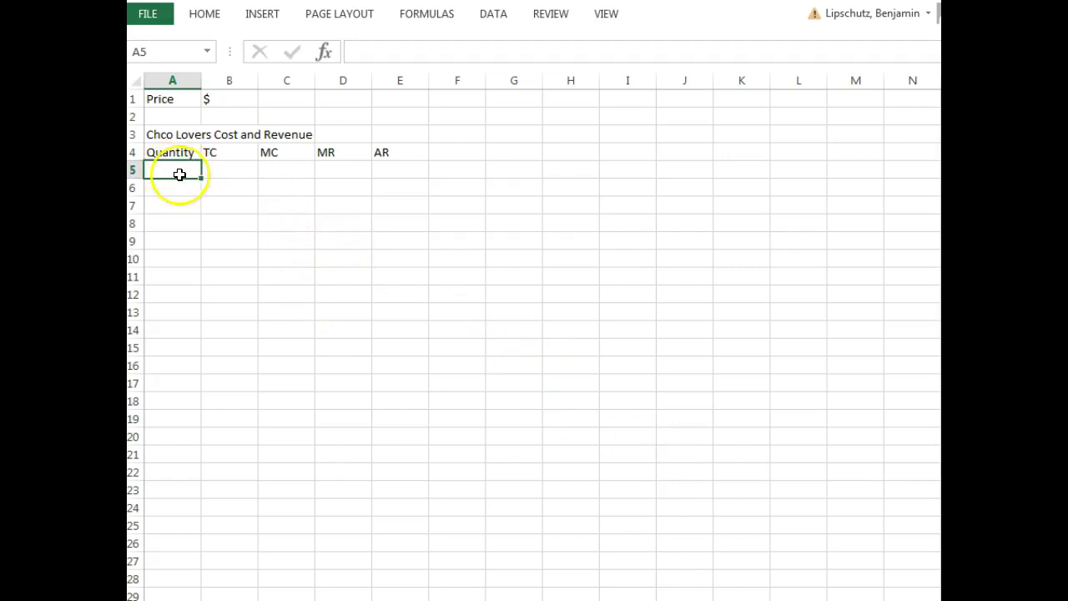
# Fill the Quantity column of the Chco Lovers table, A5:A10, with 10, 15, 20, 25, 30 and 35.
pyautogui.write('10')
pyautogui.press('Return')
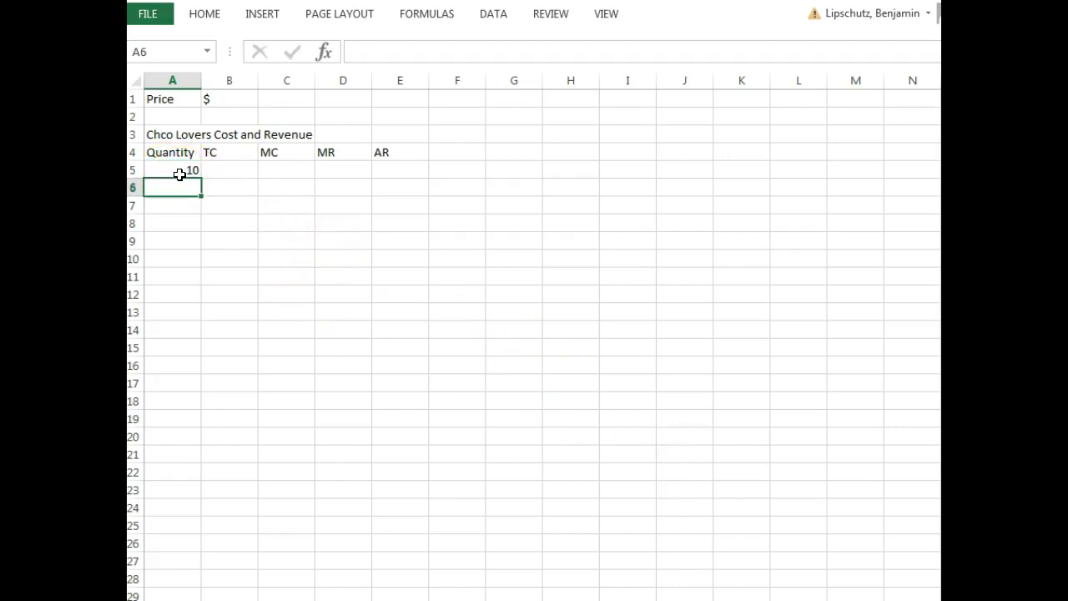
pyautogui.write('15')
pyautogui.press('Return')
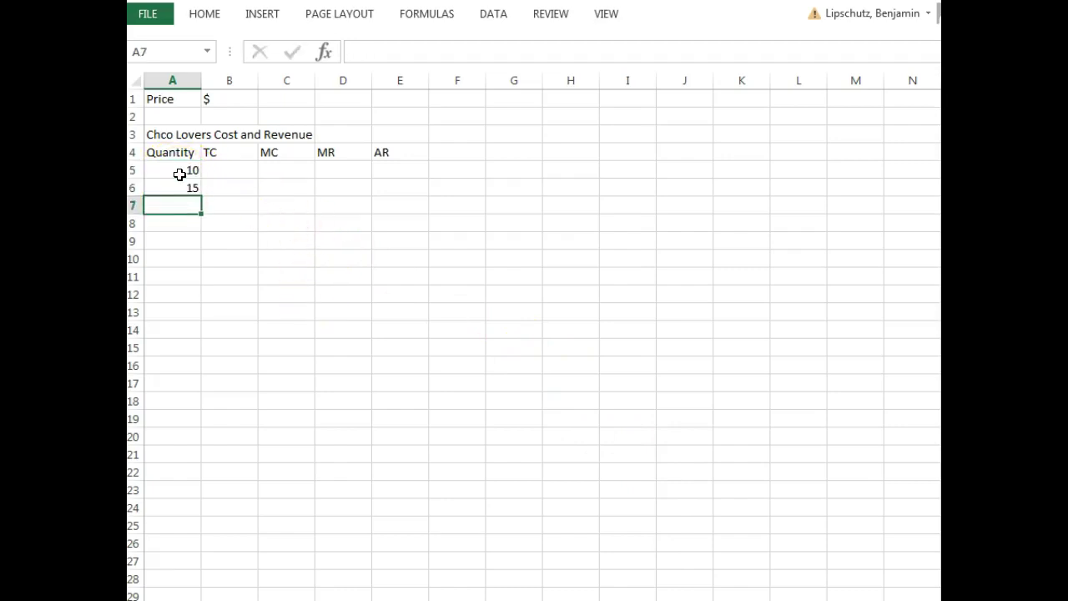
pyautogui.write('20')
pyautogui.press('Return')
pyautogui.write('25')
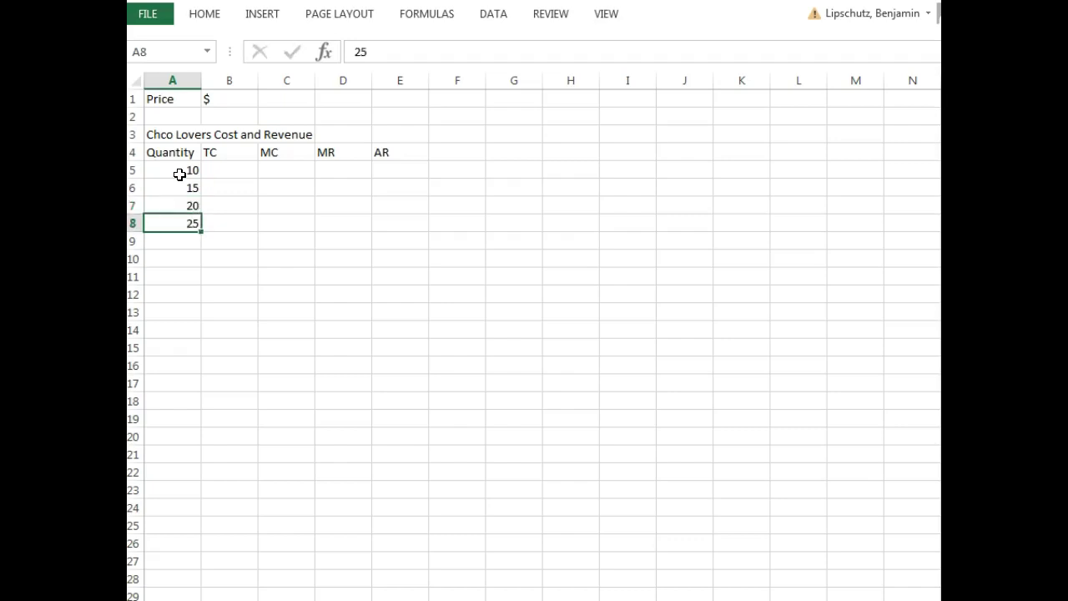
pyautogui.press('Return')
pyautogui.write('30')
pyautogui.press('Return')
pyautogui.write('35')
pyautogui.press('Tab')
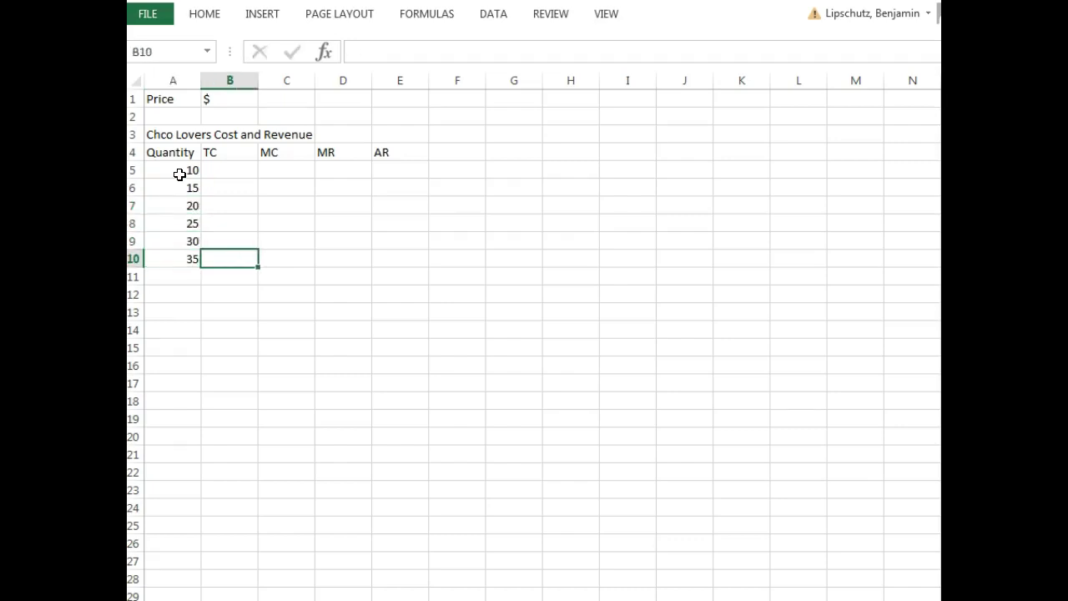
# Enter the TC values 65, 82, 102, 127, 162 and 207 in B5:B10.
pyautogui.click(227, 171)
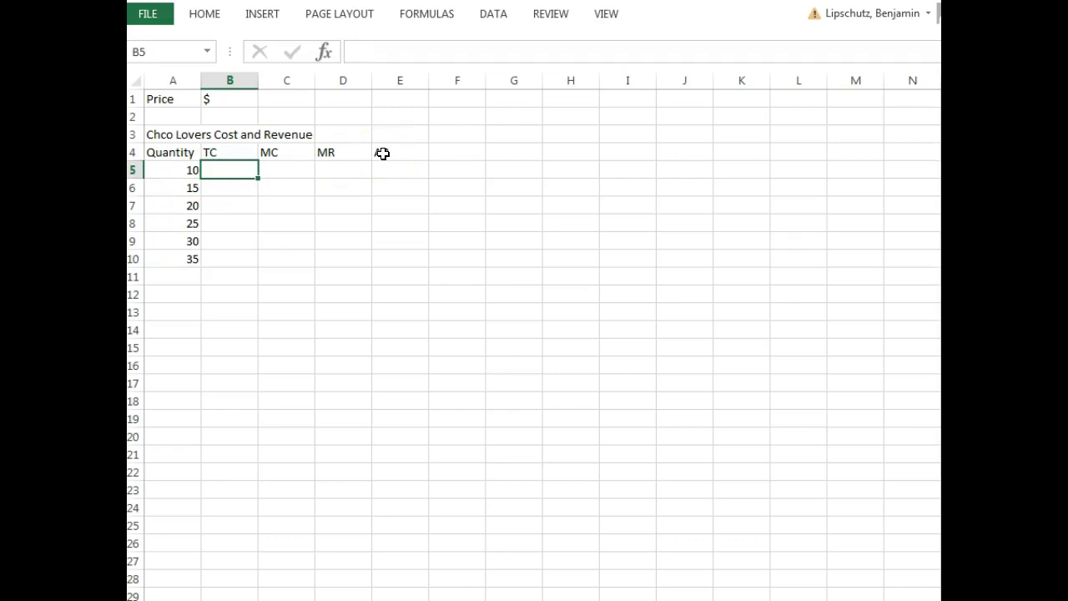
pyautogui.write('65')
pyautogui.press('Return')
pyautogui.write('82')
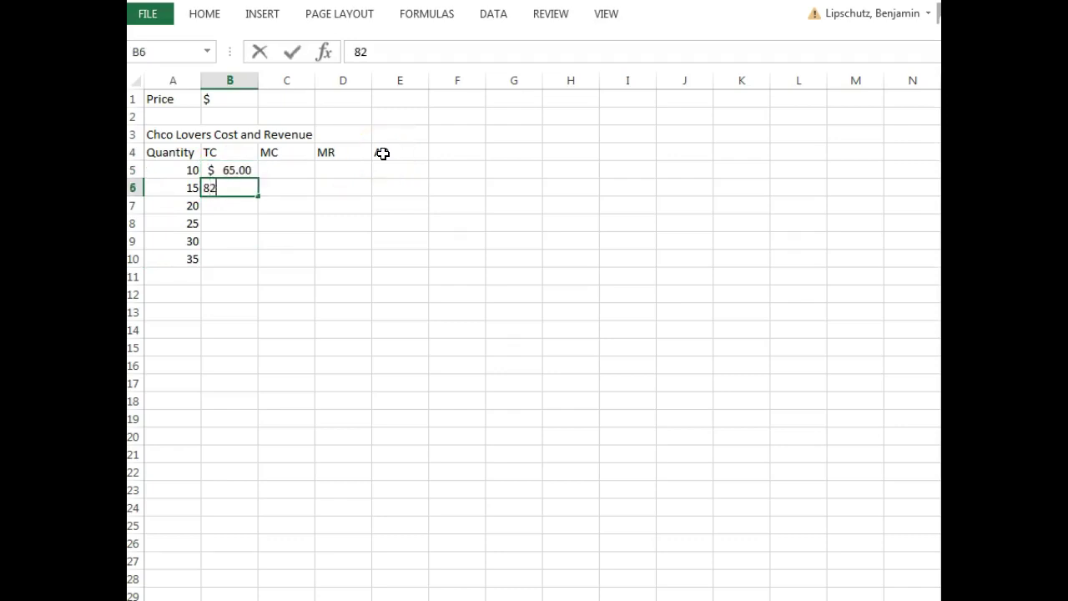
pyautogui.press('Return')
pyautogui.write('102')
pyautogui.press('Return')
pyautogui.write('127')
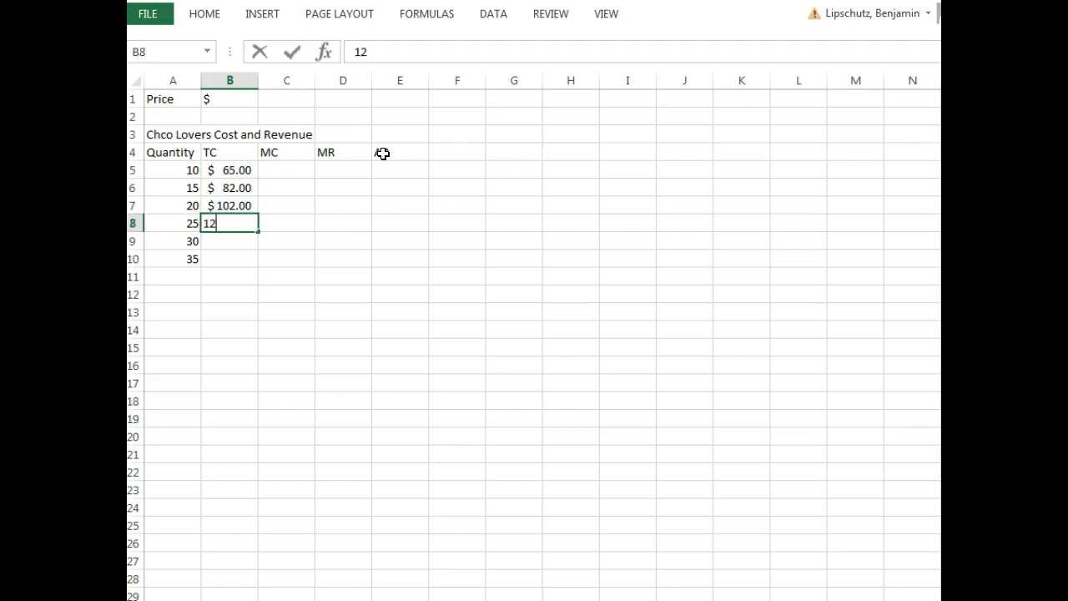
pyautogui.press('Return')
pyautogui.write('162')
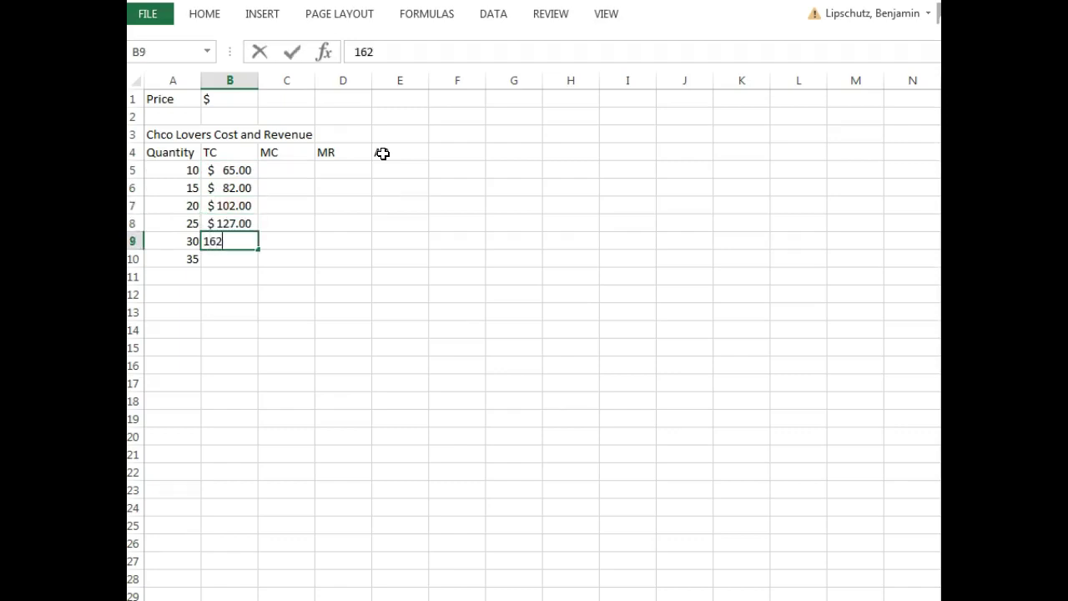
pyautogui.press('Return')
pyautogui.write('207')
pyautogui.press('Return')
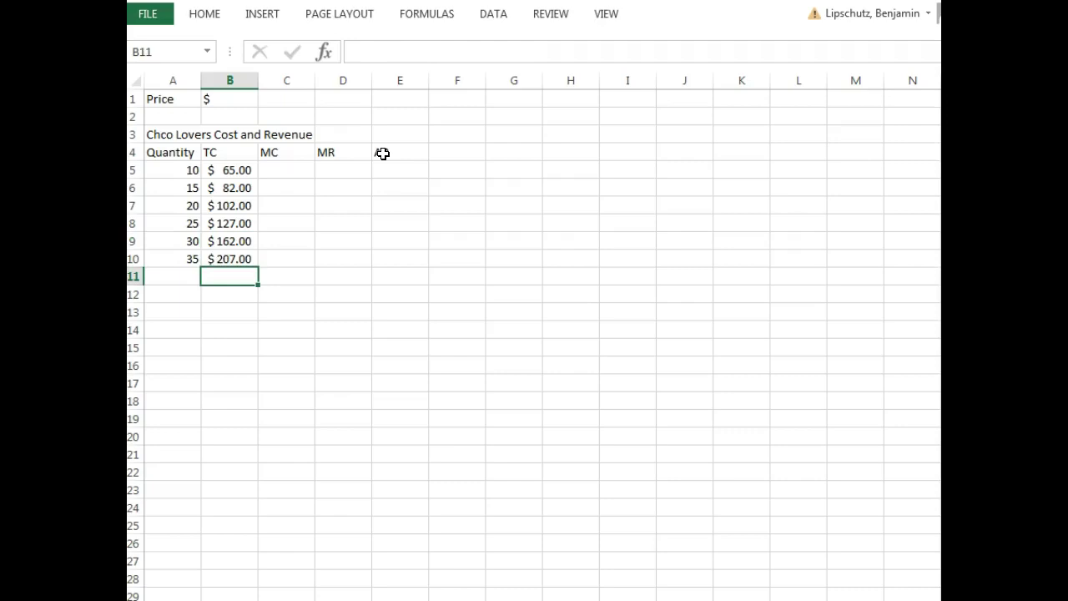
# Enter the MC values 4, 3.5, 4, 5, 7 and 9 in C5:C10.
pyautogui.click(308, 170)
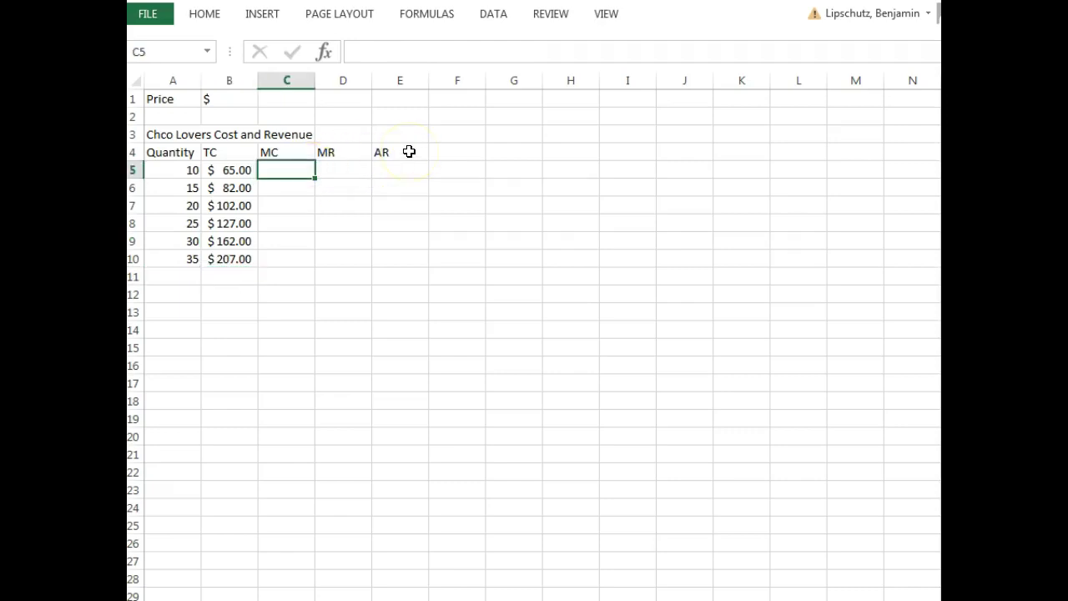
pyautogui.write('4')
pyautogui.press('Return')
pyautogui.write('3.5')
pyautogui.press('Return')
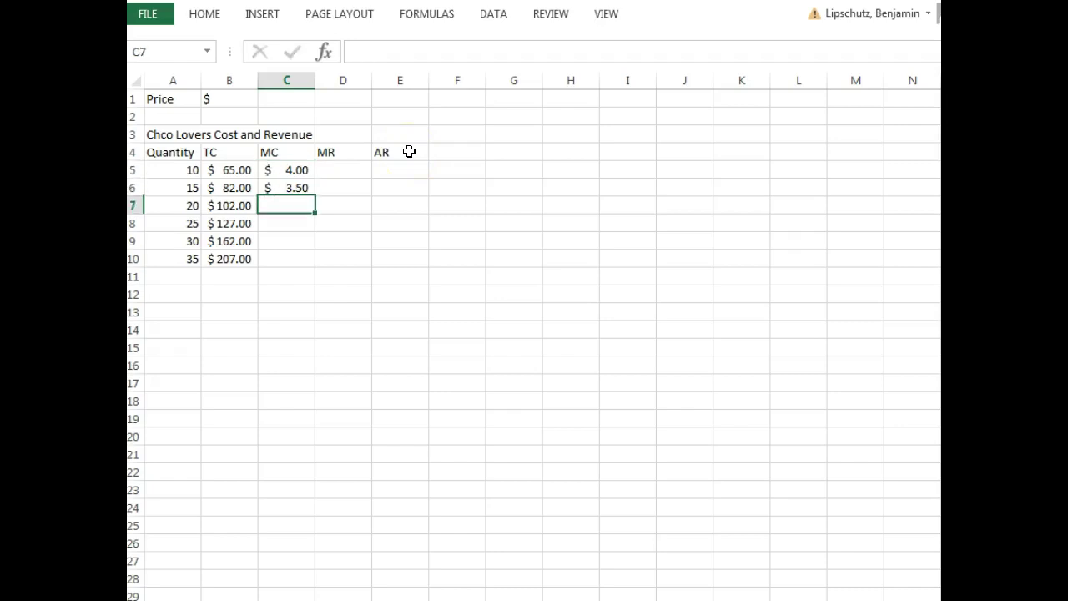
pyautogui.write('4')
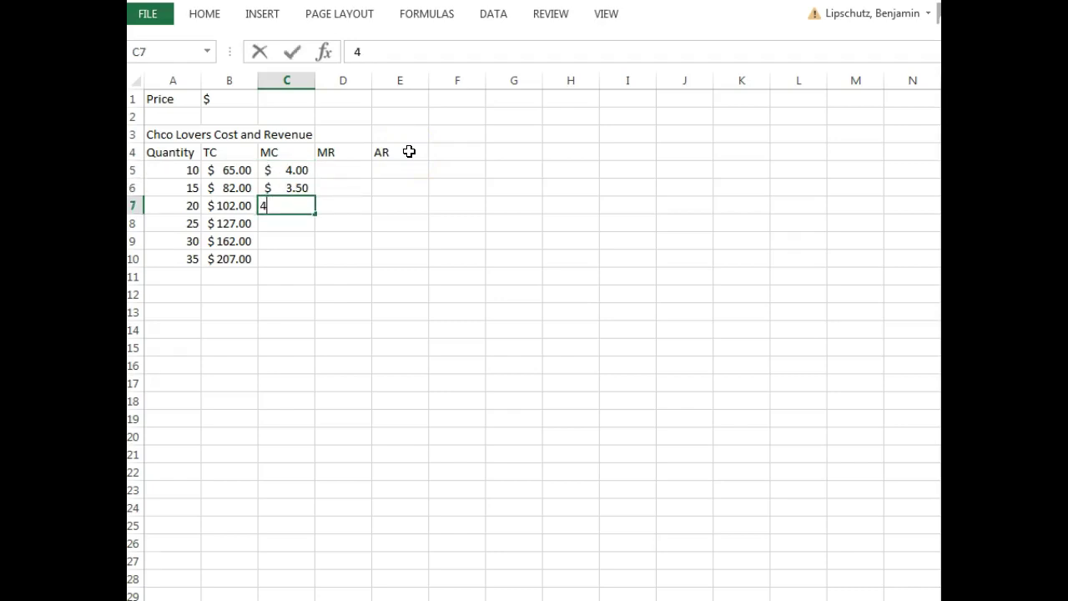
pyautogui.press('Return')
pyautogui.write('5')
pyautogui.press('Return')
pyautogui.write('7')
pyautogui.press('Return')
pyautogui.write('9')
pyautogui.click(409, 151)
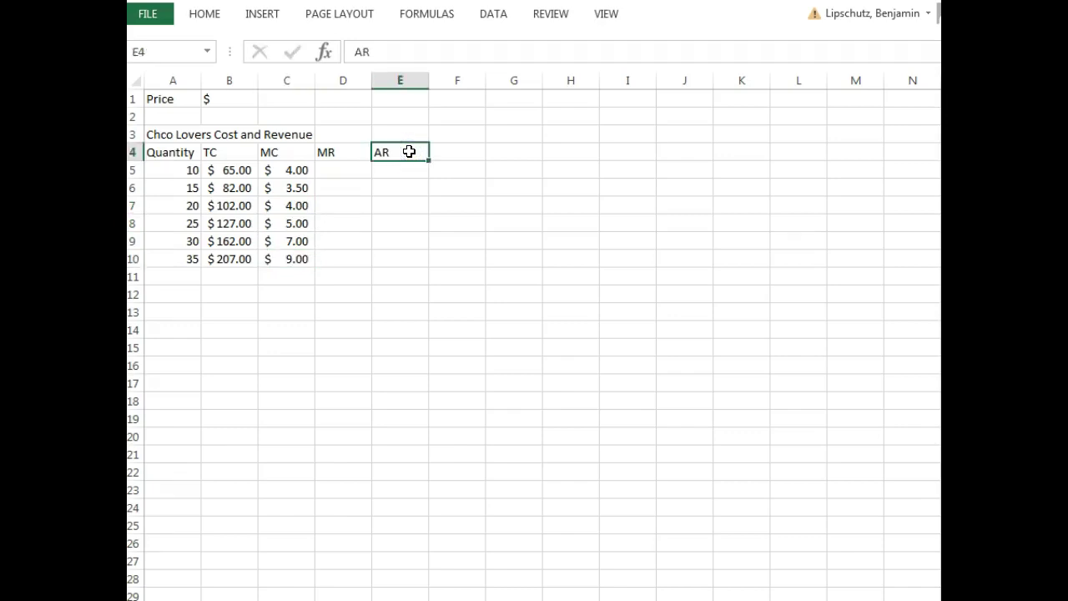
# Set the price in B1 to 5 and format it as a dollar amount with two decimals.
pyautogui.click(241, 98)
pyautogui.write('5')
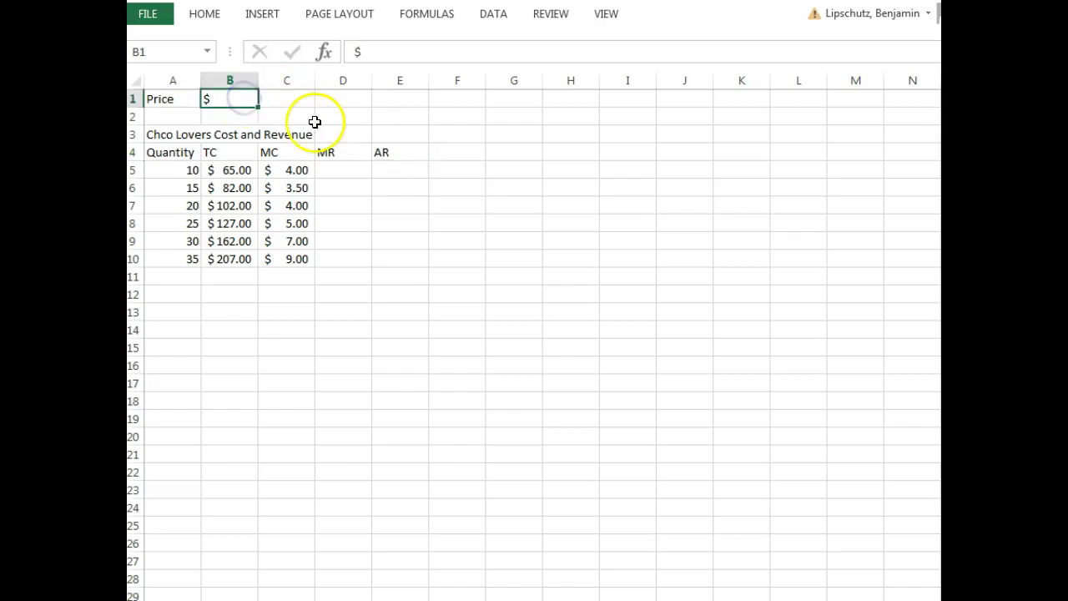
pyautogui.click(470, 360)
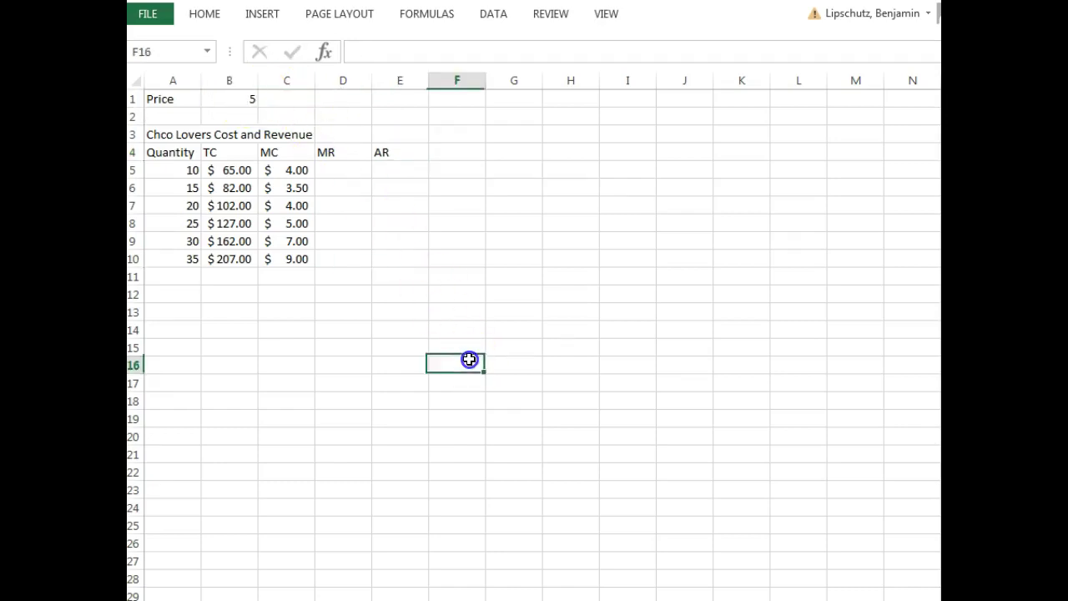
pyautogui.rightClick(248, 100)
pyautogui.click(394, 49)
pyautogui.click(437, 381)
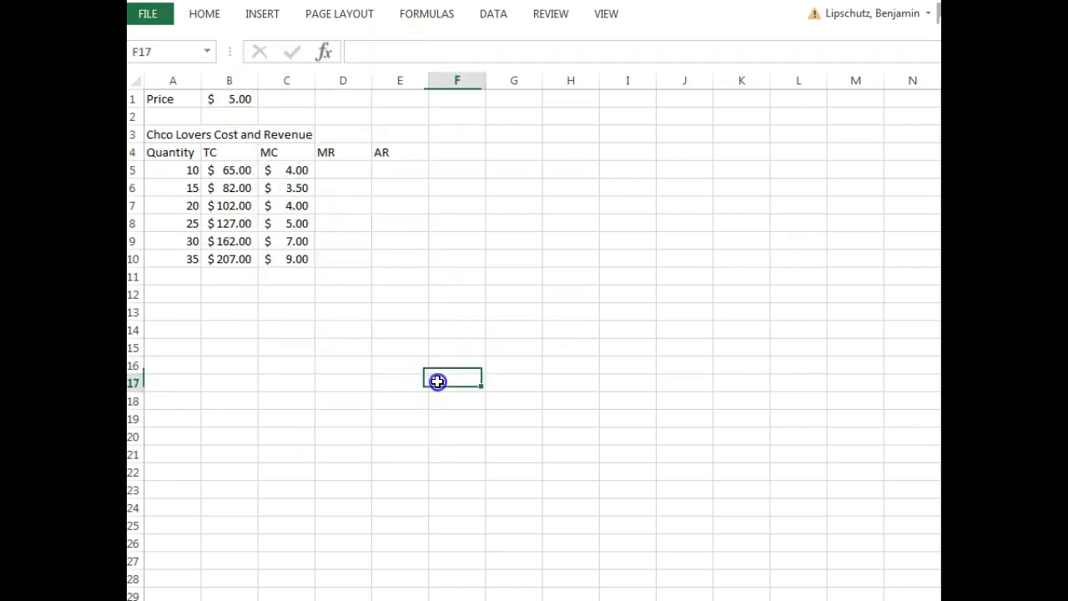
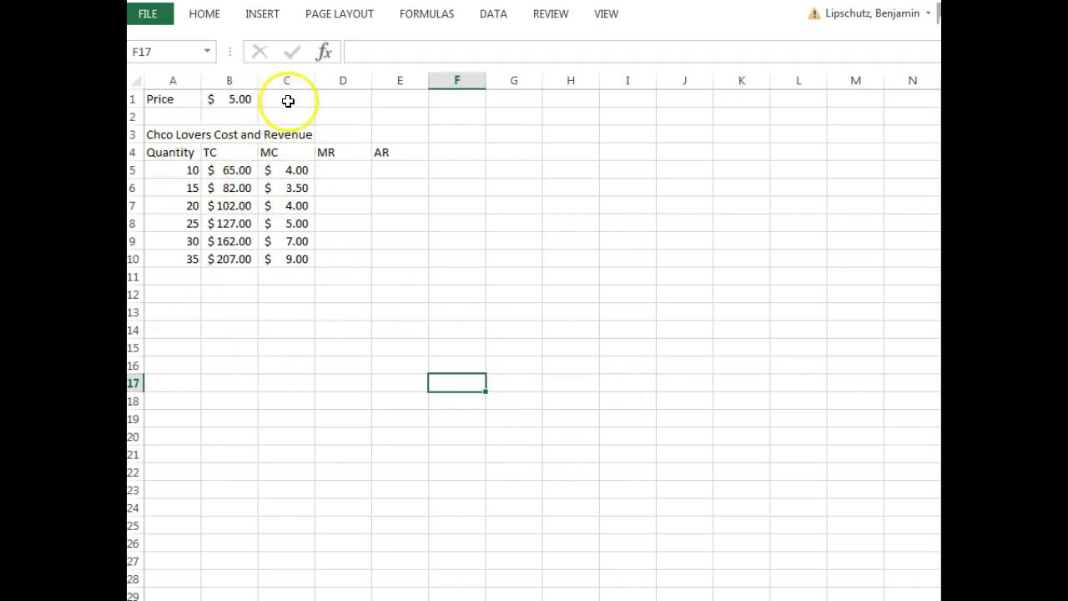
# Link the first two MR cells, D5 and D6, to the price with the formula =B1.
pyautogui.click(359, 171)
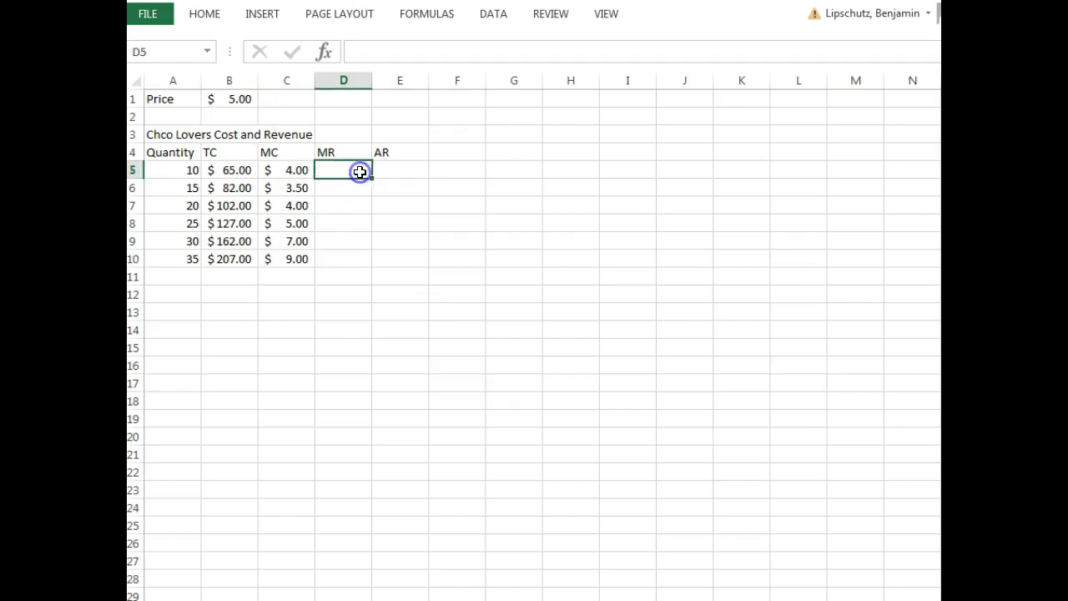
pyautogui.write('=')
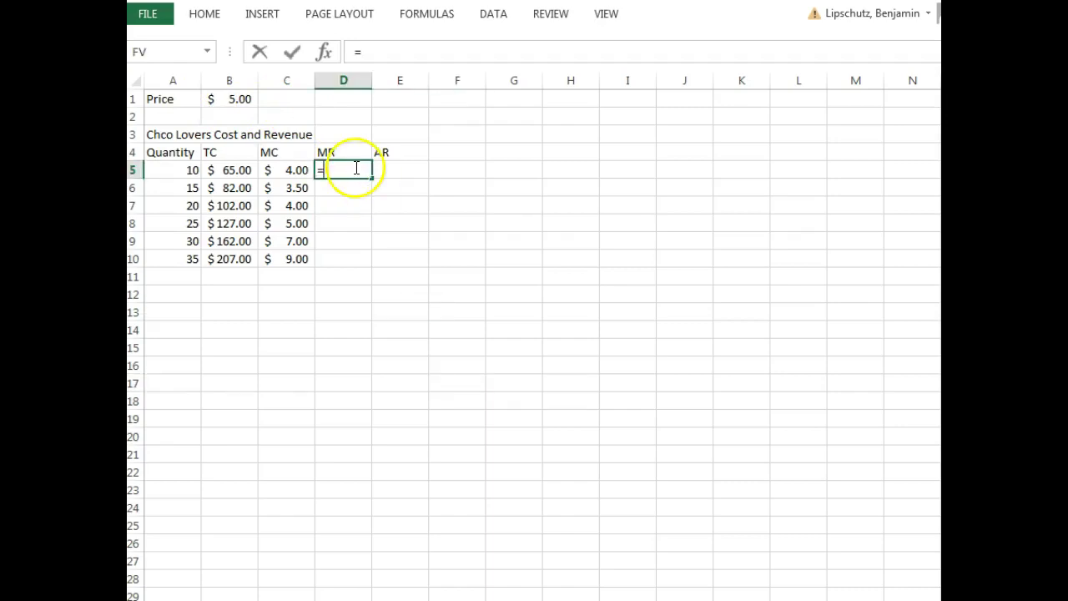
pyautogui.click(234, 101)
pyautogui.press('Return')
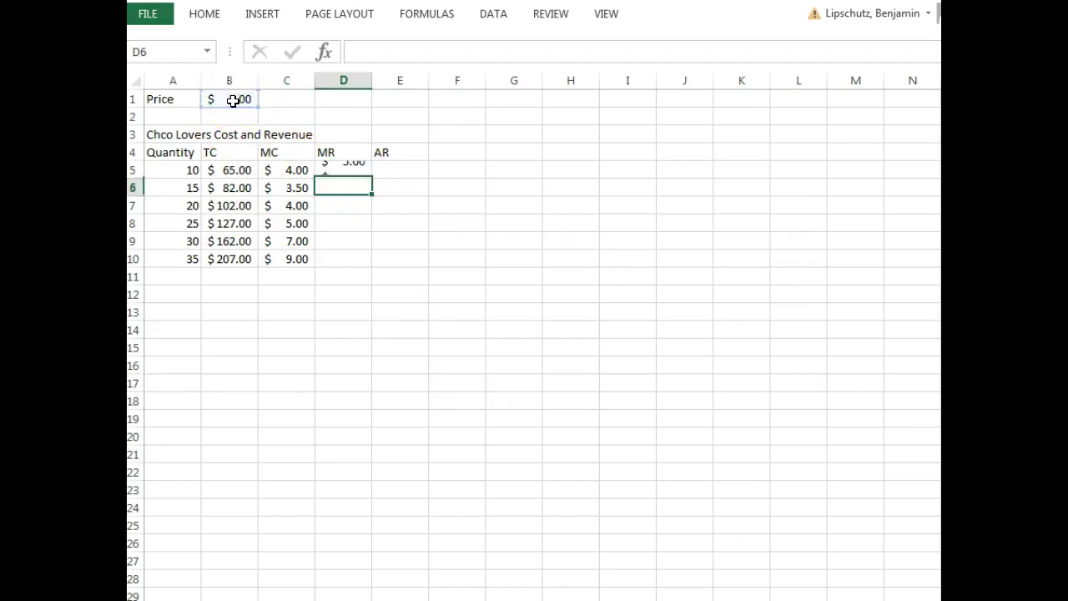
pyautogui.click(356, 170)
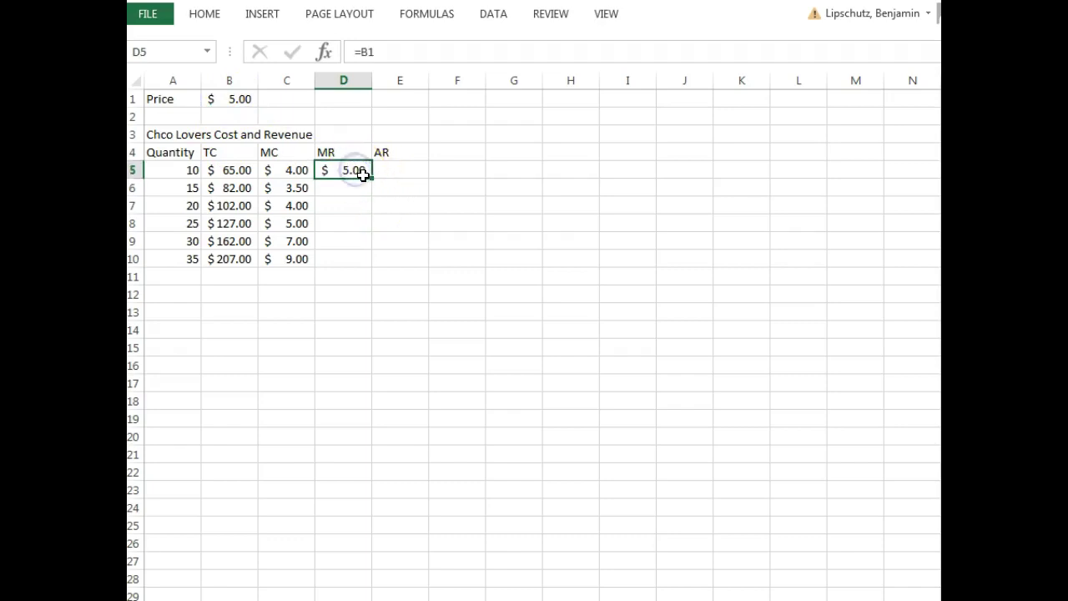
pyautogui.click(365, 188)
pyautogui.write('=')
pyautogui.click(229, 101)
pyautogui.press('Return')
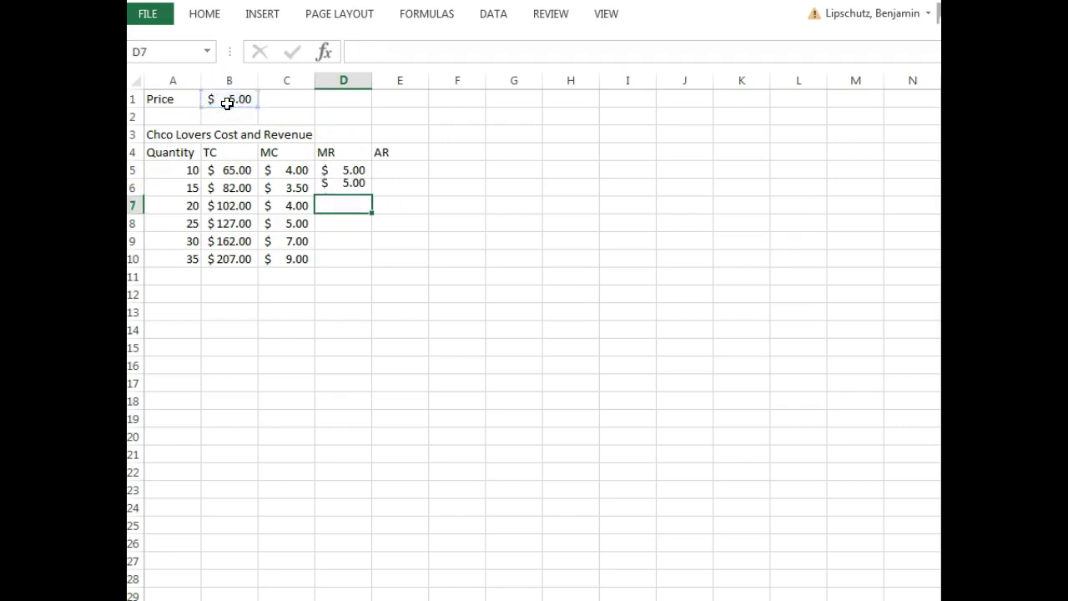
# Try to fill the MR formulas from D5:D6 down through D10.
pyautogui.moveTo(330, 169); pyautogui.dragTo(367, 262)
pyautogui.click(331, 365)
pyautogui.click(359, 191)
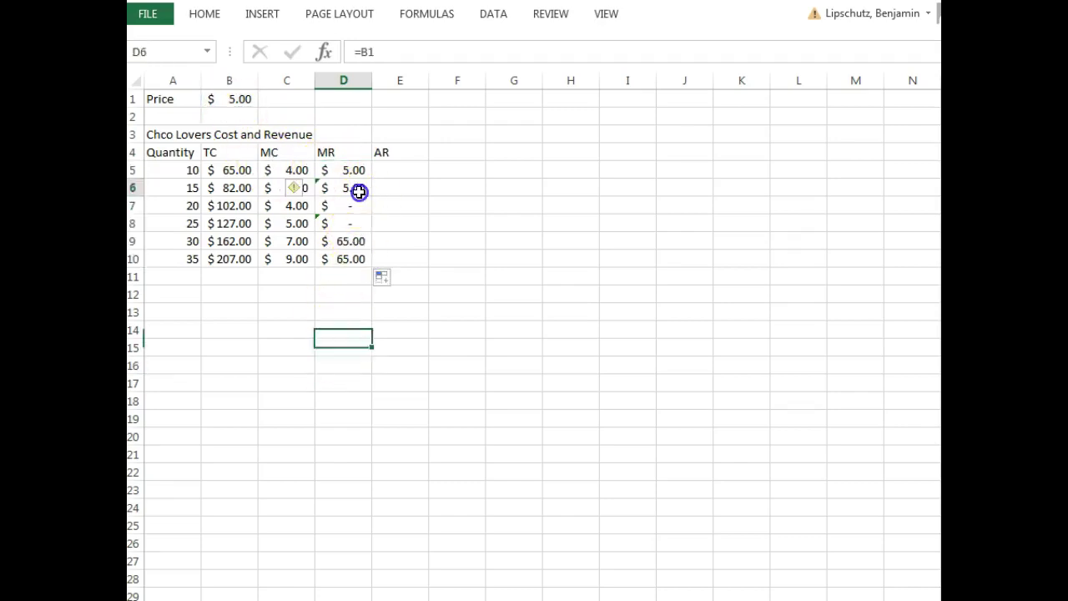
# Link each of the remaining MR cells, D7 through D10, to the price with the formula =B1.
pyautogui.click(358, 209)
pyautogui.write('=')
pyautogui.click(250, 101)
pyautogui.press('Return')
pyautogui.write('=')
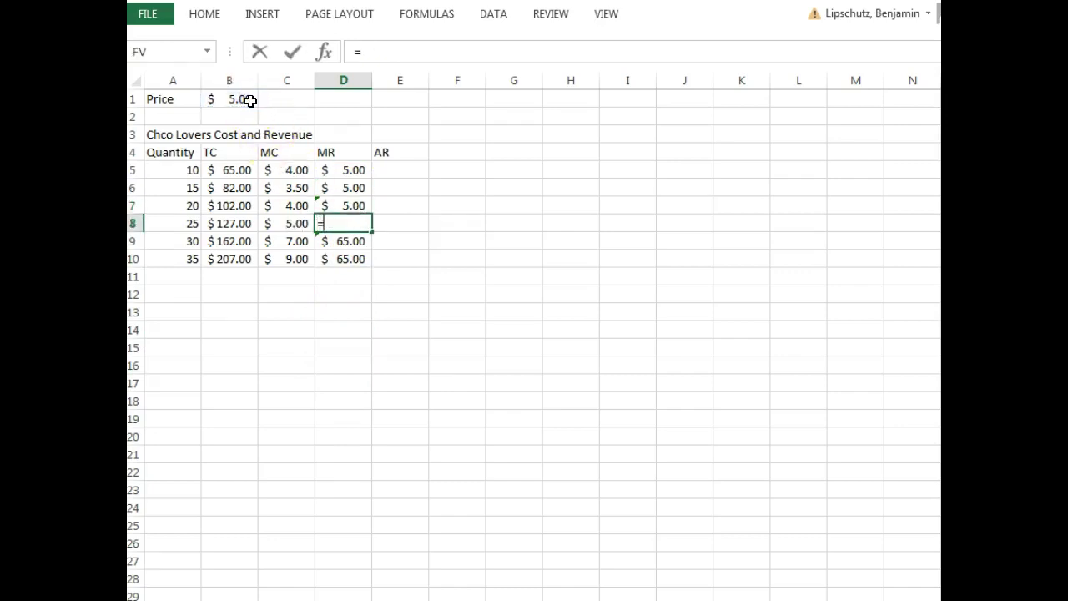
pyautogui.click(228, 99)
pyautogui.press('Return')
pyautogui.write('=')
pyautogui.click(222, 101)
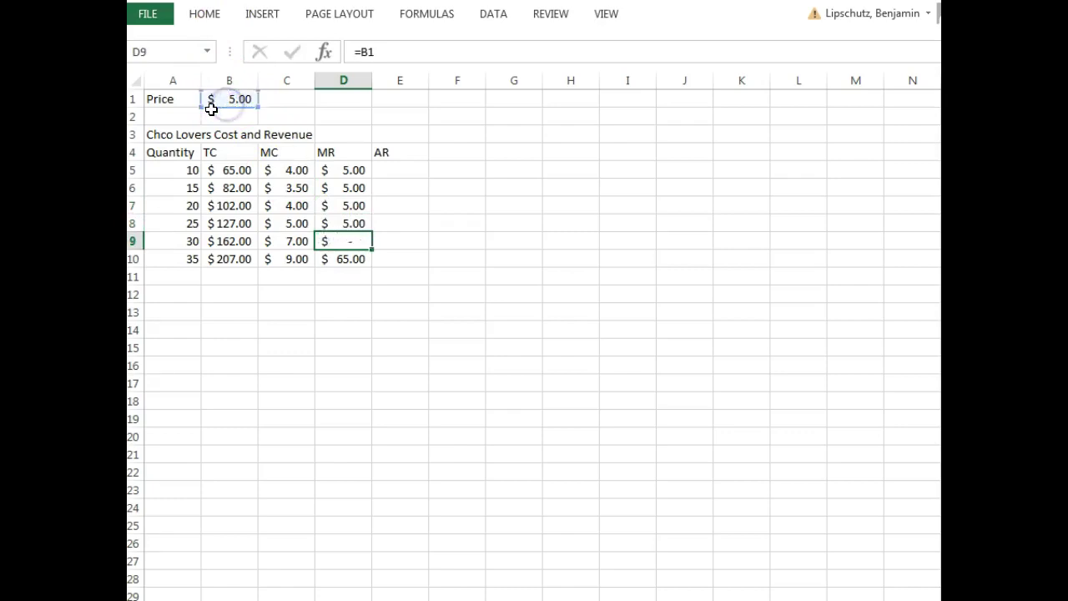
pyautogui.press('Return')
pyautogui.write('=')
pyautogui.click(237, 101)
pyautogui.press('Return')
pyautogui.click(470, 343)
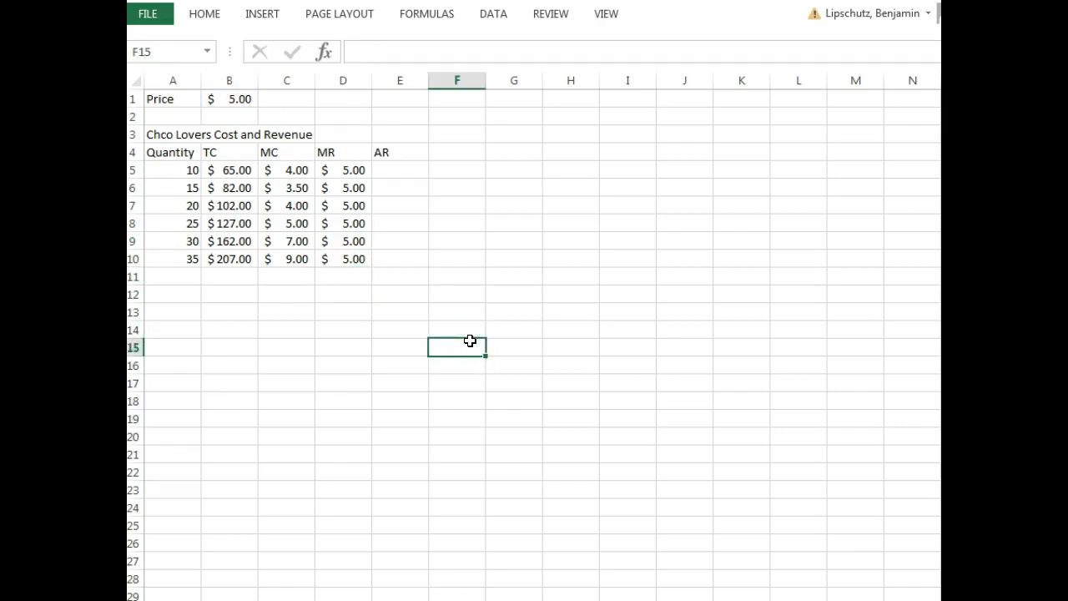
# Set the first AR cell, E5, equal to D5 and fill the formula down through E10.
pyautogui.click(395, 168)
pyautogui.write('=')
pyautogui.click(336, 168)
pyautogui.press('Return')
pyautogui.click(413, 168)
pyautogui.moveTo(431, 179); pyautogui.dragTo(424, 260)
pyautogui.click(409, 325)
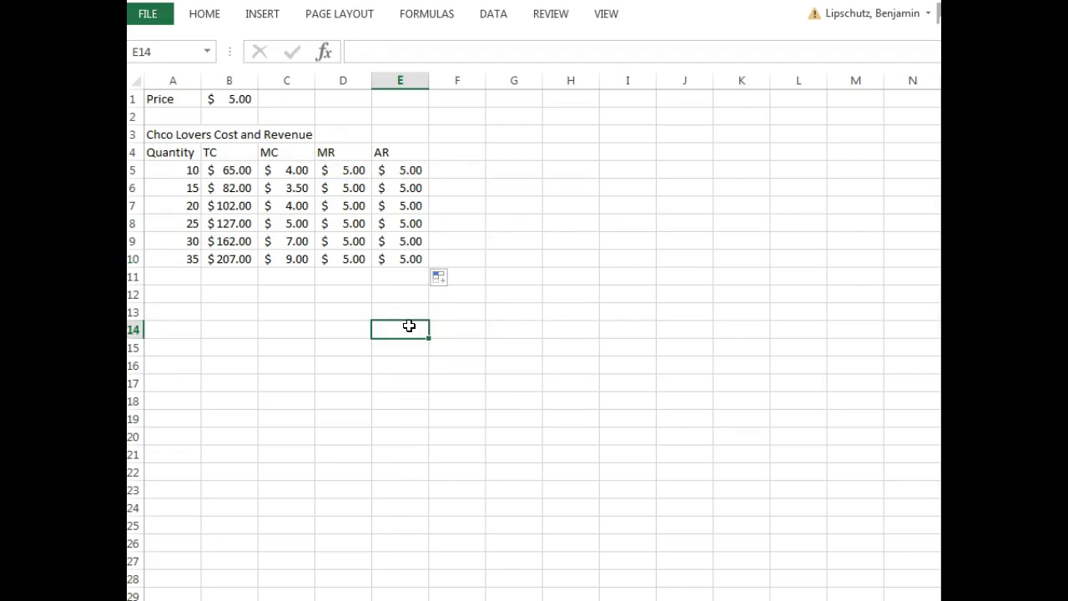
pyautogui.click(411, 323)
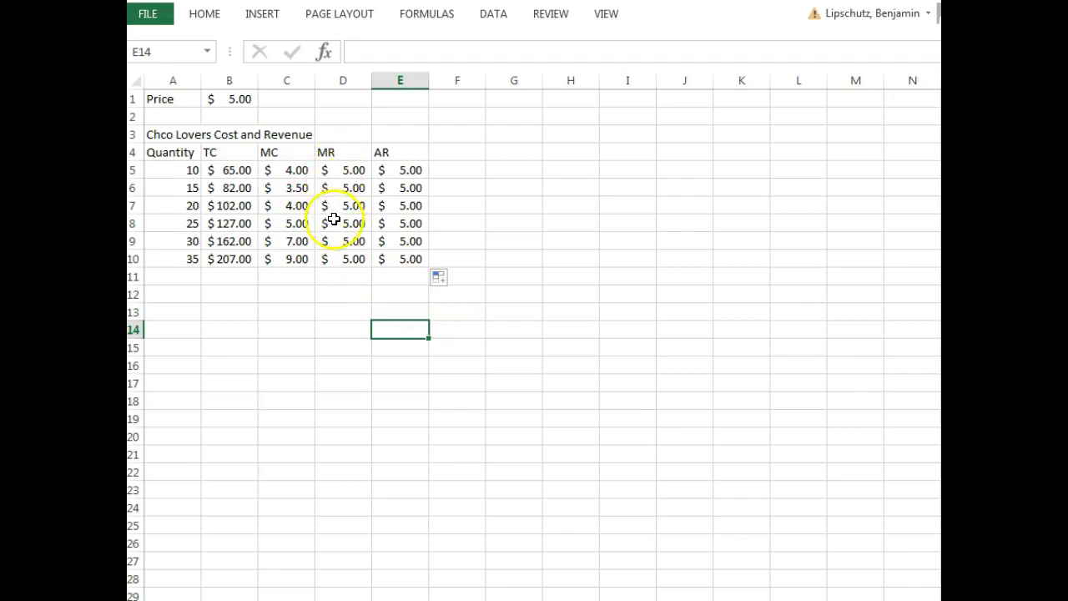
pyautogui.moveTo(298, 225); pyautogui.dragTo(340, 223)
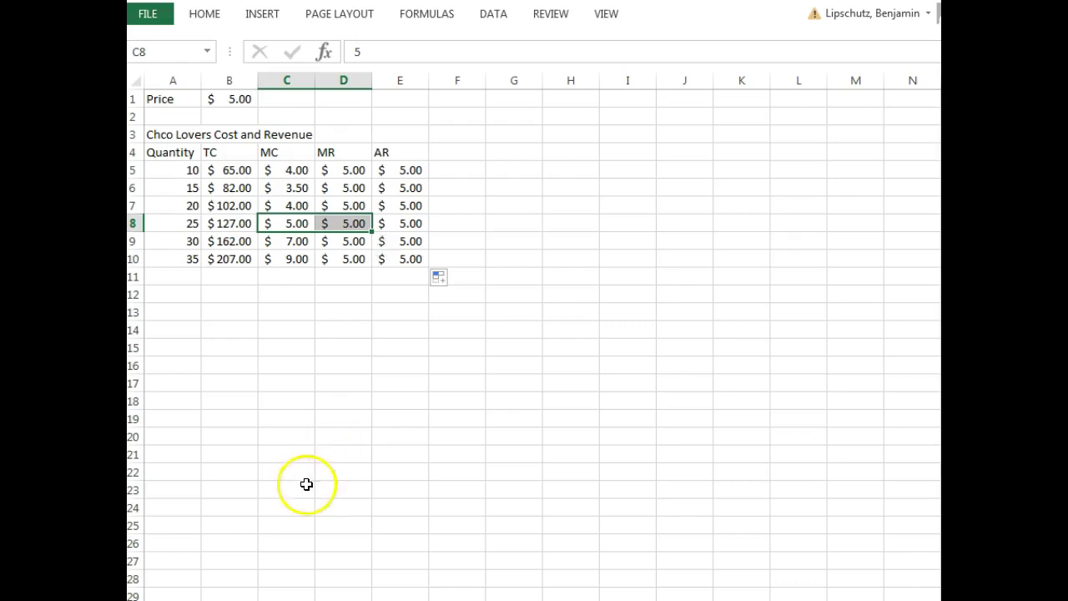
pyautogui.click(307, 403)
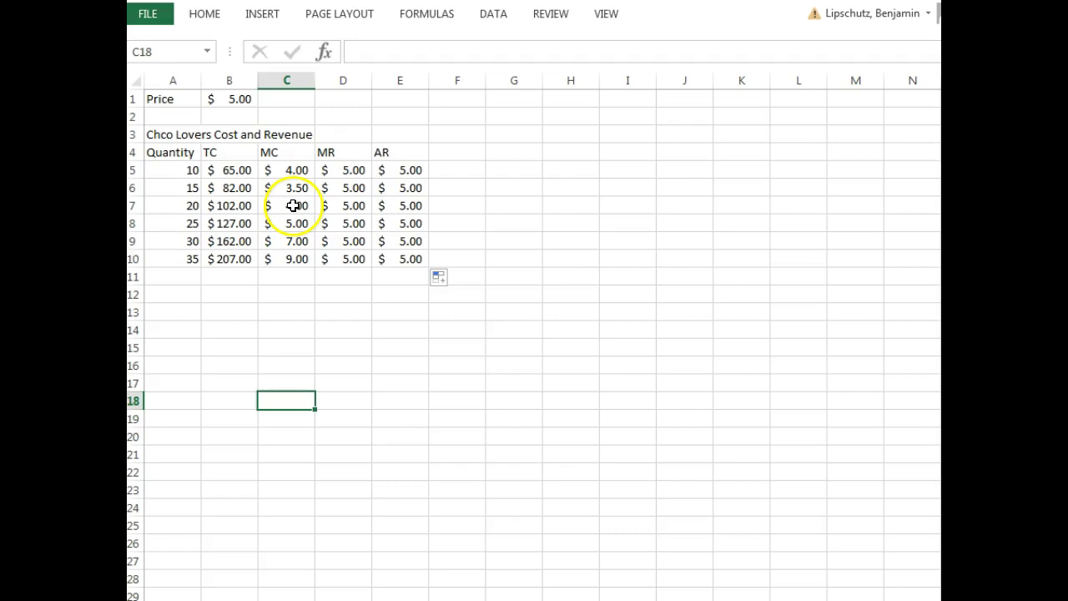
pyautogui.click(273, 319)
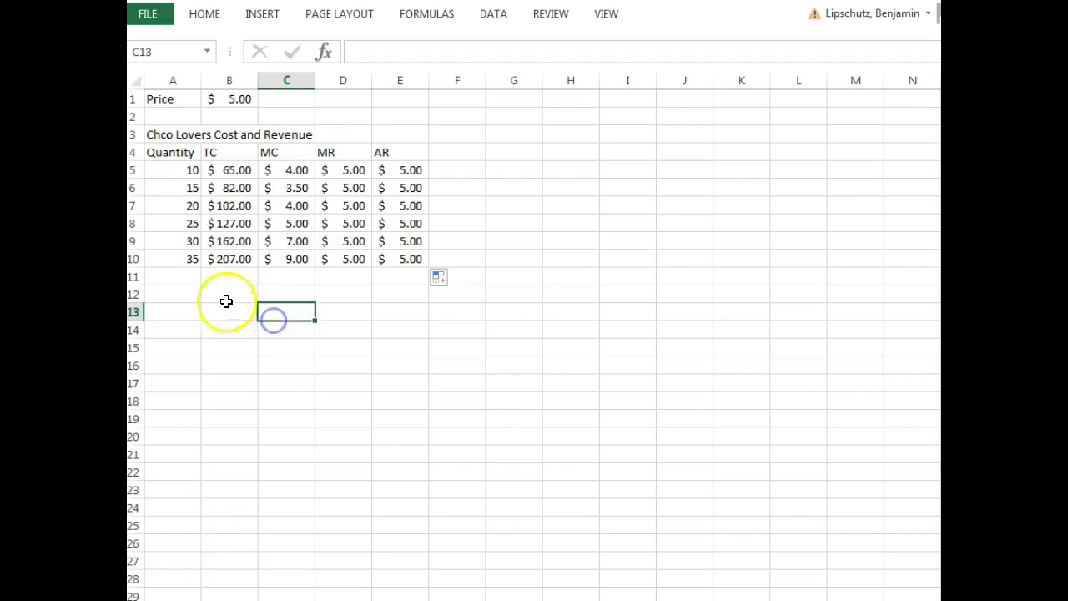
pyautogui.click(219, 296)
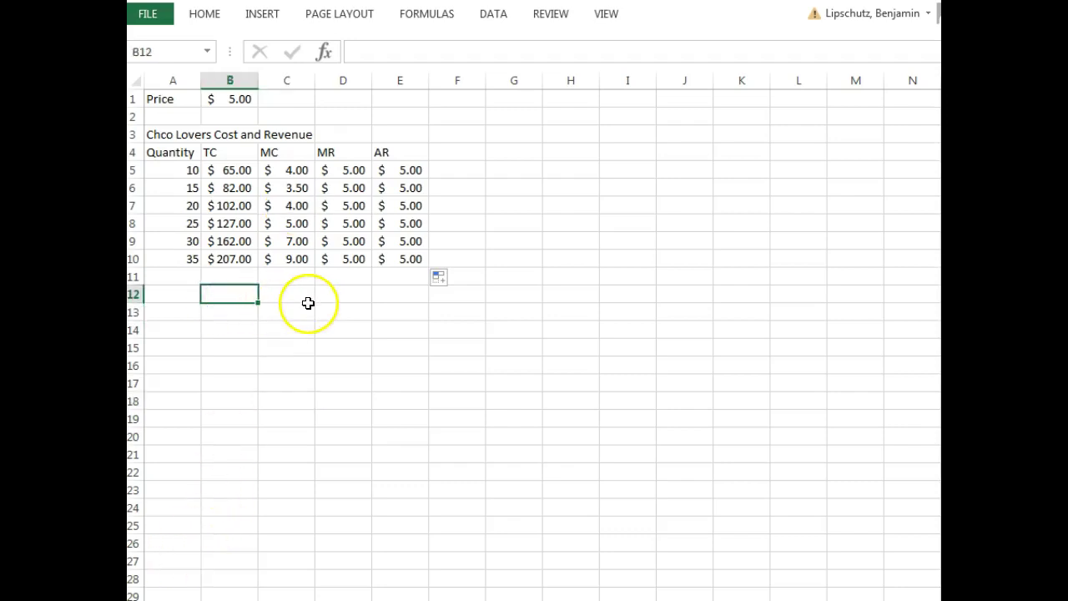
# Enter the heading "Question b" in G2 and the label "Profit per box" in H3.
pyautogui.click(529, 113)
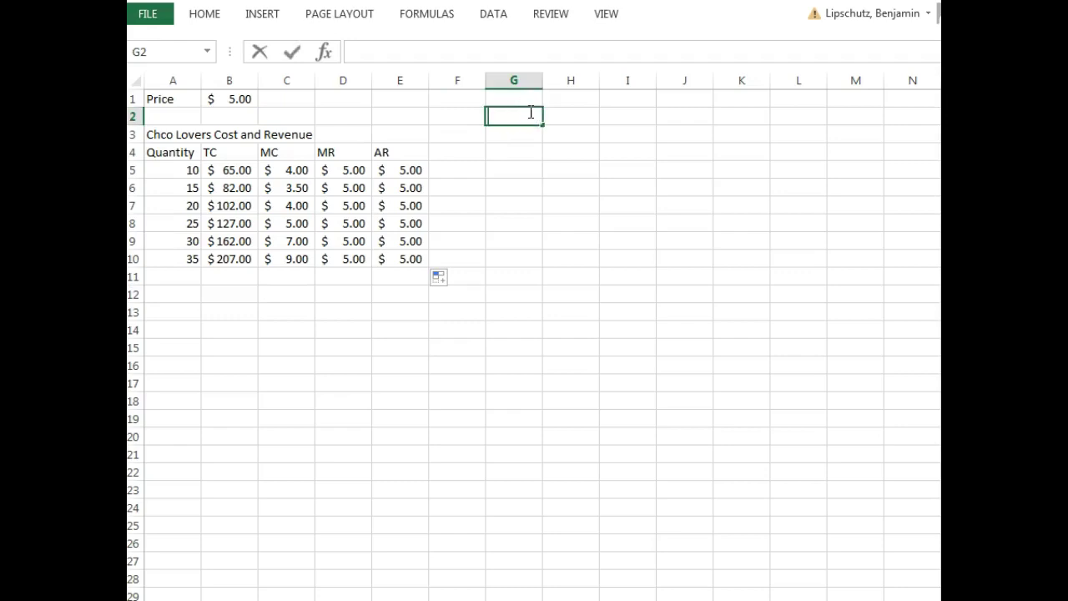
pyautogui.write('Question b')
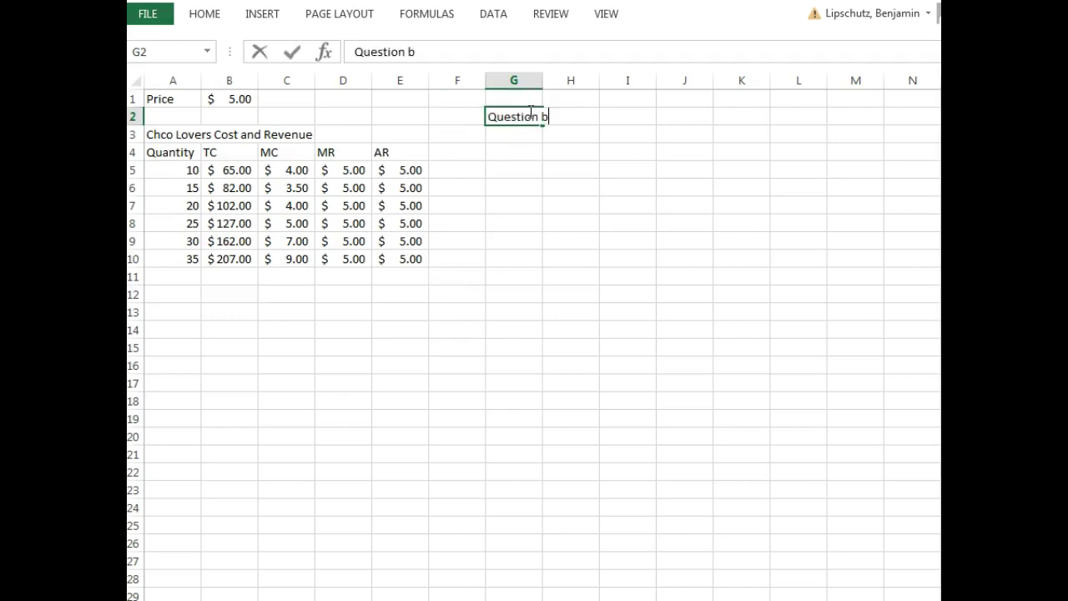
pyautogui.press('Tab')
pyautogui.press('Tab')
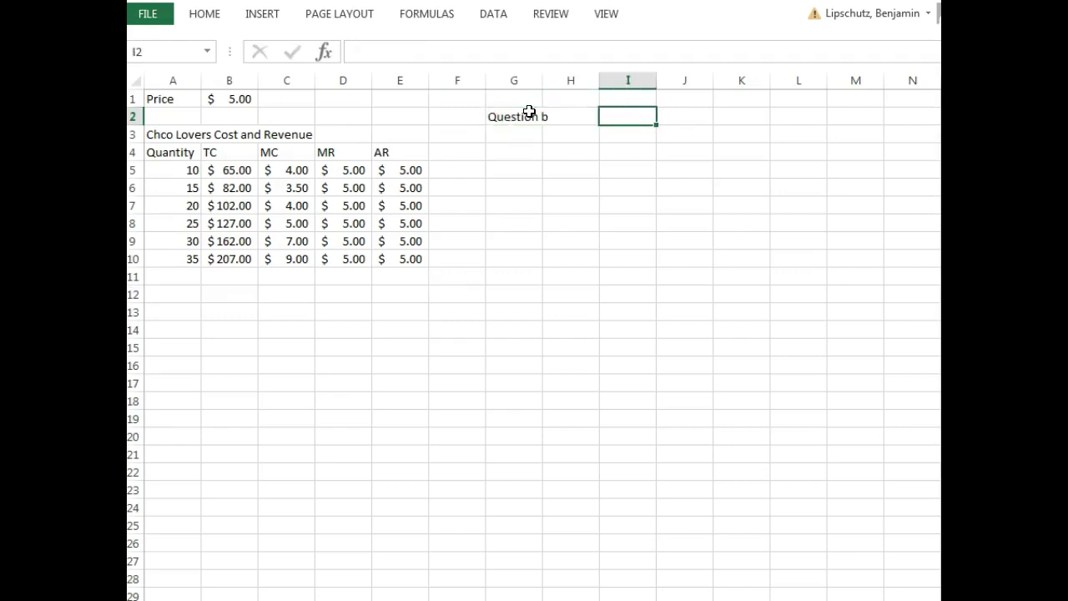
pyautogui.click(565, 136)
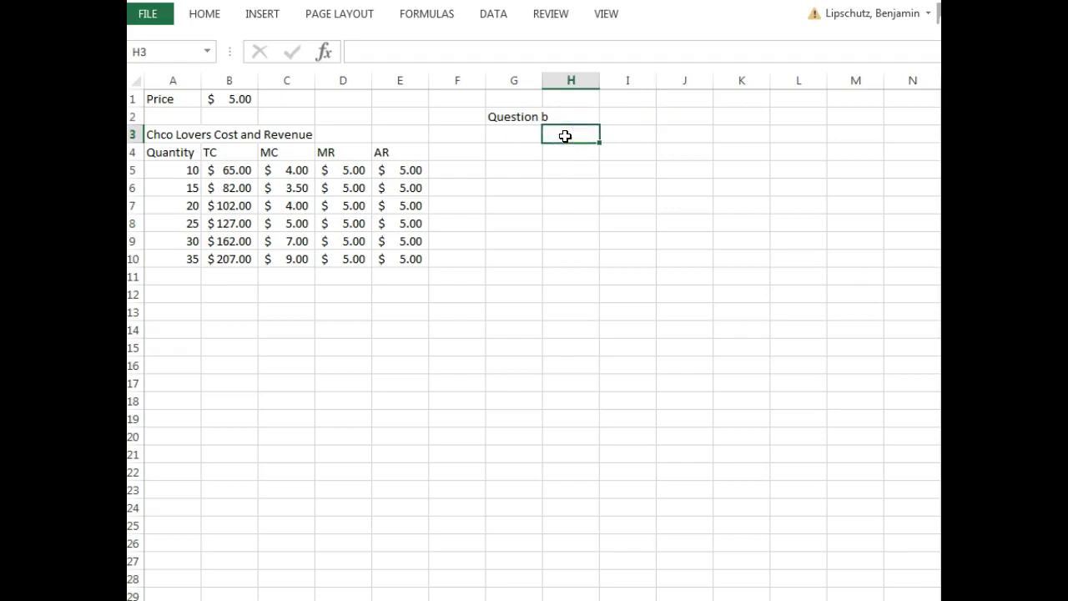
pyautogui.write('Profit per box')
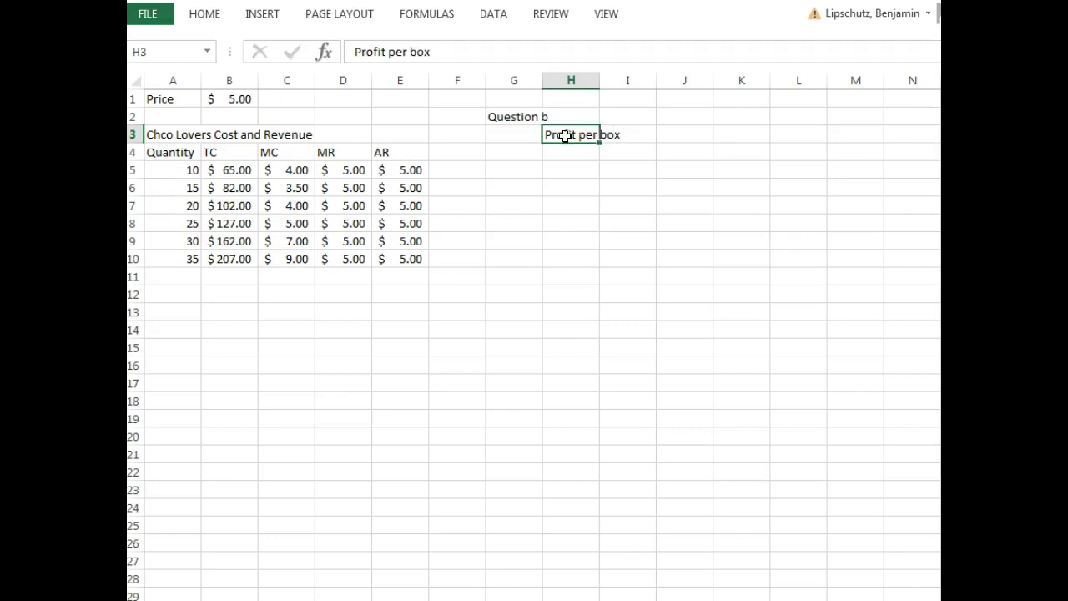
pyautogui.press('Return')
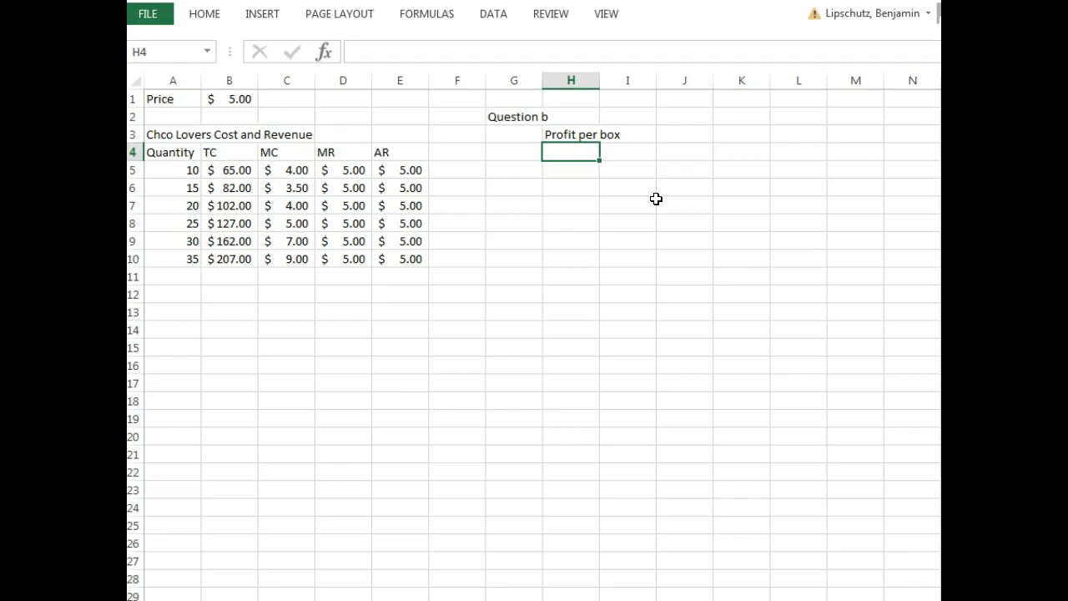
# Write the profit working as text, with "= TR - TC" in H4 and "= (5*25) - (127" in H5.
pyautogui.write('Tr')
pyautogui.write("'= TR - TC")
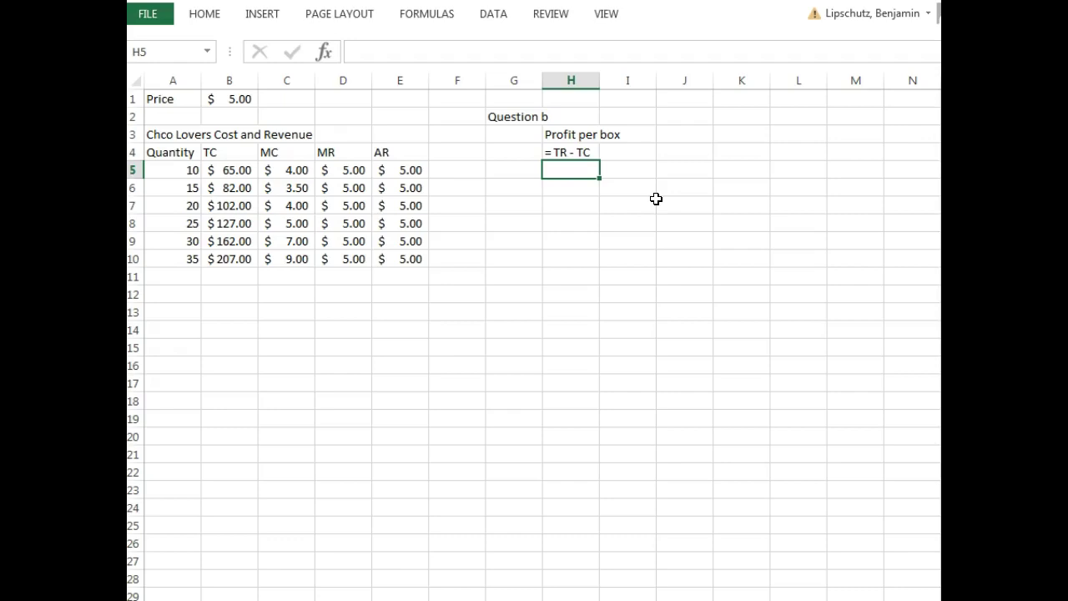
pyautogui.write("'= (5*25)")
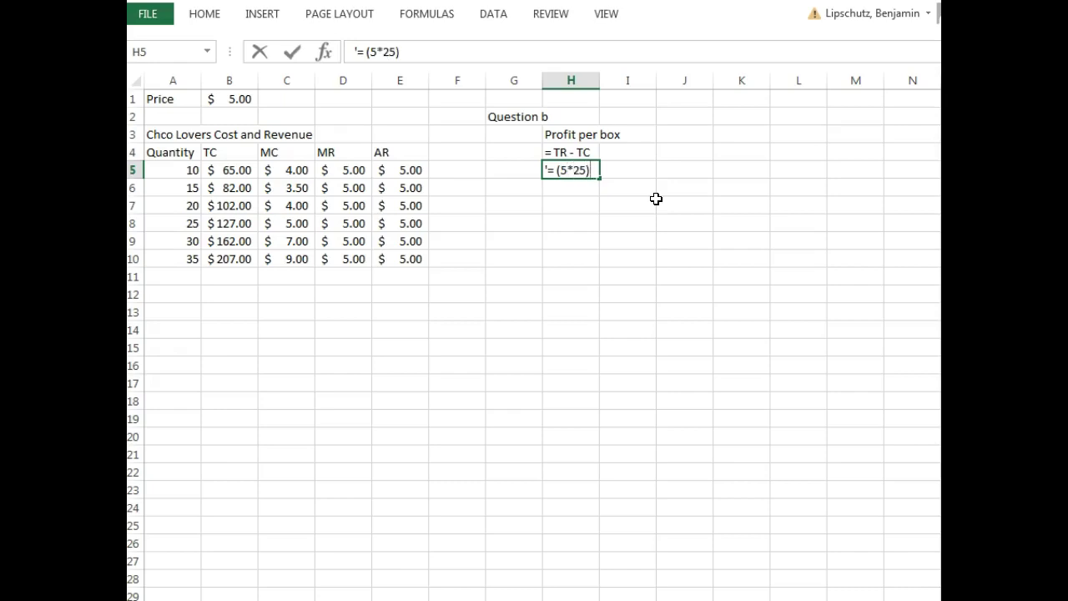
pyautogui.write(' - (')
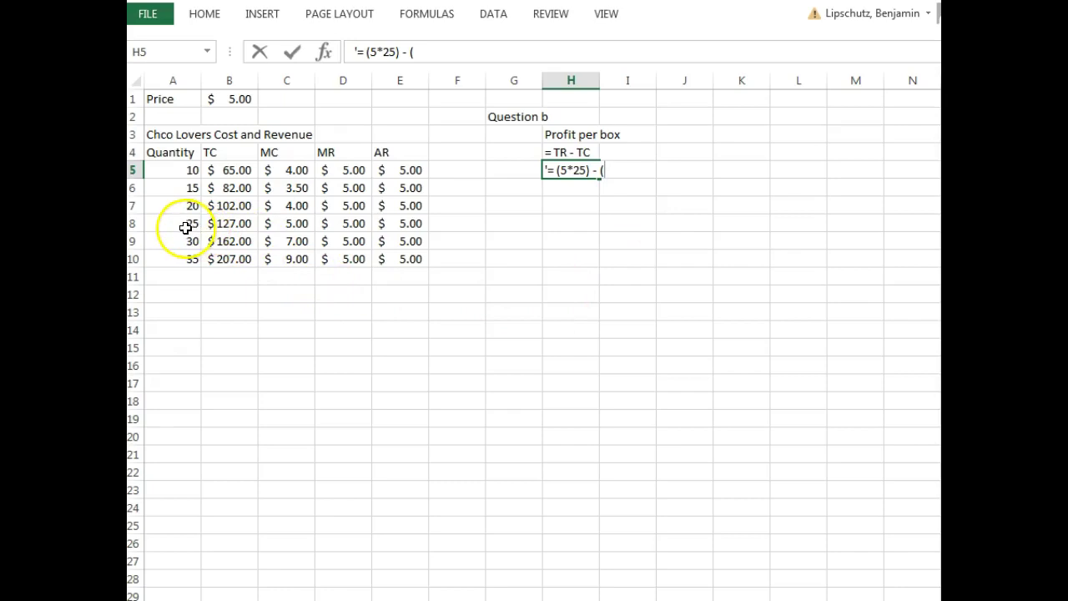
pyautogui.write('12')
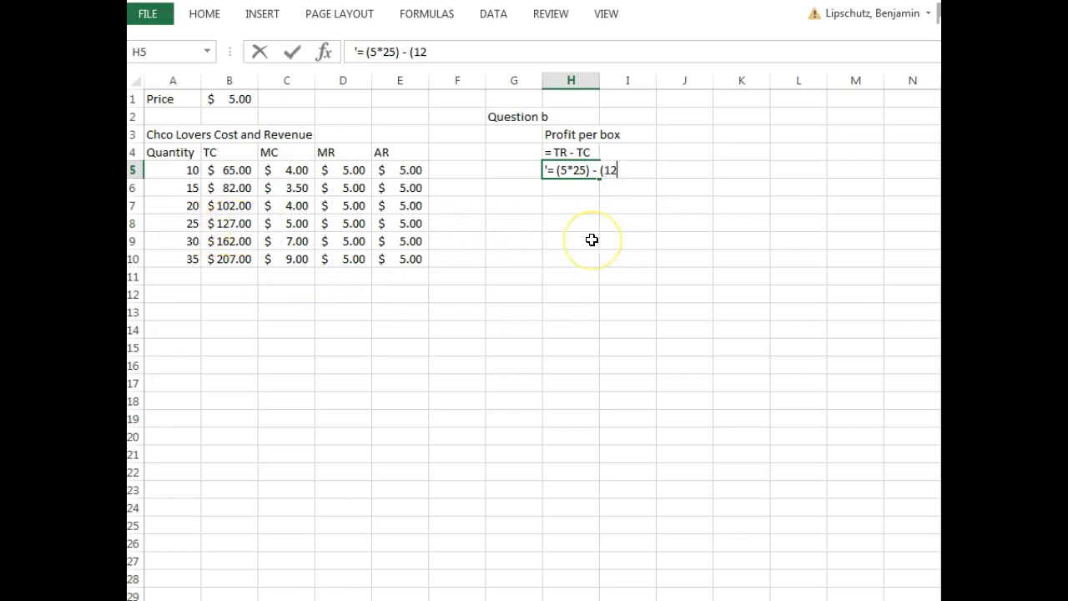
pyautogui.write('7')
pyautogui.press('Return')
# Calculate the total profit in H6 with the formula =(5*25)-127.
pyautogui.write('=')
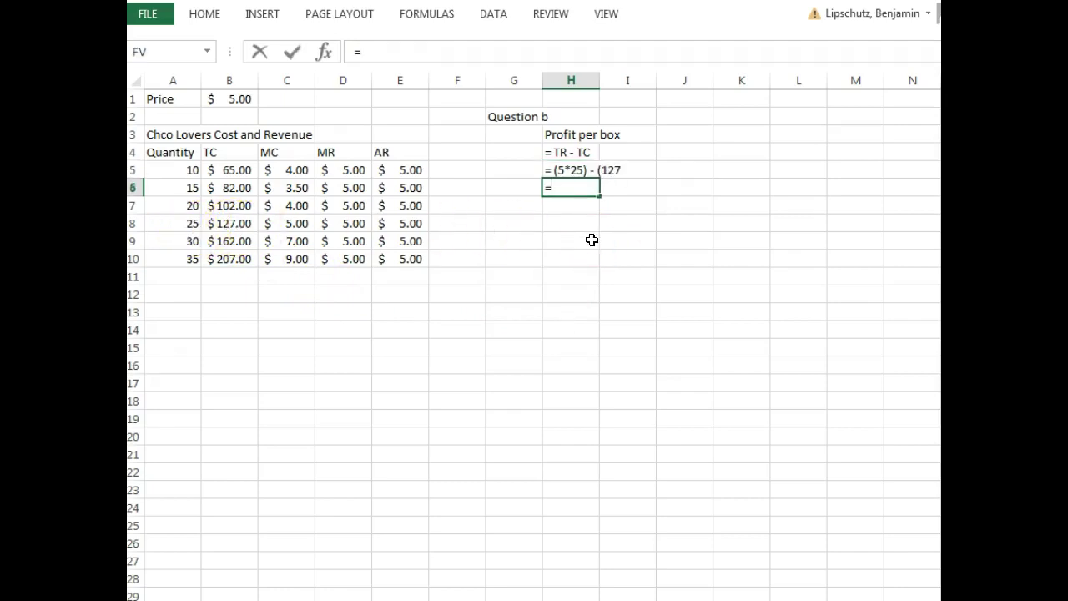
pyautogui.write('(5*5)-127')
pyautogui.press('Return')
pyautogui.click(578, 205)
pyautogui.click(577, 186)
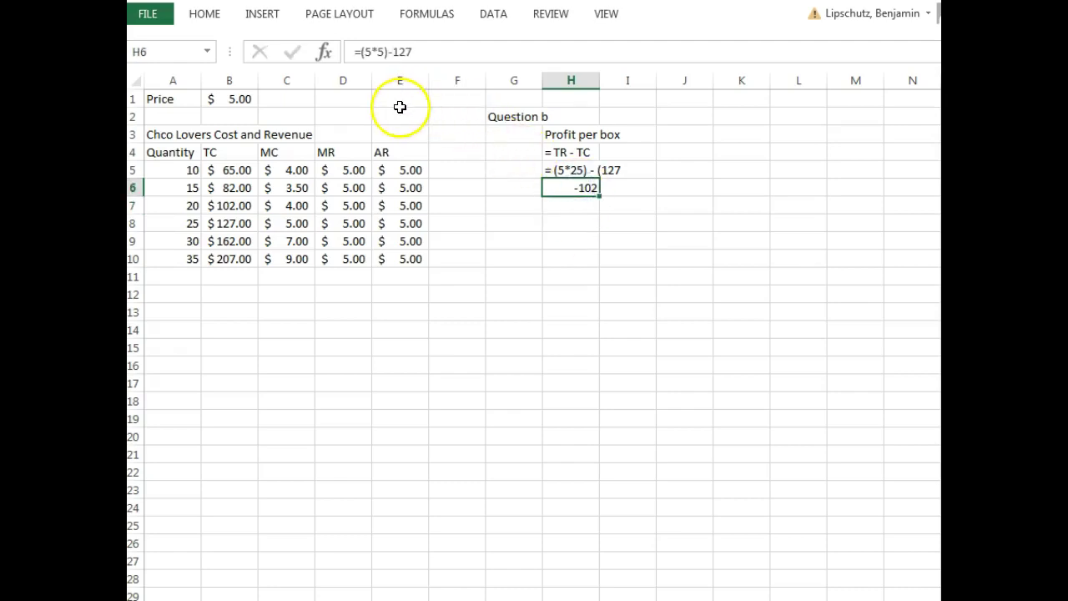
pyautogui.click(380, 52)
pyautogui.write('2')
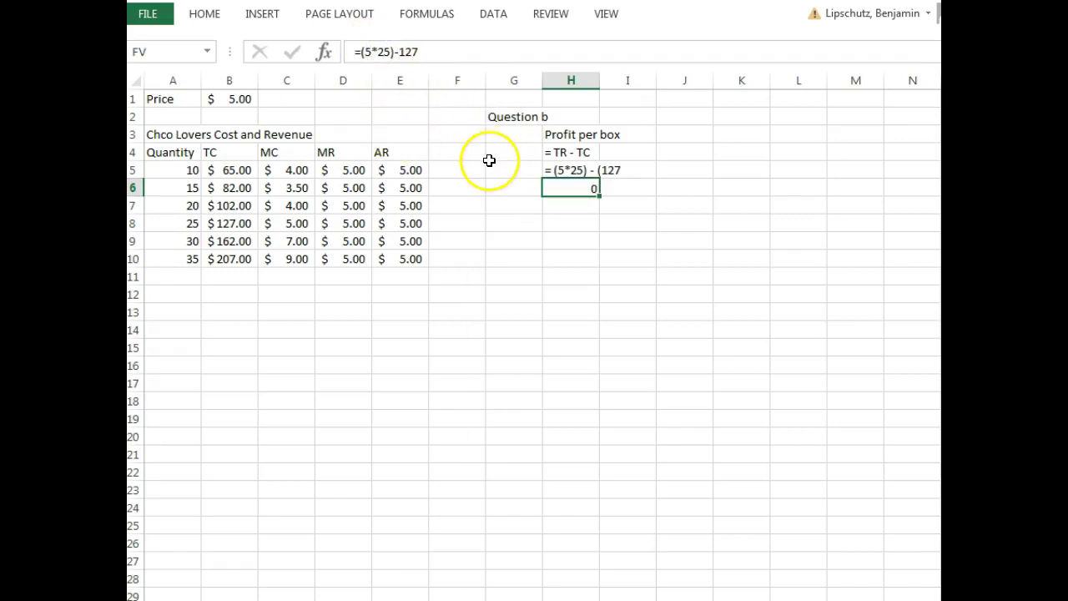
pyautogui.press('Return')
# Apply the dollar accounting number format to the total profit in H6.
pyautogui.click(625, 226)
pyautogui.click(591, 191)
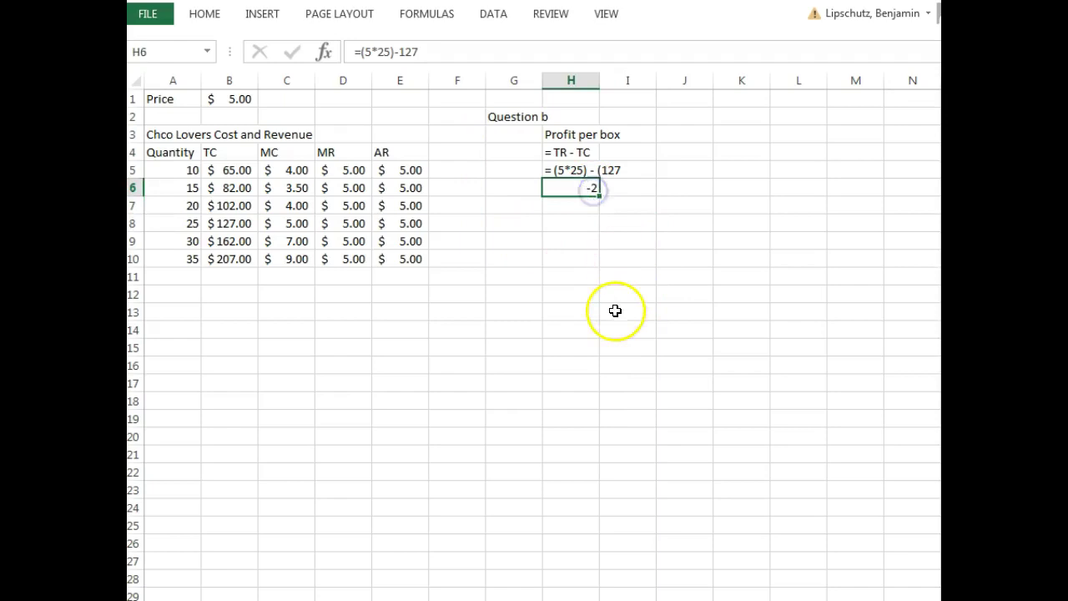
pyautogui.rightClick(589, 189)
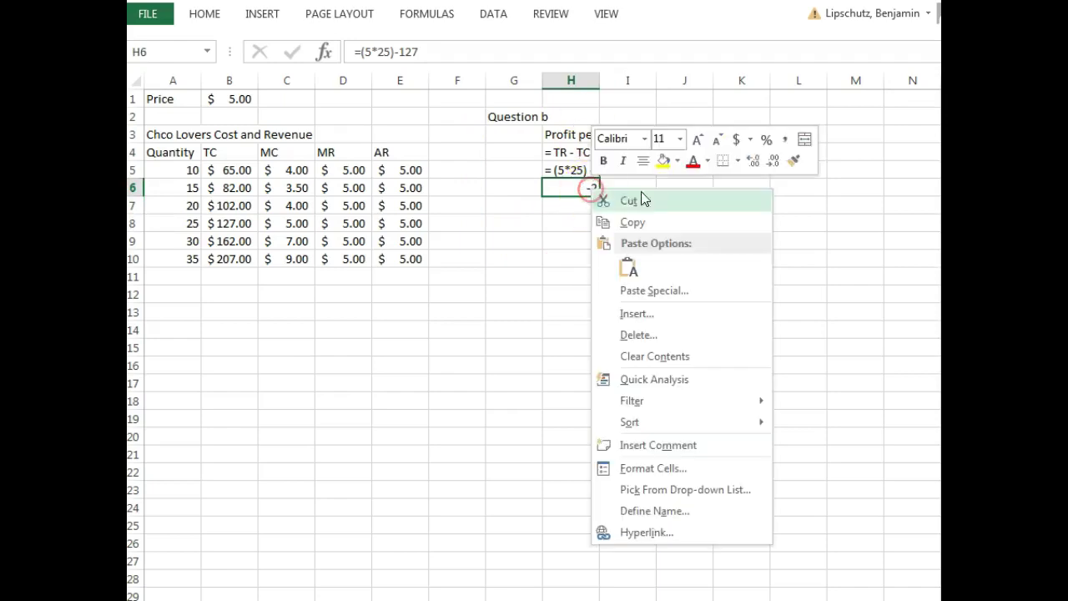
pyautogui.click(740, 140)
pyautogui.click(663, 246)
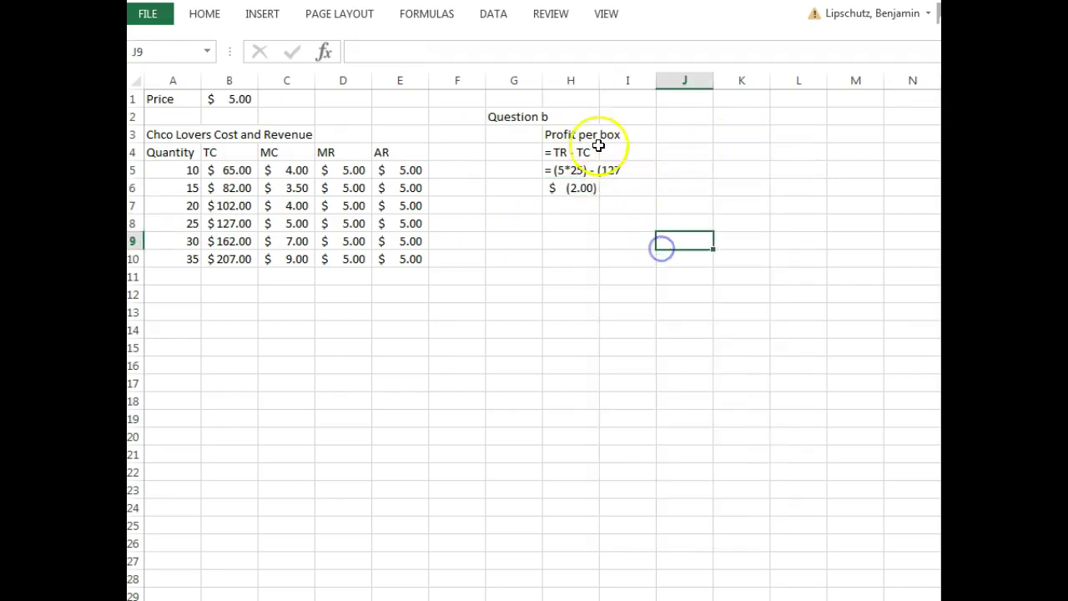
# Calculate the profit per box in H7 by dividing the total profit by 25, using =H6/25.
pyautogui.click(589, 202)
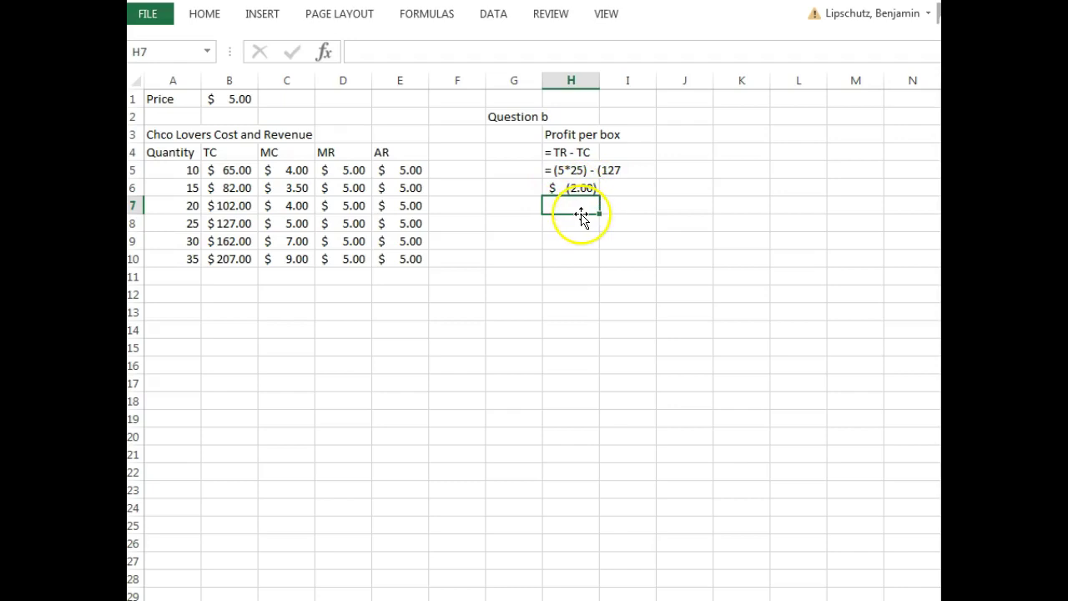
pyautogui.write('=')
pyautogui.click(590, 191)
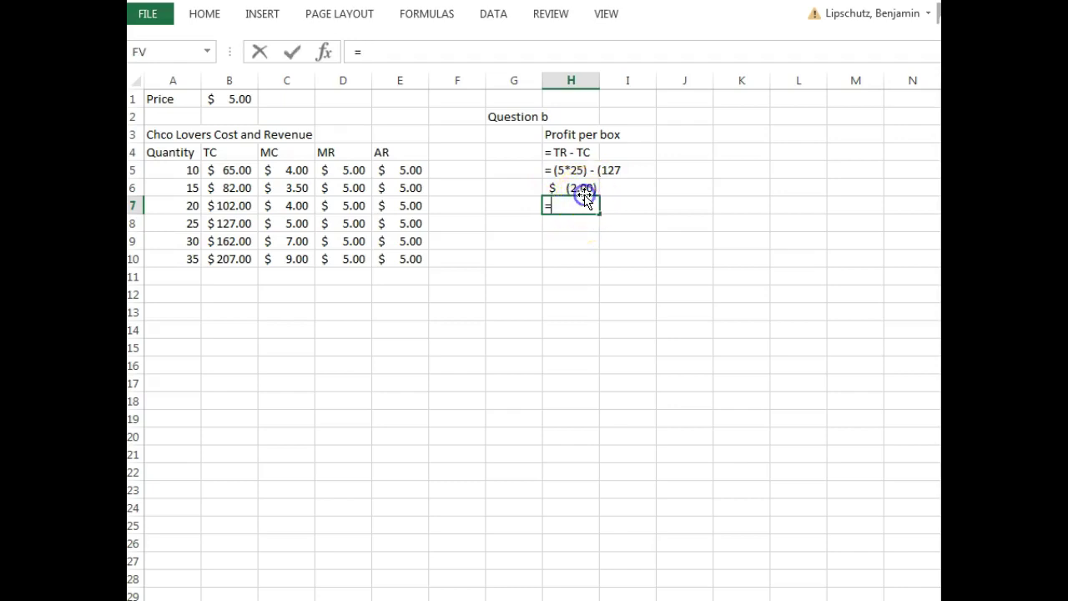
pyautogui.write('/25')
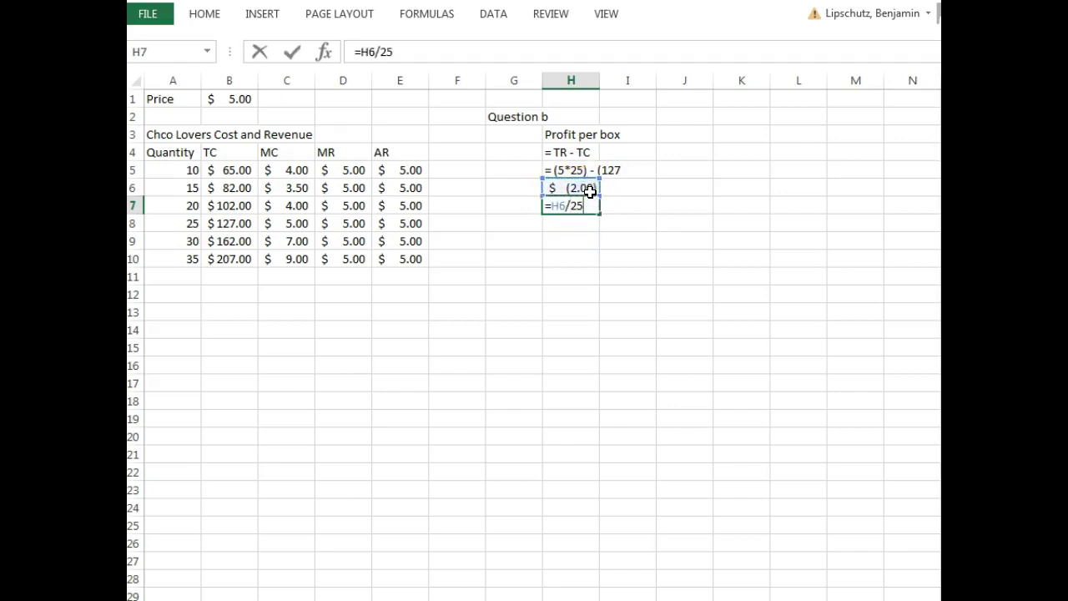
pyautogui.press('Return')
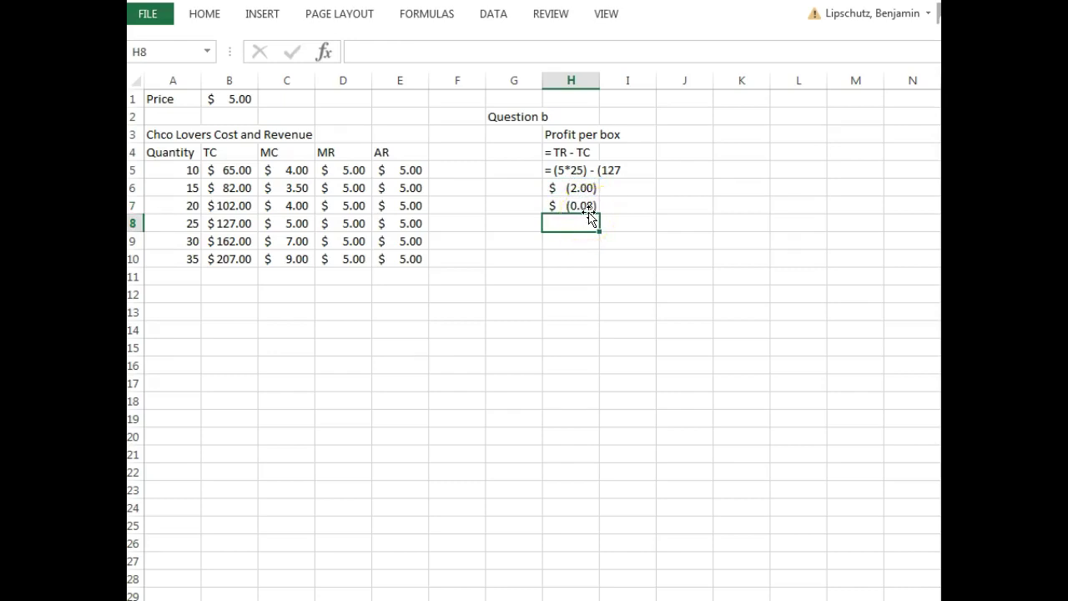
# Enter -0.08 as a plain number in I7, beside the profit per box.
pyautogui.click(634, 209)
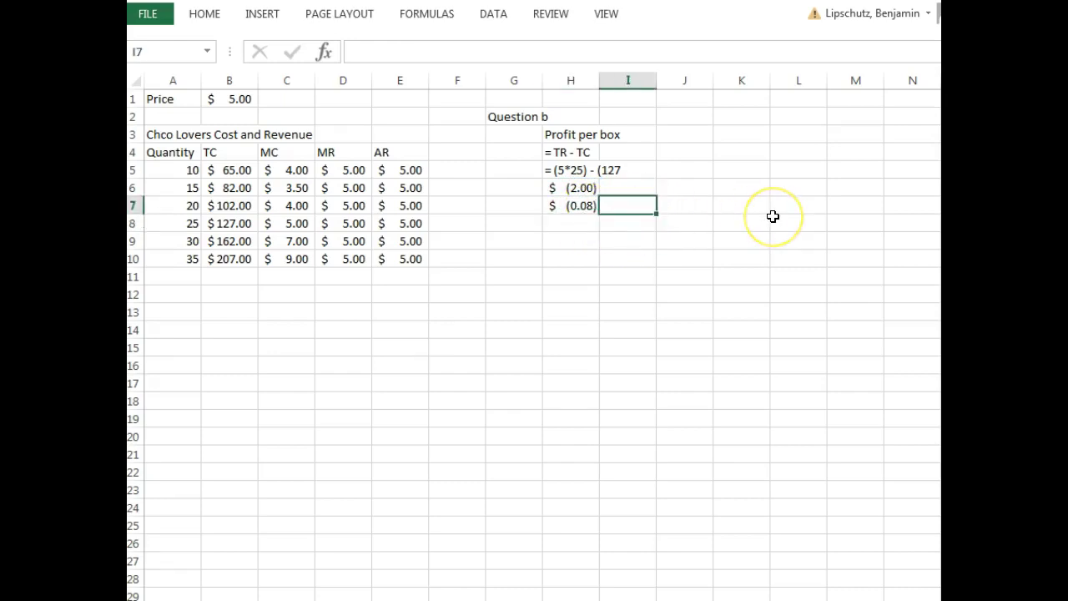
pyautogui.write('-0.08')
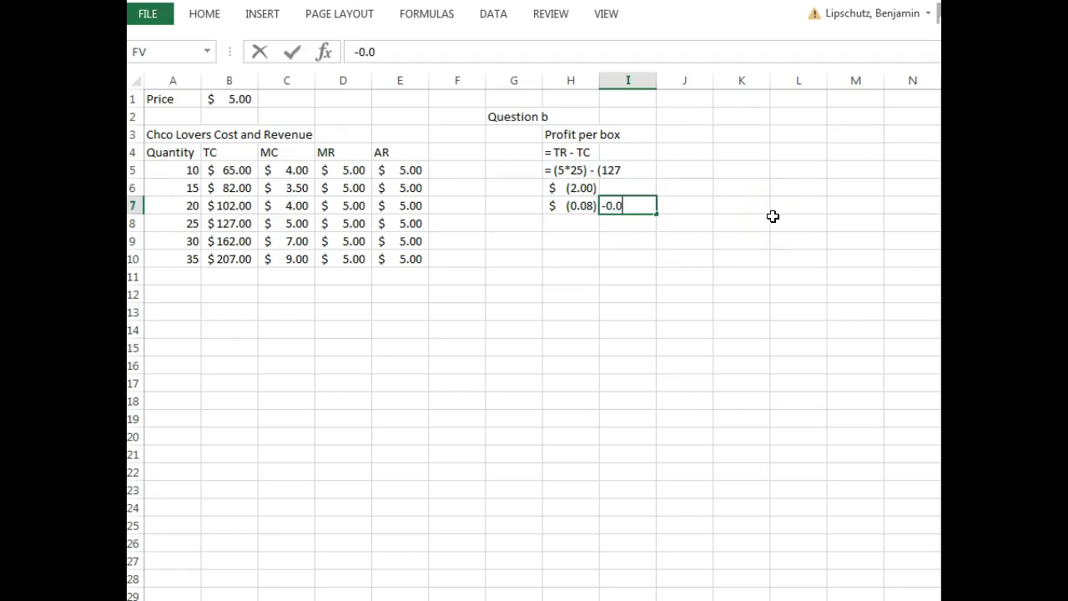
pyautogui.click(820, 276)
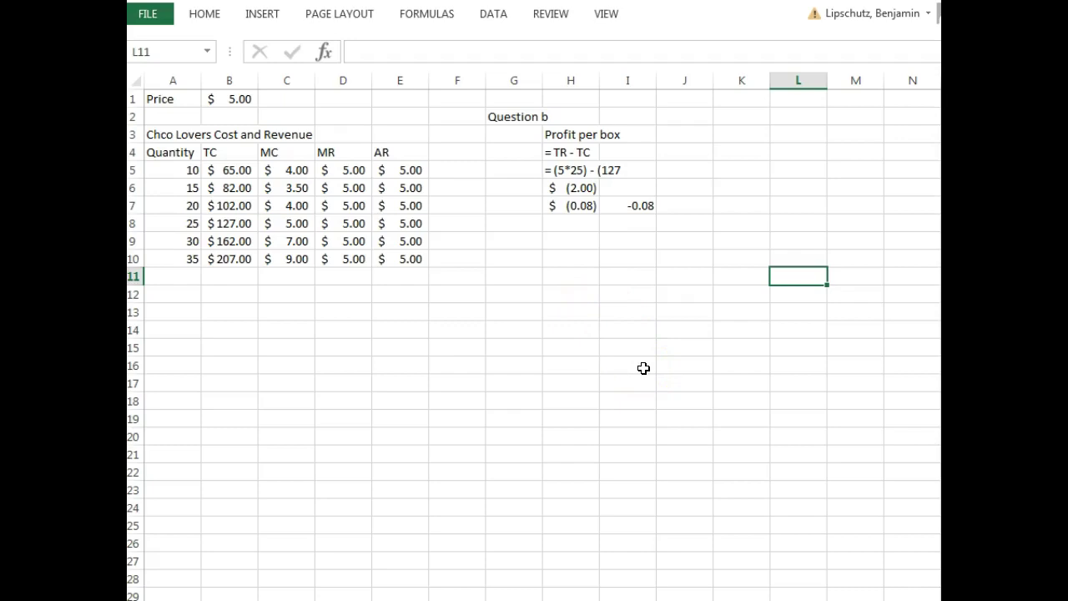
# Extend the heading in G2 to read "Question b - @ $5".
pyautogui.click(232, 98)
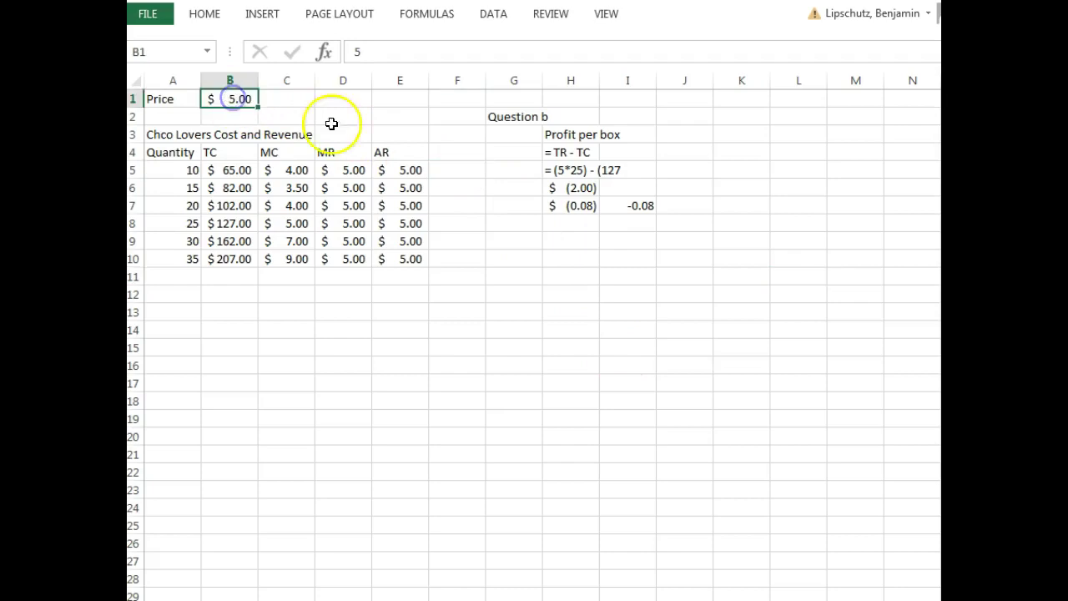
pyautogui.click(584, 114)
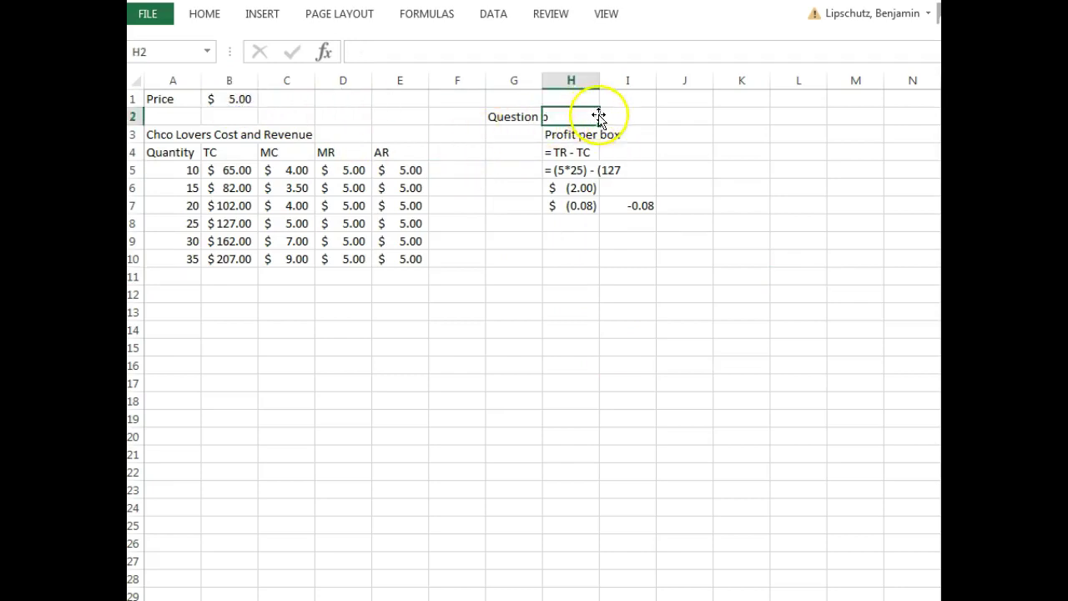
pyautogui.click(509, 116)
pyautogui.click(502, 58)
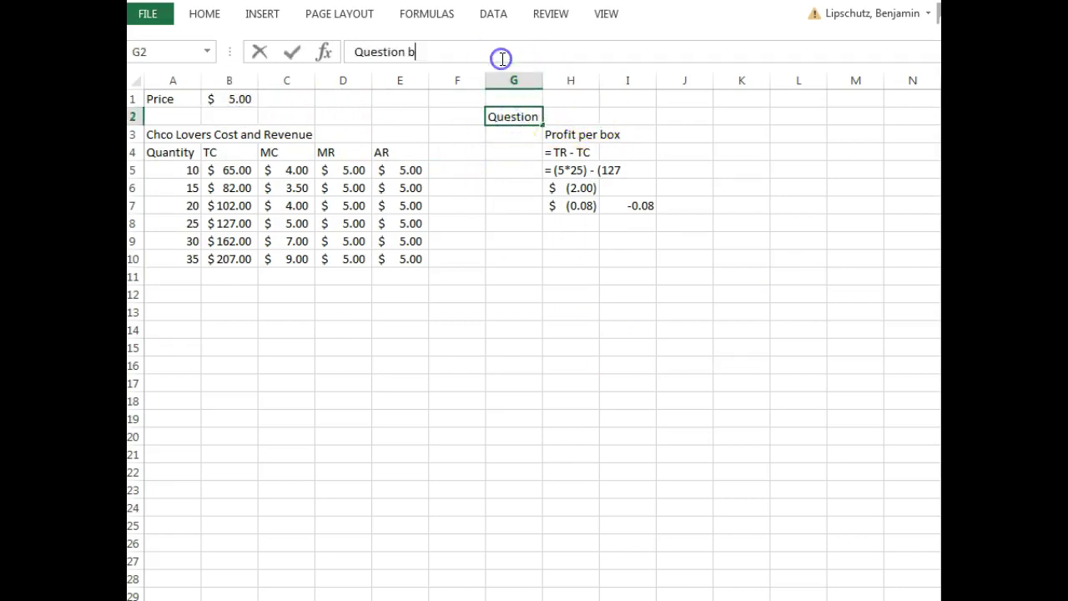
pyautogui.write('- !')
pyautogui.press('BackSpace')
pyautogui.write('2')
pyautogui.press('BackSpace')
pyautogui.write('@ 5')
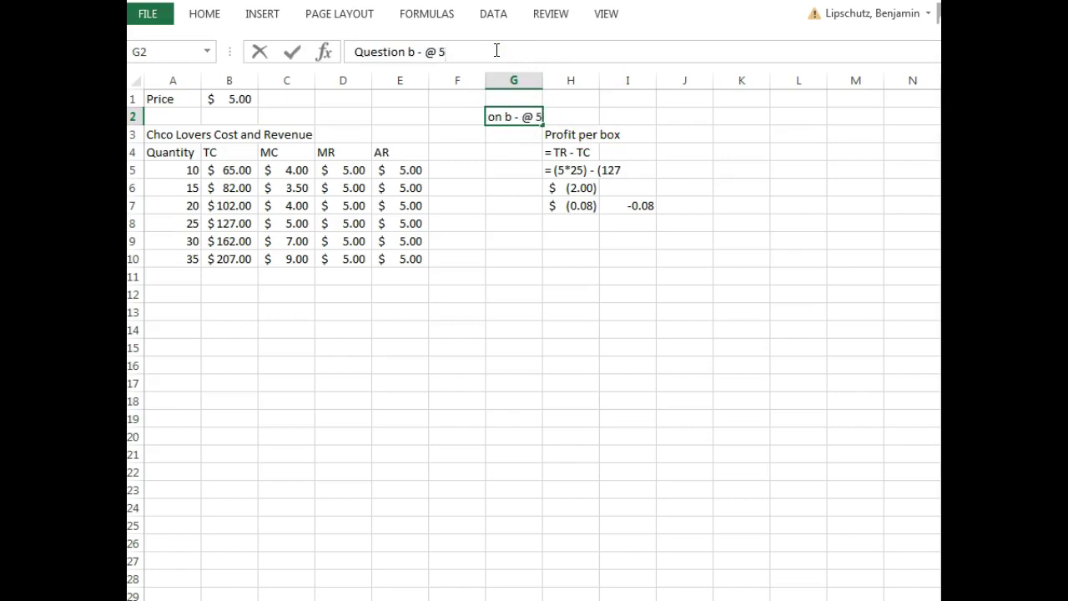
pyautogui.press('BackSpace')
pyautogui.write('$5')
pyautogui.press('Return')
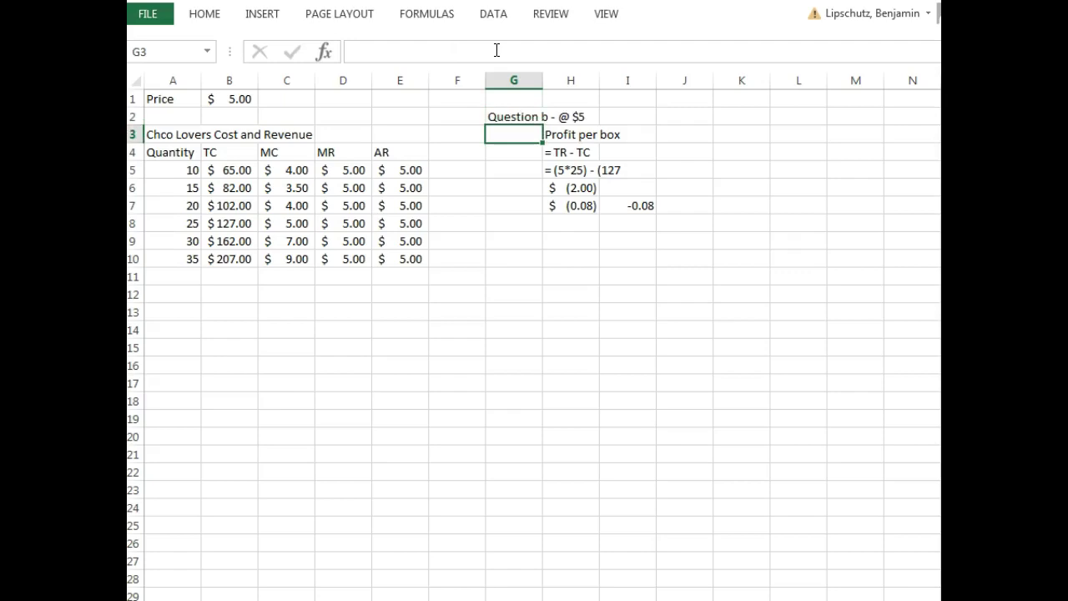
# Enter the heading "Question c - @ $7" in G9.
pyautogui.click(519, 245)
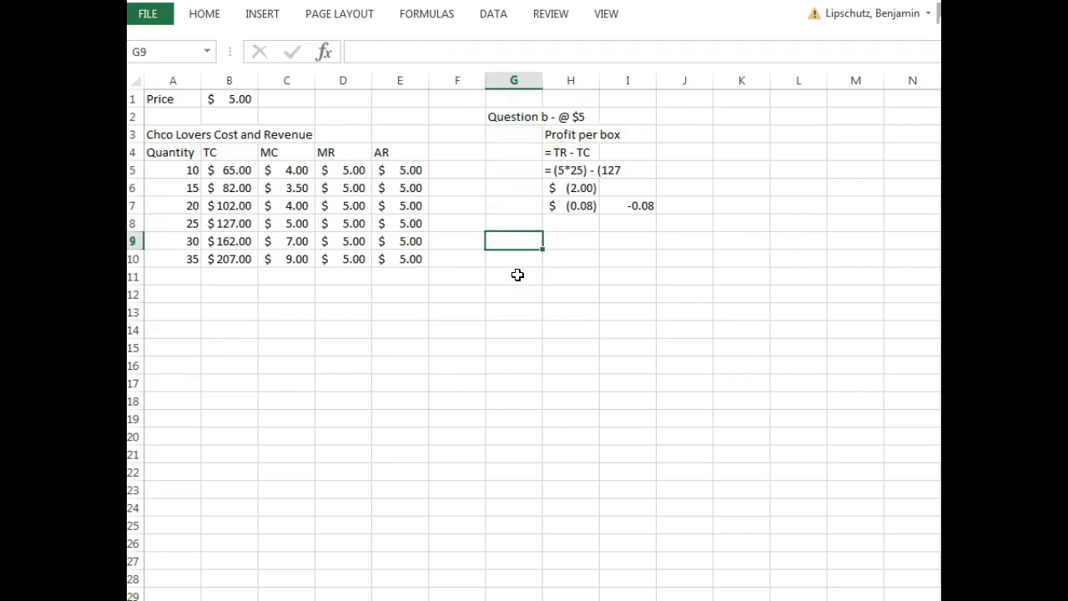
pyautogui.write('Question#')
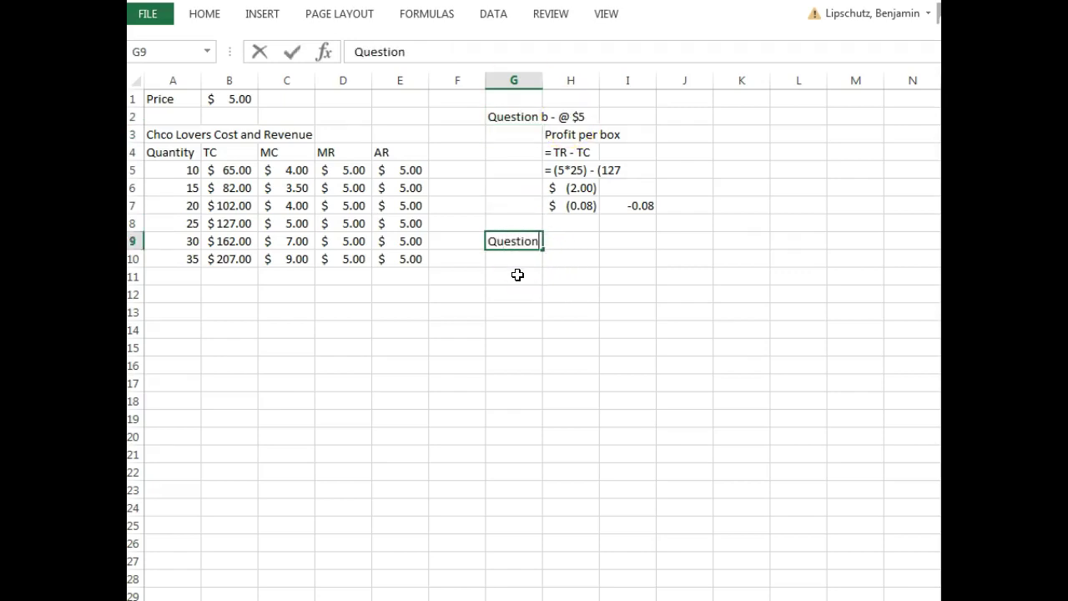
pyautogui.press('BackSpace')
pyautogui.write('c - @ $7')
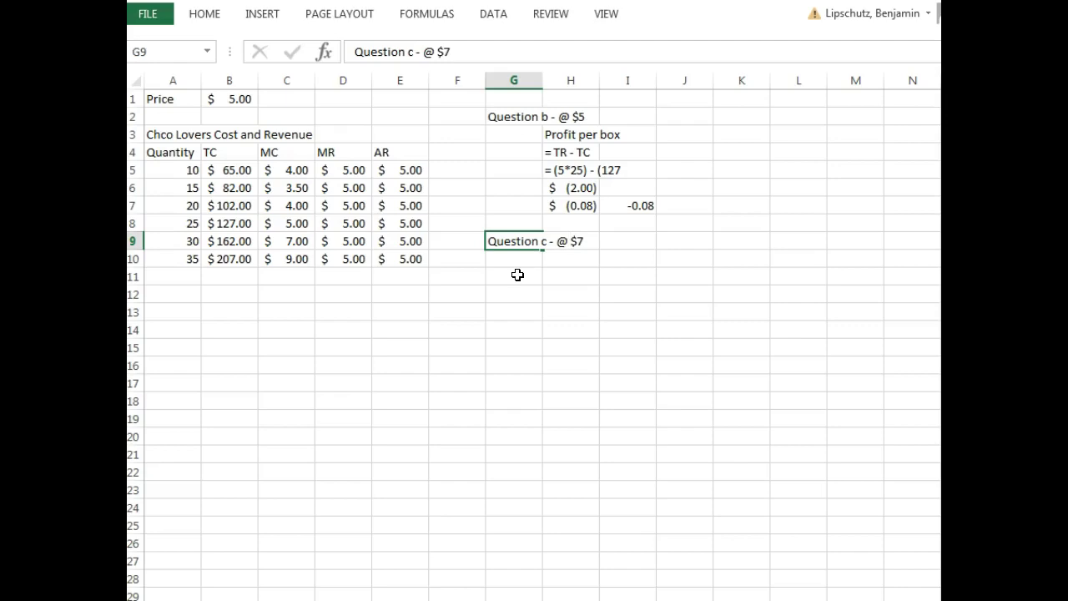
pyautogui.press('Return')
# Set the price in B1 to 7 and select the MC and MR values for quantity 30.
pyautogui.doubleClick(231, 98)
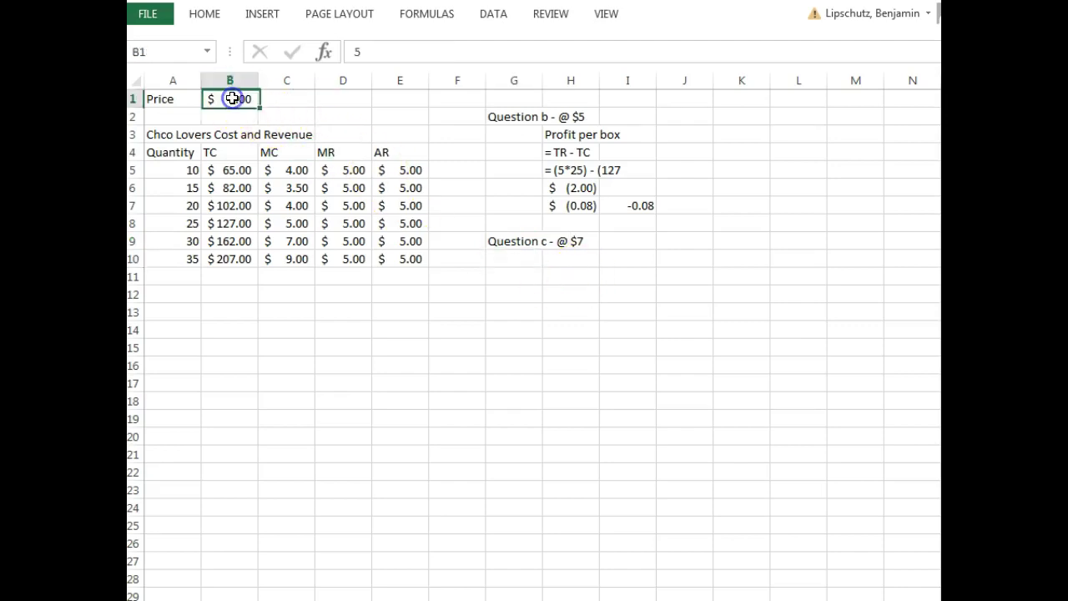
pyautogui.press('BackSpace')
pyautogui.write('7')
pyautogui.press('Return')
pyautogui.click(397, 503)
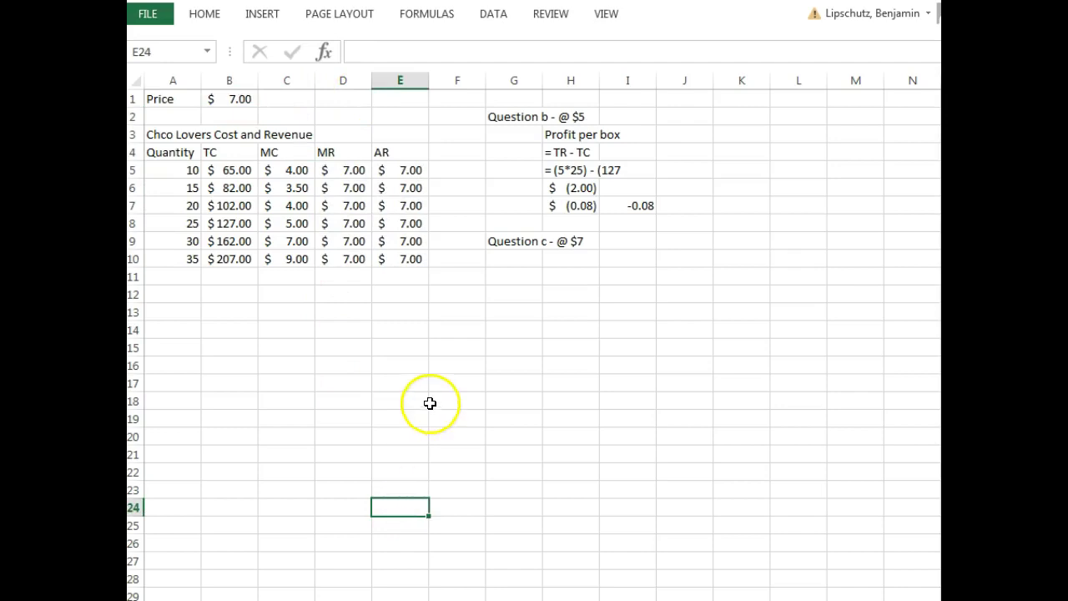
pyautogui.moveTo(299, 243); pyautogui.dragTo(353, 242)
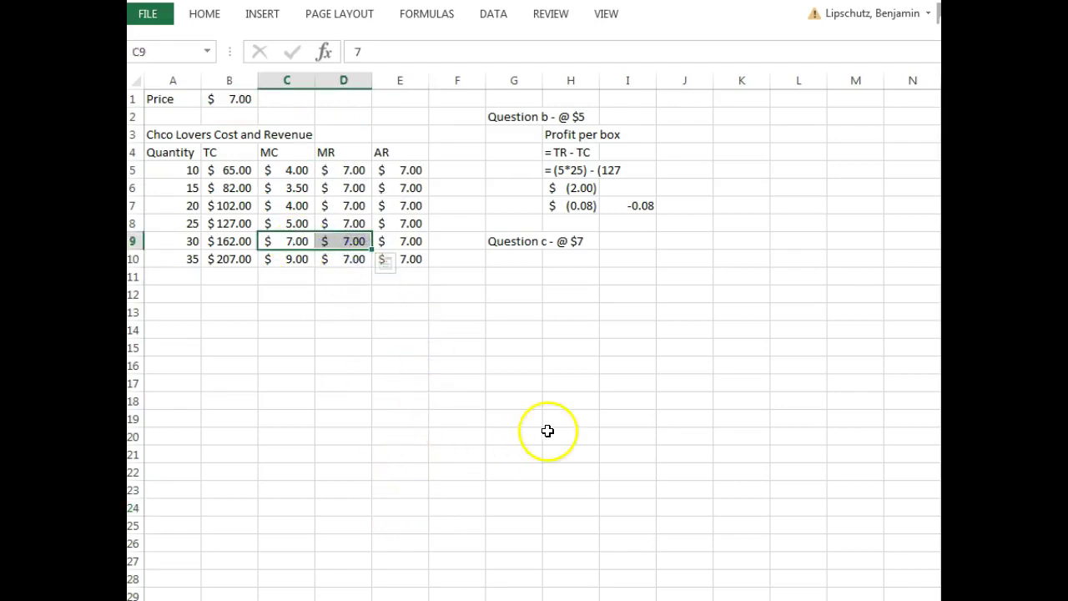
# Copy the question b profit calculation in H4:I7 to the question c section starting at H11.
pyautogui.click(577, 277)
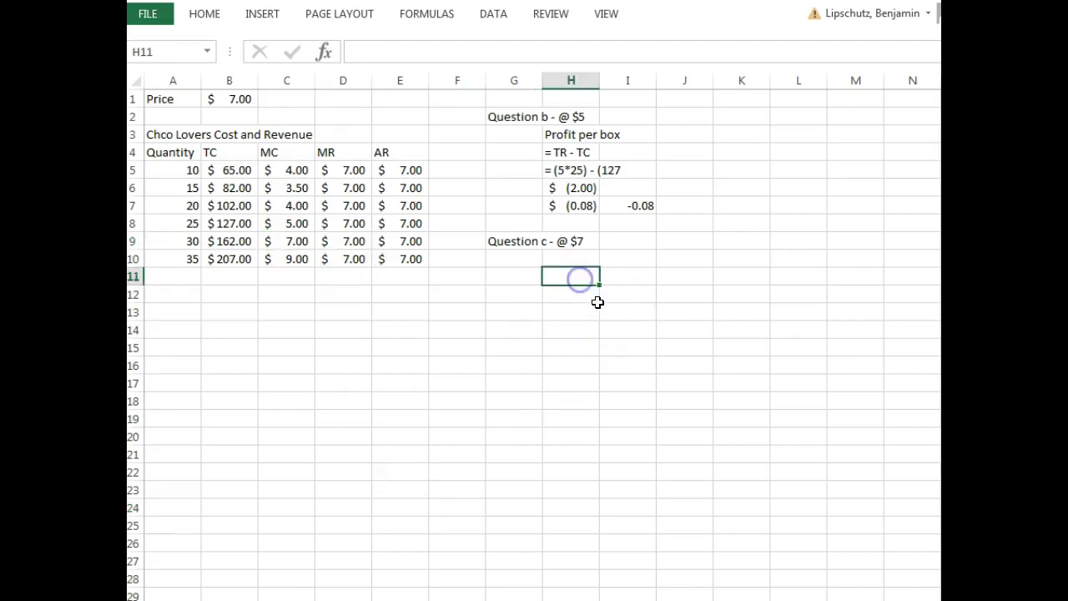
pyautogui.click(575, 150)
pyautogui.moveTo(575, 150); pyautogui.dragTo(618, 203)
pyautogui.hotkey('ctrl', 'c')
pyautogui.click(573, 282)
pyautogui.hotkey('ctrl', 'v')
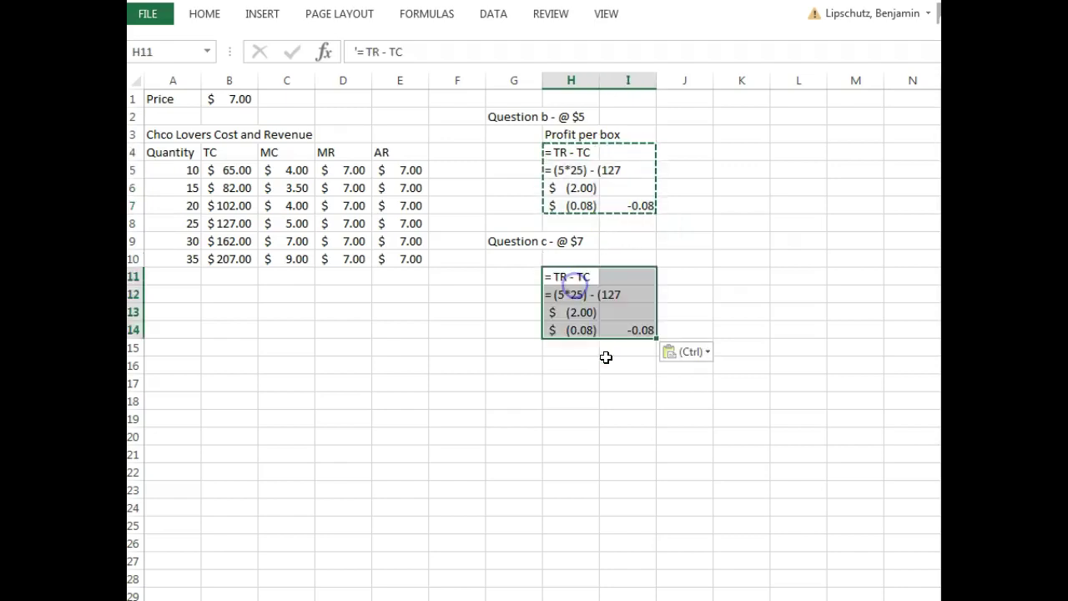
pyautogui.click(608, 360)
pyautogui.click(573, 278)
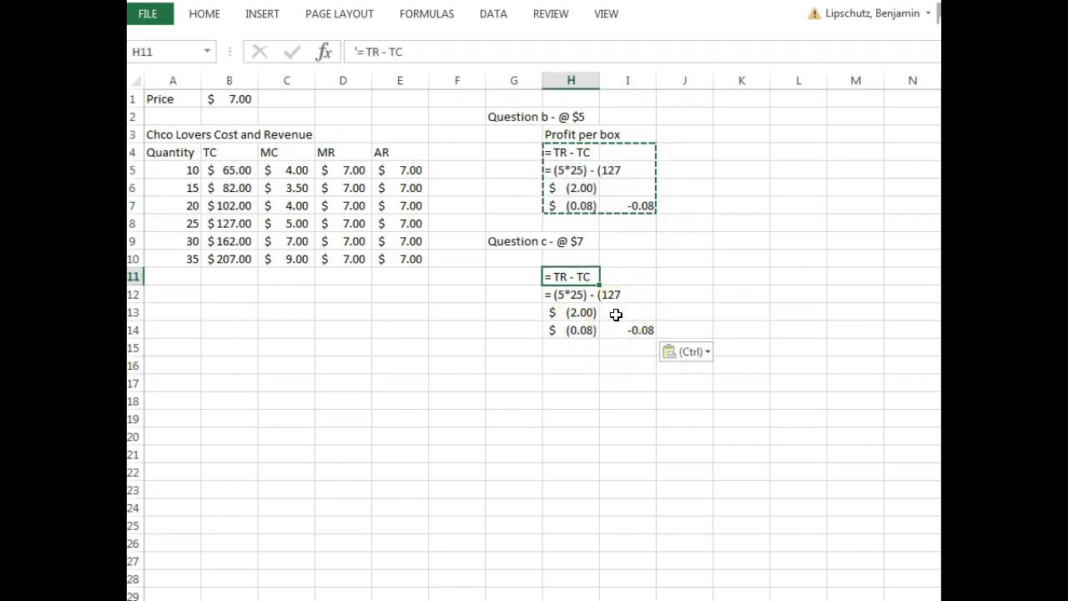
# Edit the written-out calculation in H12 to read "= (7*30) - (162)".
pyautogui.click(564, 299)
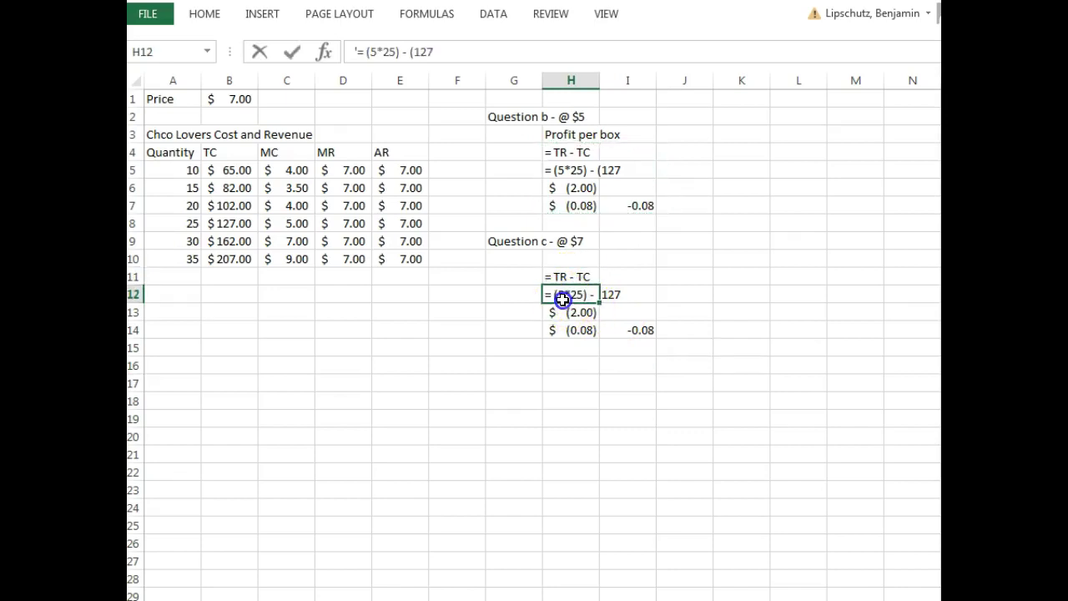
pyautogui.doubleClick(563, 298)
pyautogui.press('Delete')
pyautogui.write('7')
pyautogui.press('Right')
pyautogui.hotkey('shift', 'Right')
pyautogui.hotkey('shift', 'Right')
pyautogui.press('Delete')
pyautogui.write('30')
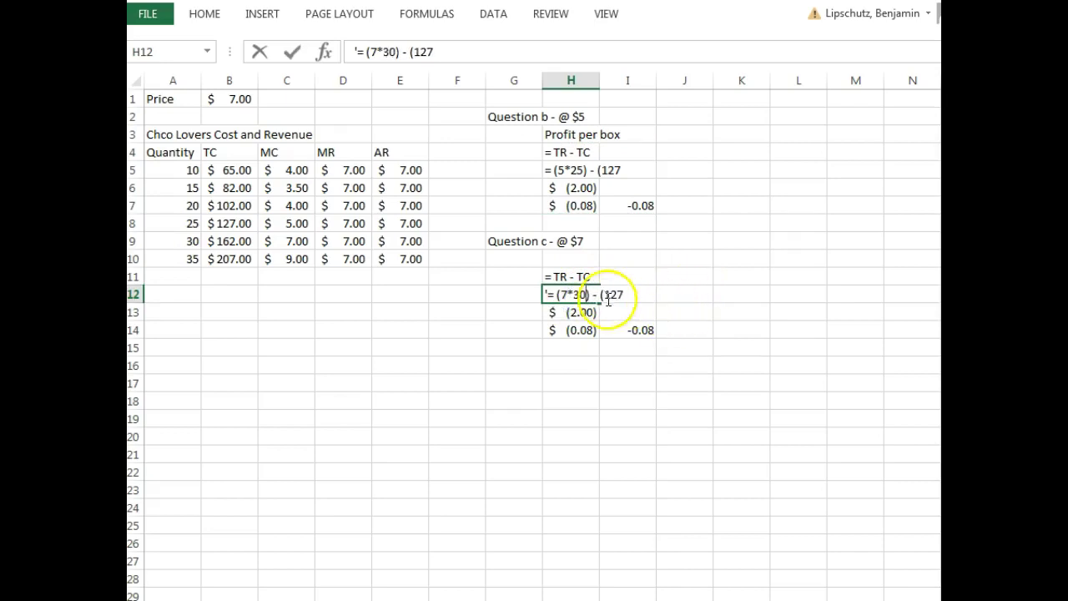
pyautogui.click(499, 52)
pyautogui.press('BackSpace')
pyautogui.press('BackSpace')
pyautogui.press('BackSpace')
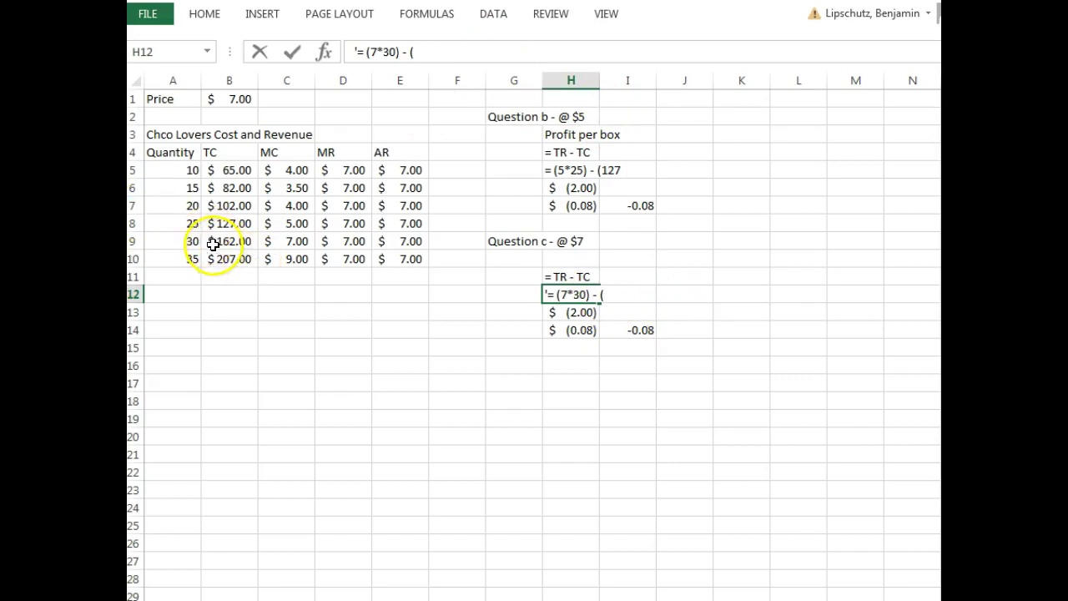
pyautogui.write('162)')
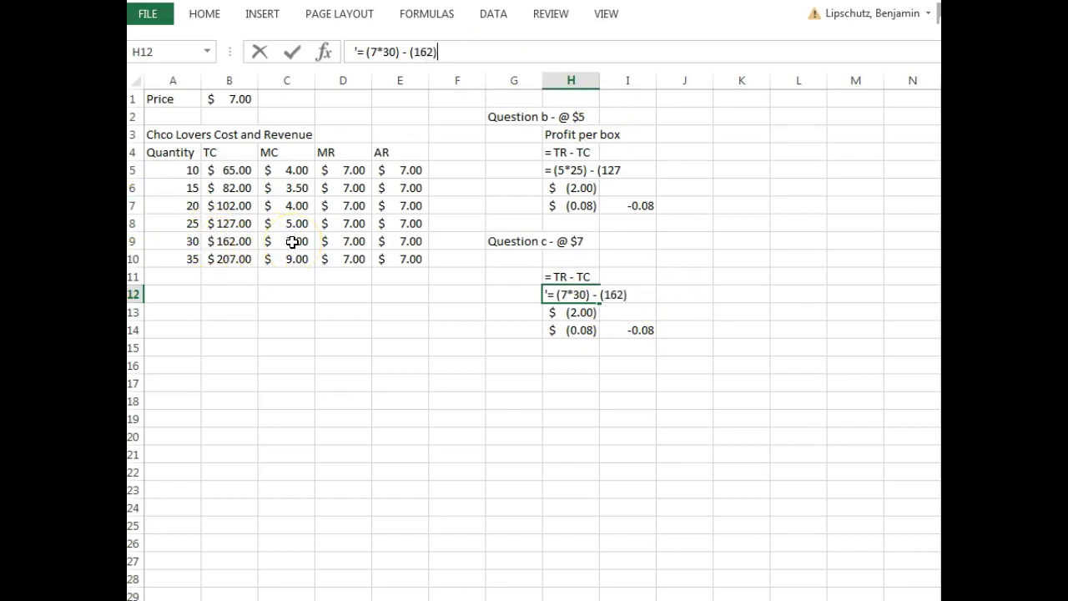
pyautogui.press('Return')
# Change the total profit formula in H13 to =(7*30)-162.
pyautogui.click(369, 52)
pyautogui.press('BackSpace')
pyautogui.write('7*25)-127')
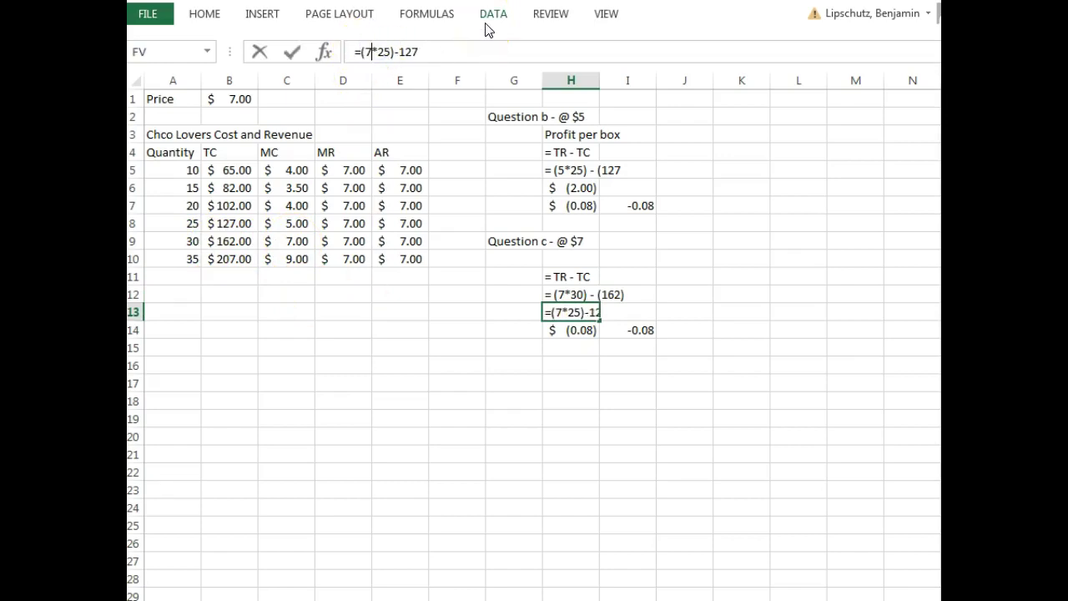
pyautogui.press('Delete')
pyautogui.write('30')
pyautogui.press('Delete')
pyautogui.click(485, 55)
pyautogui.press('BackSpace')
pyautogui.press('BackSpace')
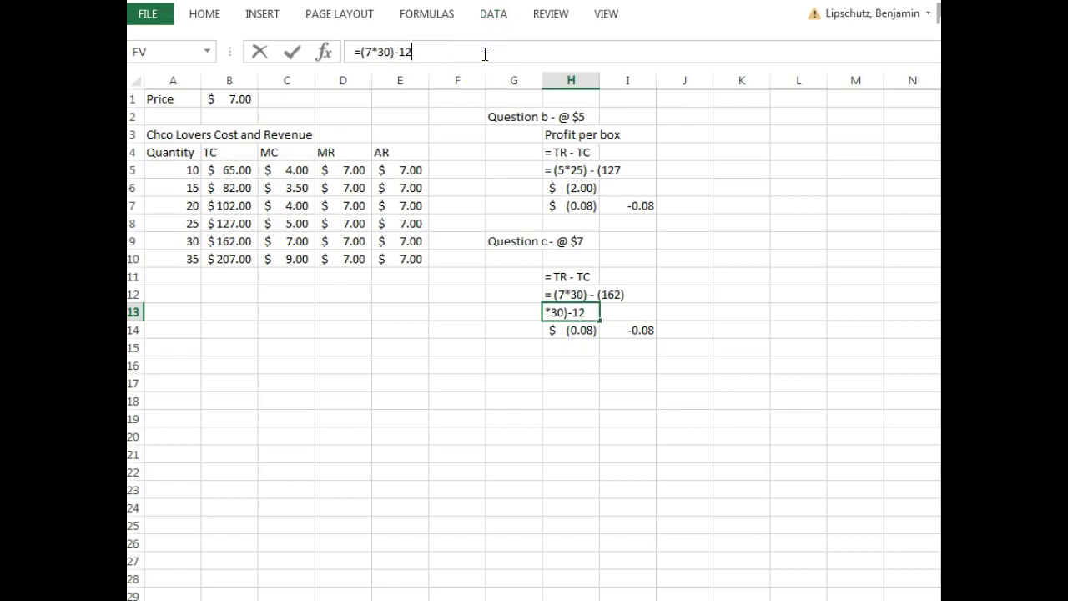
pyautogui.write('62')
pyautogui.press('Return')
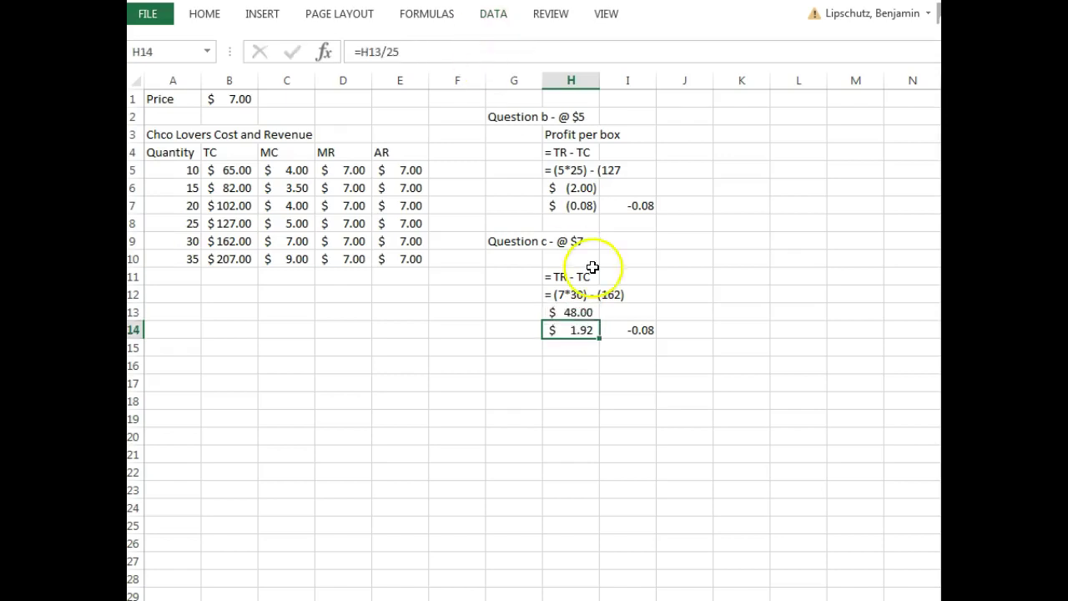
pyautogui.click(579, 313)
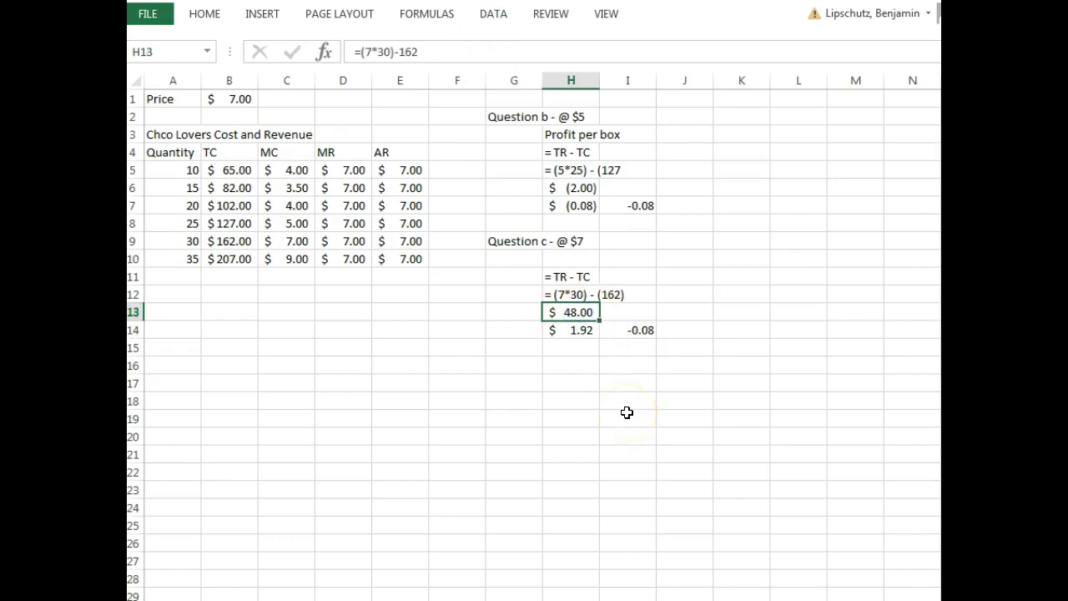
# Calculate the profit per box in H14 with =H13/30 and clear the copied -0.08 from I14.
pyautogui.click(585, 331)
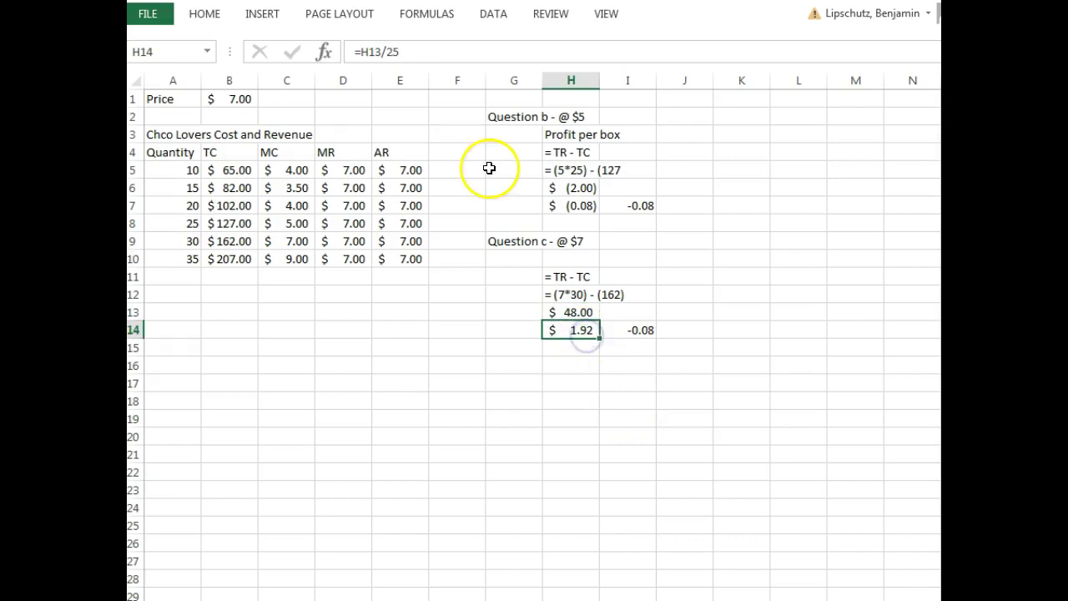
pyautogui.write('=')
pyautogui.click(580, 310)
pyautogui.write('/')
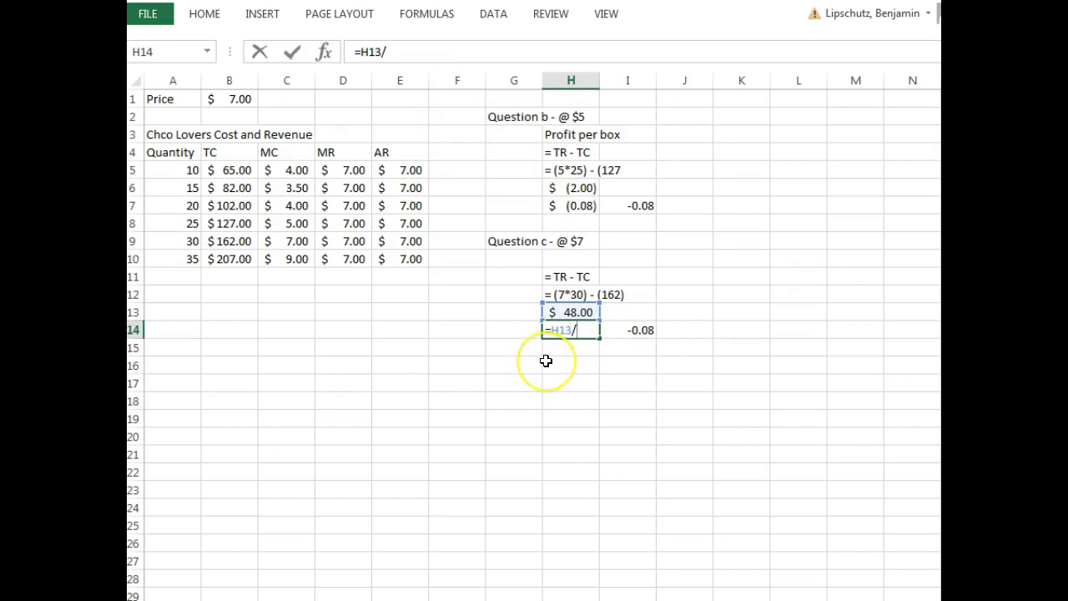
pyautogui.write('30')
pyautogui.press('Return')
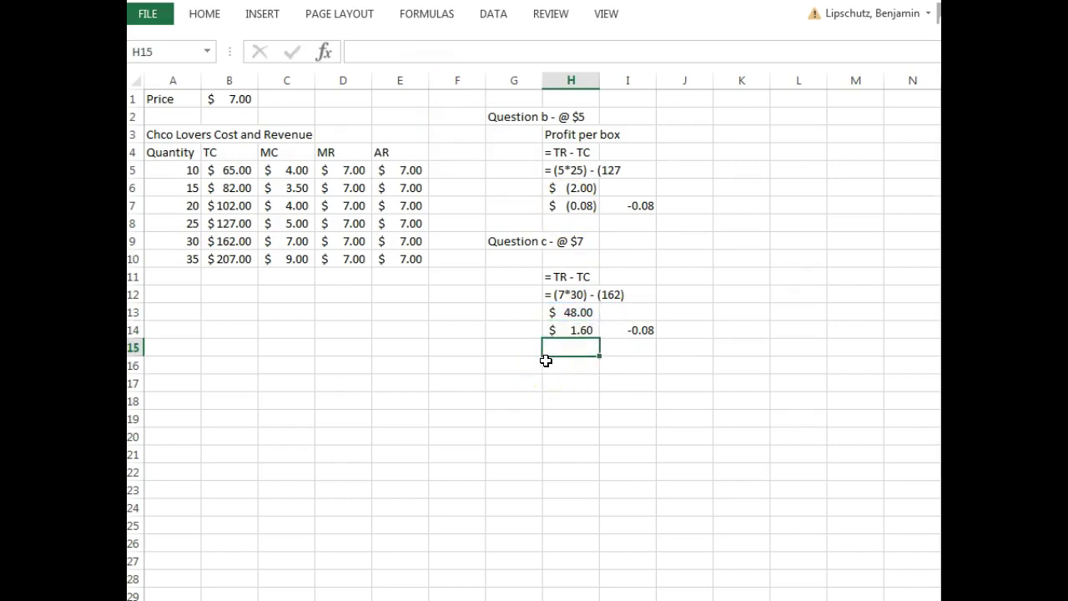
pyautogui.click(640, 331)
pyautogui.press('Delete')
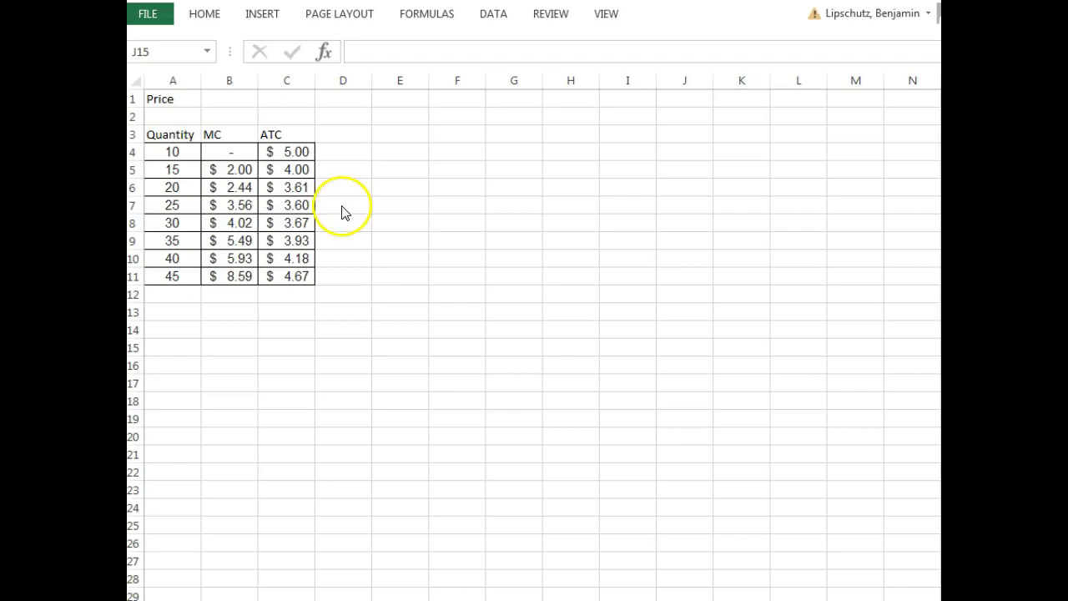
# Enter a price of $6 in B1 of the MC and ATC table and select the MC for quantity 40.
pyautogui.click(248, 97)
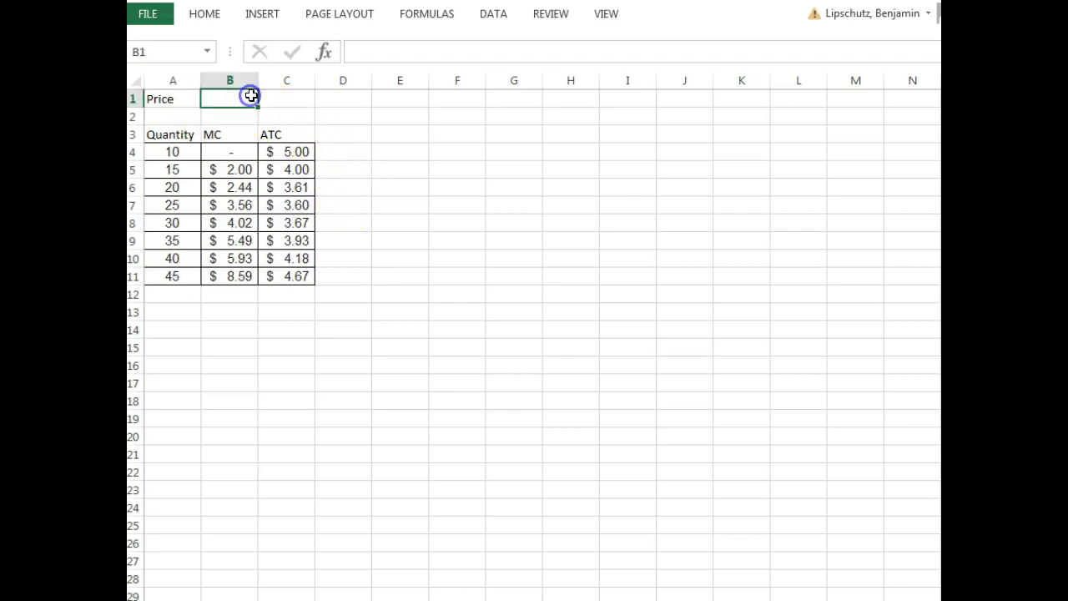
pyautogui.write('$6')
pyautogui.press('Return')
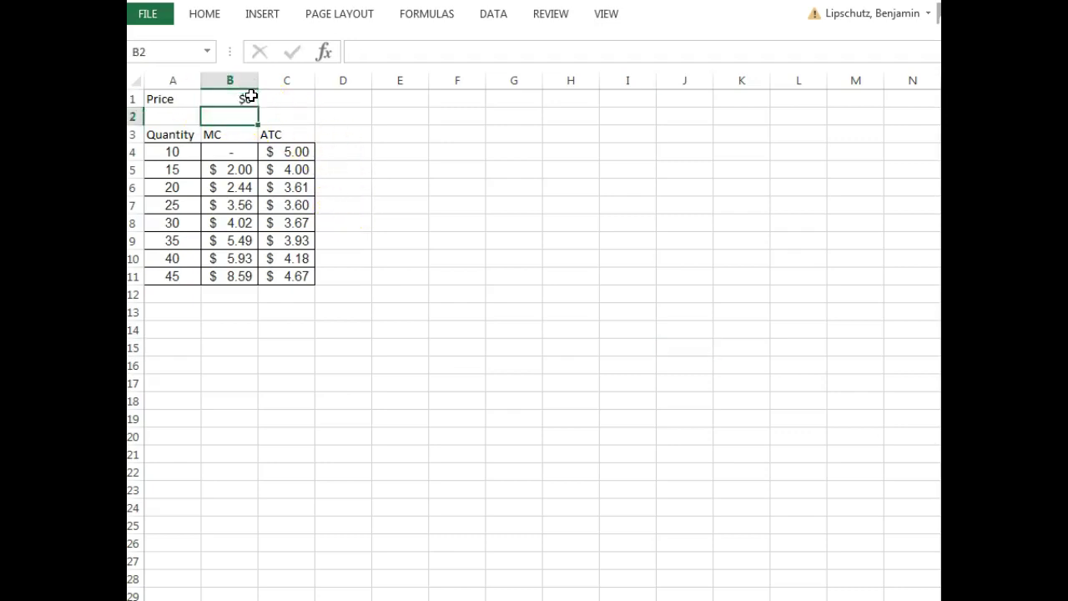
pyautogui.click(243, 452)
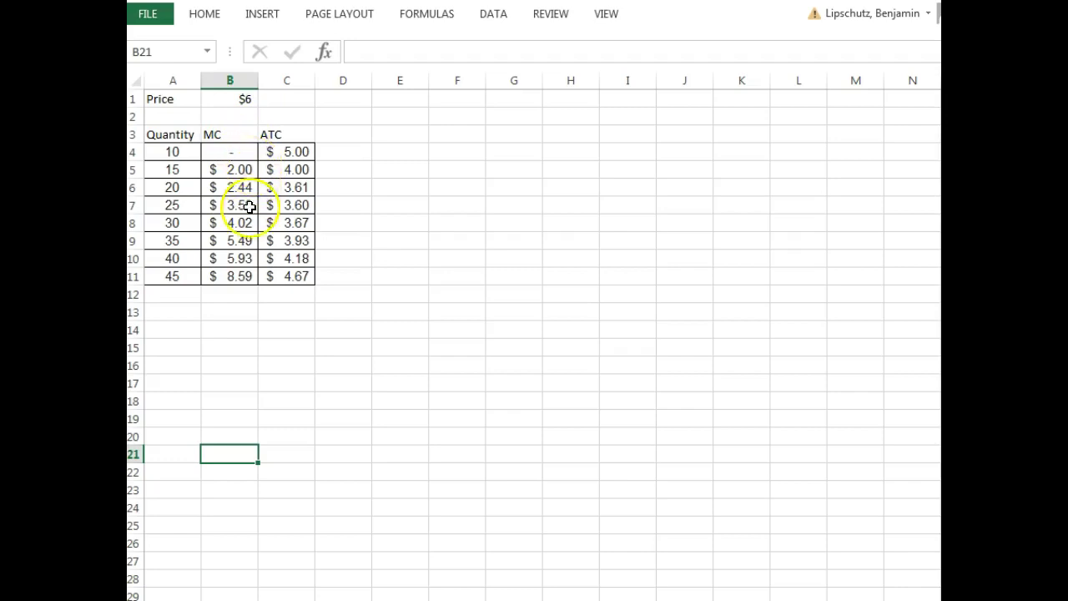
pyautogui.click(243, 257)
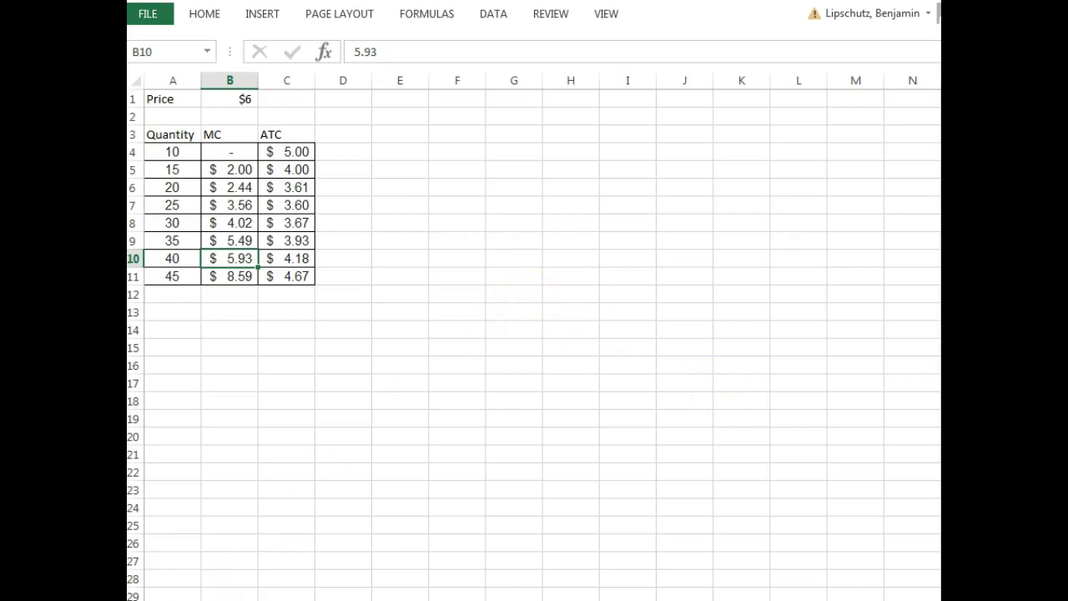
# Enter the text label "@ $6" in F2.
pyautogui.click(437, 255)
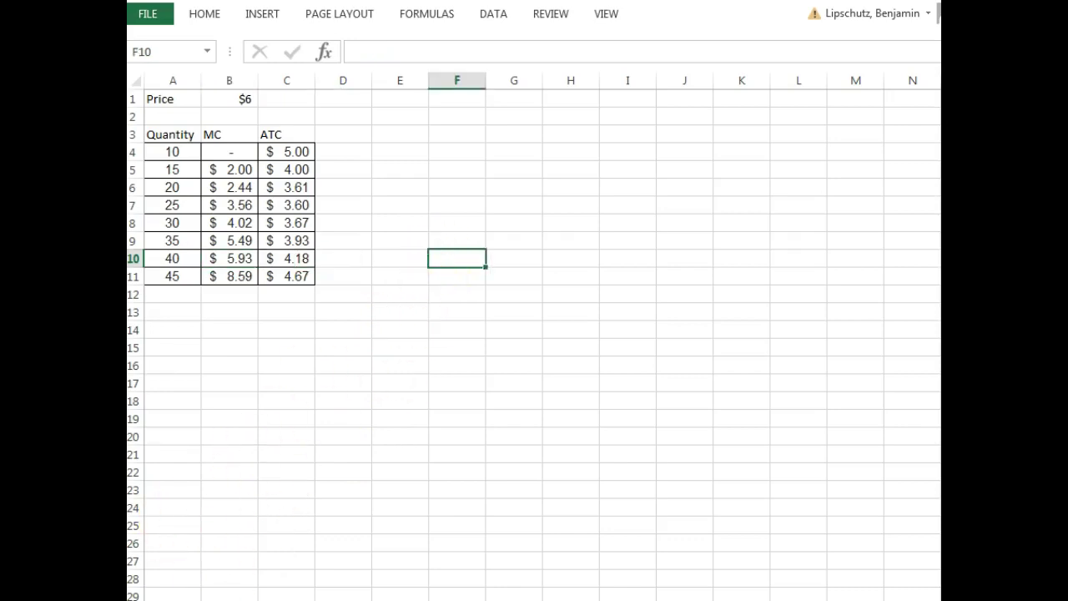
pyautogui.click(496, 111)
pyautogui.click(458, 112)
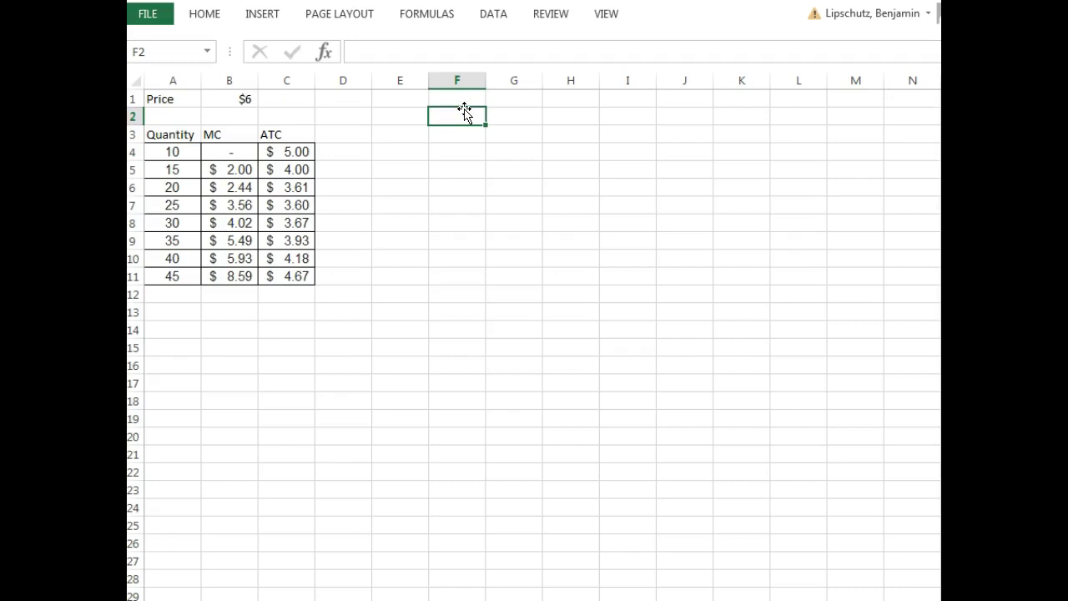
pyautogui.write('@5')
pyautogui.press('BackSpace')
pyautogui.write('$6')
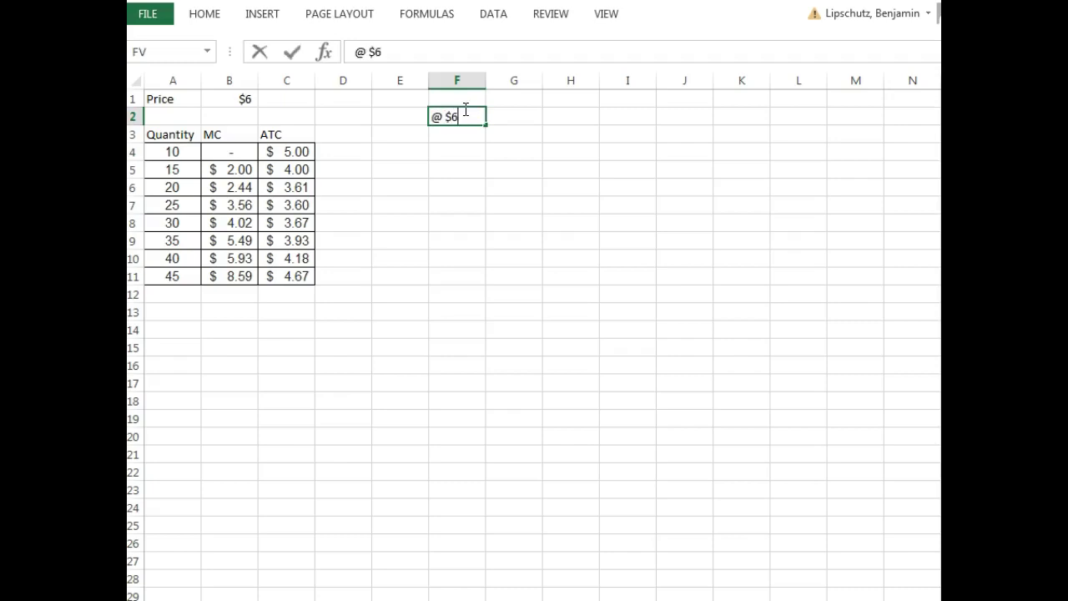
pyautogui.press('Return')
pyautogui.press('Return')
pyautogui.press('Home')
pyautogui.write("'")
pyautogui.press('Return')
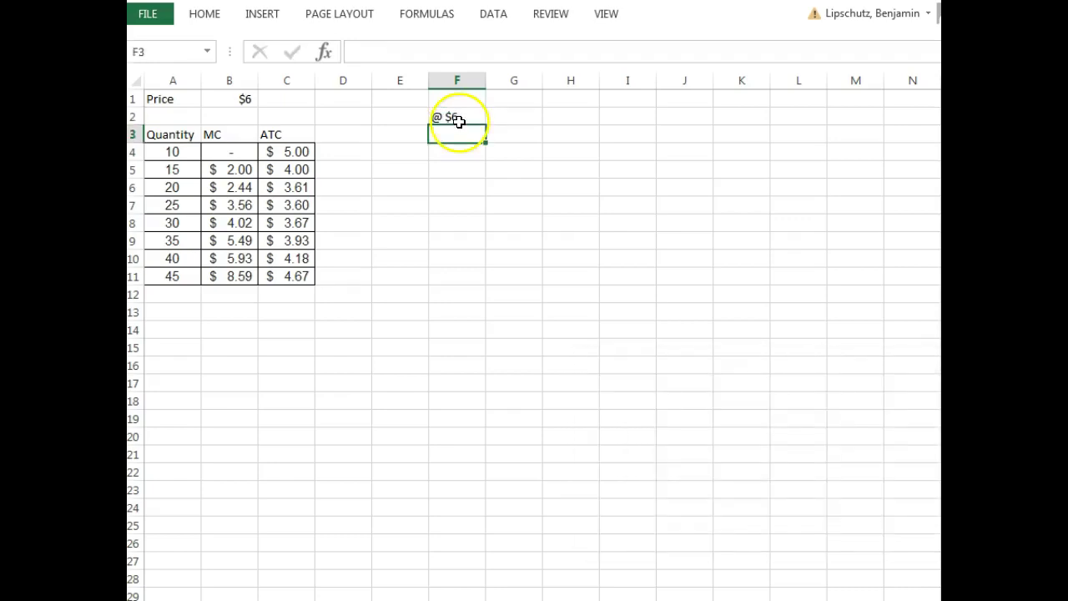
# Enter the note "Produce 40 earbugs" in G3.
pyautogui.click(518, 135)
pyautogui.write('Produce 40')
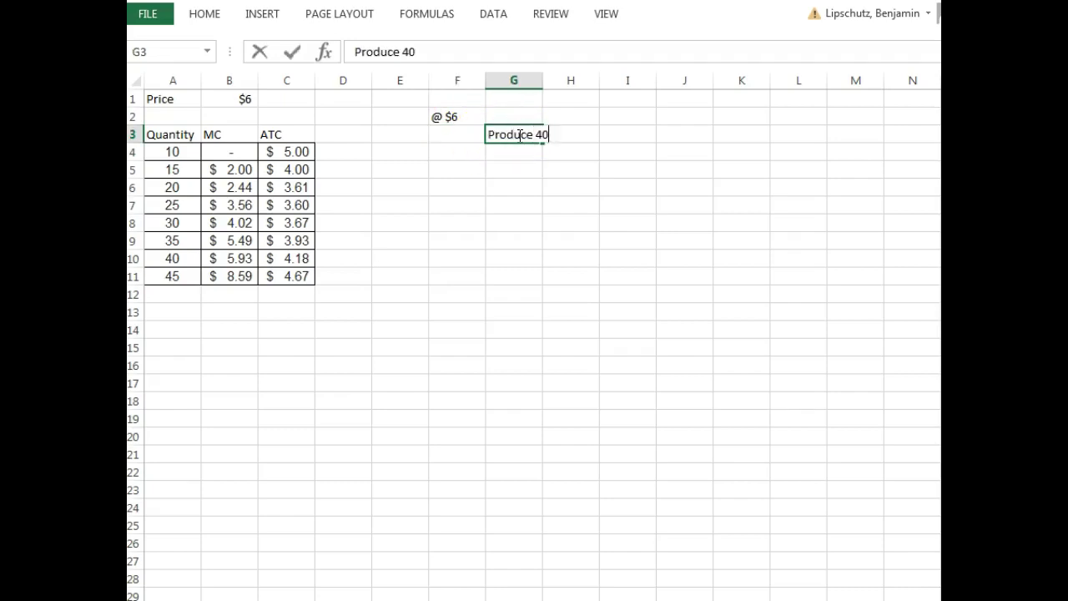
pyautogui.write(' earbugs')
pyautogui.press('Return')
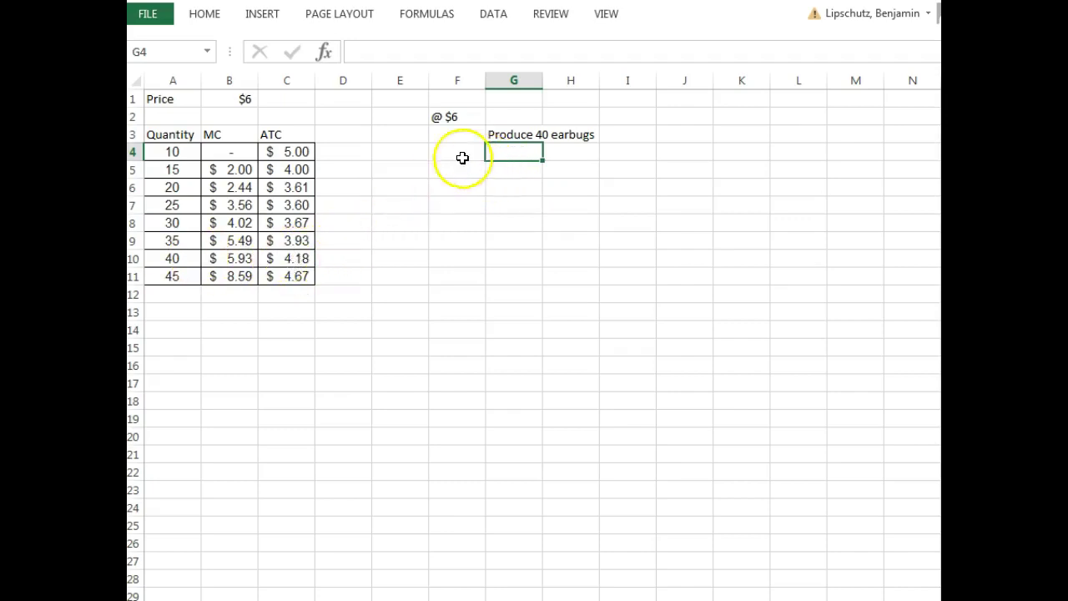
pyautogui.click(462, 158)
pyautogui.write('=6*4')
pyautogui.press('BackSpace')
pyautogui.press('BackSpace')
pyautogui.press('BackSpace')
pyautogui.press('BackSpace')
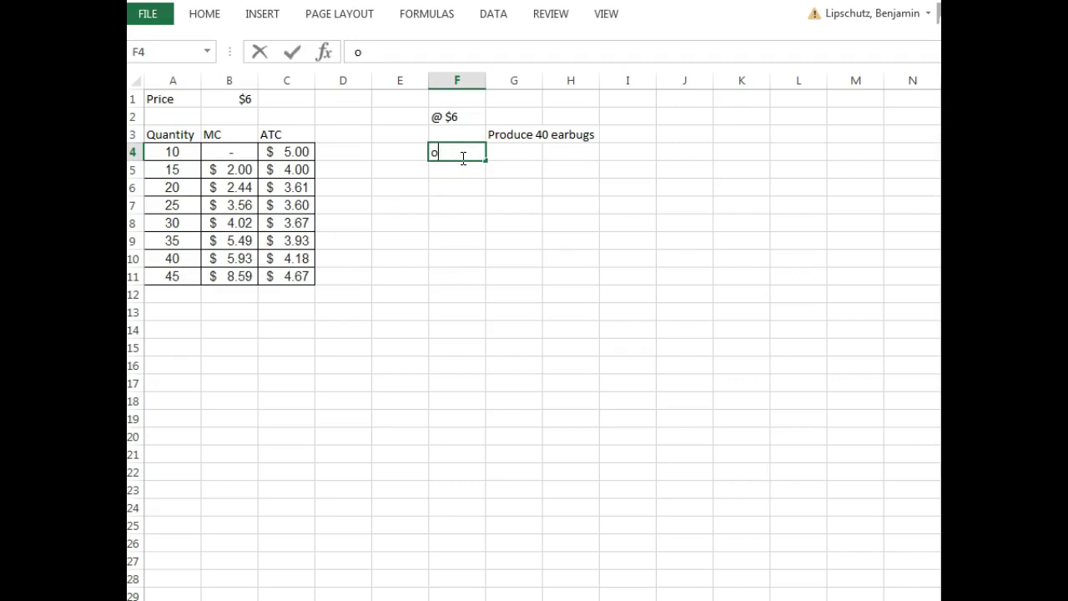
# Label F4 "Total Cost" and write its formula beside it in G4 as the text "=ATC * Q".
pyautogui.write('Total Cost')
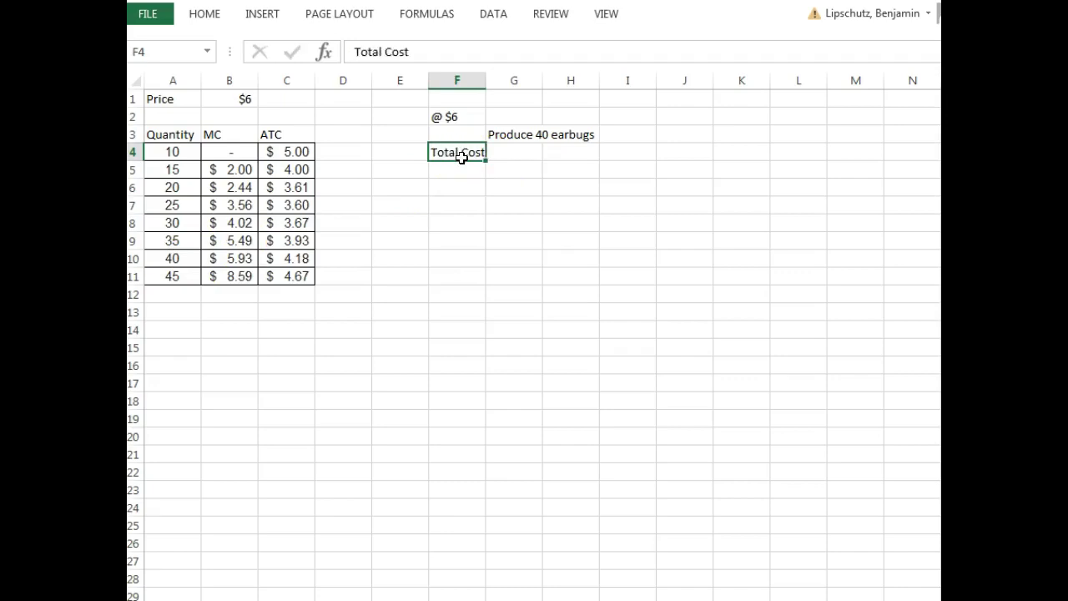
pyautogui.press('Tab')
pyautogui.write("'=")
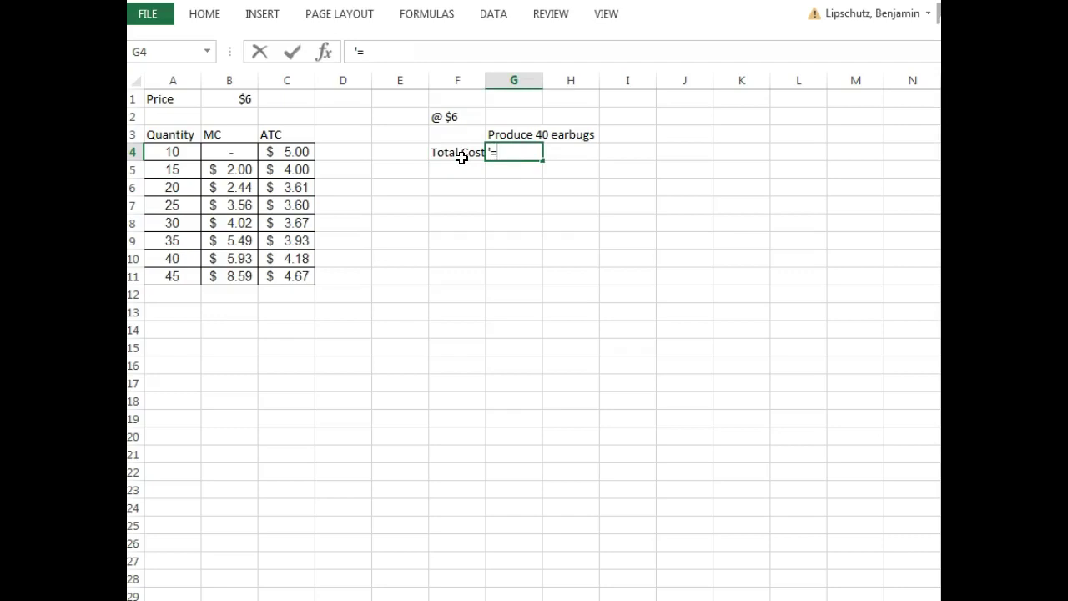
pyautogui.write('ATC * Q')
pyautogui.press('Return')
# Calculate the total cost for 40 earbugs in G5 with the formula =C10*A10.
pyautogui.press('Right')
pyautogui.write('=')
pyautogui.click(290, 258)
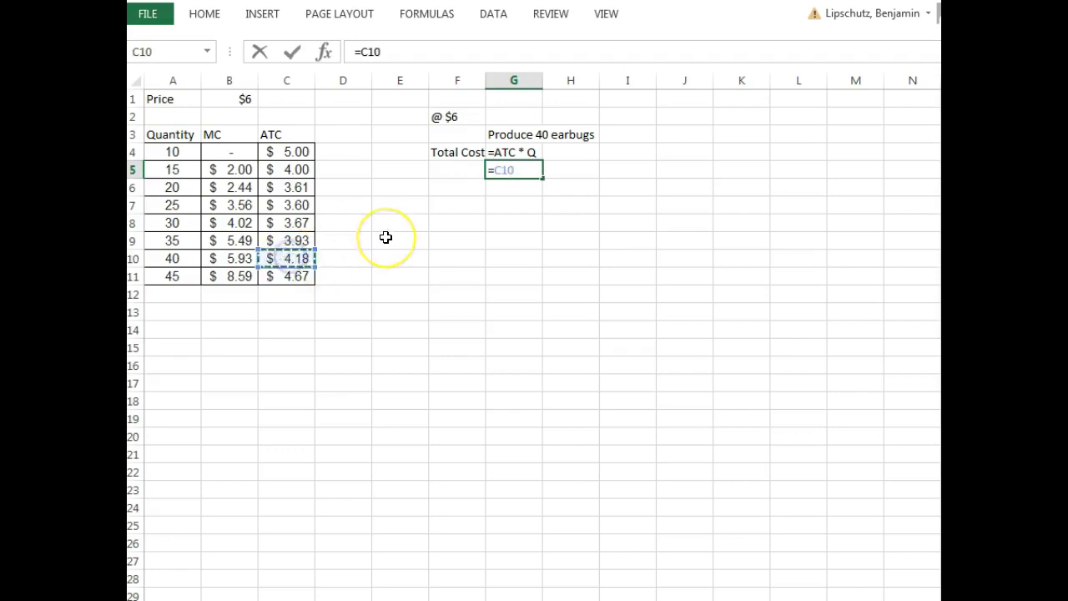
pyautogui.write('*')
pyautogui.click(191, 261)
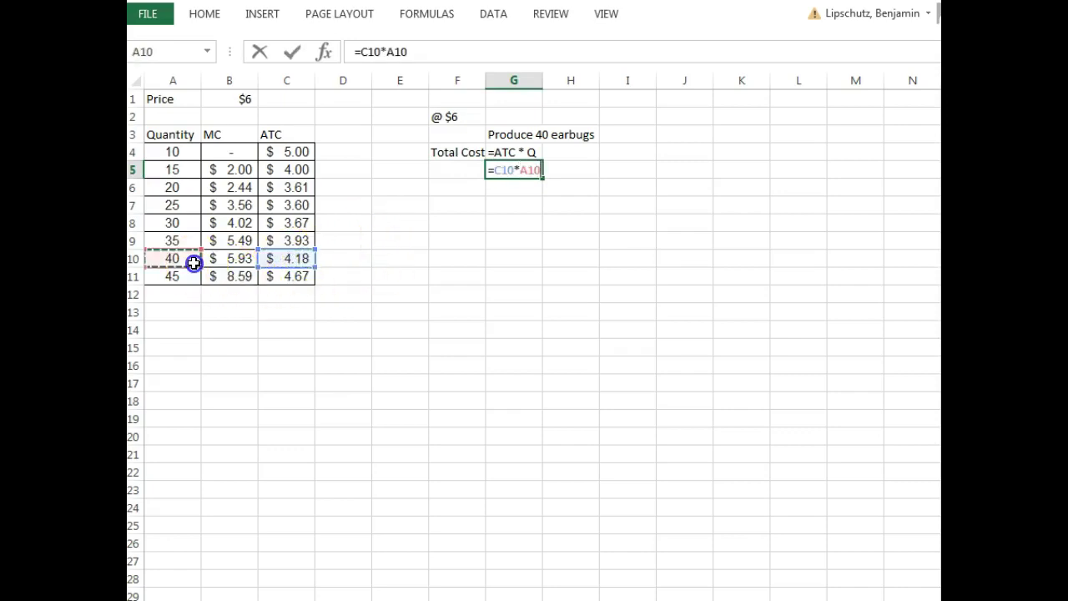
pyautogui.press('Return')
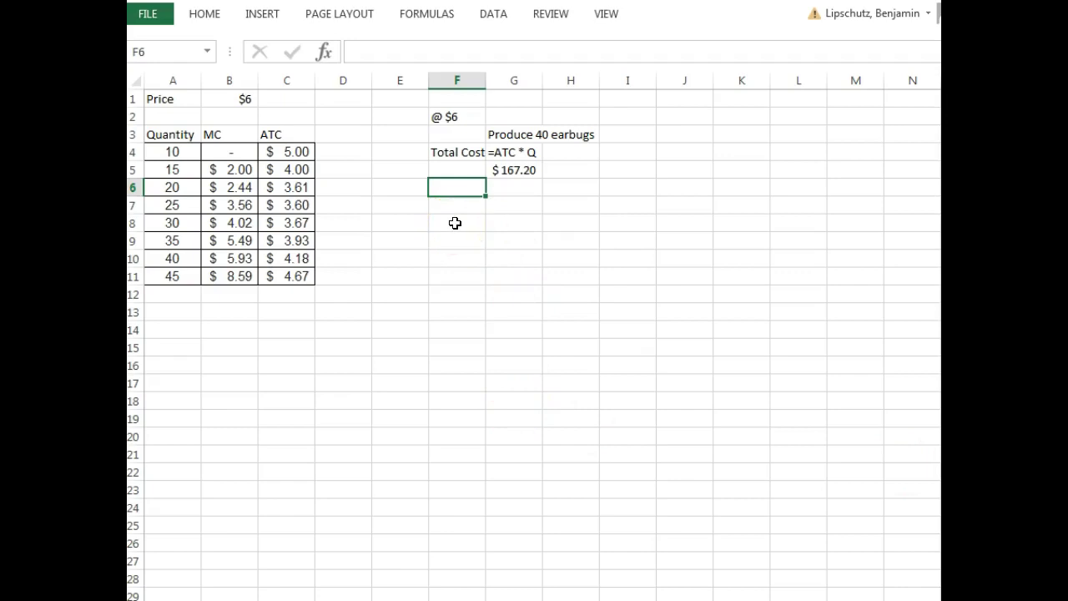
# Enter the label "Total Profit" in F6.
pyautogui.write('Total Pori')
pyautogui.press('BackSpace')
pyautogui.press('BackSpace')
pyautogui.press('BackSpace')
pyautogui.write('rofit')
pyautogui.press('Return')
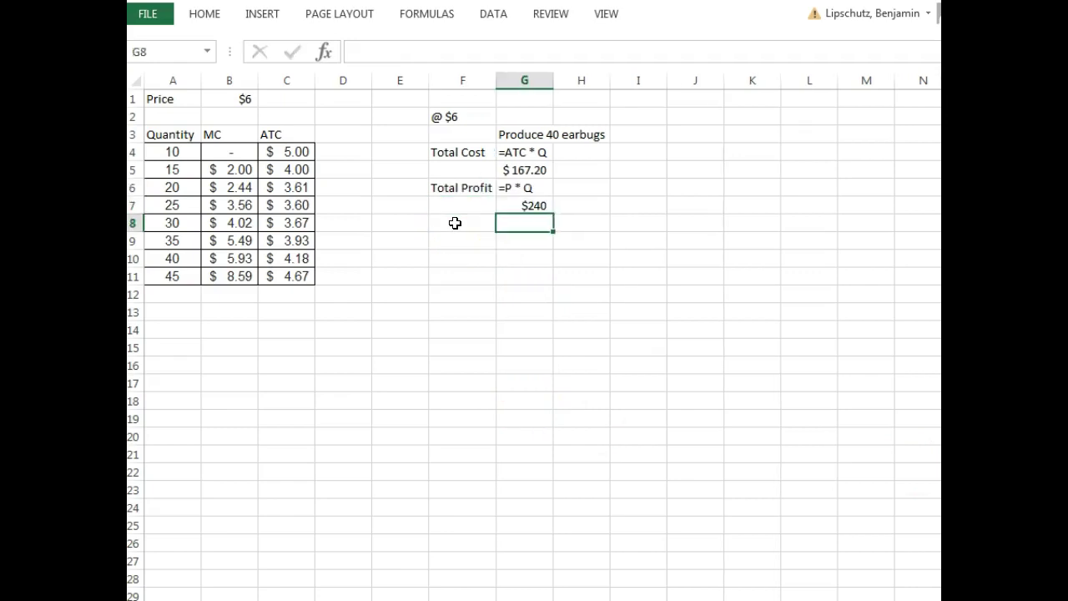
# Clear G6:G7 and write the profit formula in G6 as the text "=TR - TC".
pyautogui.moveTo(534, 189); pyautogui.dragTo(539, 208)
pyautogui.press('Delete')
pyautogui.click(542, 189)
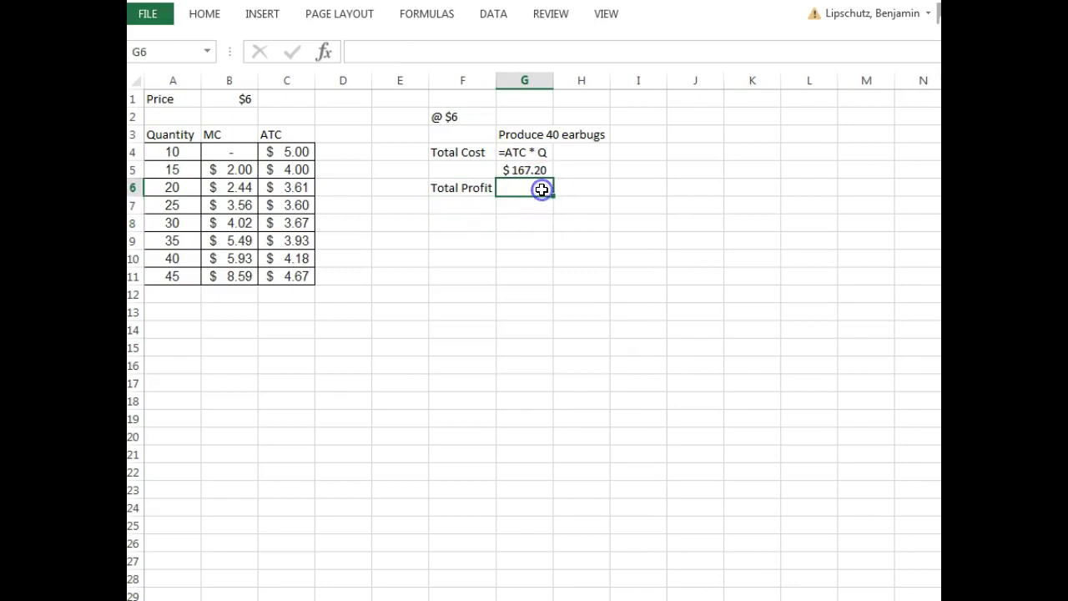
pyautogui.write("'=TR - TC")
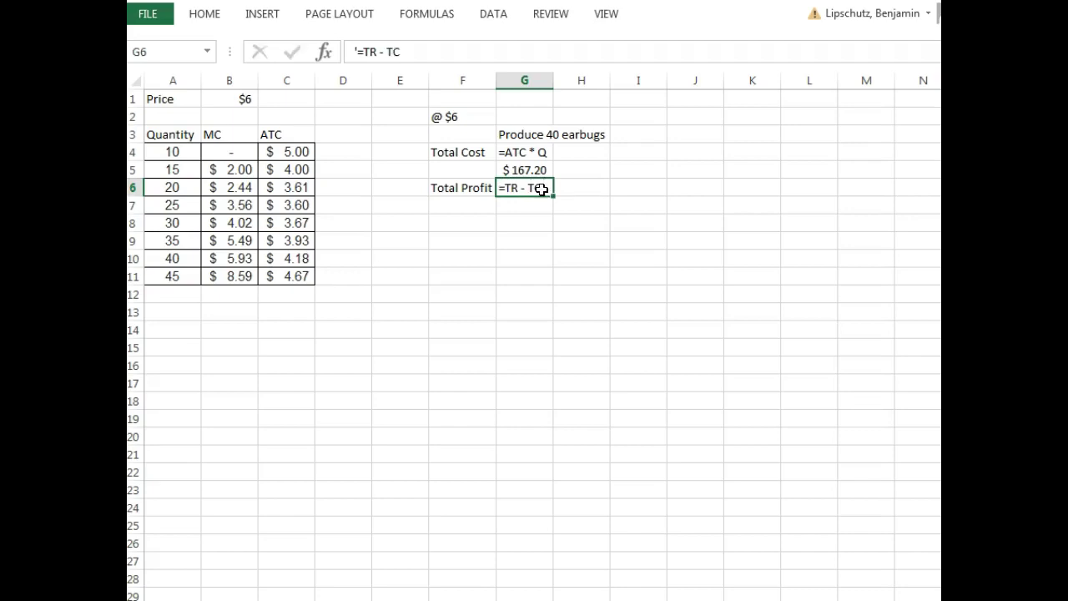
pyautogui.press('Return')
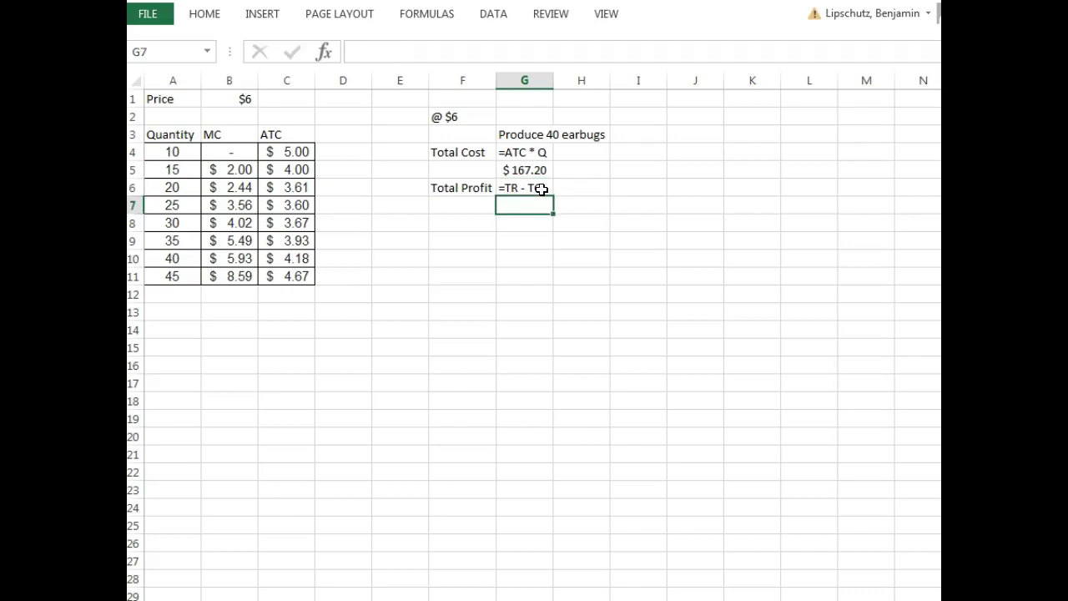
# Write the expanded profit formula in G7 as the text "= (P*Q) - (ATC*Q)".
pyautogui.write('=')
pyautogui.press('BackSpace')
pyautogui.write("'= (P*Q)")
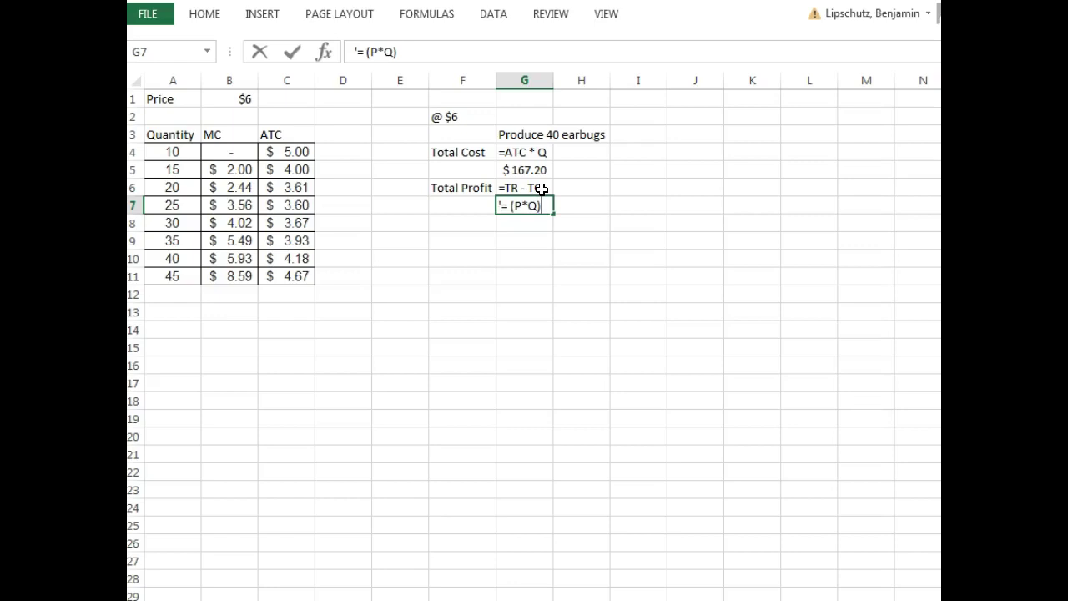
pyautogui.write(' - (ATC*Q')
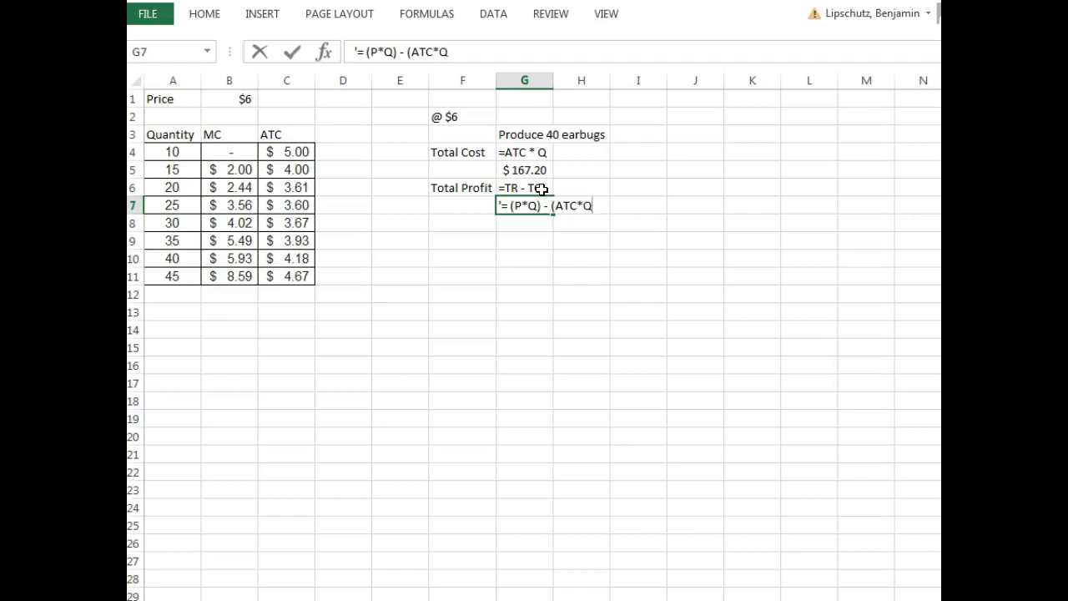
pyautogui.write(')')
pyautogui.press('Return')
# Calculate the total profit at $6 in G8 with the formula =(B1*A10)-(G5).
pyautogui.write('=(')
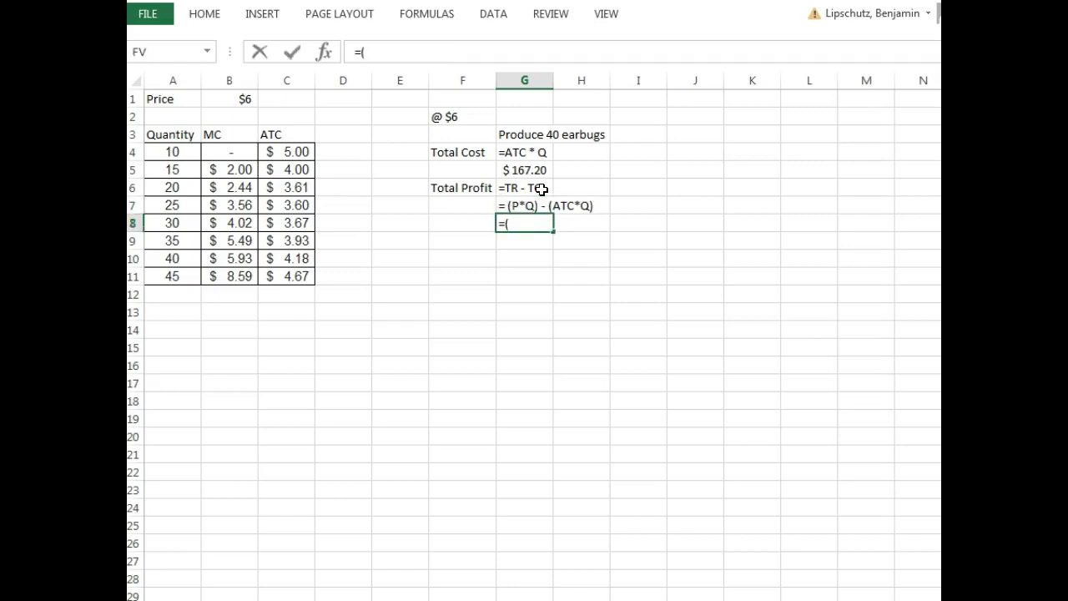
pyautogui.click(240, 100)
pyautogui.write('*')
pyautogui.click(181, 261)
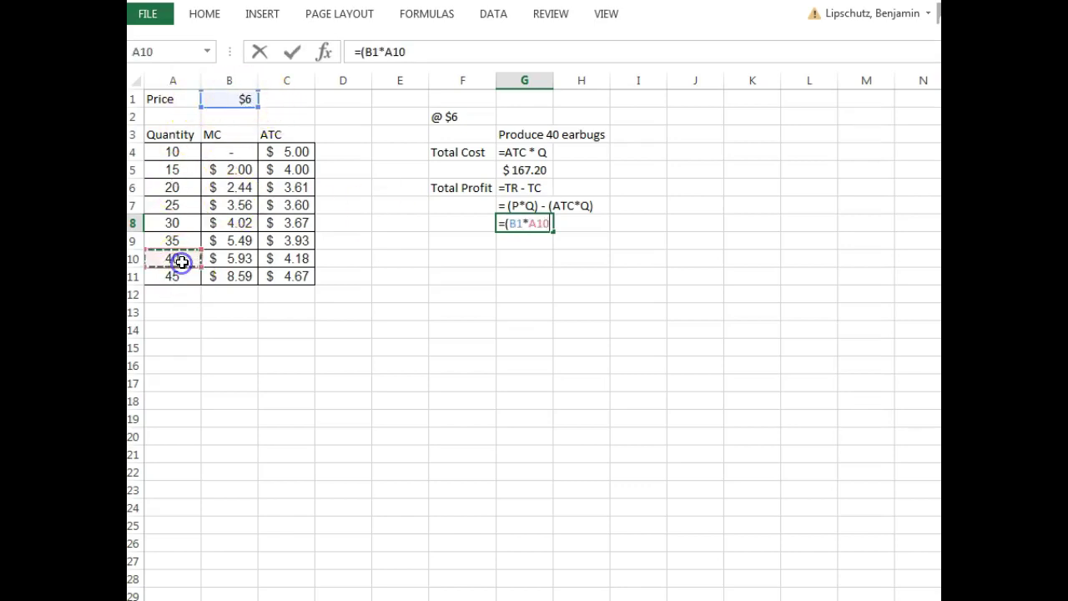
pyautogui.write(')-')
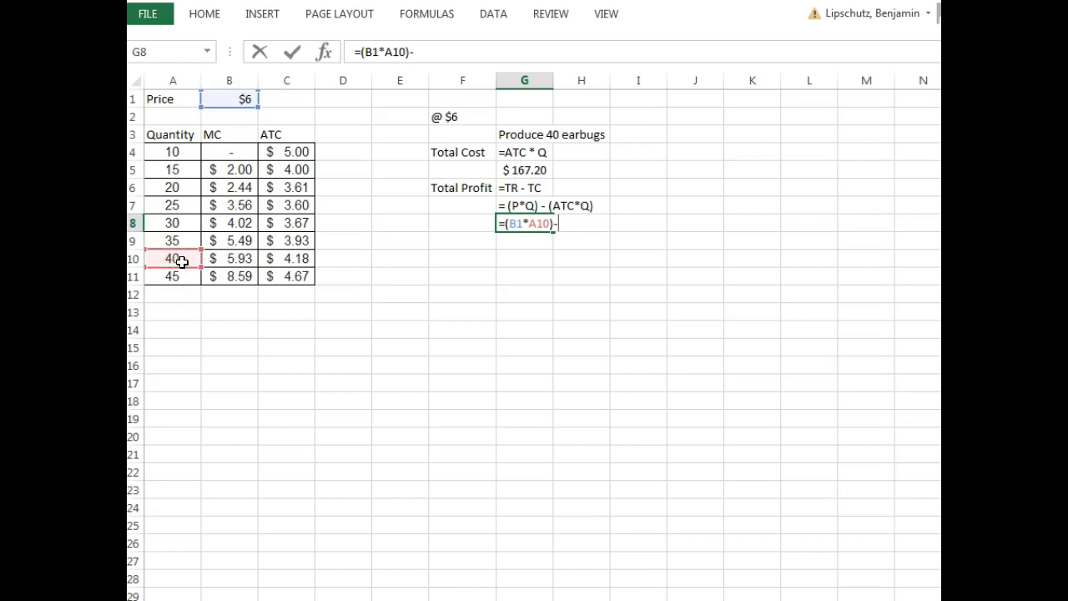
pyautogui.write('(')
pyautogui.click(537, 172)
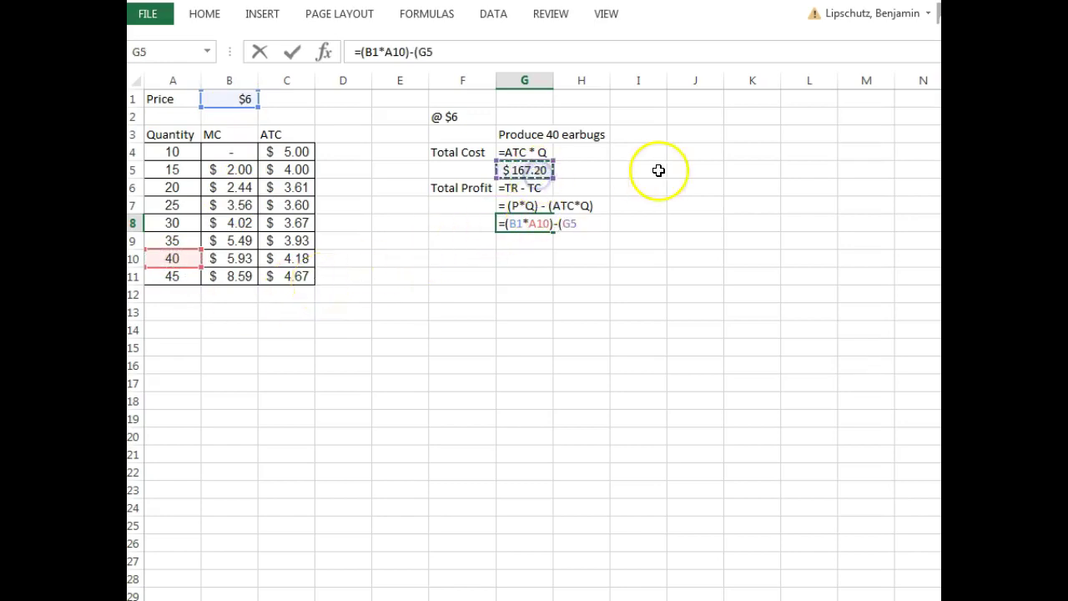
pyautogui.write(')')
pyautogui.press('Return')
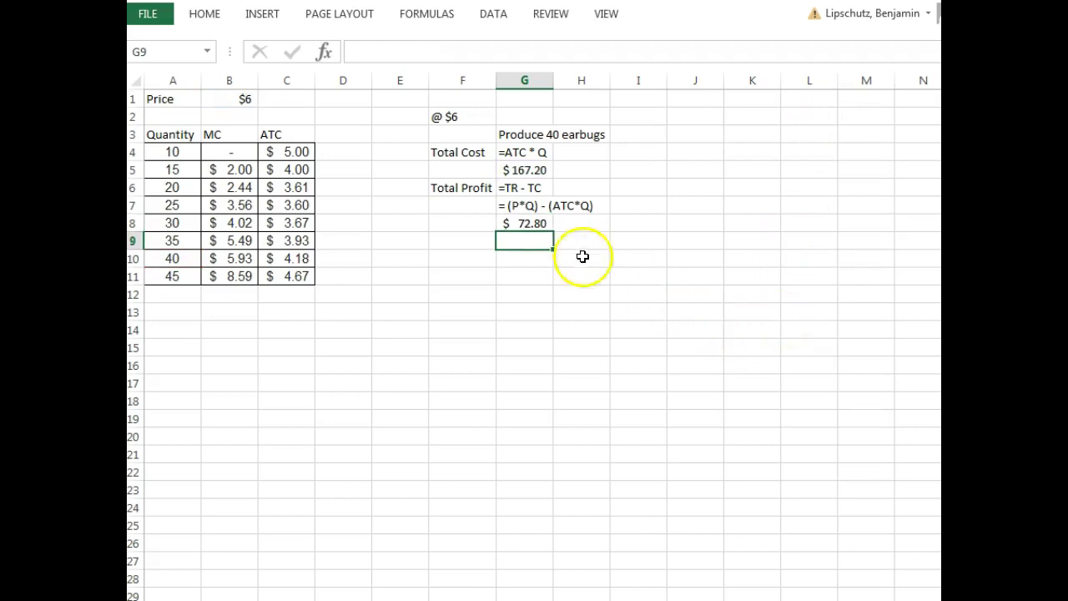
pyautogui.click(543, 309)
pyautogui.click(479, 259)
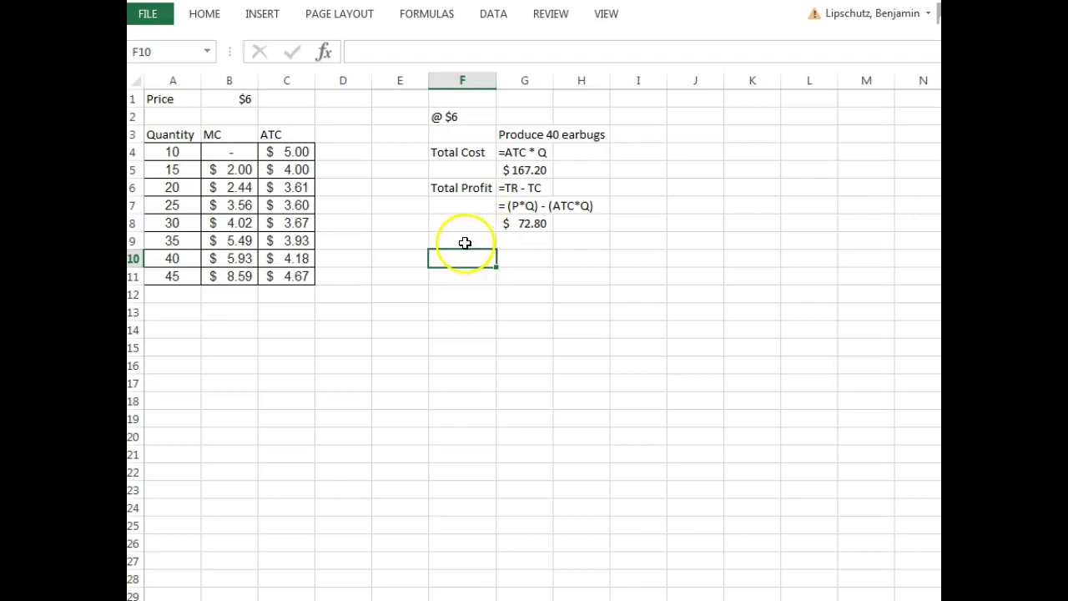
pyautogui.write('=')
pyautogui.press('Escape')
pyautogui.click(514, 289)
pyautogui.moveTo(527, 187); pyautogui.dragTo(528, 227)
pyautogui.click(632, 397)
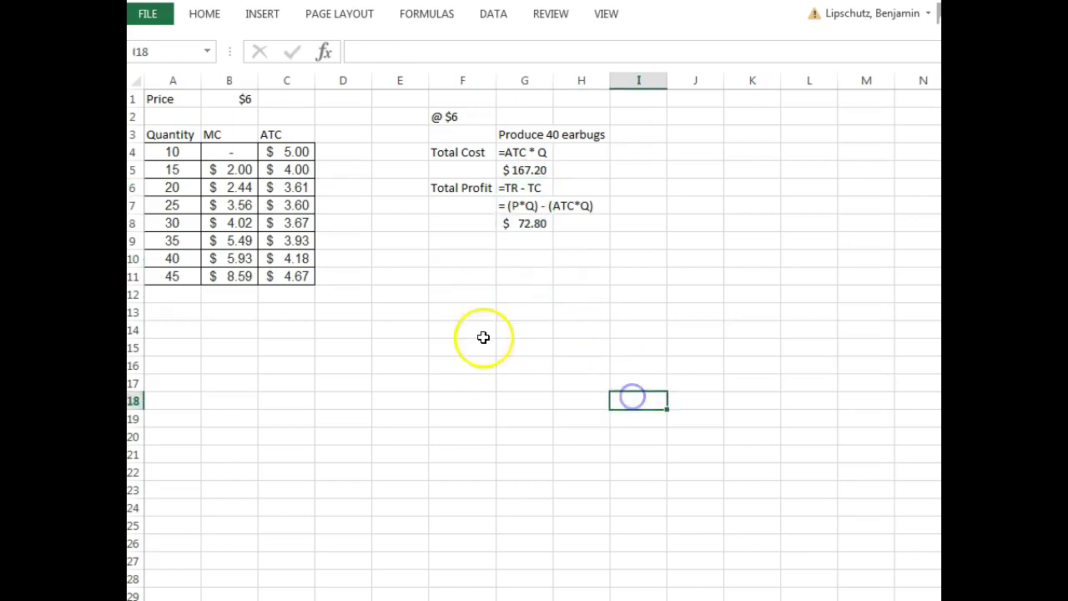
pyautogui.click(244, 100)
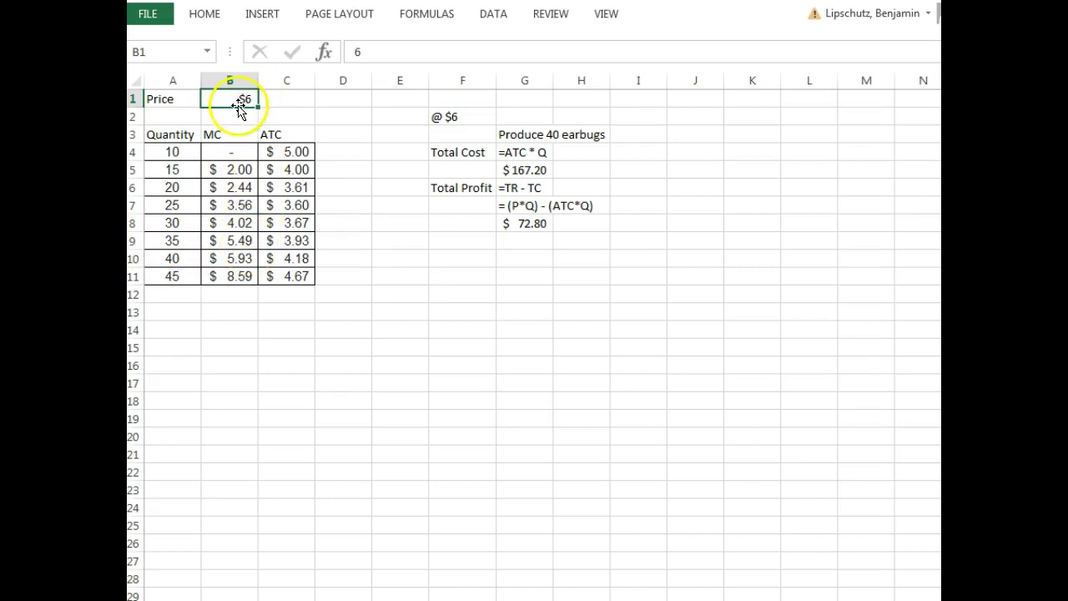
pyautogui.click(488, 263)
# Copy the profit formulas and result in G6:G8 to the range starting at G11.
pyautogui.moveTo(513, 190); pyautogui.dragTo(529, 227)
pyautogui.hotkey('ctrl', 'c')
pyautogui.click(527, 275)
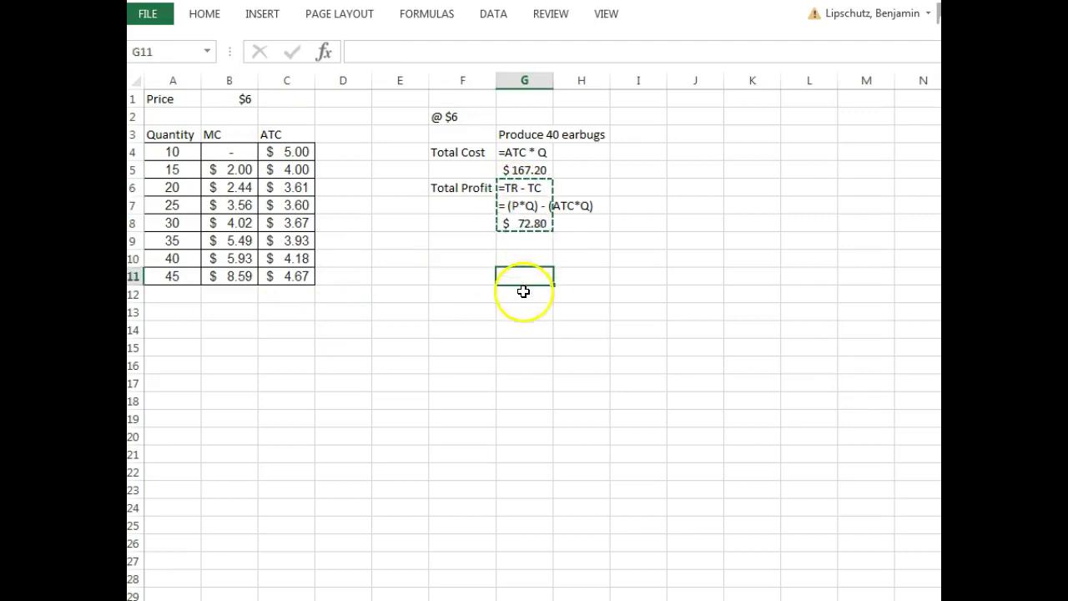
pyautogui.hotkey('ctrl', 'v')
# Enter the text label "@ $5.50" in F10.
pyautogui.click(462, 262)
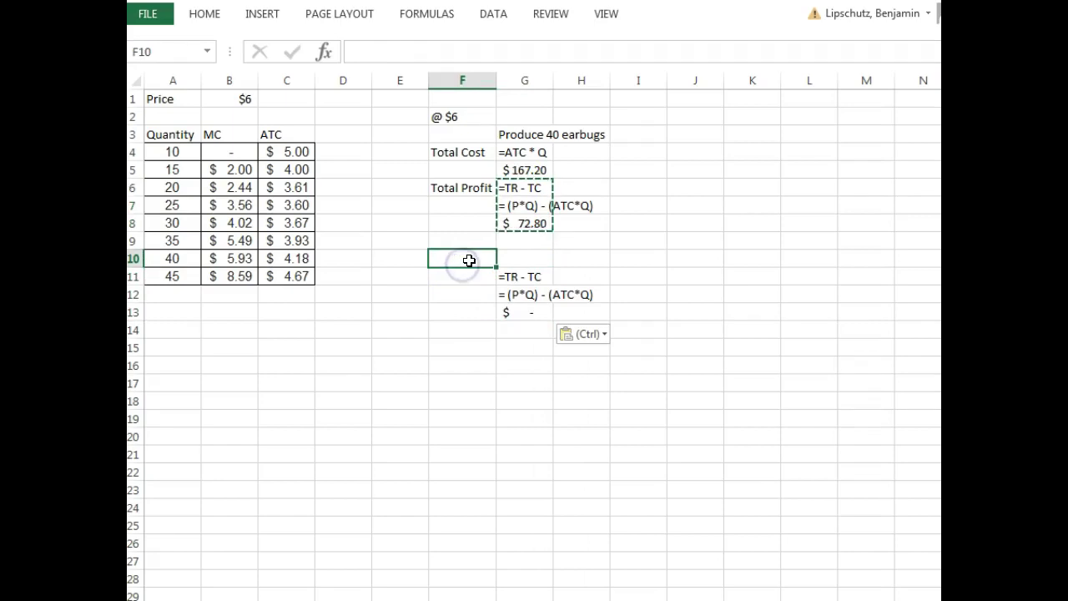
pyautogui.press('Escape')
pyautogui.write("'@")
pyautogui.write(' $5.50')
pyautogui.press('Return')
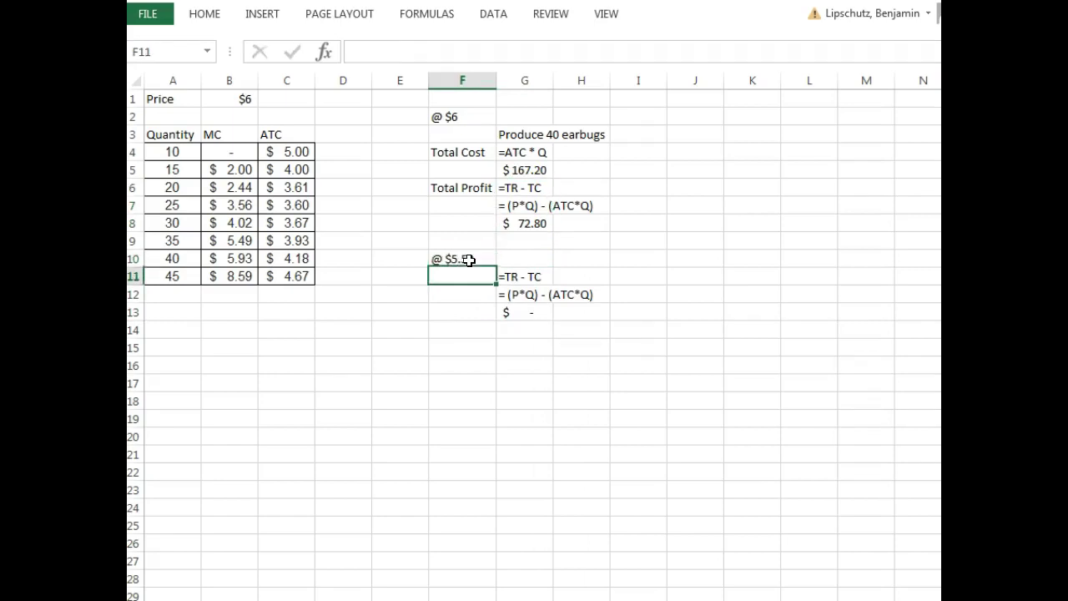
# Replace P*Q with 5.50*35 in the text of the profit formula in G12.
pyautogui.click(508, 294)
pyautogui.press('Delete')
pyautogui.write('5.50')
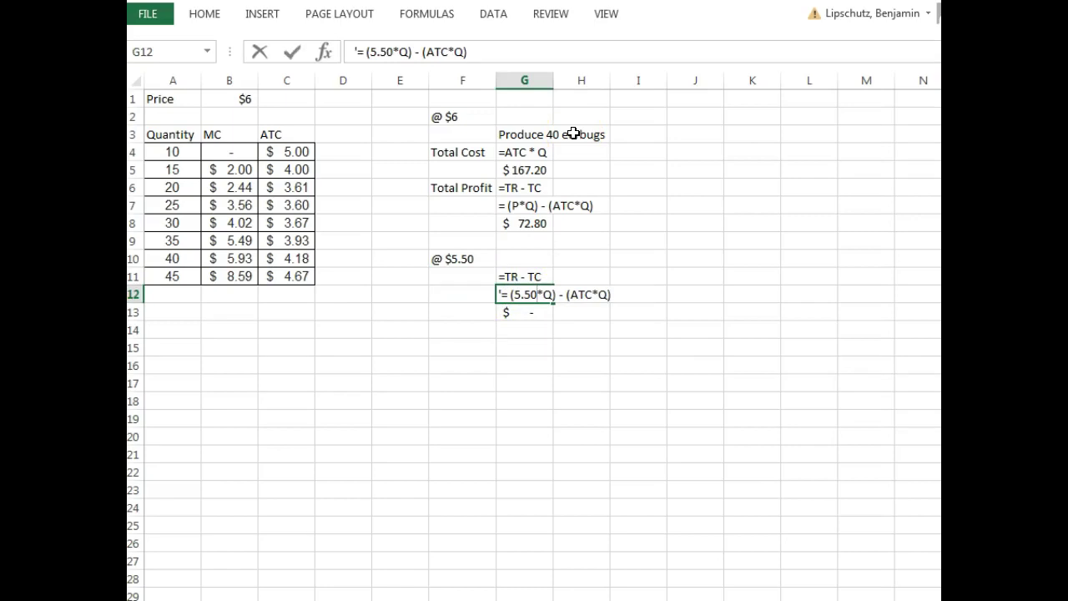
pyautogui.press('Delete')
pyautogui.press('Delete')
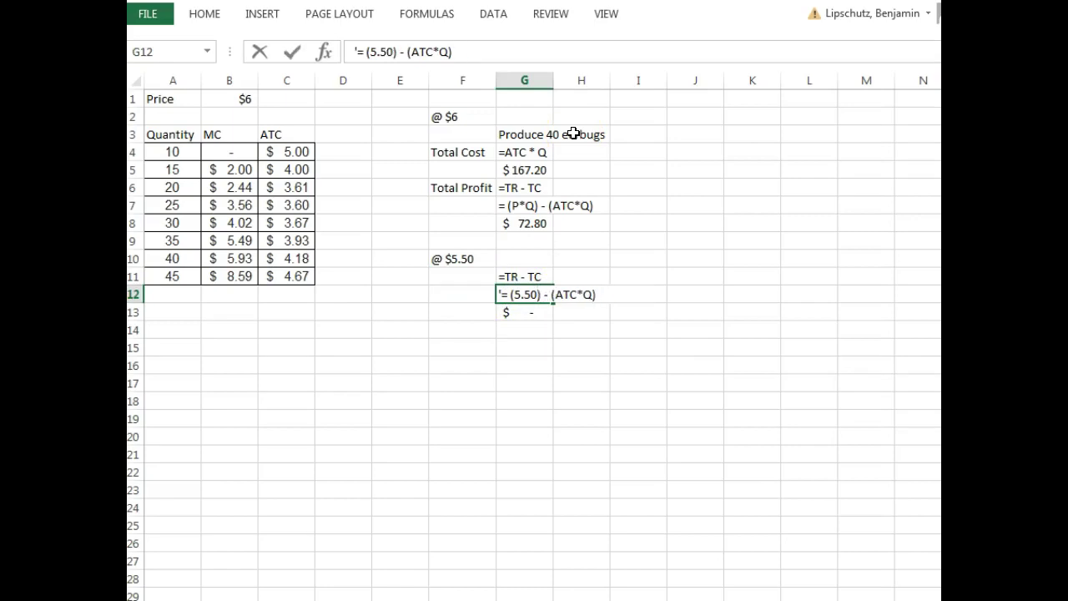
pyautogui.write('35')
pyautogui.press('Left')
pyautogui.press('Left')
pyautogui.write('*')
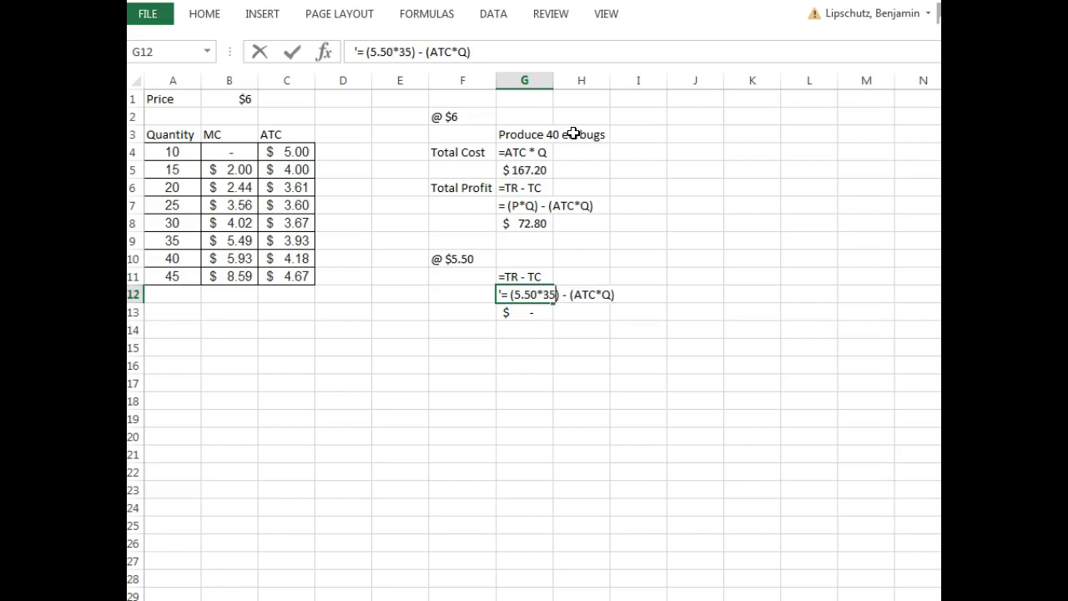
# Replace ATC*Q with 3.93*35 in G12 so its text reads "= (5.50*35) - (3.93*35)".
pyautogui.doubleClick(445, 51)
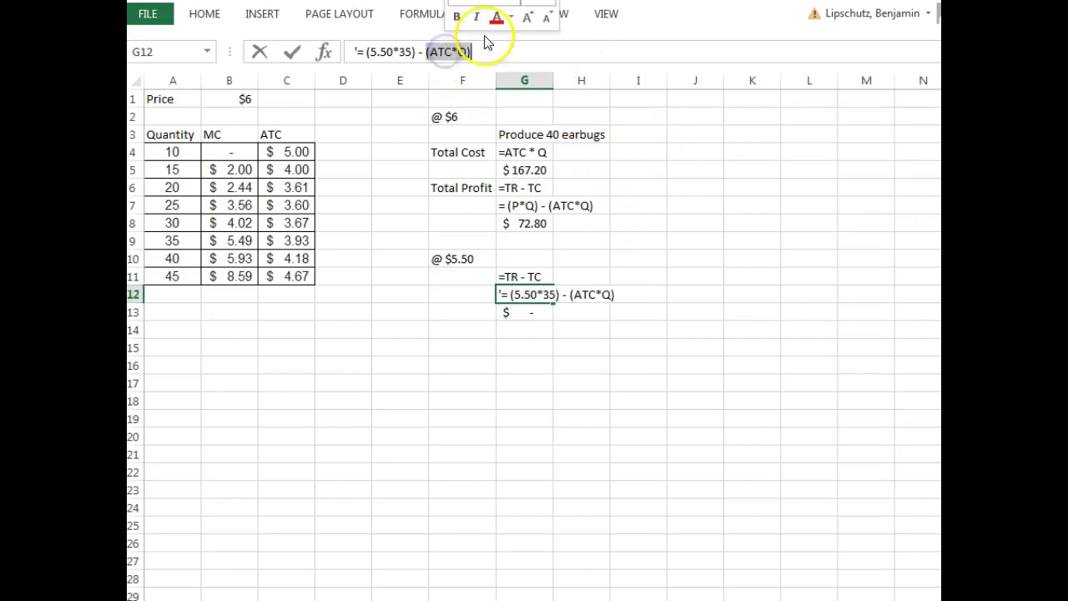
pyautogui.click(458, 47)
pyautogui.press('Left')
pyautogui.press('BackSpace')
pyautogui.press('BackSpace')
pyautogui.press('BackSpace')
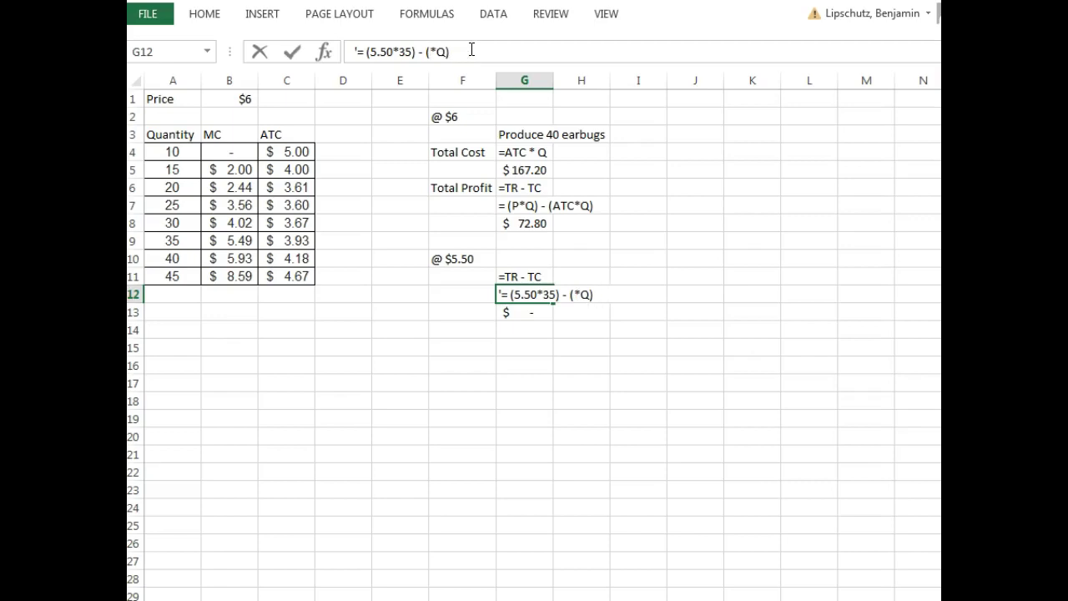
pyautogui.write('3.93')
pyautogui.press('Delete')
pyautogui.write('30')
pyautogui.press('BackSpace')
pyautogui.write('5')
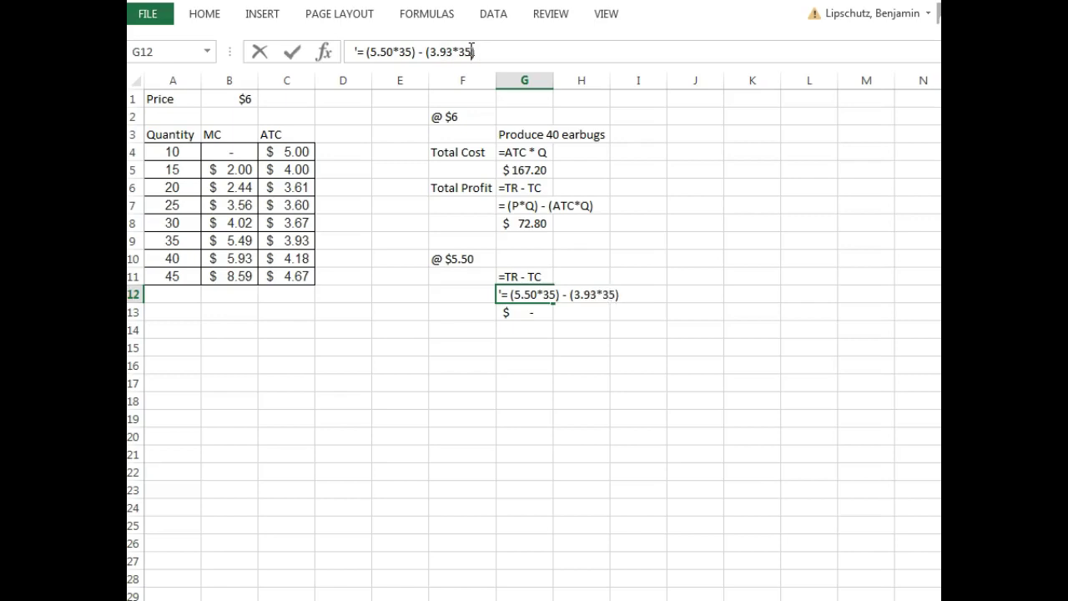
pyautogui.click(477, 363)
# Calculate the total profit at $5.50 in G13 with the formula =(5.5*A9)-(A9*C9).
pyautogui.click(538, 311)
pyautogui.write('=')
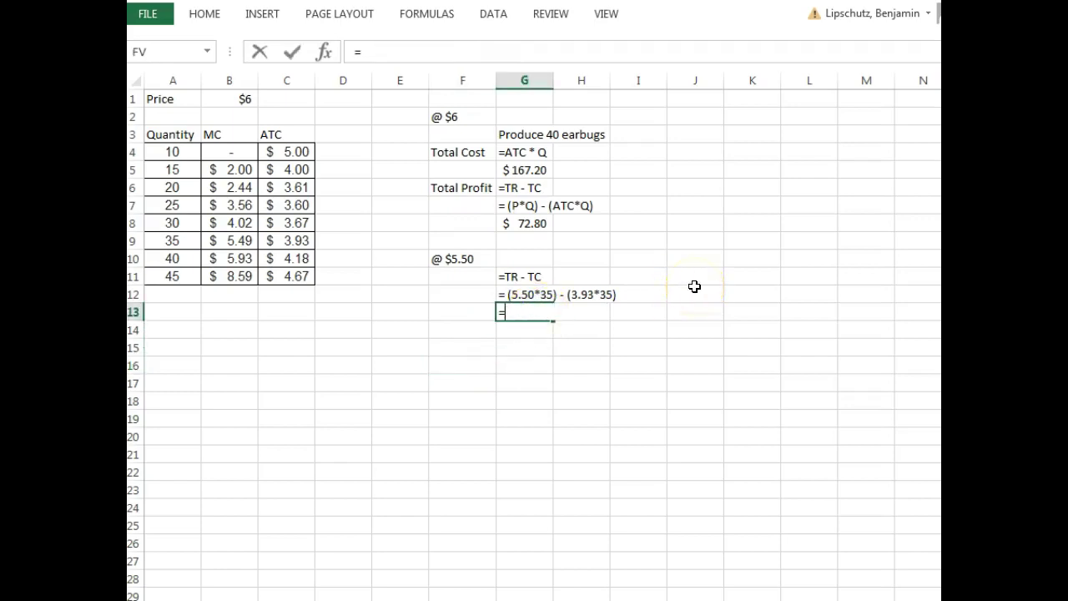
pyautogui.write('(')
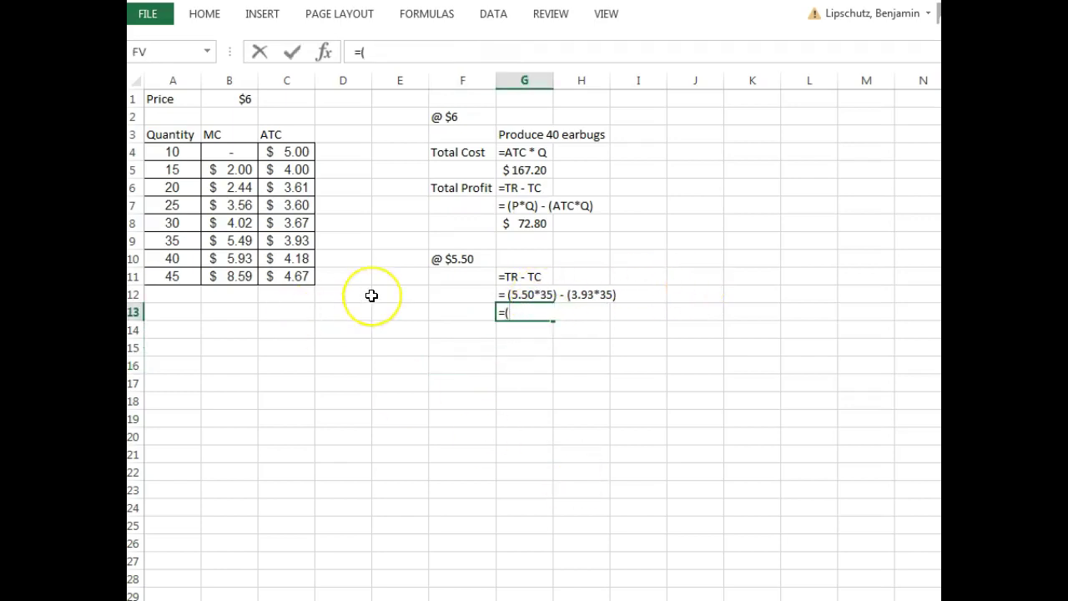
pyautogui.write('5.5*')
pyautogui.click(181, 242)
pyautogui.write(')-(')
pyautogui.click(181, 242)
pyautogui.write('*')
pyautogui.click(275, 250)
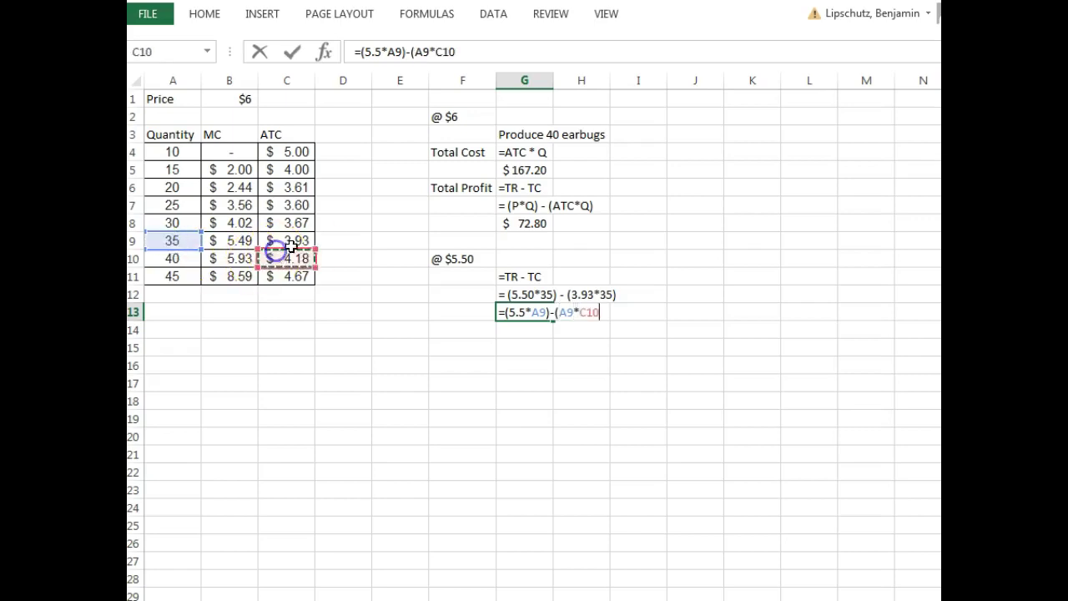
pyautogui.click(307, 242)
pyautogui.write(')')
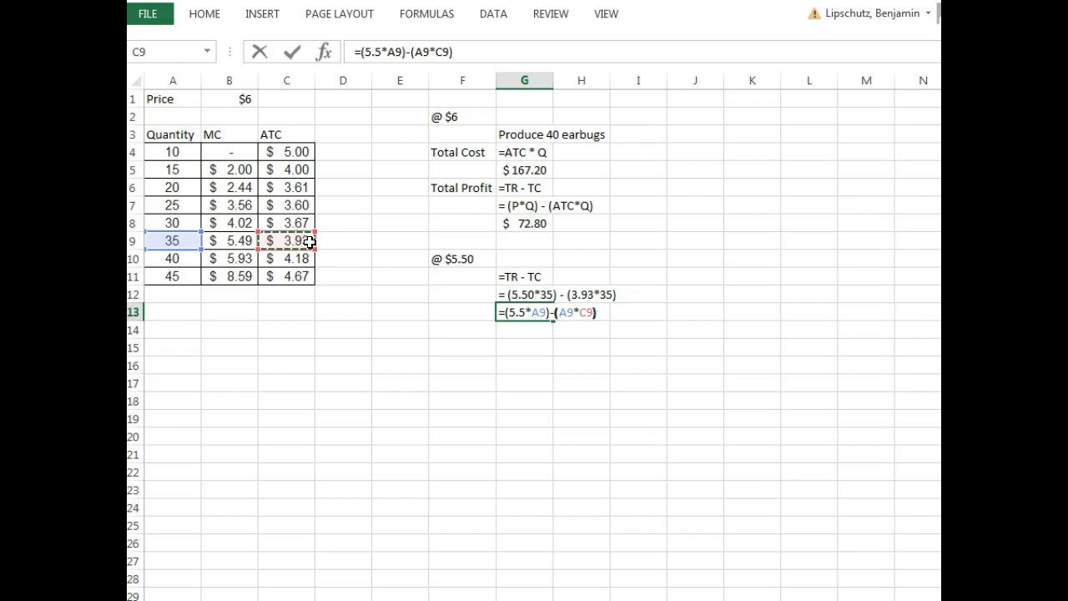
pyautogui.press('Return')
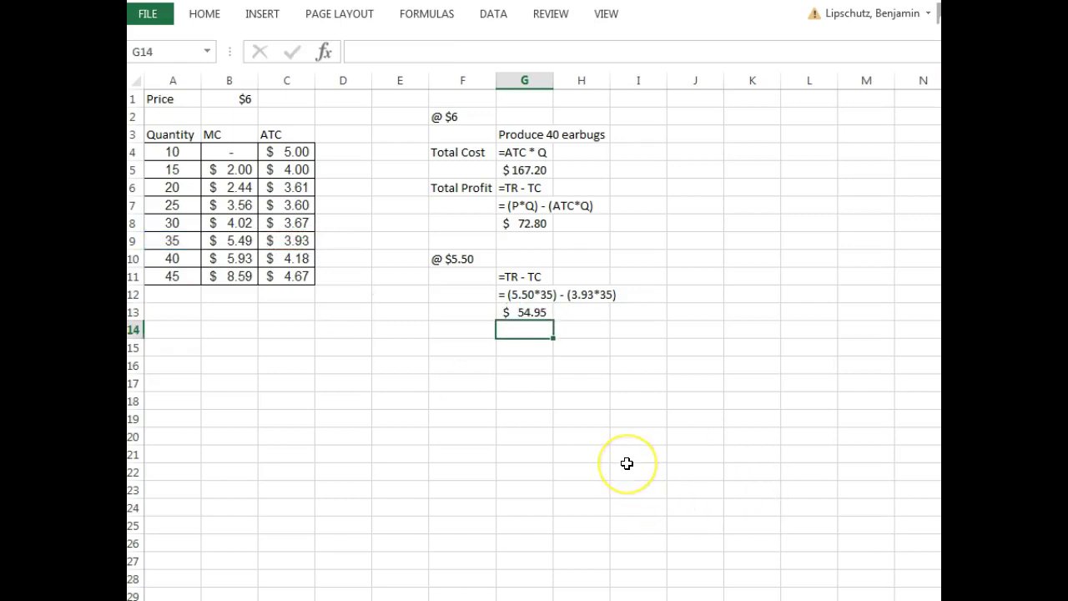